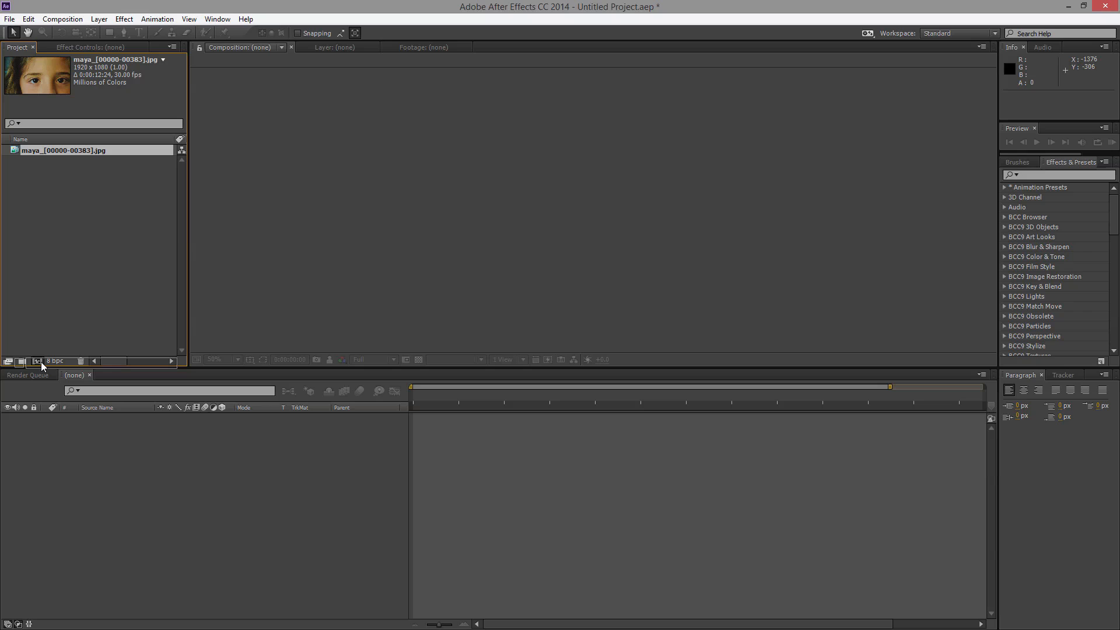
pyautogui.click(36, 361)
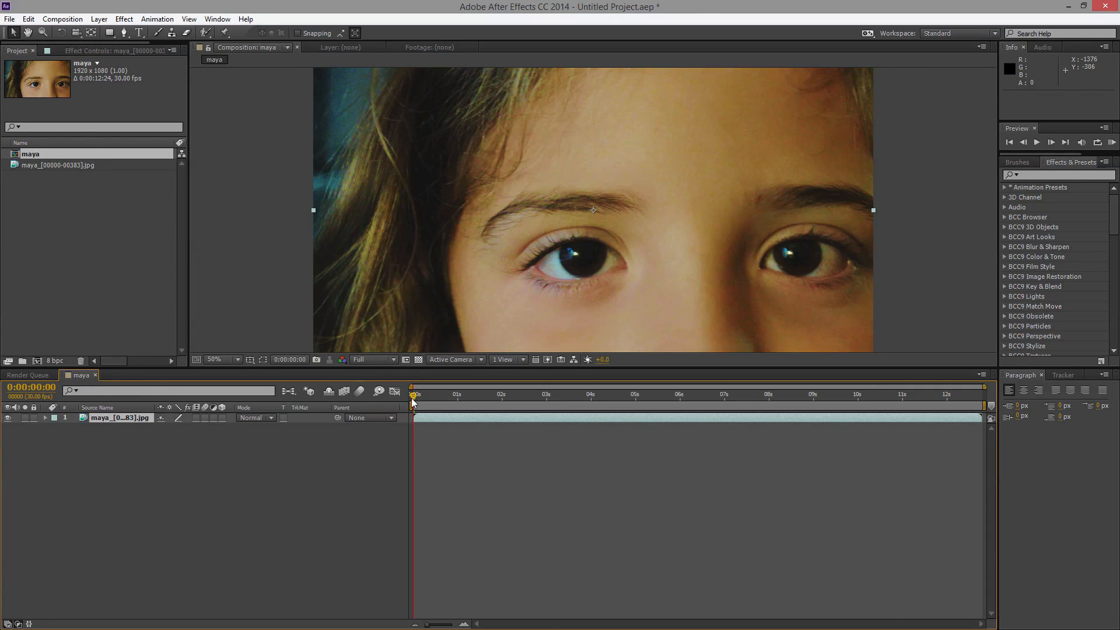
pyautogui.moveTo(428, 399); pyautogui.dragTo(645, 420)
pyautogui.scroll(-2, 951, 283)
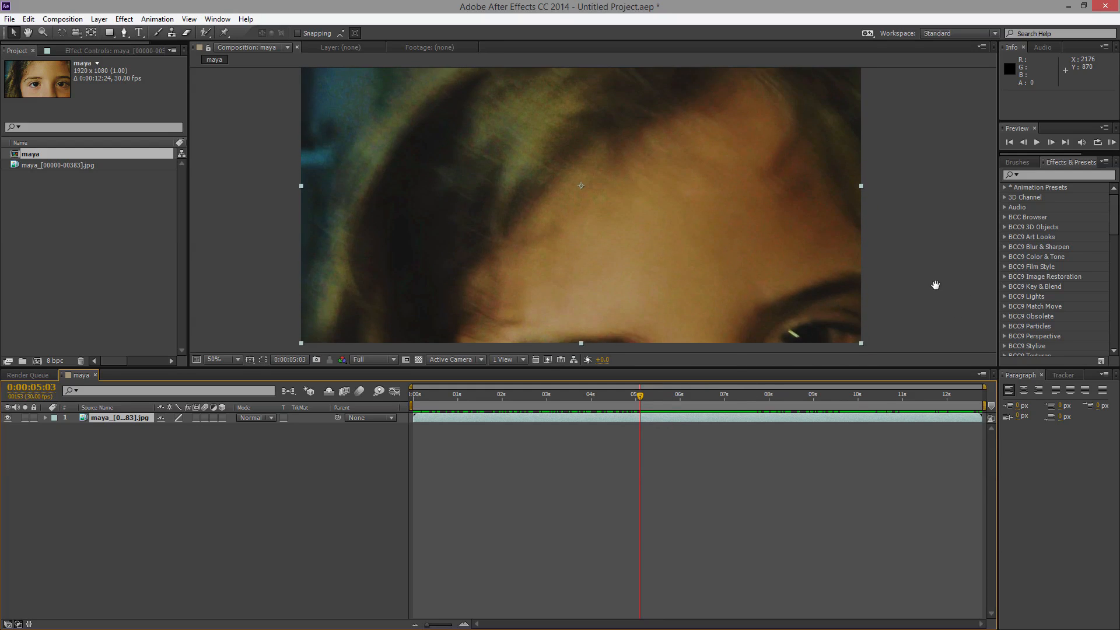
pyautogui.scroll(-2, 927, 299)
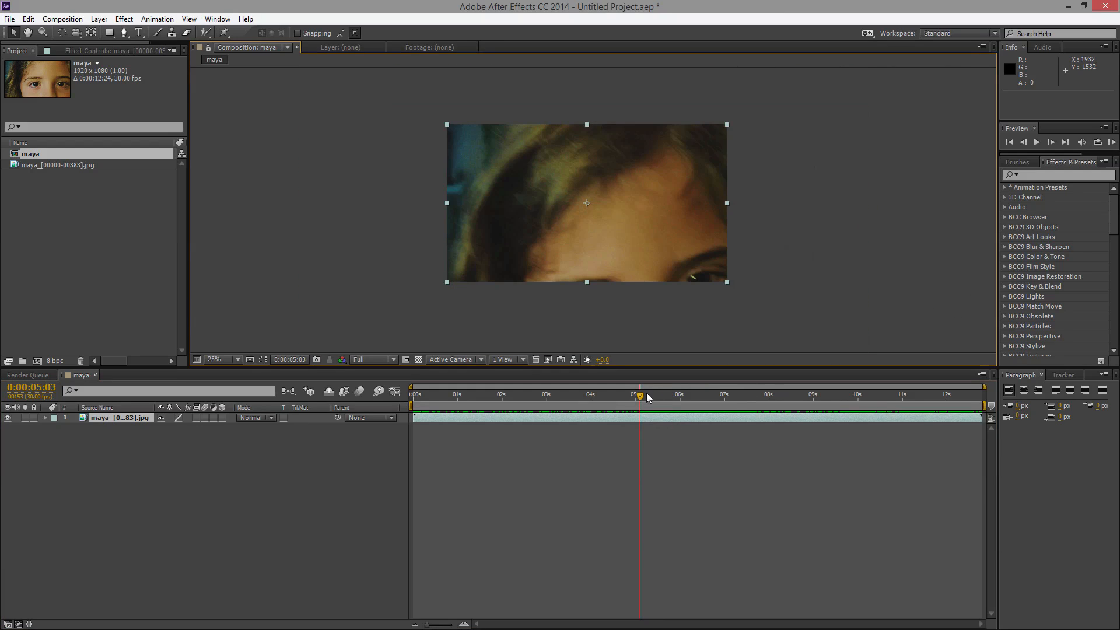
pyautogui.moveTo(641, 399); pyautogui.dragTo(455, 394)
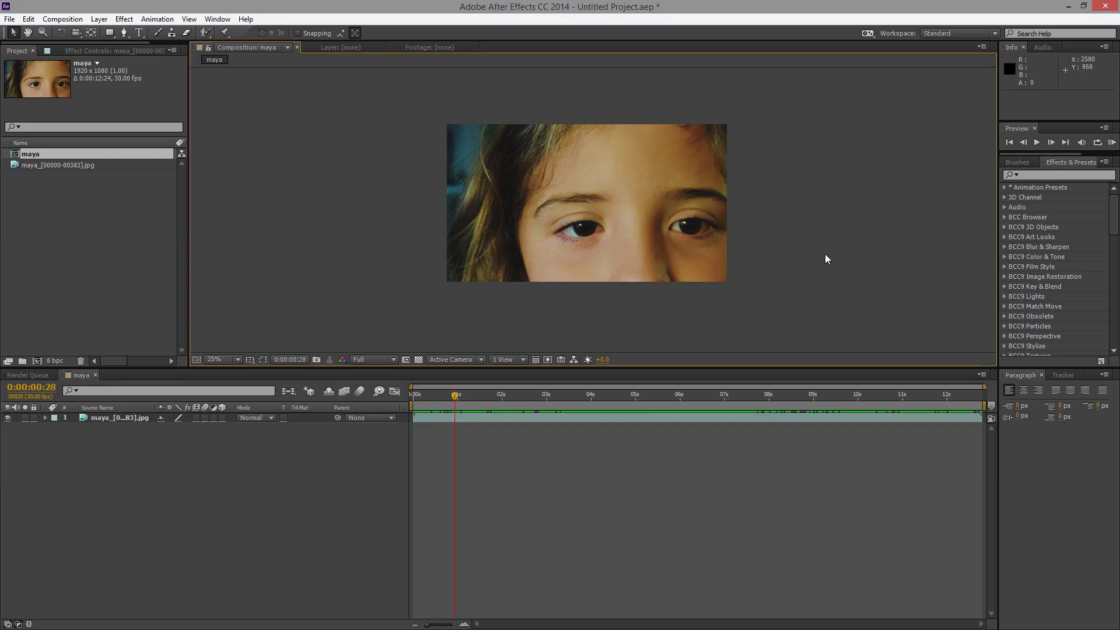
pyautogui.press('/')
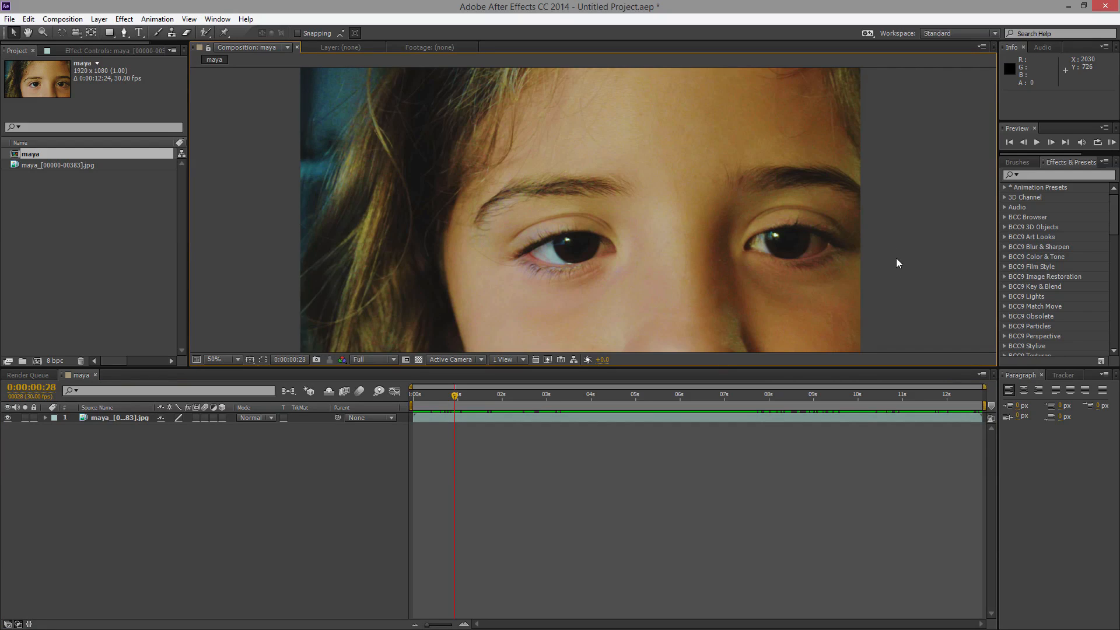
pyautogui.moveTo(895, 263); pyautogui.dragTo(719, 300)
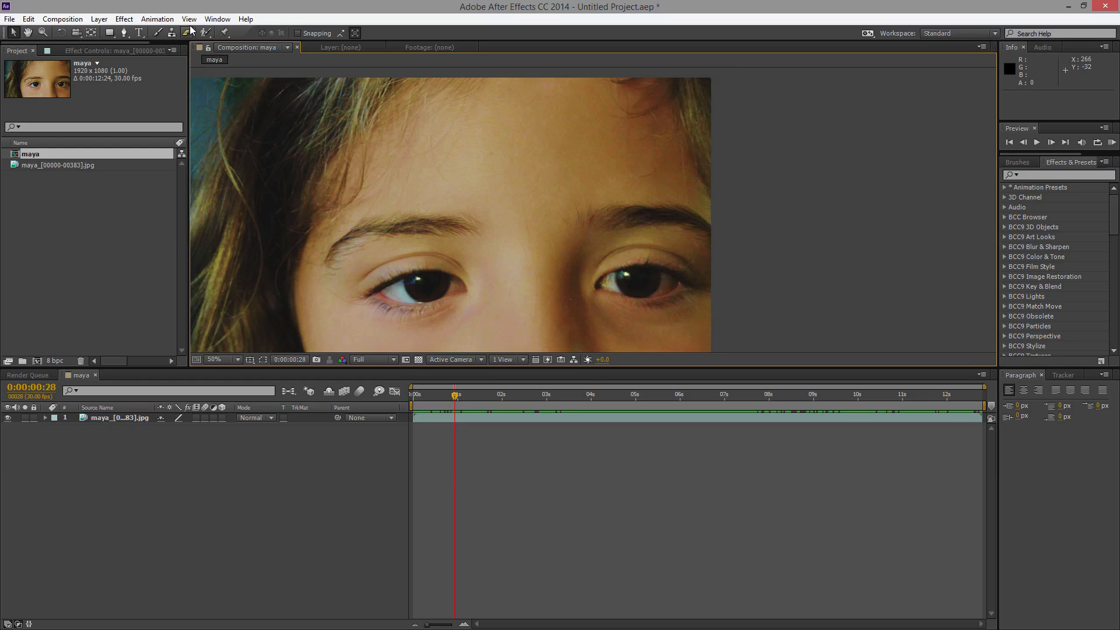
pyautogui.click(157, 21)
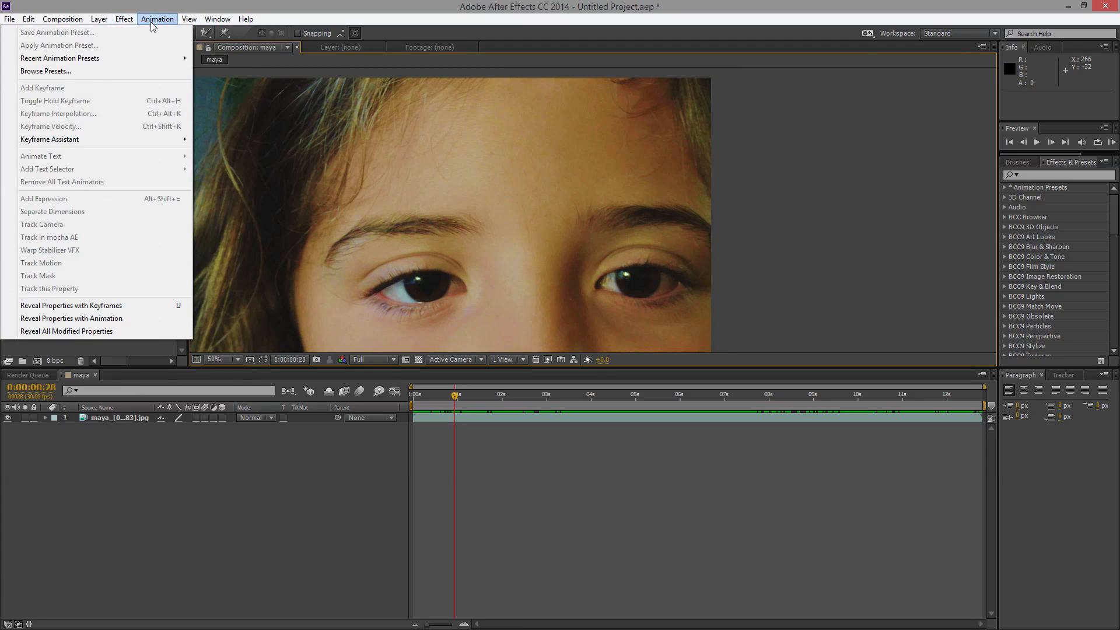
pyautogui.click(766, 251)
pyautogui.click(101, 416)
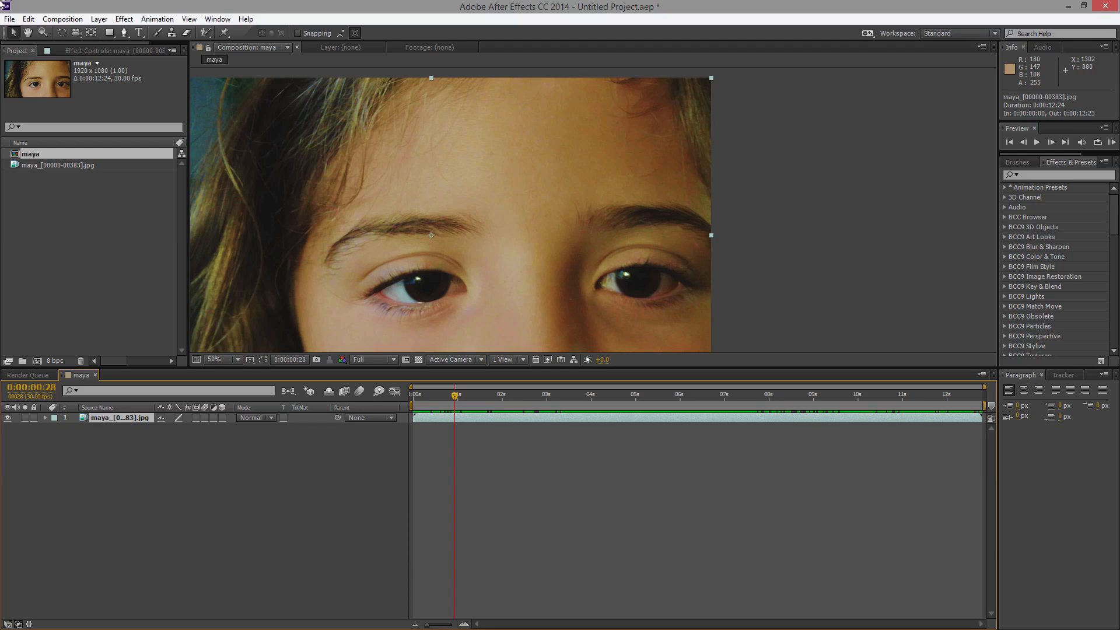
pyautogui.click(171, 23)
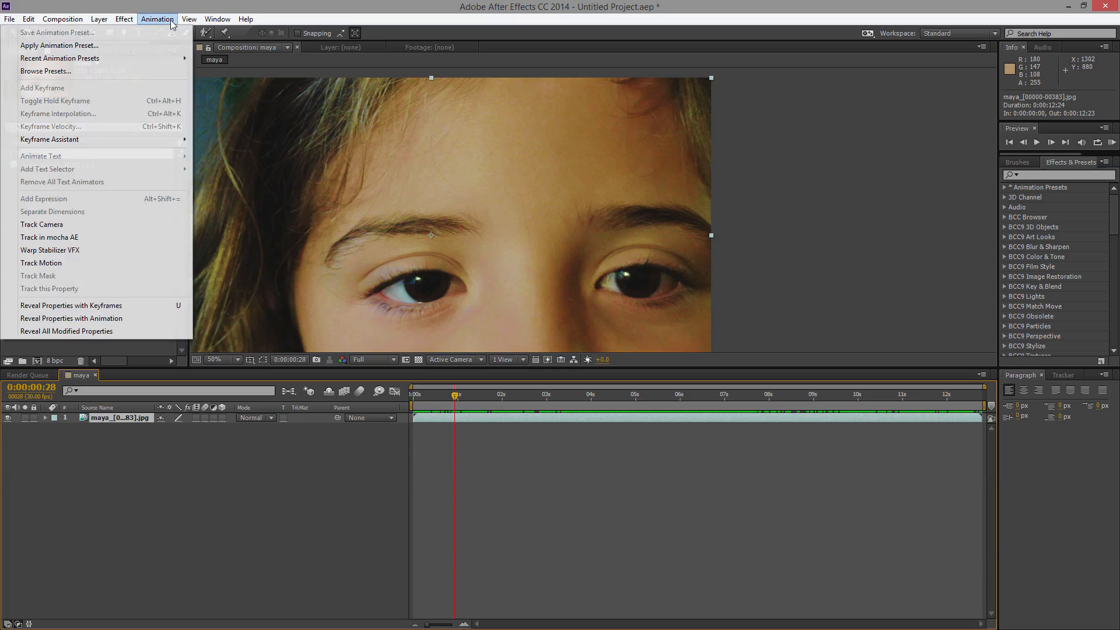
pyautogui.click(161, 451)
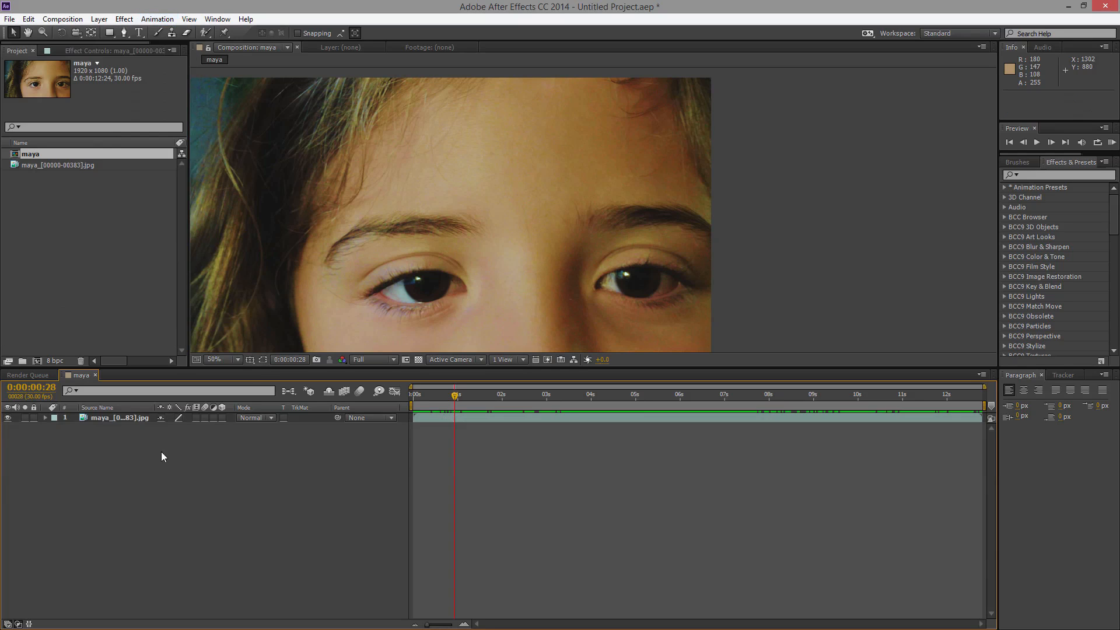
# Step: Send the maya footage layer to mocha AE and create its project with the default settings, overwriting the existing maya.mocha file
pyautogui.click(131, 420)
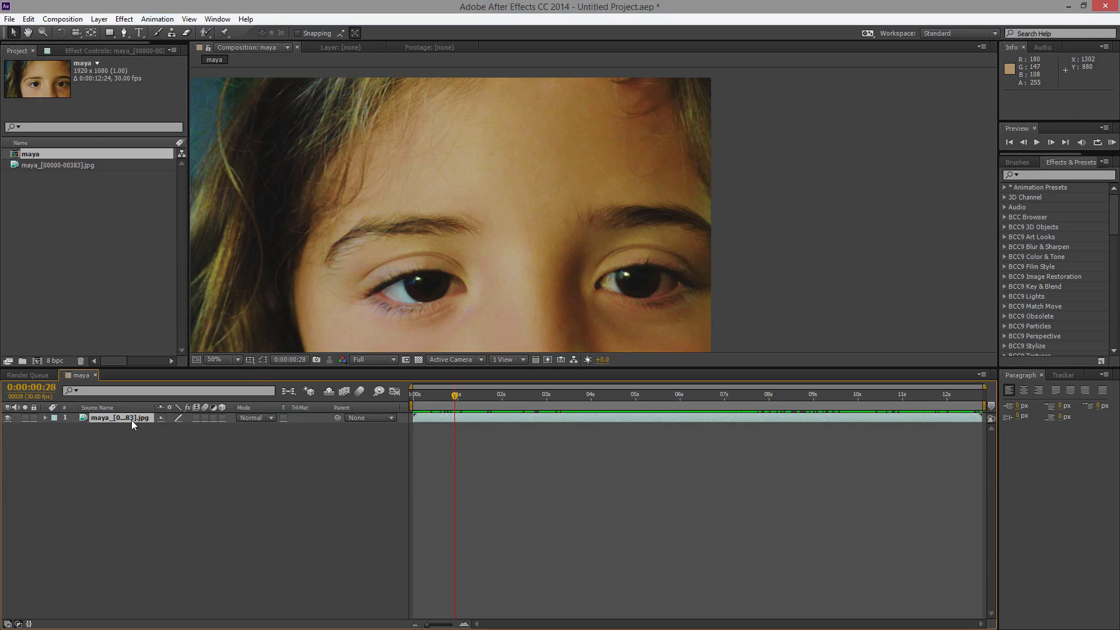
pyautogui.click(157, 19)
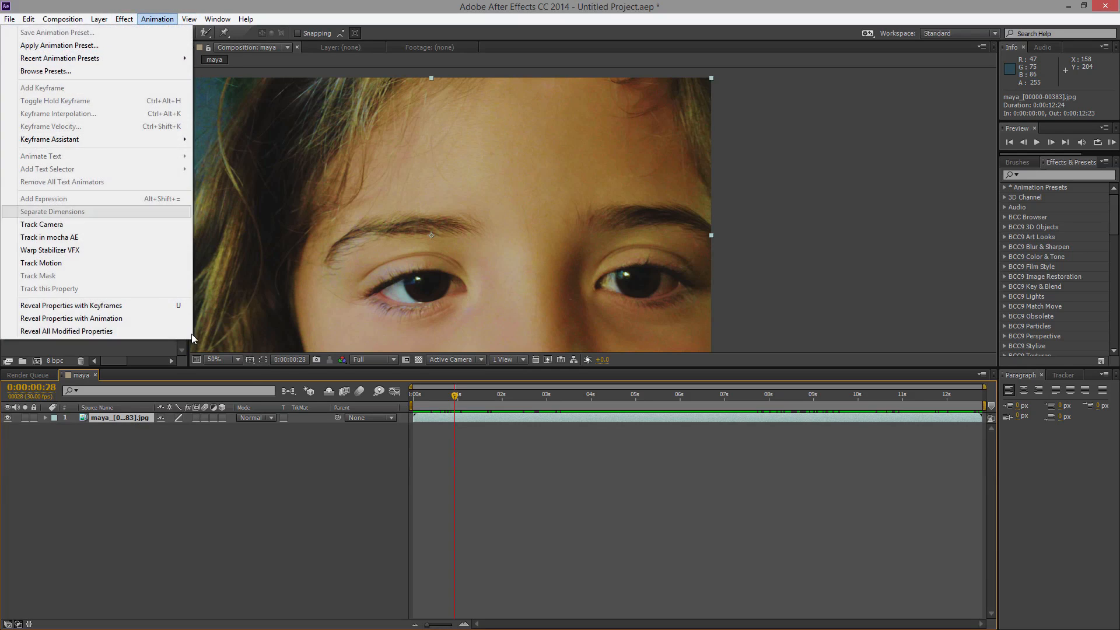
pyautogui.click(51, 238)
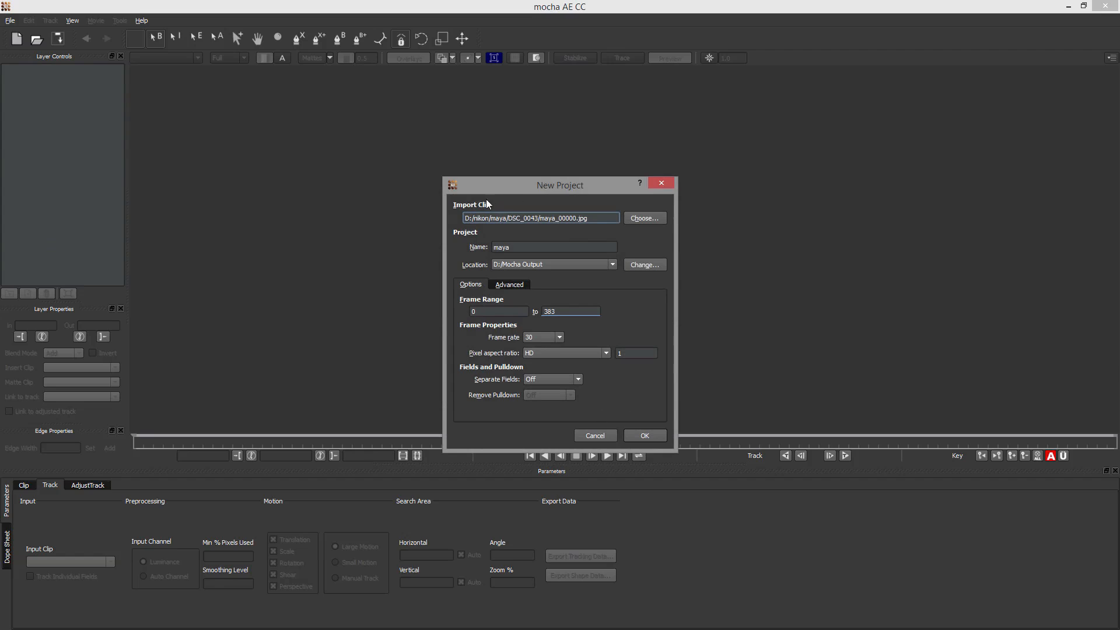
pyautogui.click(645, 436)
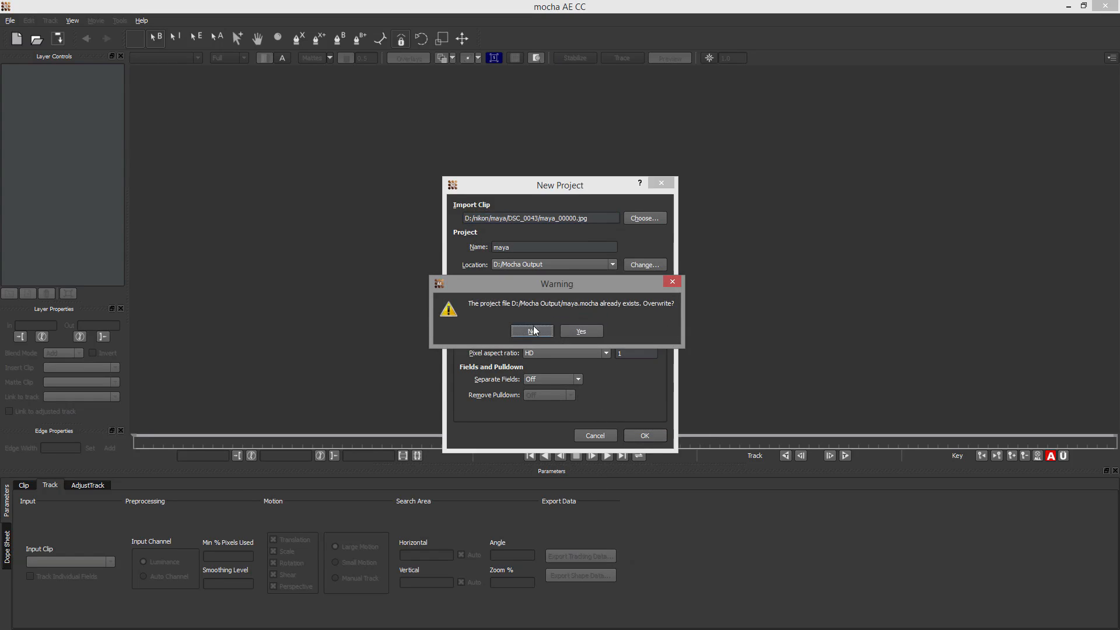
pyautogui.click(582, 332)
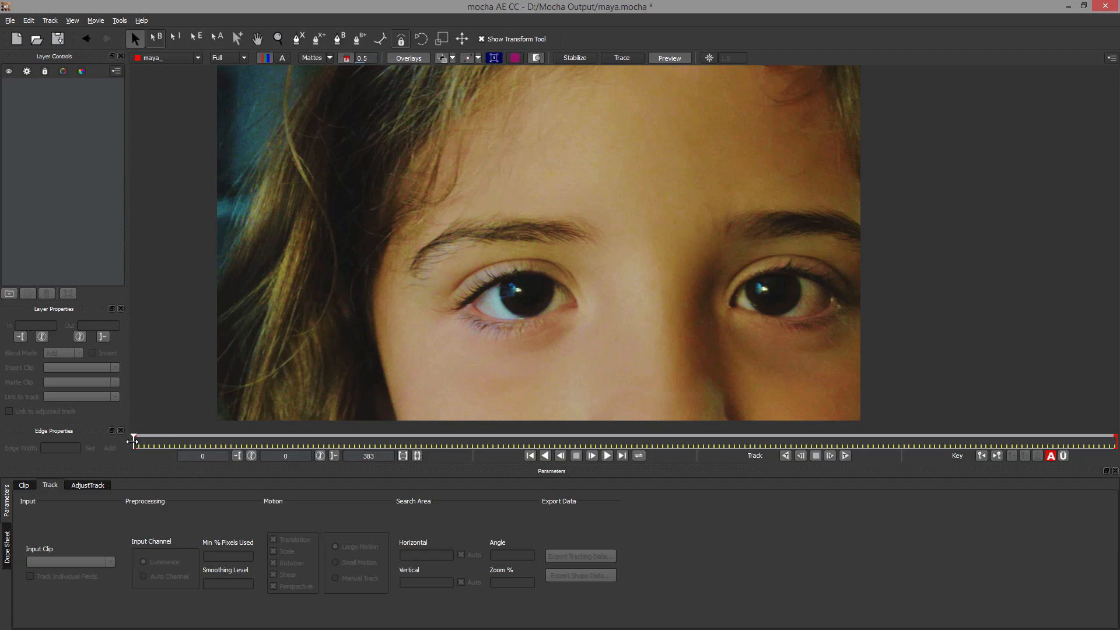
# Step: Draw a closed nine-point X-spline on frame 0 around the girl's eye on the image's right side and fit its upper-lid point
pyautogui.moveTo(132, 442)
pyautogui.mouseDown()
pyautogui.moveTo(644, 438)
pyautogui.moveTo(133, 437)
pyautogui.mouseUp()
pyautogui.click(298, 41)
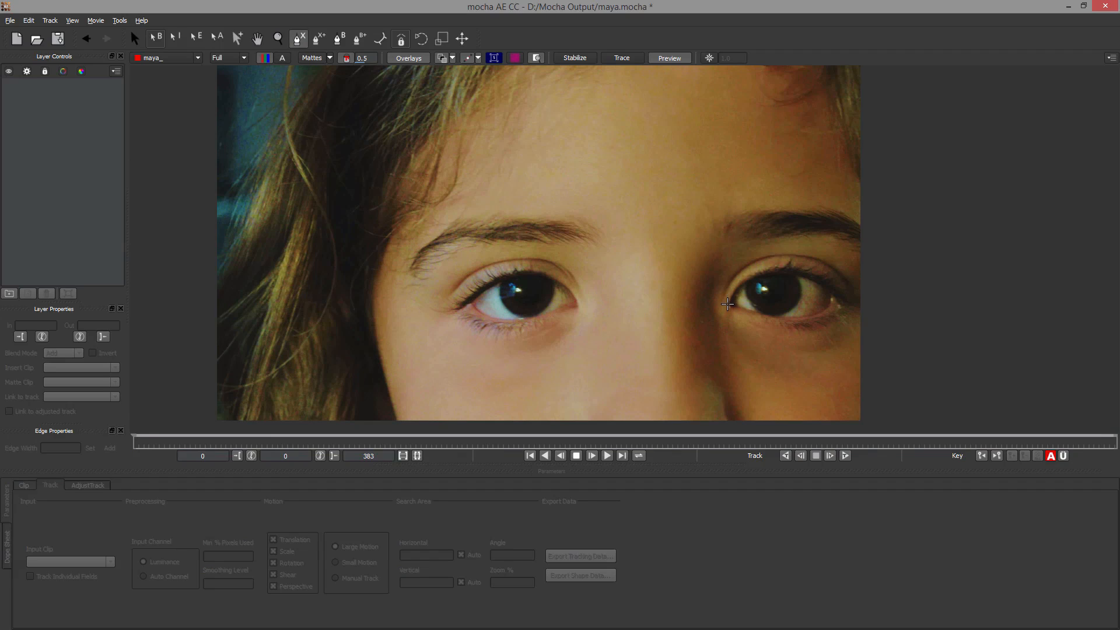
pyautogui.click(727, 304)
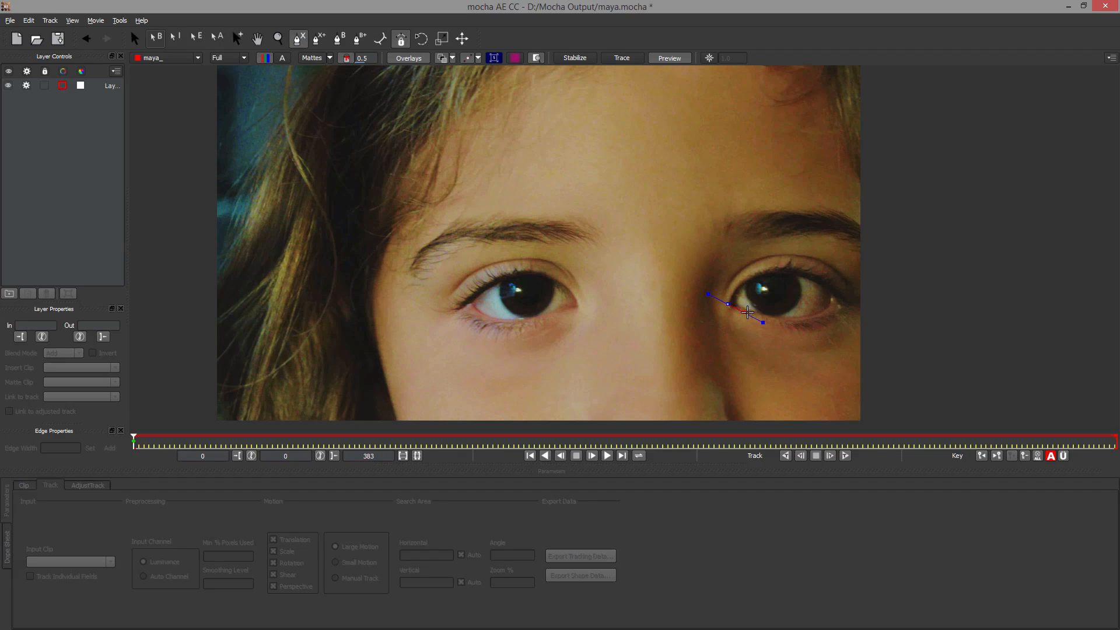
pyautogui.click(754, 313)
pyautogui.click(781, 320)
pyautogui.click(817, 316)
pyautogui.click(840, 297)
pyautogui.click(823, 283)
pyautogui.click(796, 273)
pyautogui.click(759, 272)
pyautogui.click(735, 286)
pyautogui.rightClick(815, 309)
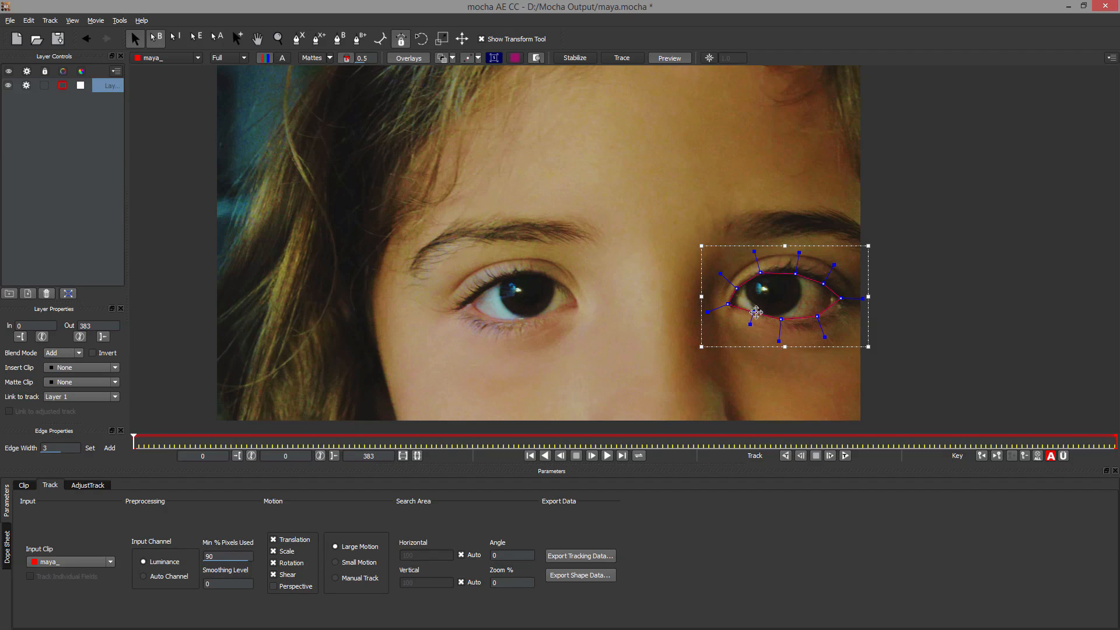
pyautogui.moveTo(796, 273); pyautogui.dragTo(761, 272)
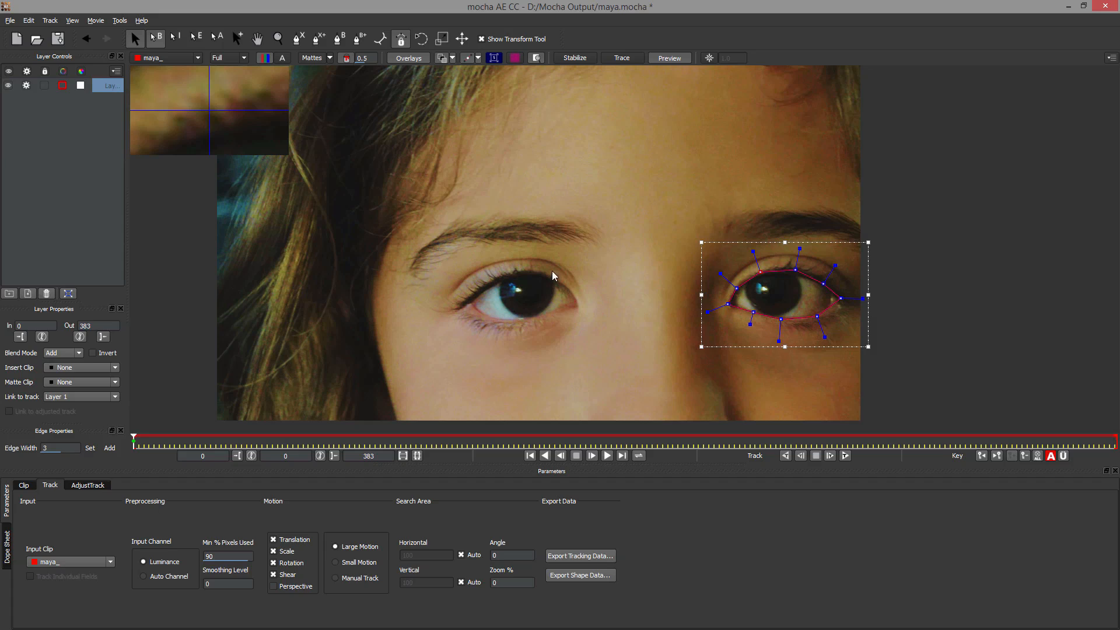
# Step: Add a closed X-spline around the eyebrow on the image's right side to the same layer
pyautogui.click(318, 40)
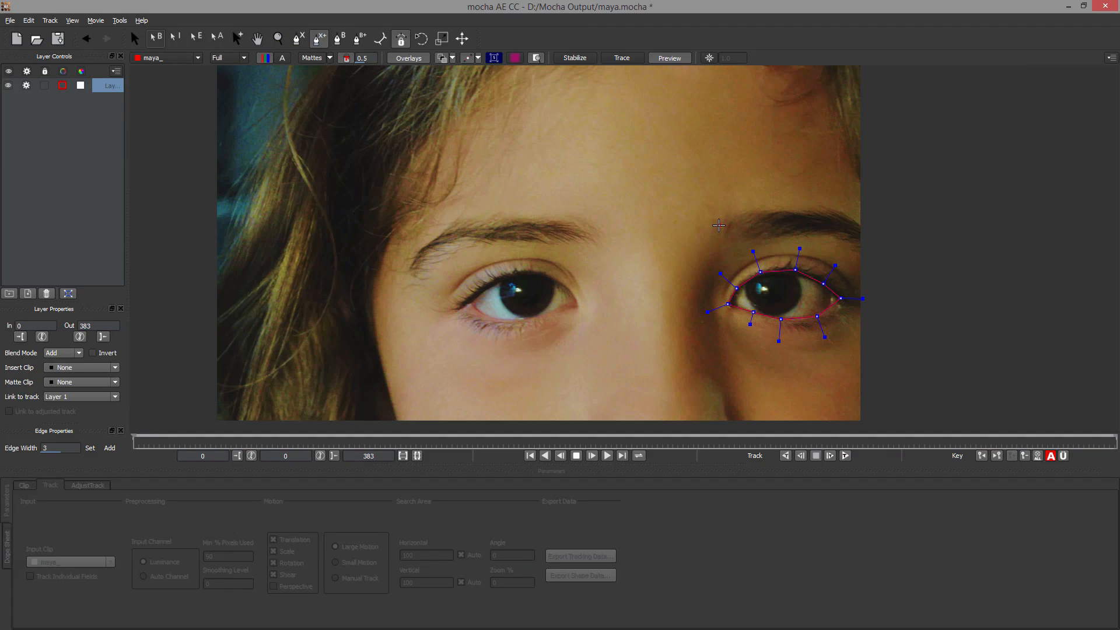
pyautogui.click(719, 226)
pyautogui.click(730, 248)
pyautogui.click(769, 242)
pyautogui.click(810, 237)
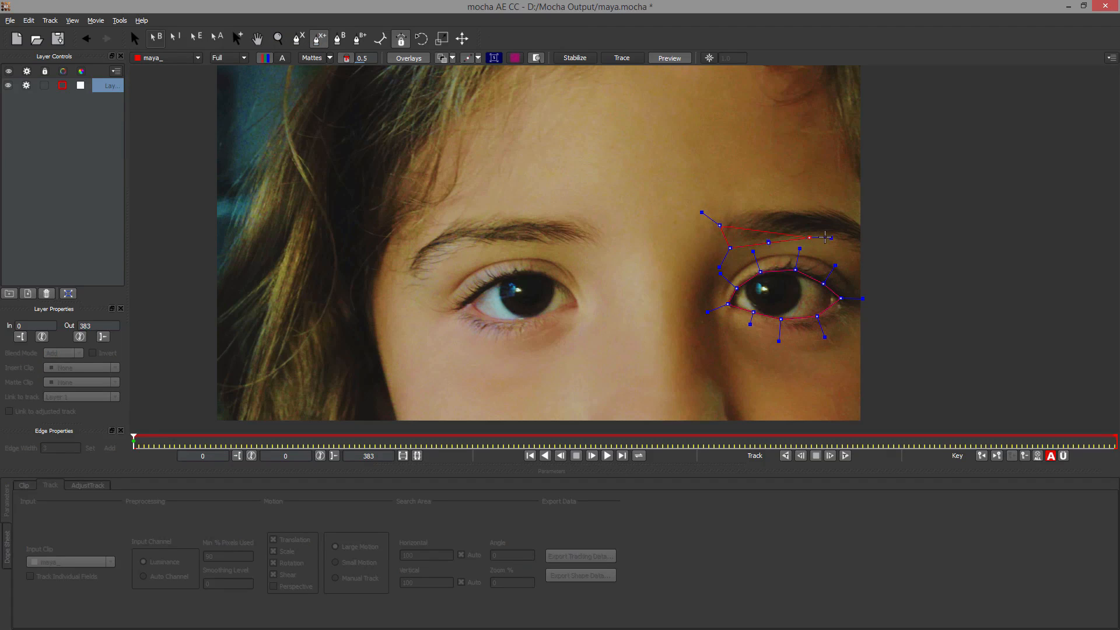
pyautogui.click(816, 240)
pyautogui.click(861, 255)
pyautogui.click(881, 259)
pyautogui.click(871, 226)
pyautogui.click(839, 210)
pyautogui.click(788, 206)
pyautogui.click(731, 210)
pyautogui.rightClick(782, 227)
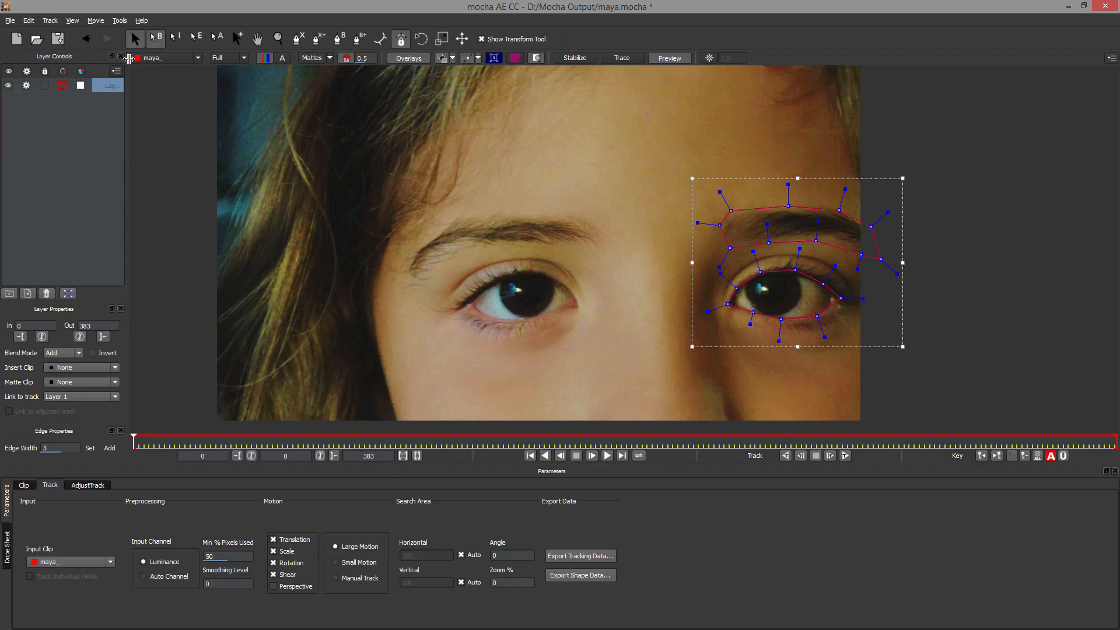
# Step: Add a closed X-spline around the eyebrow on the image's left side to the same layer and refine its lower-edge points
pyautogui.hotkey('ctrl', 'shift', 'l')
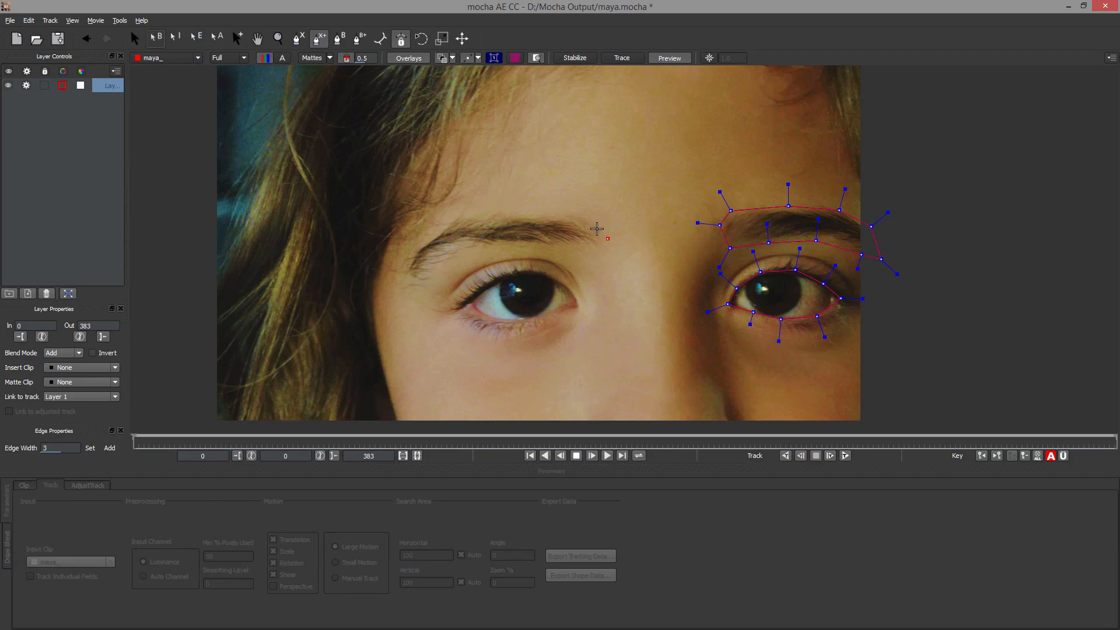
pyautogui.click(607, 238)
pyautogui.click(579, 217)
pyautogui.click(469, 216)
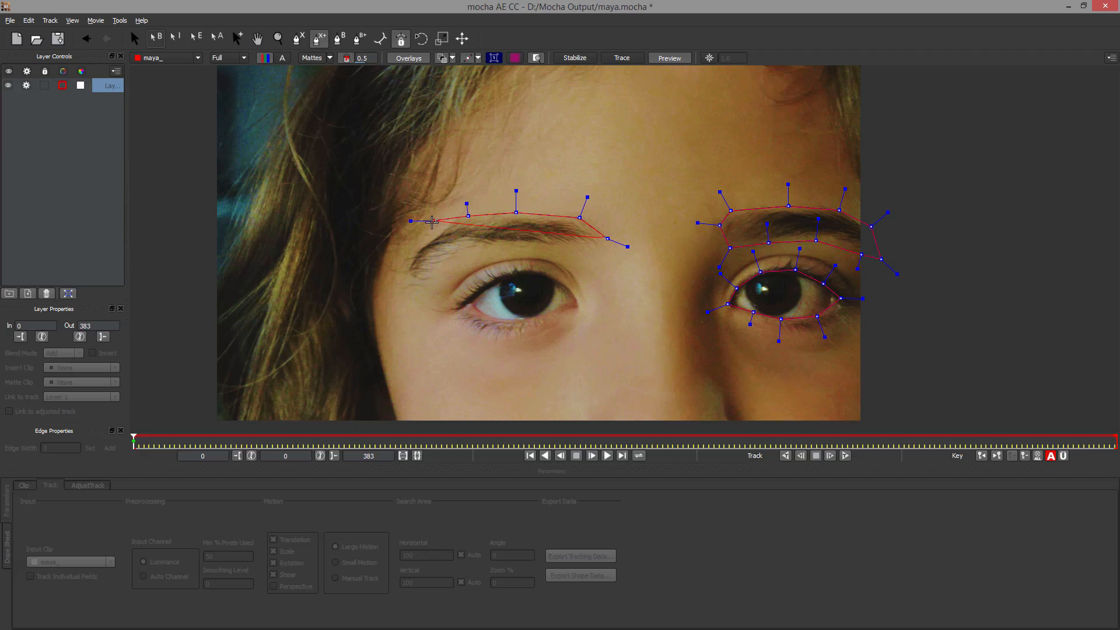
pyautogui.click(427, 232)
pyautogui.click(407, 261)
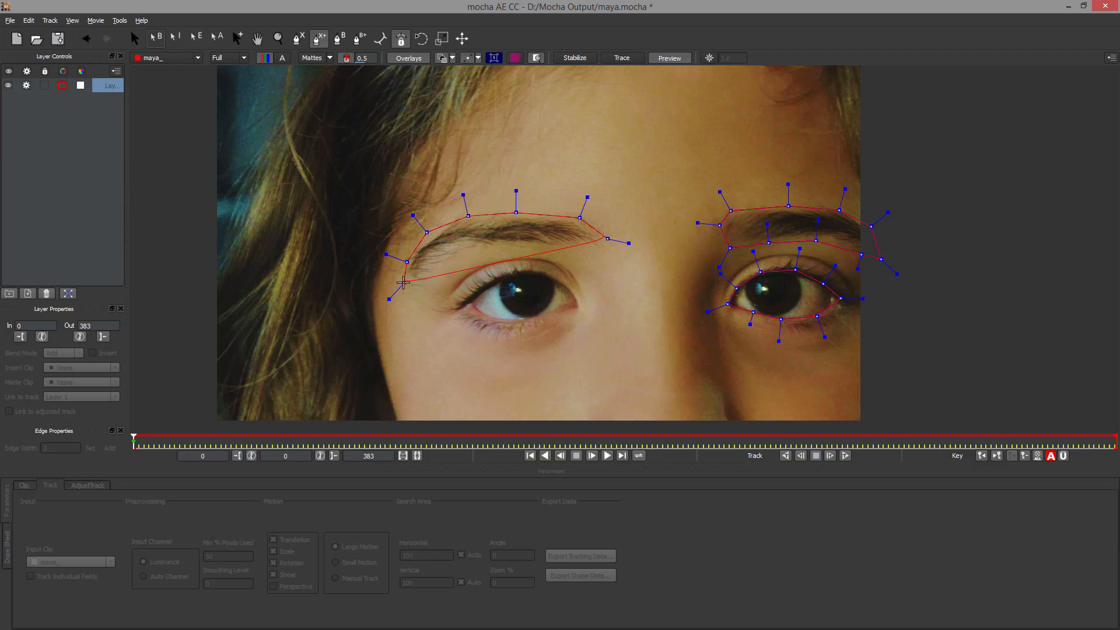
pyautogui.click(405, 283)
pyautogui.click(442, 263)
pyautogui.click(492, 252)
pyautogui.click(552, 245)
pyautogui.click(590, 247)
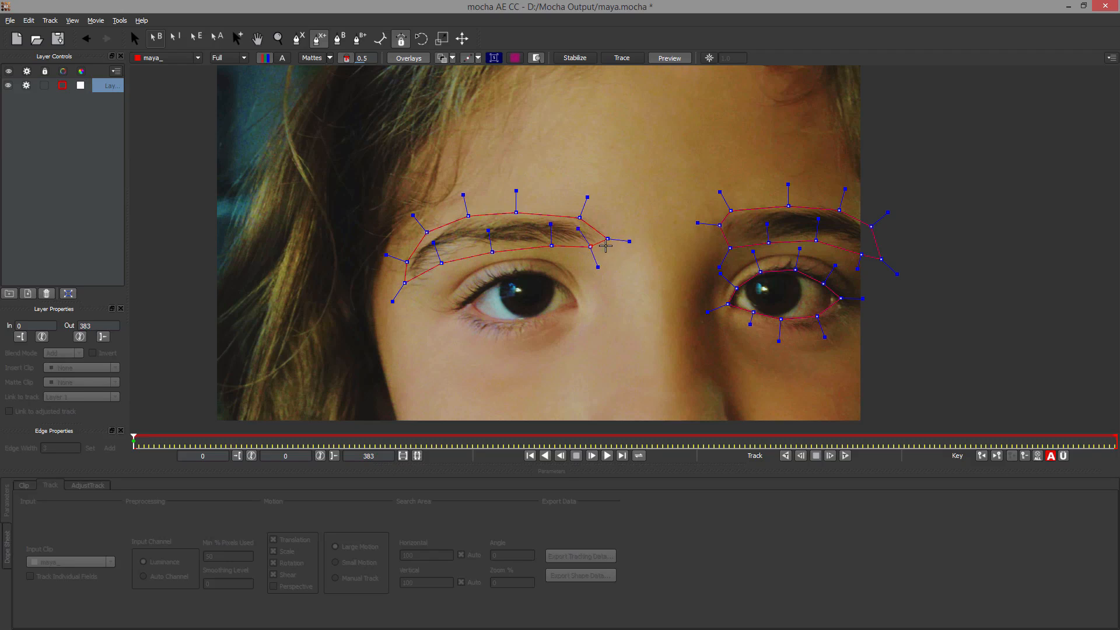
pyautogui.rightClick(591, 247)
pyautogui.moveTo(489, 251); pyautogui.dragTo(441, 259)
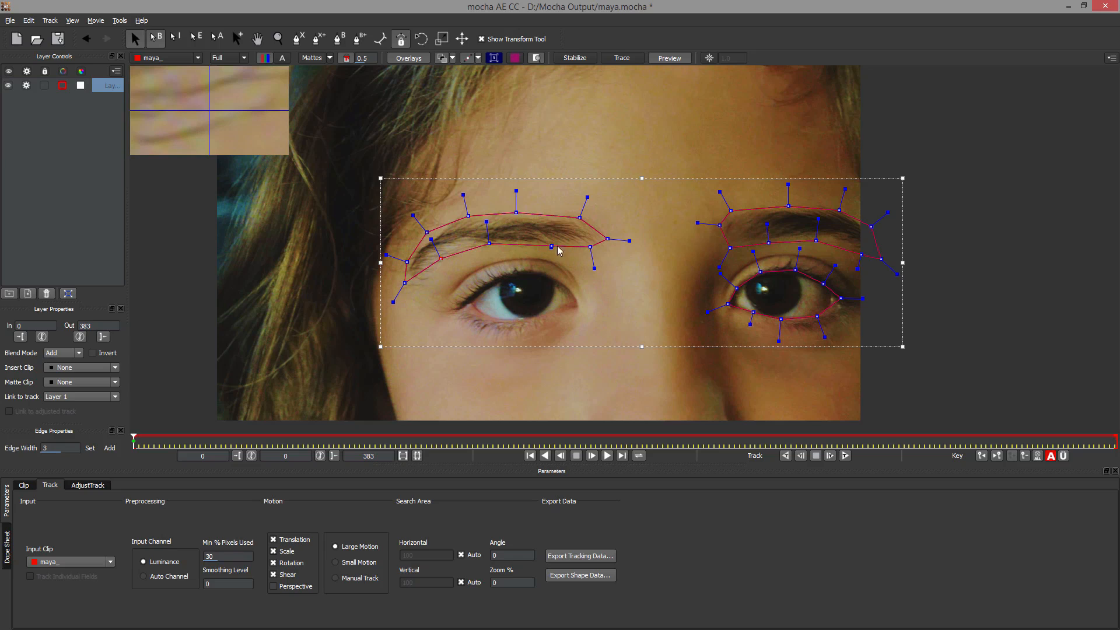
pyautogui.moveTo(551, 245); pyautogui.dragTo(587, 252)
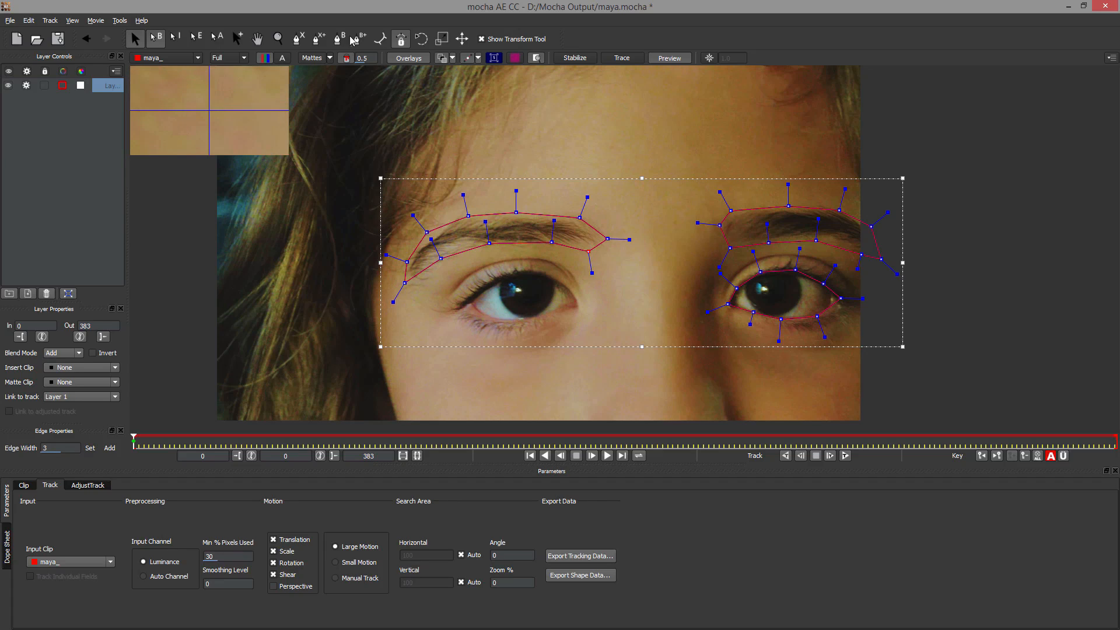
# Step: Add a closed X-spline around the eye and eyelids on the image's left side to the same layer
pyautogui.click(318, 38)
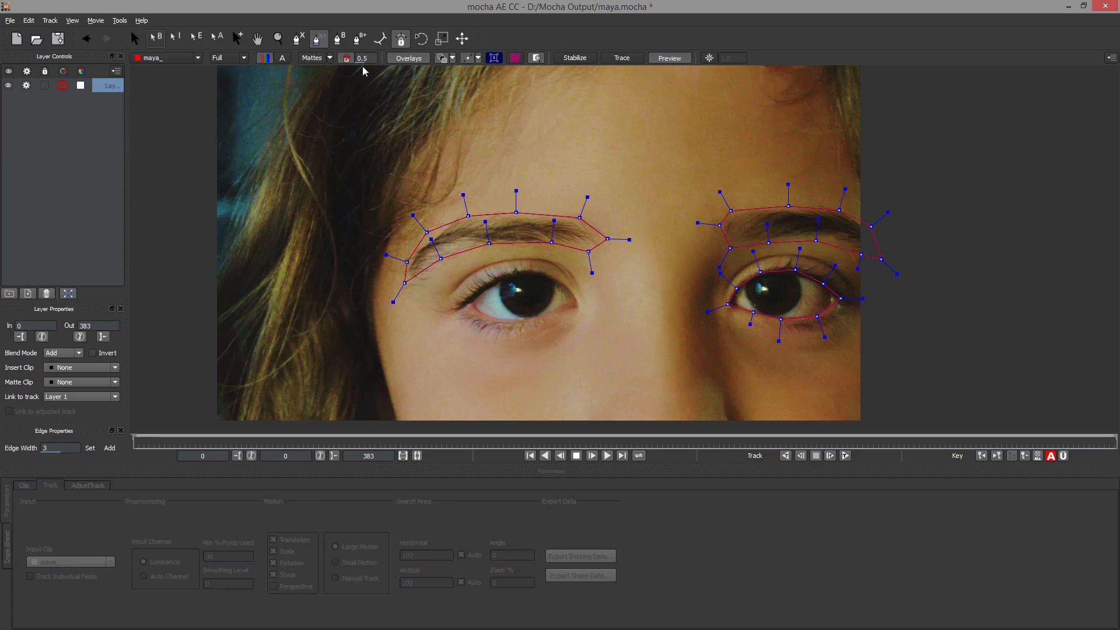
pyautogui.click(446, 283)
pyautogui.click(434, 312)
pyautogui.click(472, 339)
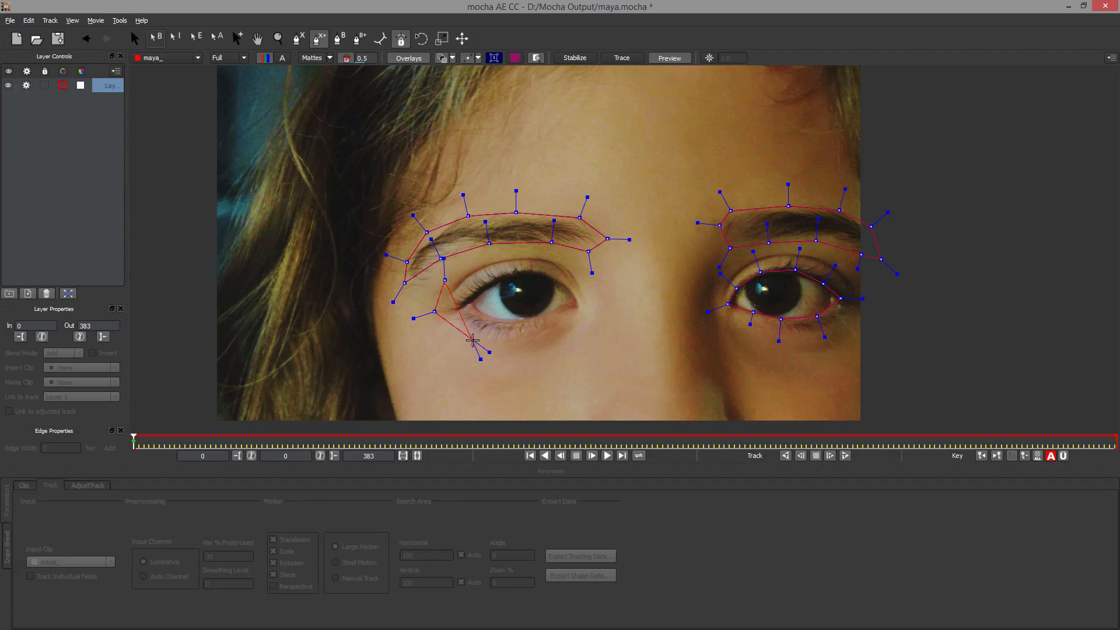
pyautogui.click(524, 348)
pyautogui.click(572, 337)
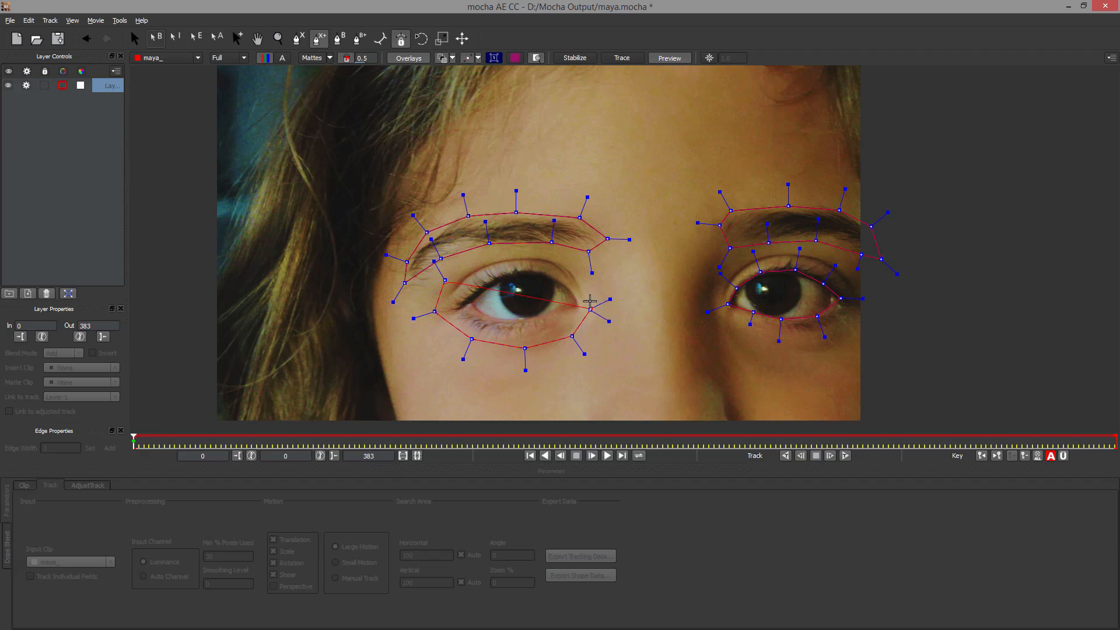
pyautogui.click(590, 310)
pyautogui.click(581, 284)
pyautogui.click(551, 263)
pyautogui.click(503, 261)
pyautogui.click(462, 270)
pyautogui.rightClick(543, 293)
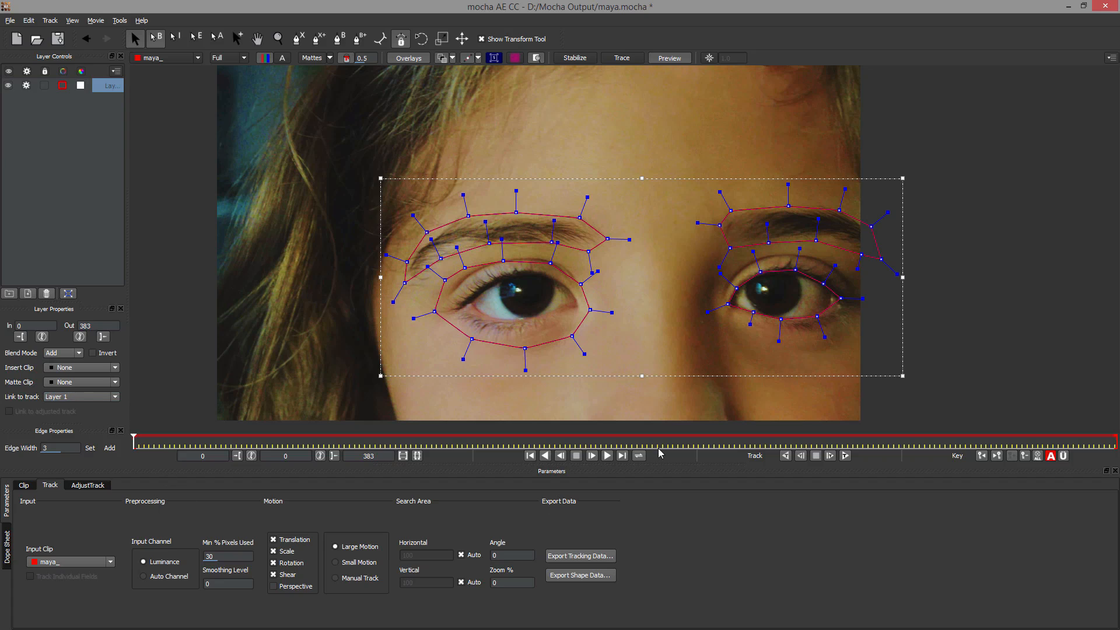
# Step: Track the layer forward from frame 0 and stop at frame 17, where the eyes begin to blink
pyautogui.click(846, 456)
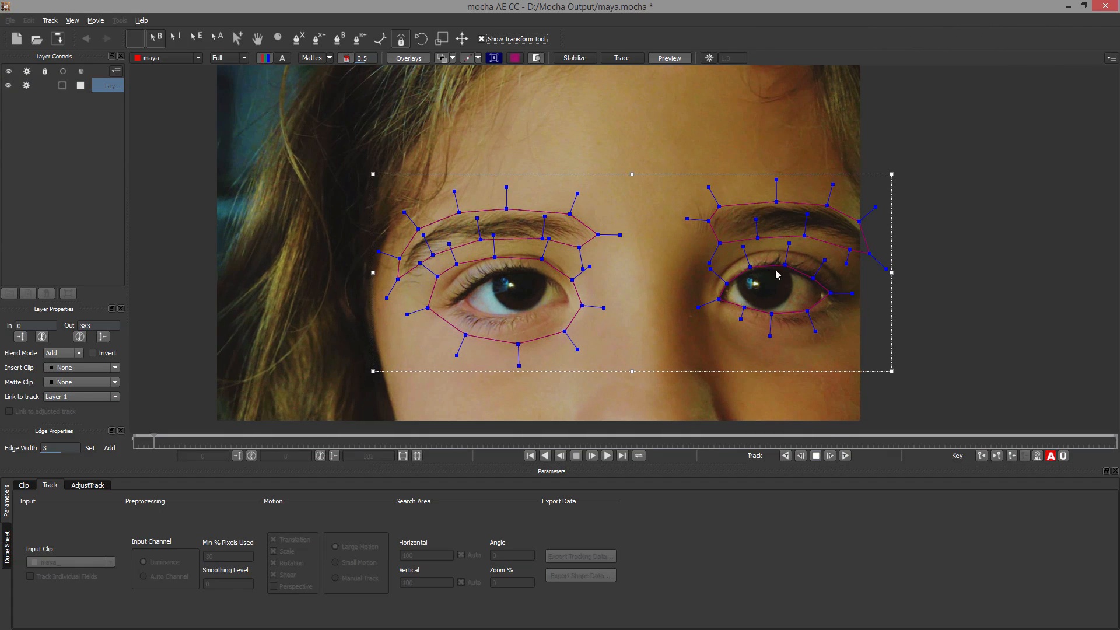
pyautogui.click(818, 456)
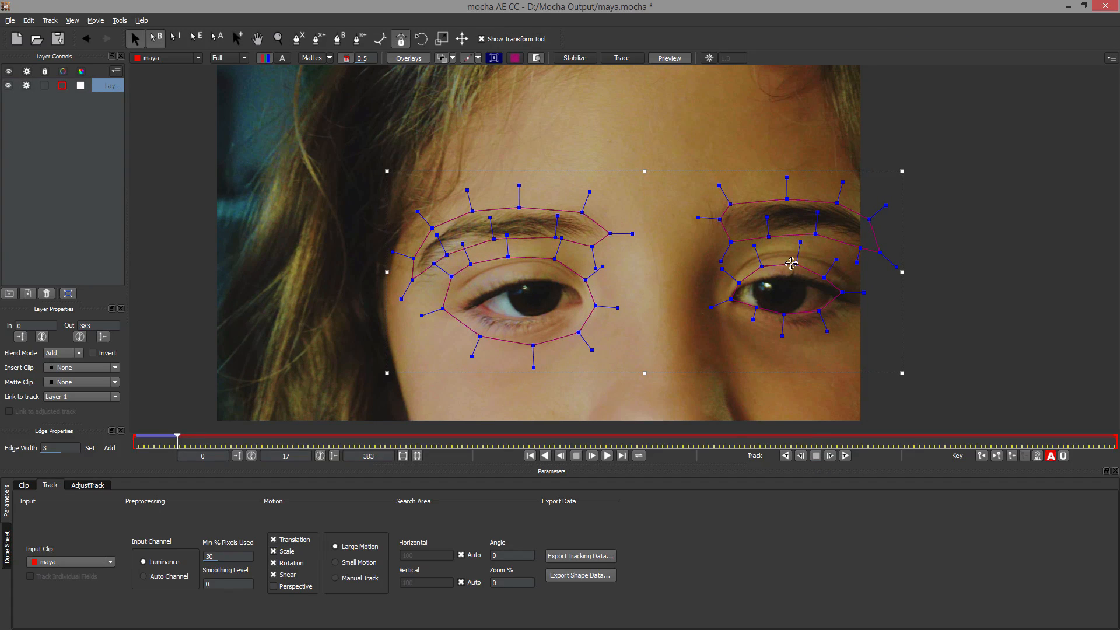
# Step: At frame 17, lower the upper-lid points of the spline around the eye on the image's right side onto the lid edge
pyautogui.moveTo(795, 265); pyautogui.dragTo(795, 276)
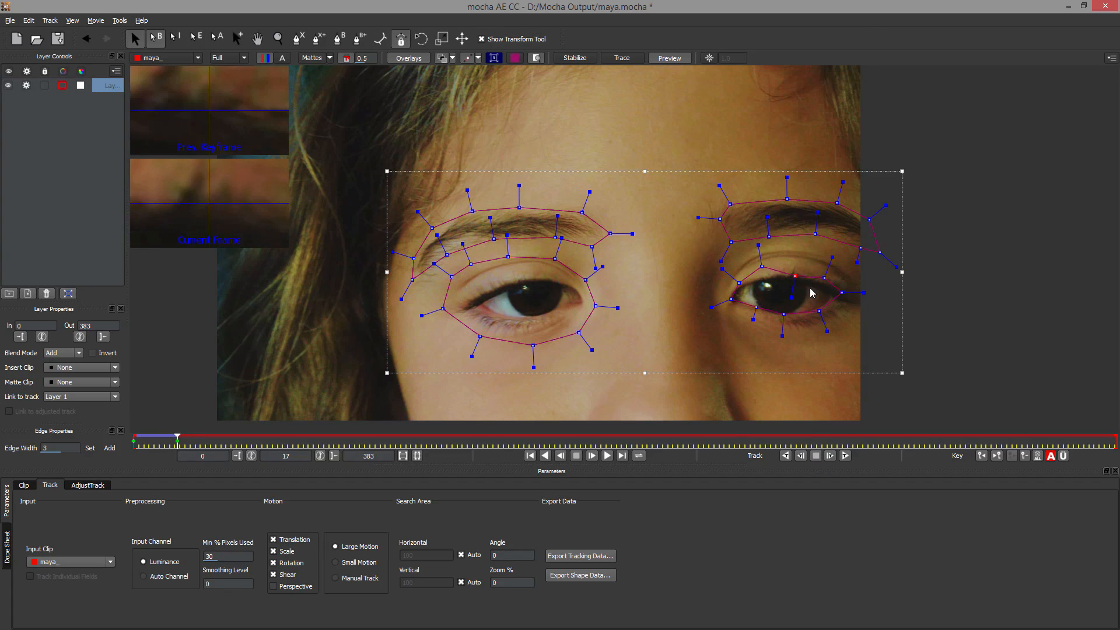
pyautogui.hotkey('ctrl', 'z')
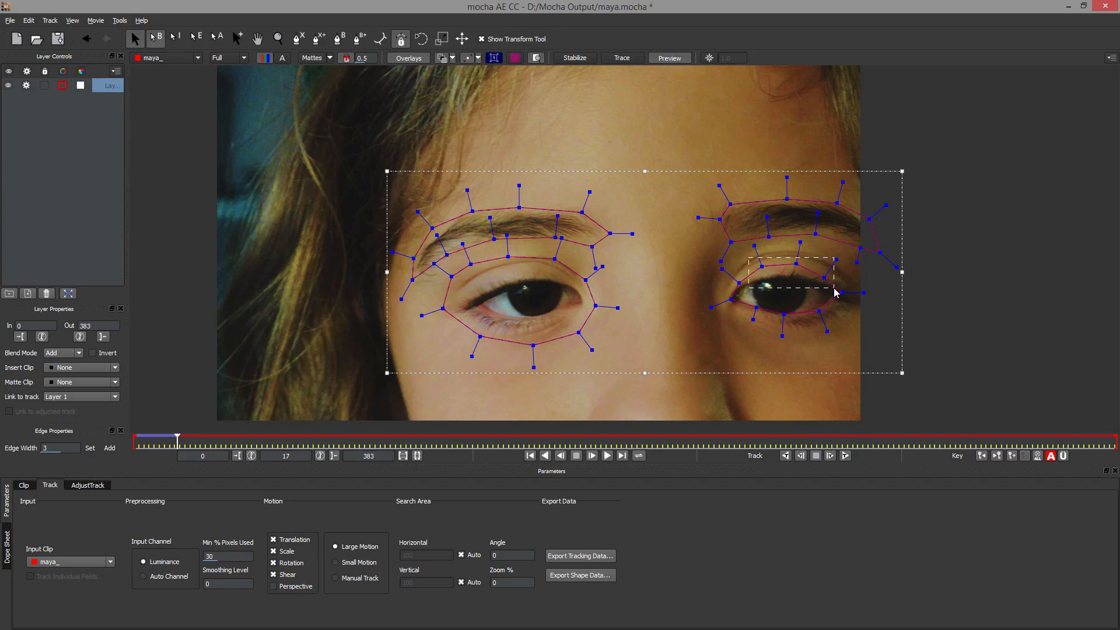
pyautogui.moveTo(834, 292)
pyautogui.mouseDown()
pyautogui.moveTo(797, 266)
pyautogui.moveTo(817, 303)
pyautogui.moveTo(825, 282)
pyautogui.mouseUp()
pyautogui.click(820, 302)
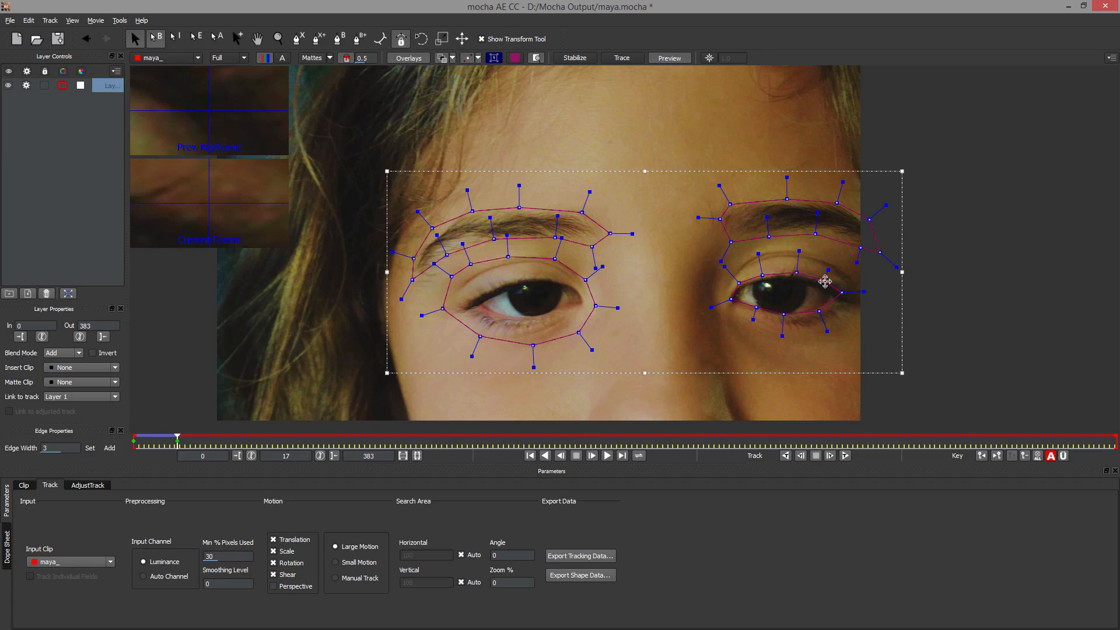
pyautogui.click(763, 277)
pyautogui.click(738, 284)
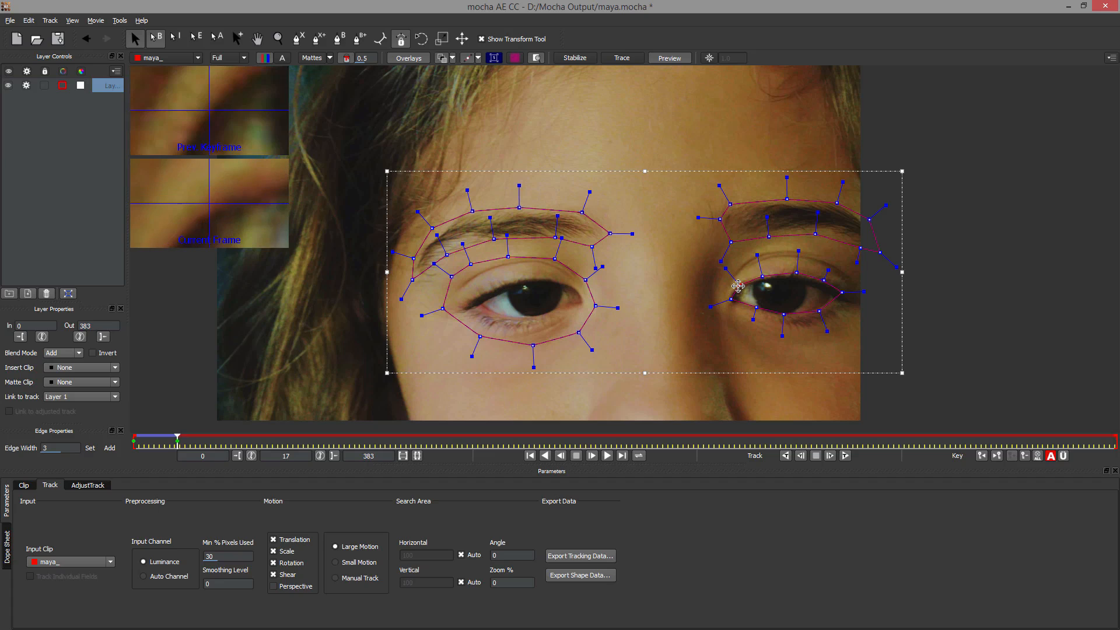
# Step: Track the layer forward from frame 17 and stop at frame 138, where the eyes are closing
pyautogui.click(846, 457)
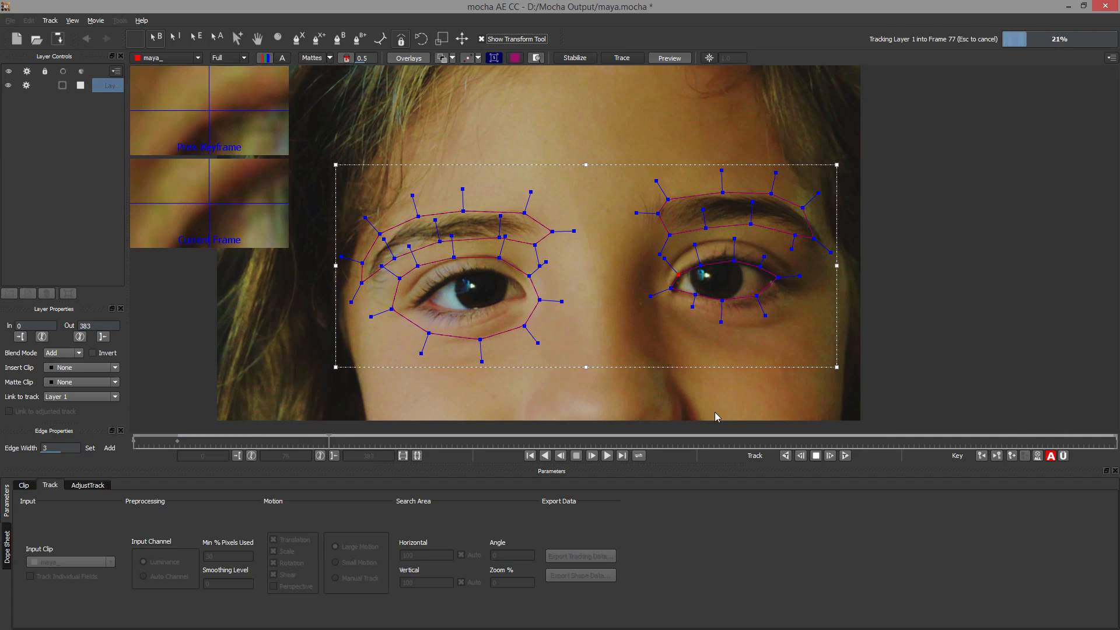
pyautogui.click(817, 458)
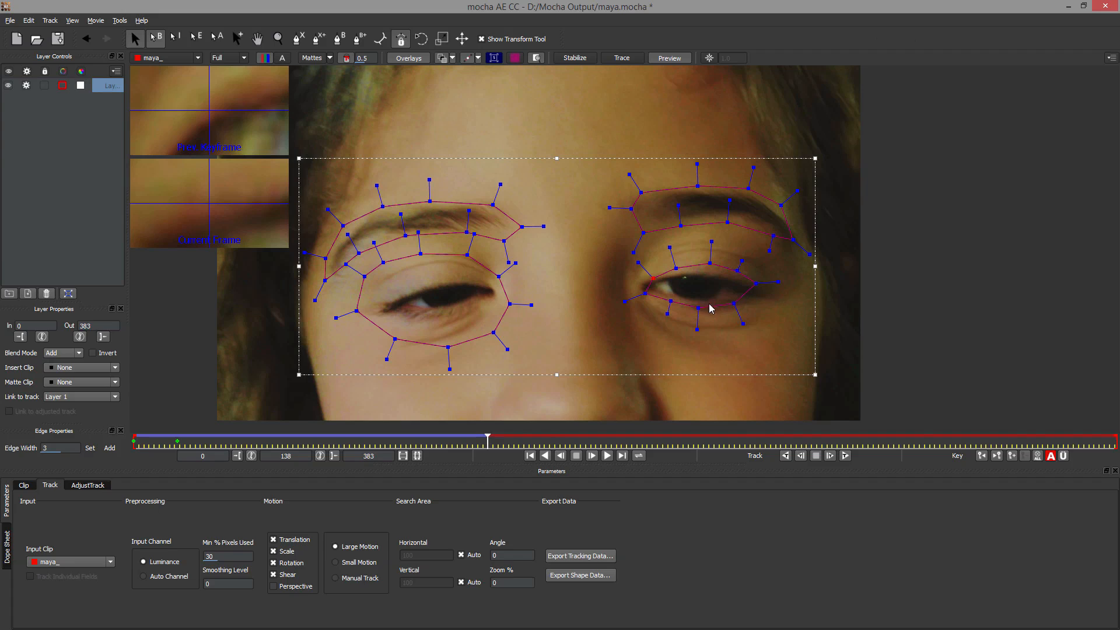
# Step: At frame 138, reshape the spline around the eye on the image's right side to the half-closed lids, adjusting its corners and lid points
pyautogui.moveTo(708, 302); pyautogui.dragTo(686, 312)
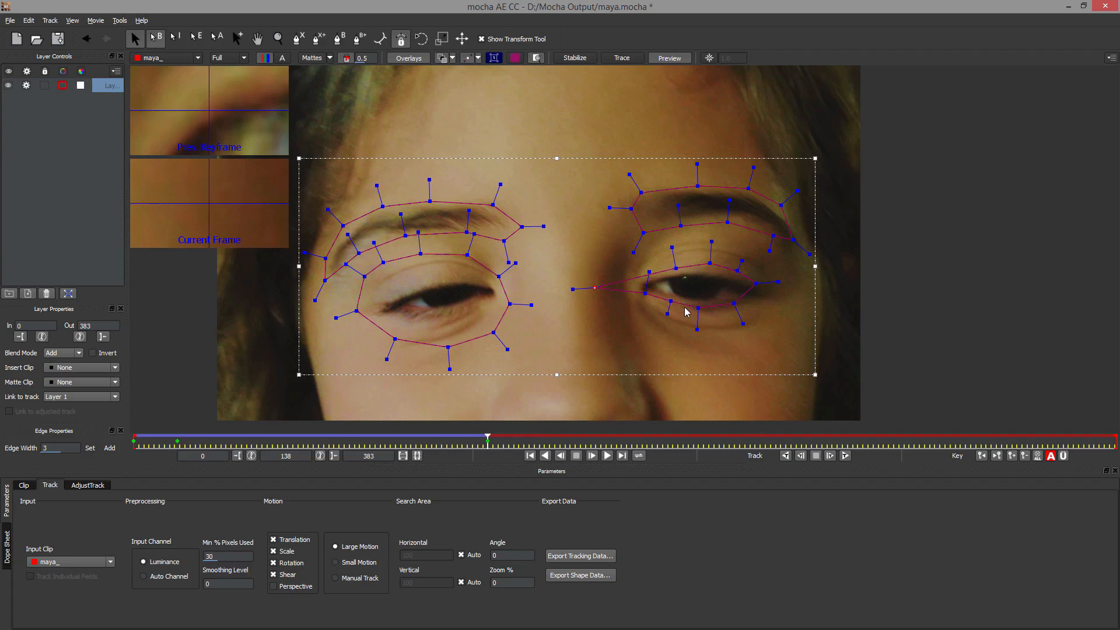
pyautogui.hotkey('ctrl', 'z')
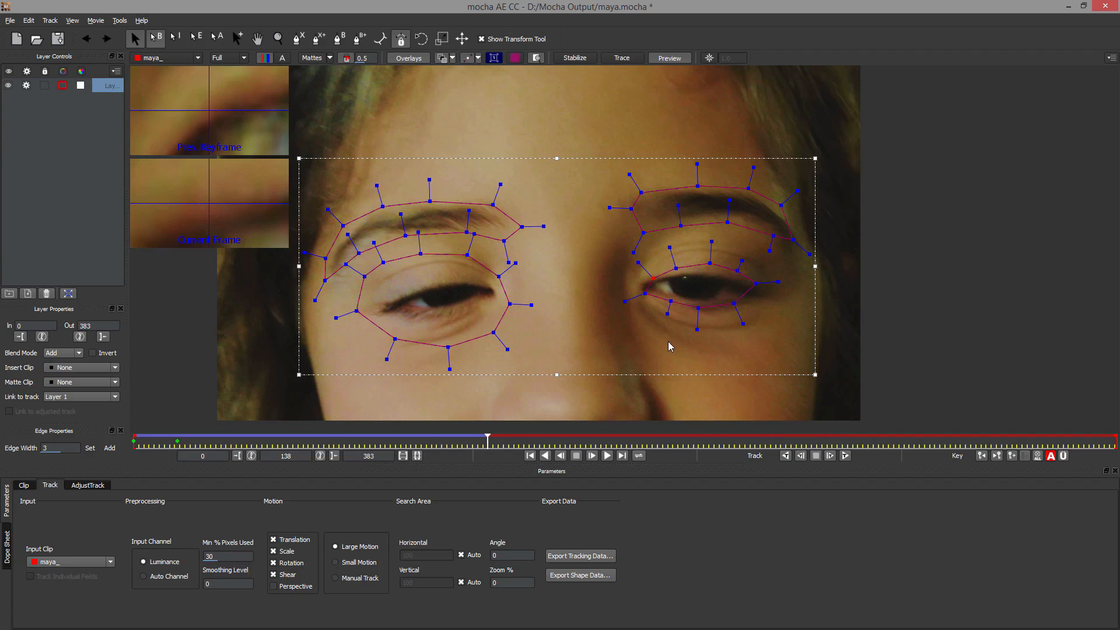
pyautogui.moveTo(661, 342); pyautogui.dragTo(696, 292)
pyautogui.hotkey('ctrl', 'a')
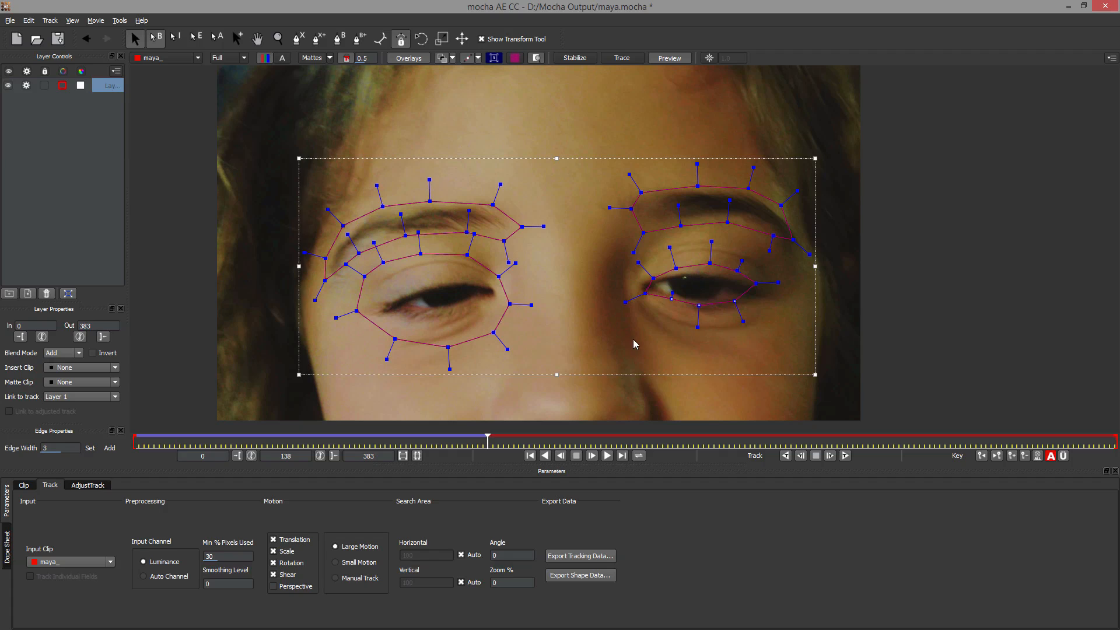
pyautogui.moveTo(650, 294); pyautogui.dragTo(643, 286)
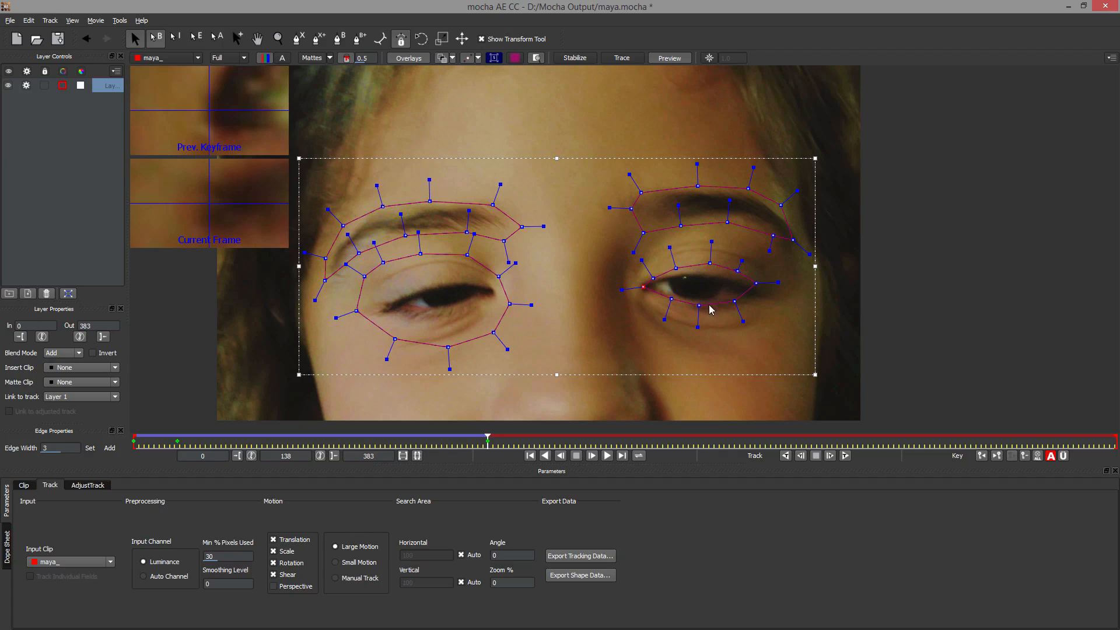
pyautogui.moveTo(735, 301); pyautogui.dragTo(640, 283)
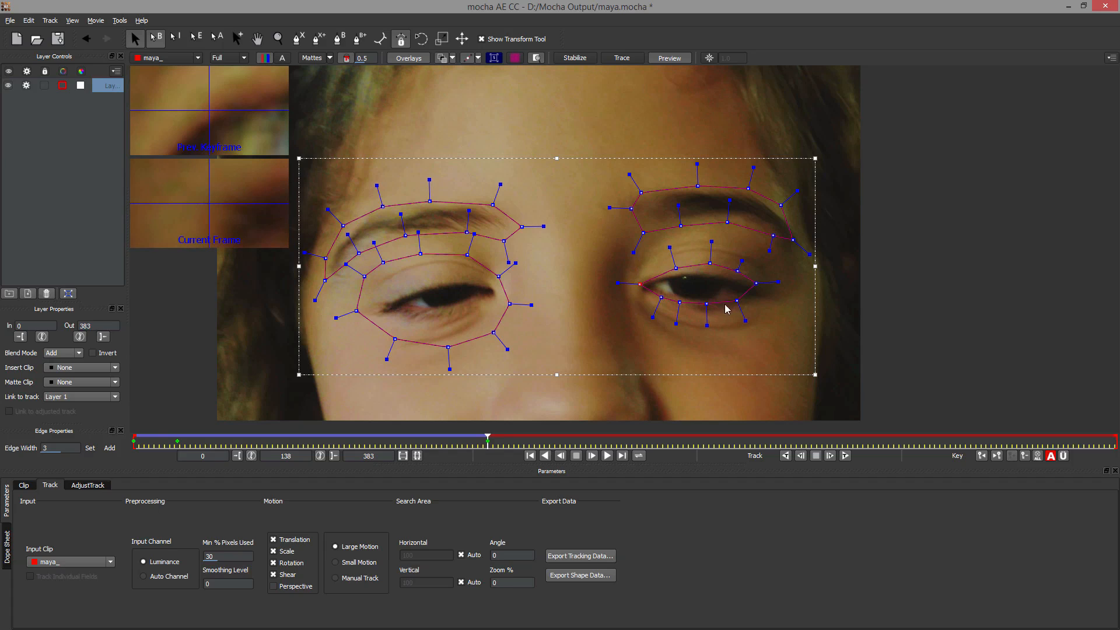
pyautogui.moveTo(710, 304)
pyautogui.mouseDown()
pyautogui.moveTo(740, 301)
pyautogui.moveTo(697, 304)
pyautogui.mouseUp()
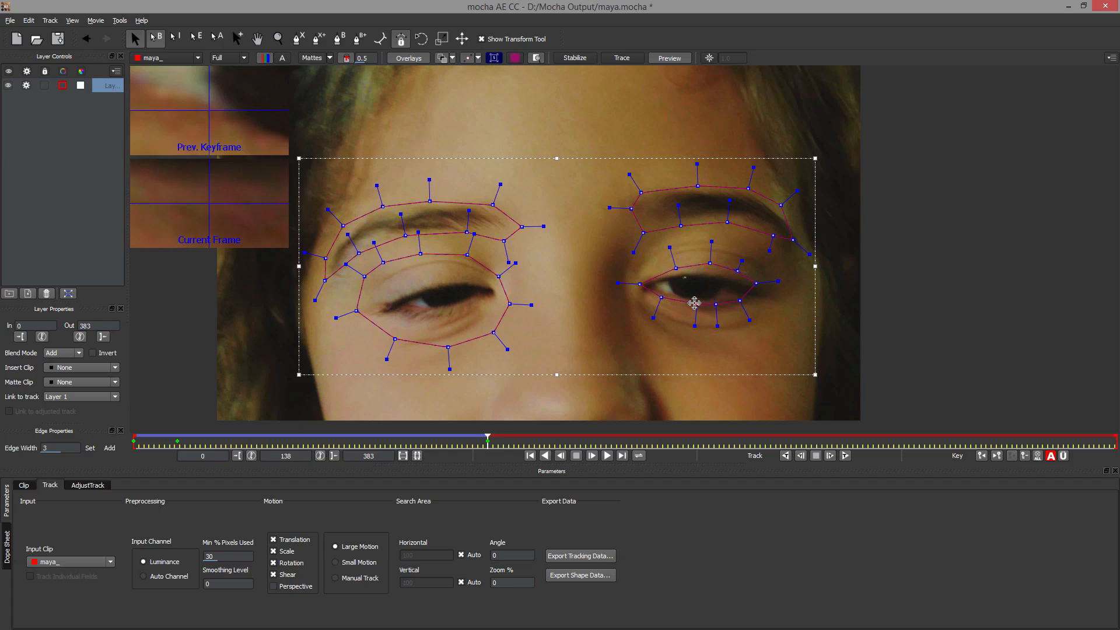
pyautogui.moveTo(705, 262); pyautogui.dragTo(758, 293)
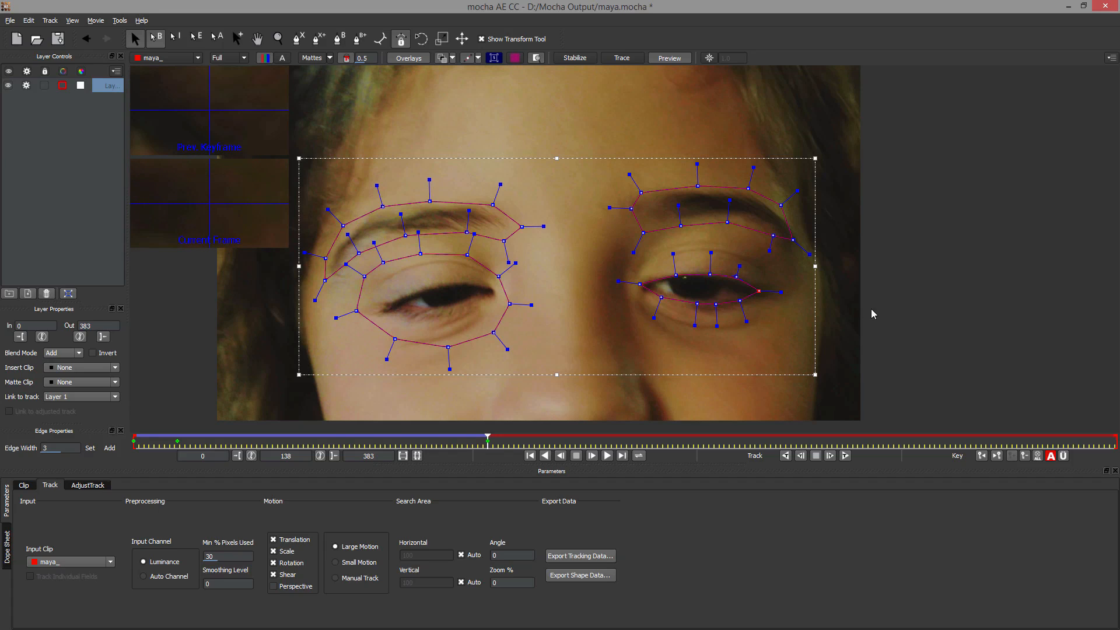
pyautogui.moveTo(640, 284); pyautogui.dragTo(639, 285)
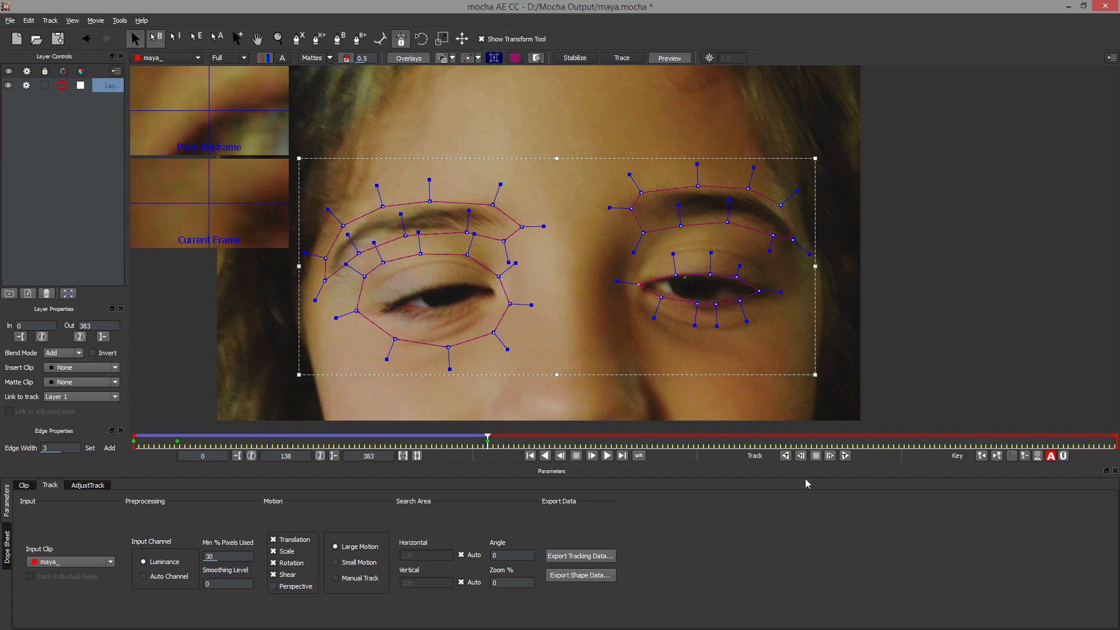
# Step: Track forward to frame 139, then flatten and slightly rotate the spline of the eye on the image's right side to match the nearly closed lids
pyautogui.click(830, 457)
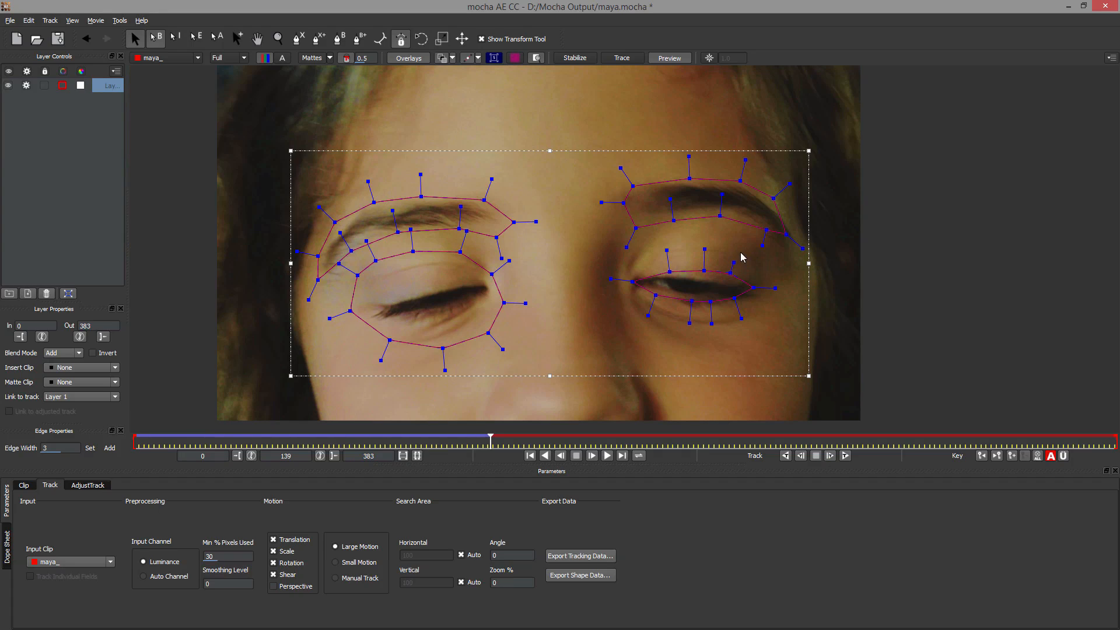
pyautogui.moveTo(649, 326); pyautogui.dragTo(699, 322)
pyautogui.moveTo(699, 243); pyautogui.dragTo(695, 261)
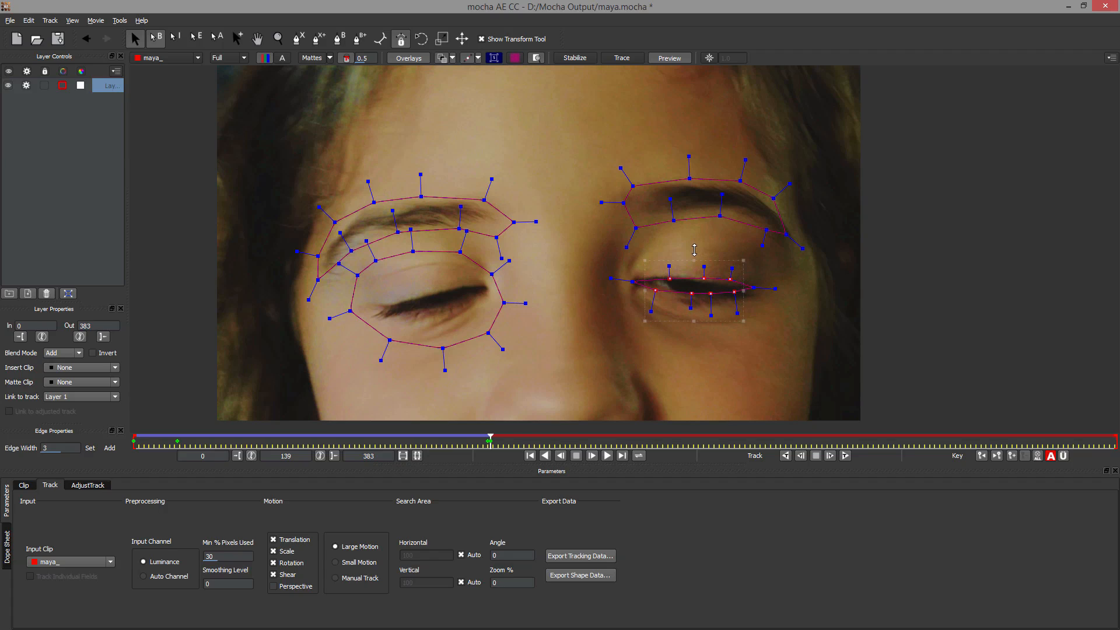
pyautogui.click(764, 270)
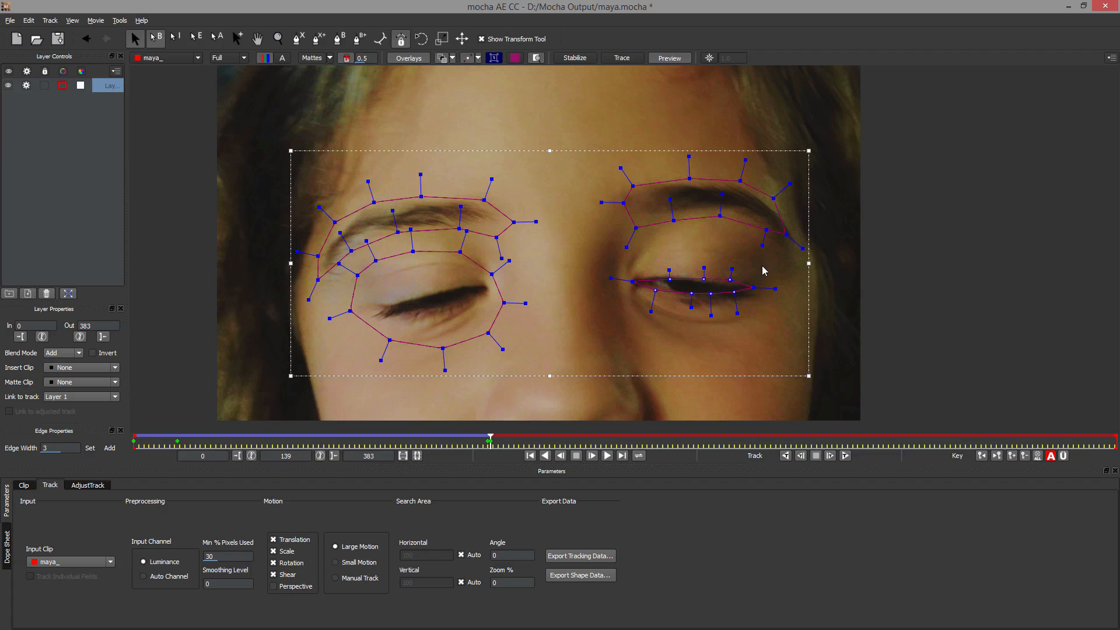
pyautogui.click(686, 301)
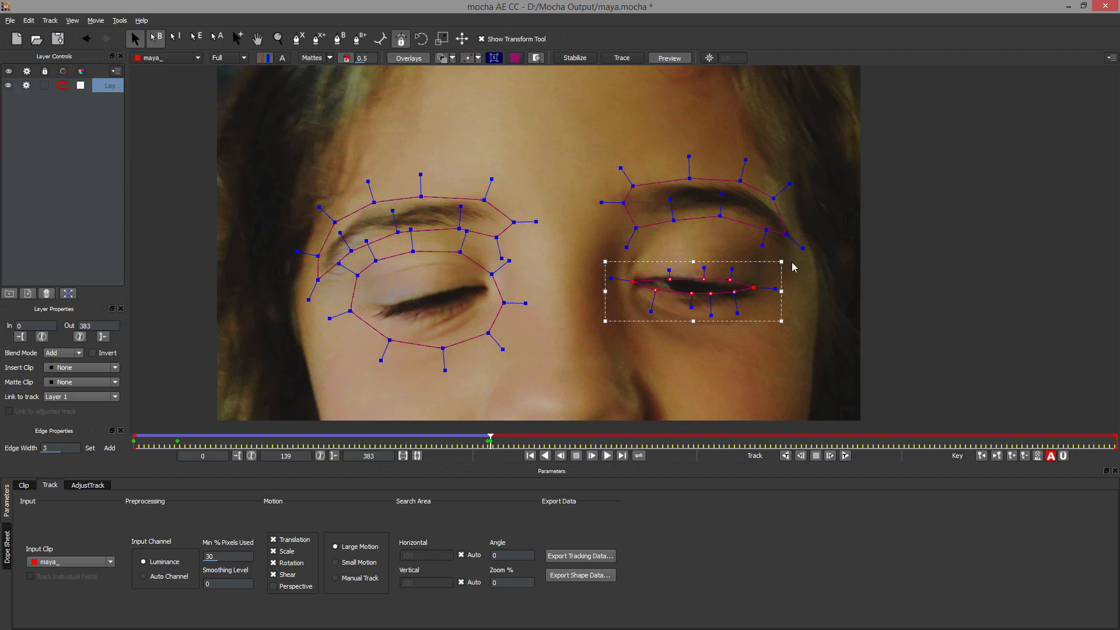
pyautogui.moveTo(778, 262); pyautogui.dragTo(783, 269)
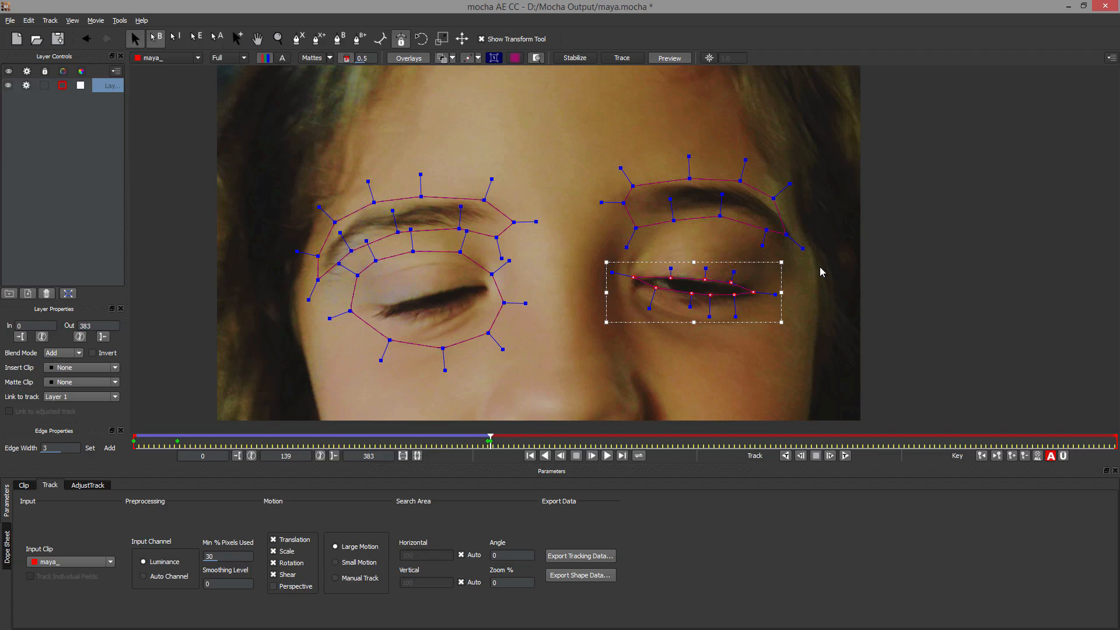
pyautogui.click(820, 267)
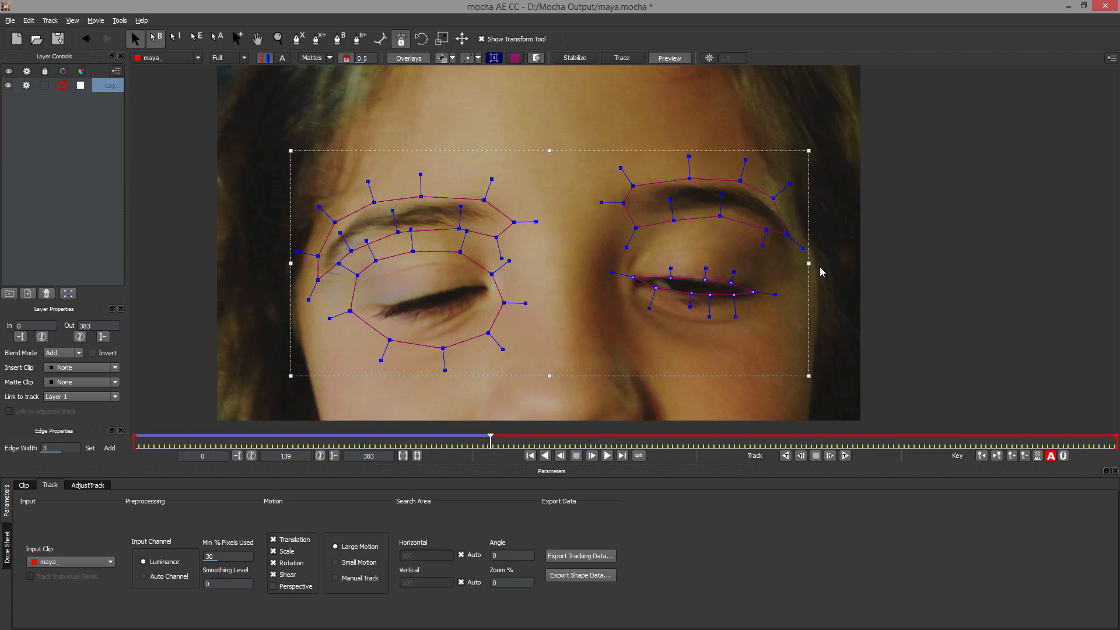
# Step: Track to frames 140 and 141, raising the right-side eye spline's outer corner at 140 and stretching its lid points vertically at 141
pyautogui.click(830, 455)
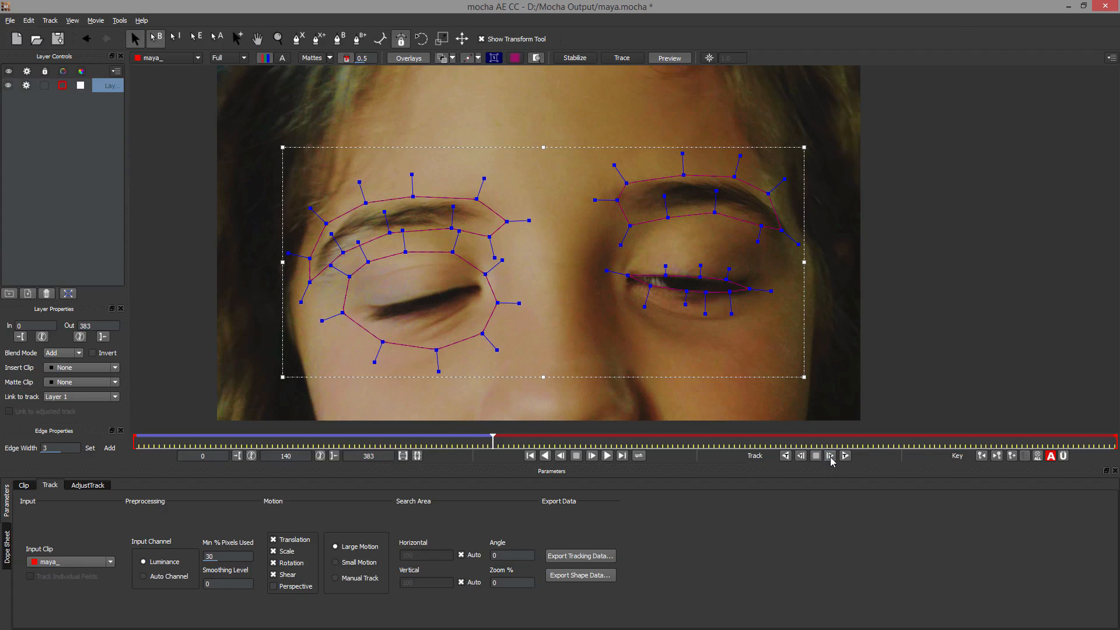
pyautogui.moveTo(749, 289); pyautogui.dragTo(751, 286)
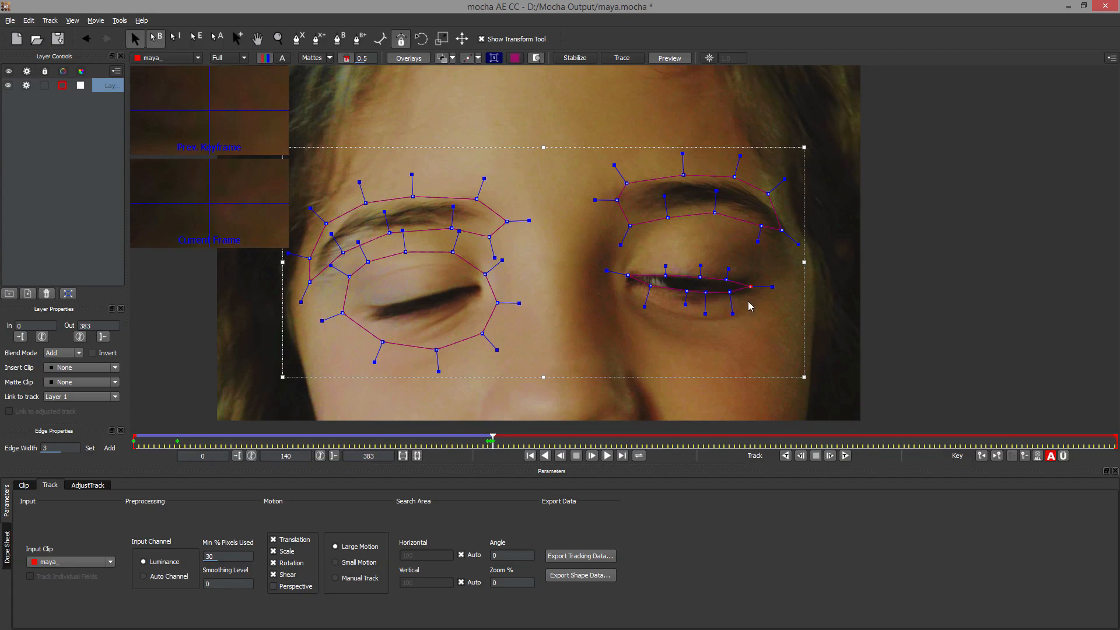
pyautogui.click(833, 456)
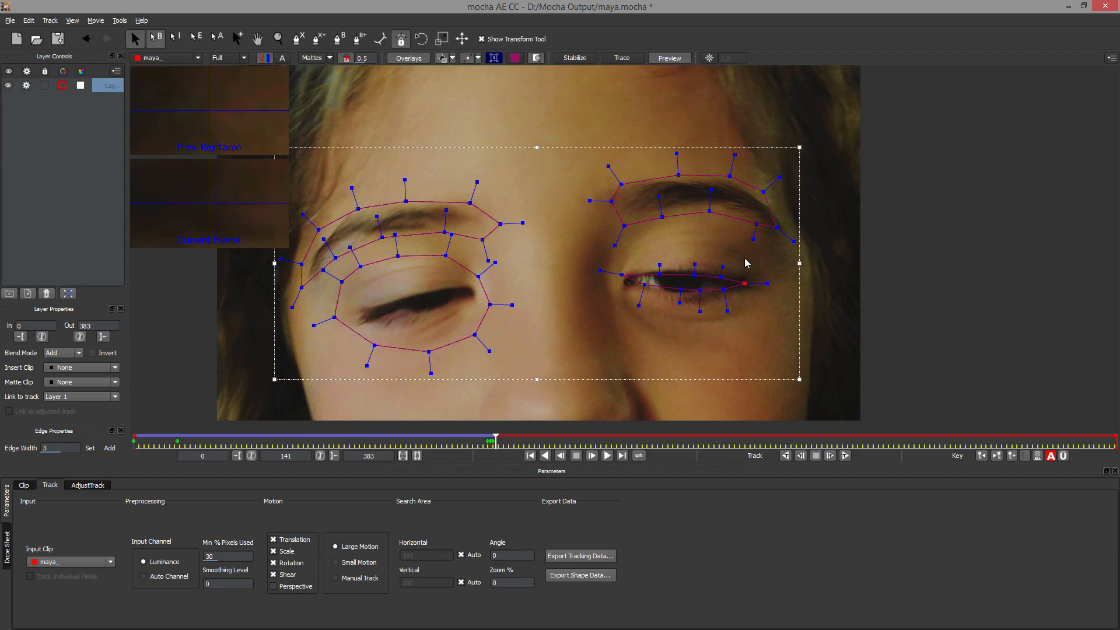
pyautogui.moveTo(741, 257); pyautogui.dragTo(641, 330)
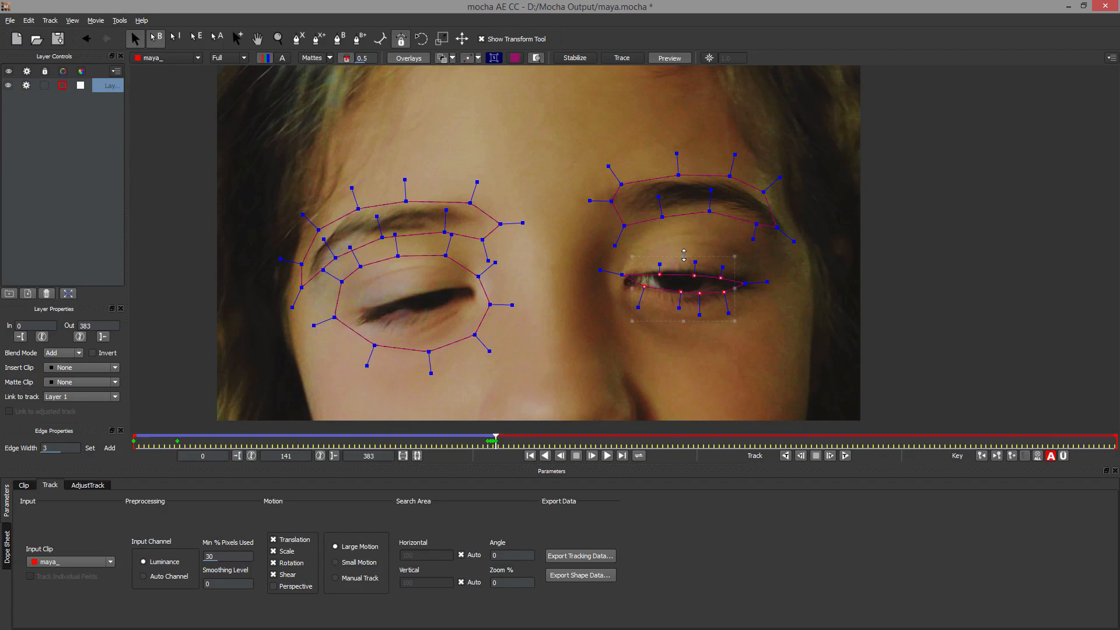
pyautogui.moveTo(683, 253); pyautogui.dragTo(683, 245)
# Step: Track forward to frame 142, then rotate and vertically stretch the spline of the eye on the image's right side to fit the opening lids
pyautogui.click(830, 457)
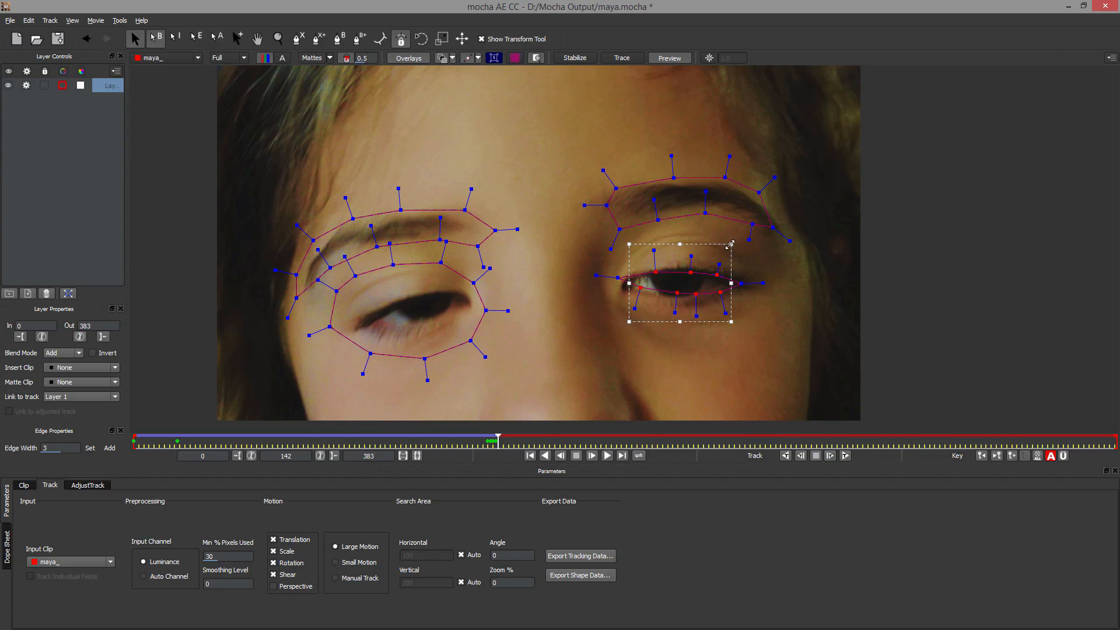
pyautogui.click(745, 255)
pyautogui.moveTo(751, 248); pyautogui.dragTo(619, 320)
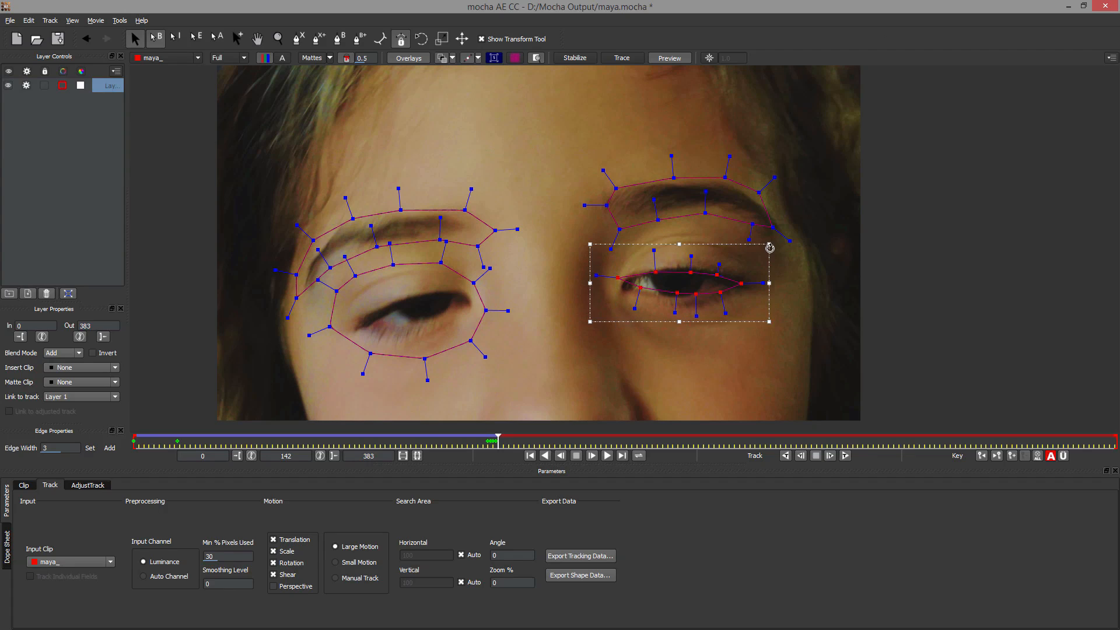
pyautogui.moveTo(769, 248); pyautogui.dragTo(769, 240)
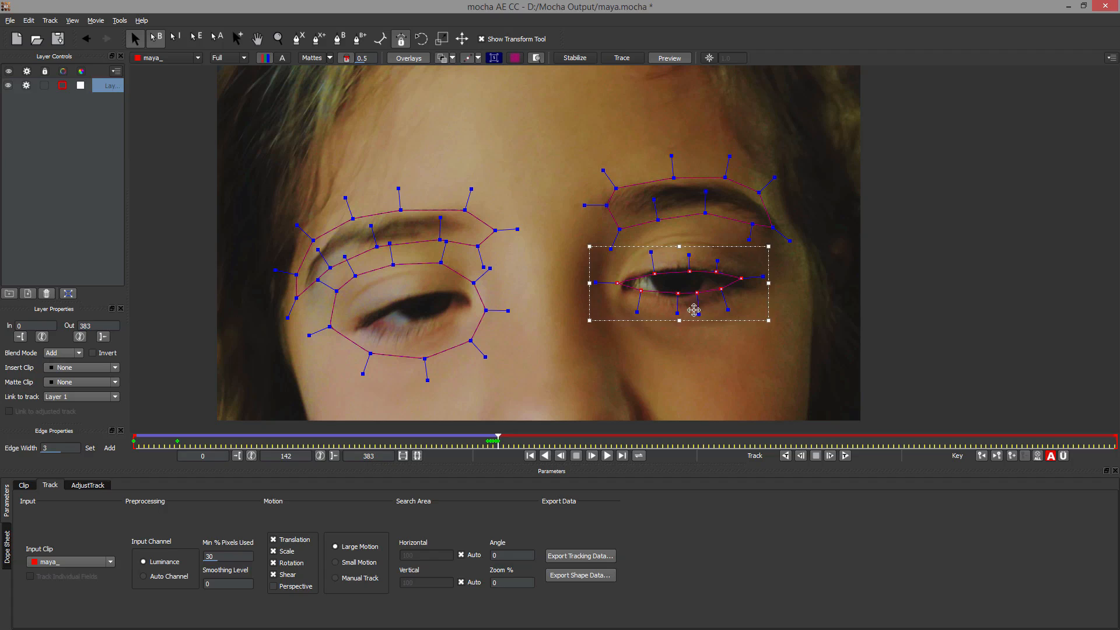
pyautogui.moveTo(680, 322); pyautogui.dragTo(680, 324)
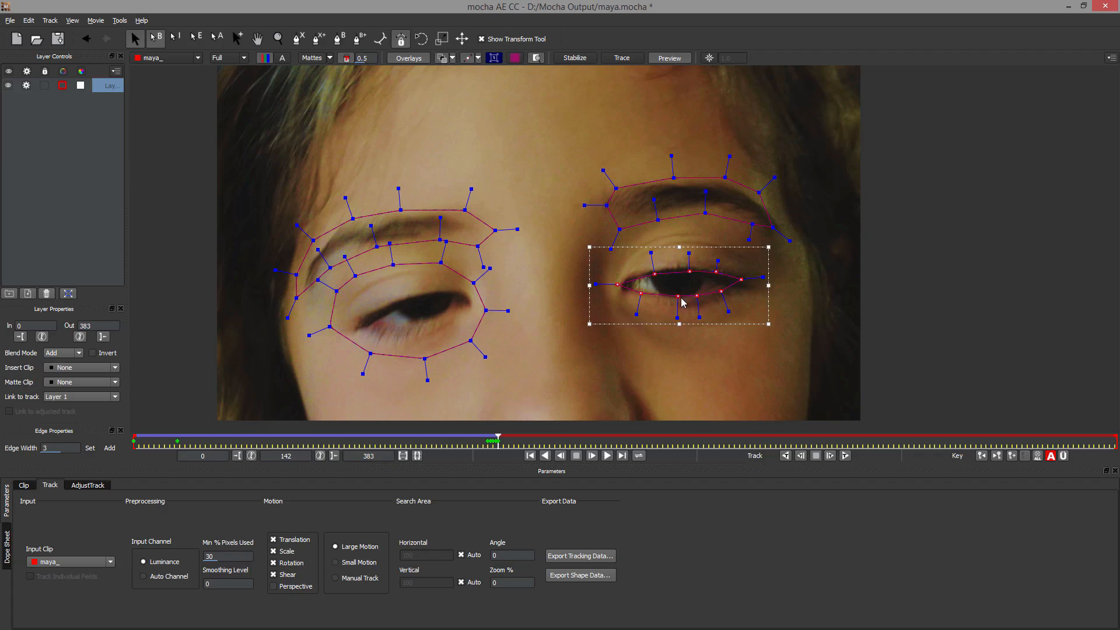
pyautogui.moveTo(680, 248); pyautogui.dragTo(680, 244)
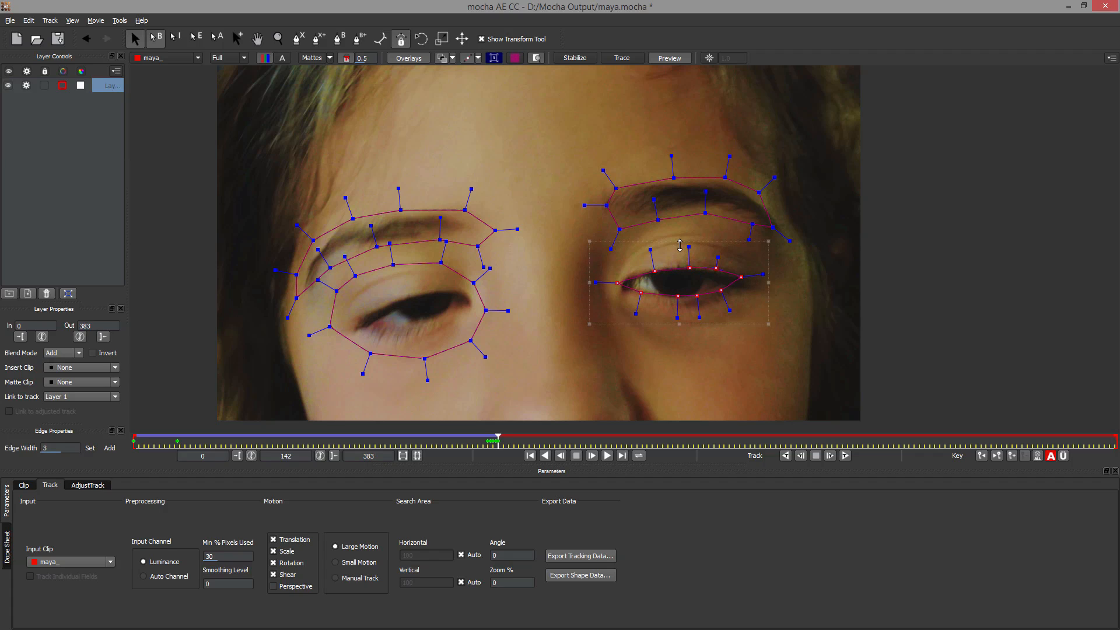
# Step: Track forward to frame 143, stretch the right-side eye's spline upward, and adjust its inner corner and neighbouring upper-lid point
pyautogui.click(831, 456)
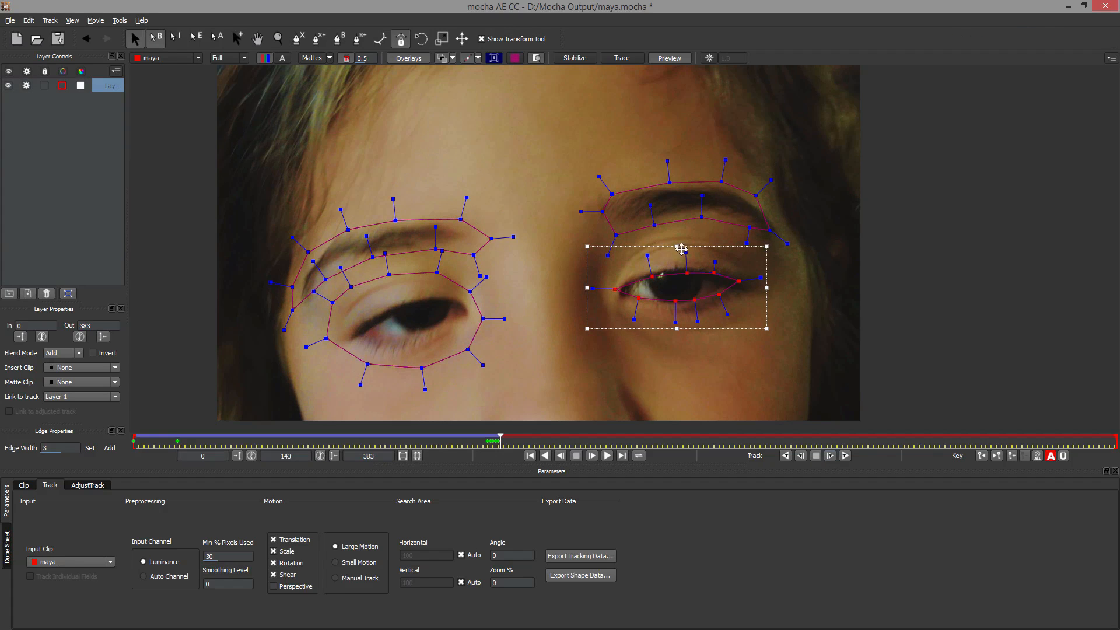
pyautogui.moveTo(678, 246); pyautogui.dragTo(677, 241)
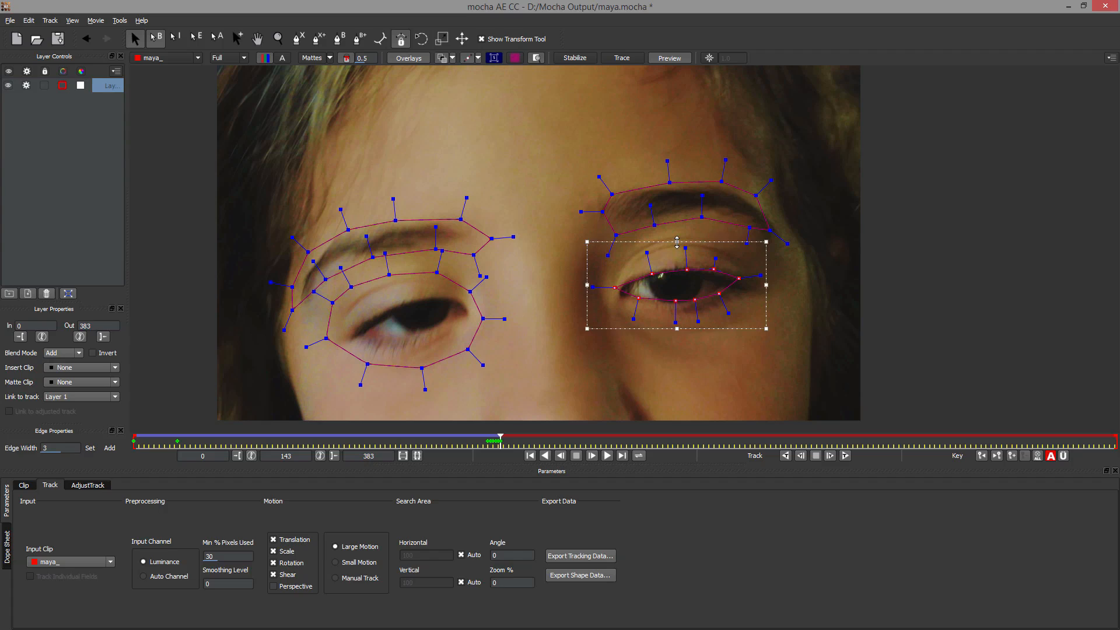
pyautogui.click(616, 289)
pyautogui.moveTo(614, 288); pyautogui.dragTo(651, 273)
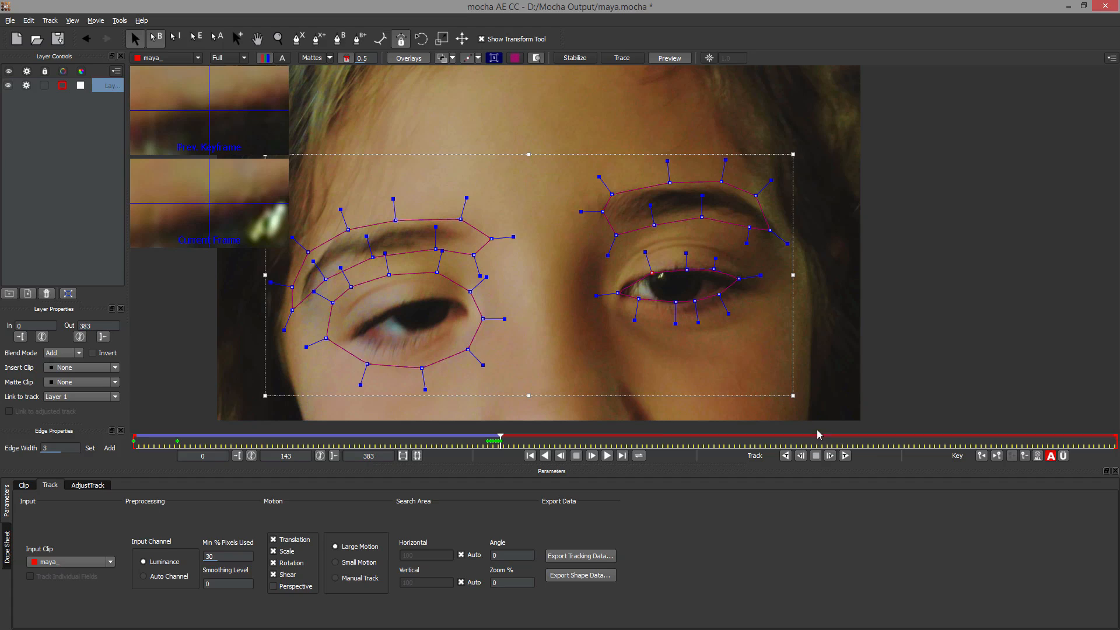
# Step: Track forward to frame 144 and fit the upper-lid points of the right-side eye's spline to the lid edge
pyautogui.click(829, 455)
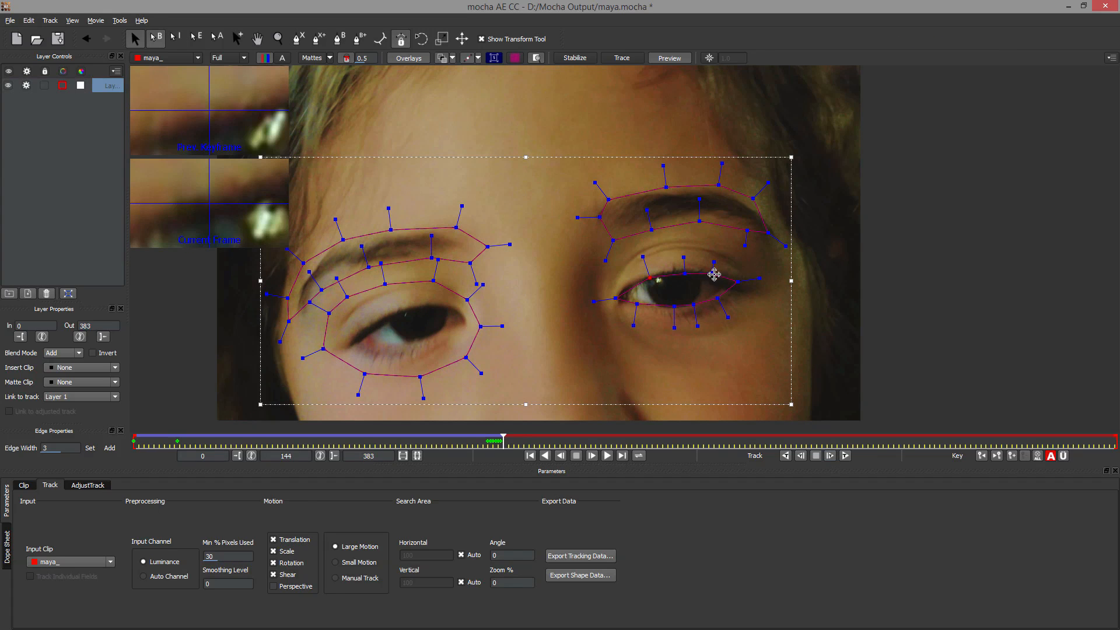
pyautogui.click(684, 270)
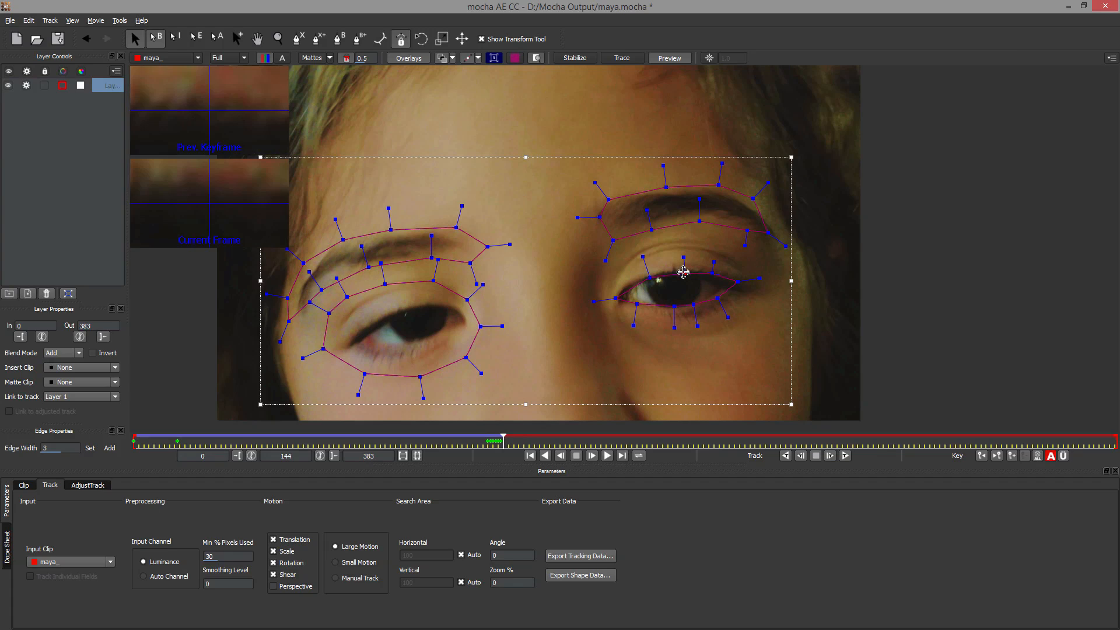
pyautogui.click(649, 277)
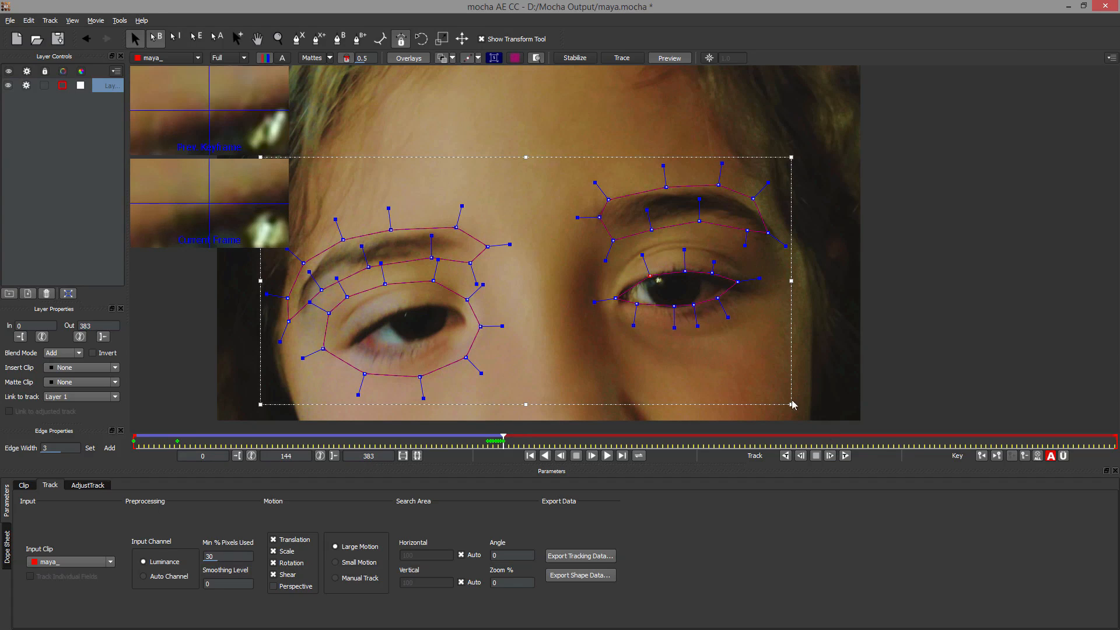
# Step: Track forward to frame 145 and shift the right-side eye spline's lower-lid and upper-lid points toward the inner corner to fit the lid edges
pyautogui.click(831, 458)
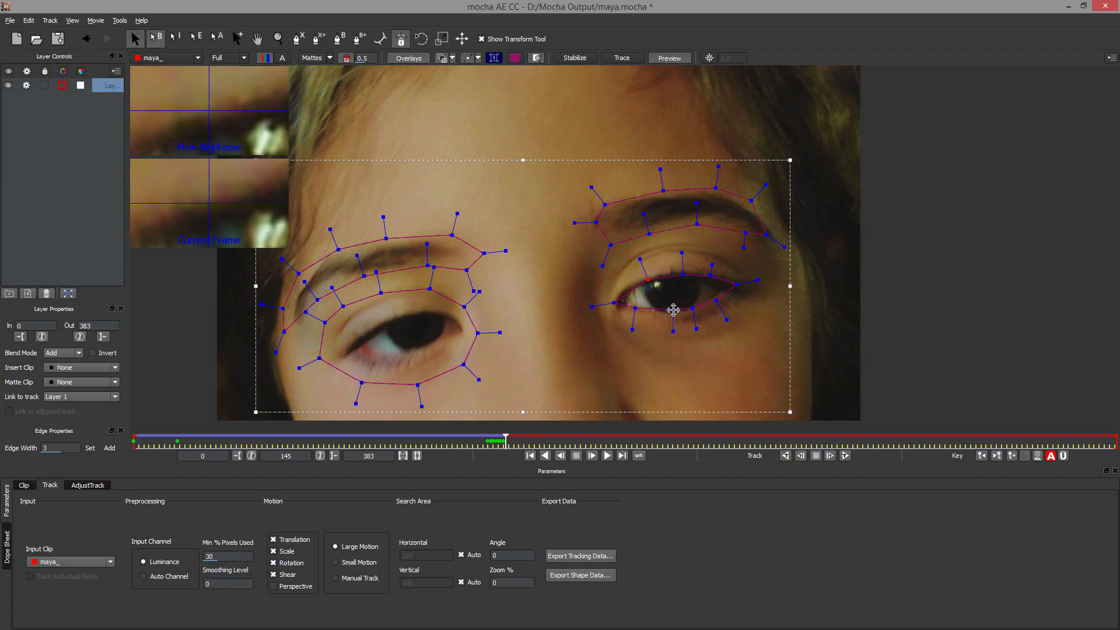
pyautogui.moveTo(673, 310); pyautogui.dragTo(692, 310)
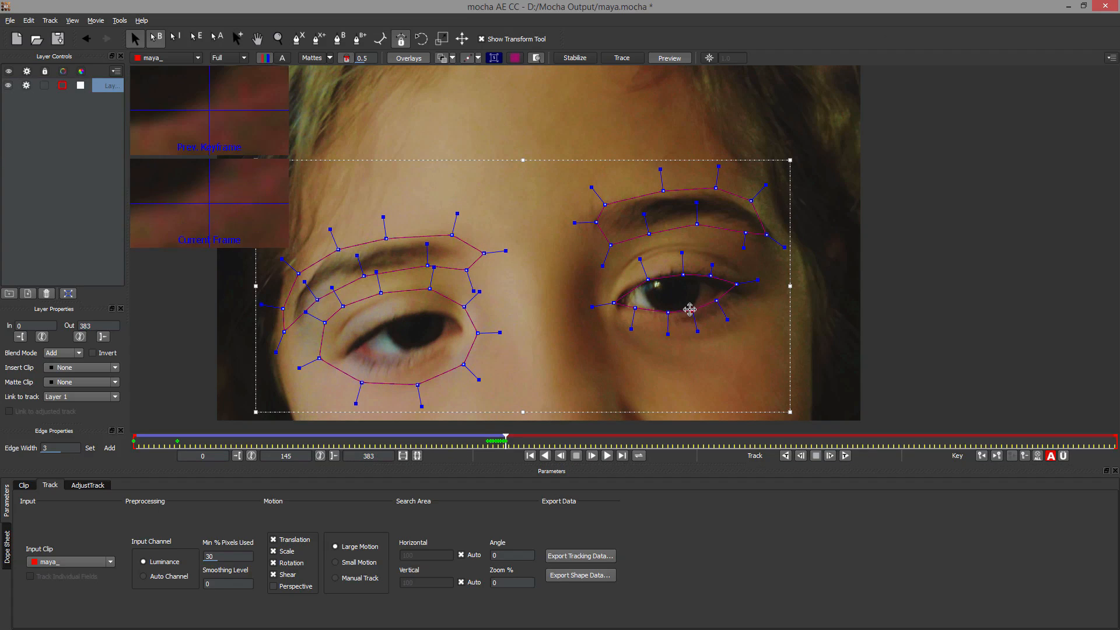
pyautogui.click(634, 308)
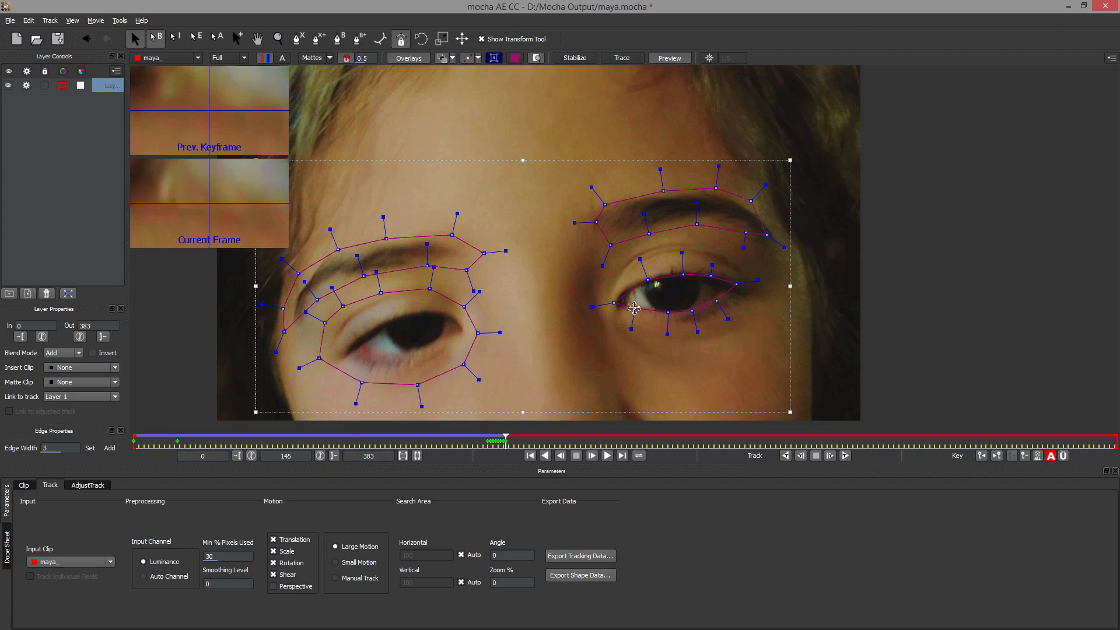
pyautogui.click(646, 279)
pyautogui.moveTo(646, 279); pyautogui.dragTo(700, 273)
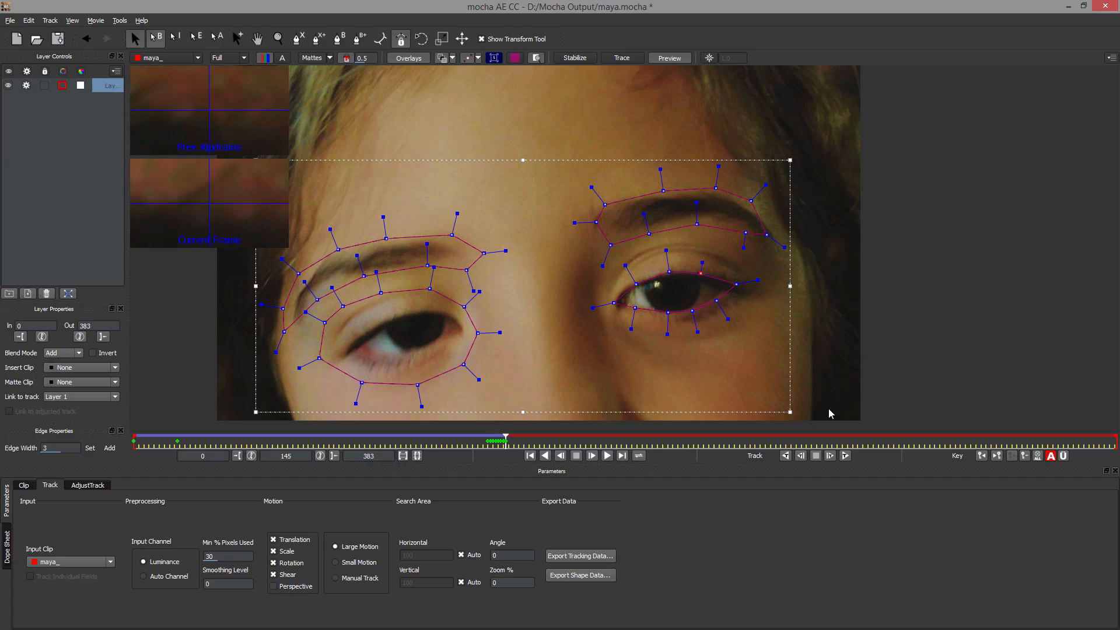
# Step: Track forward through frame 146 to 147, then select the whole right-side eye spline and rotate it slightly to match the eye
pyautogui.click(830, 456)
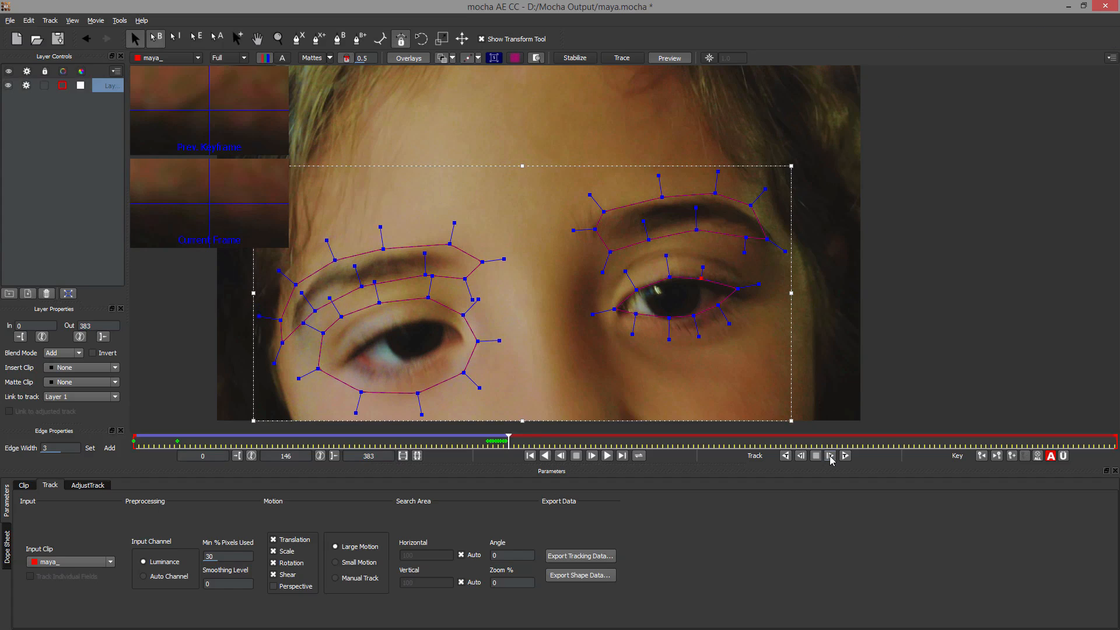
pyautogui.click(830, 457)
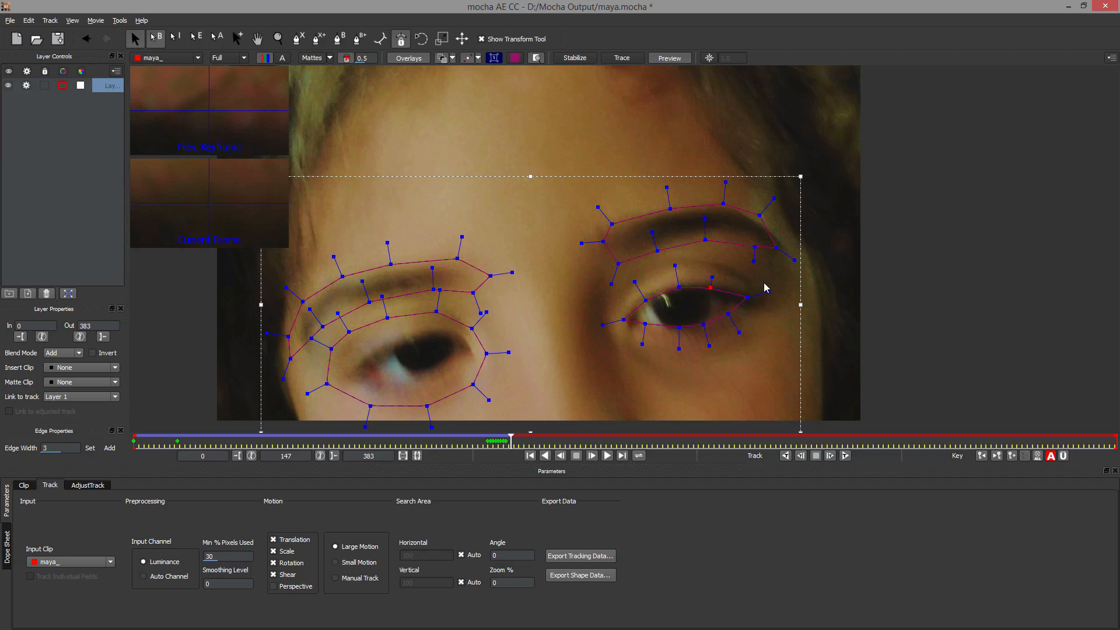
pyautogui.click(718, 304)
pyautogui.click(751, 287)
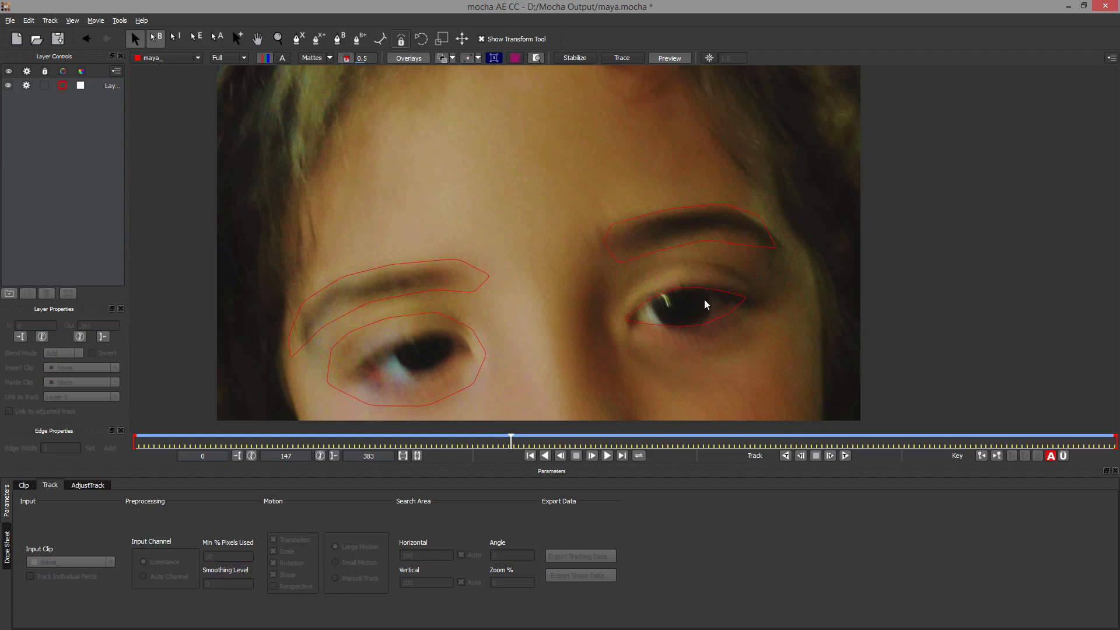
pyautogui.click(721, 292)
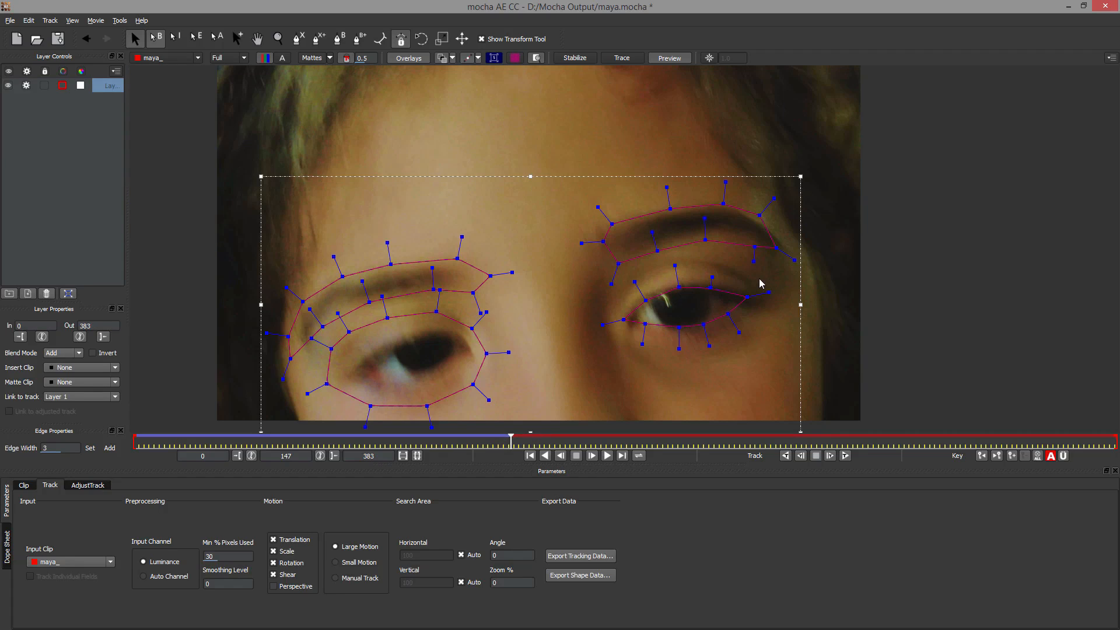
pyautogui.moveTo(758, 276); pyautogui.dragTo(618, 353)
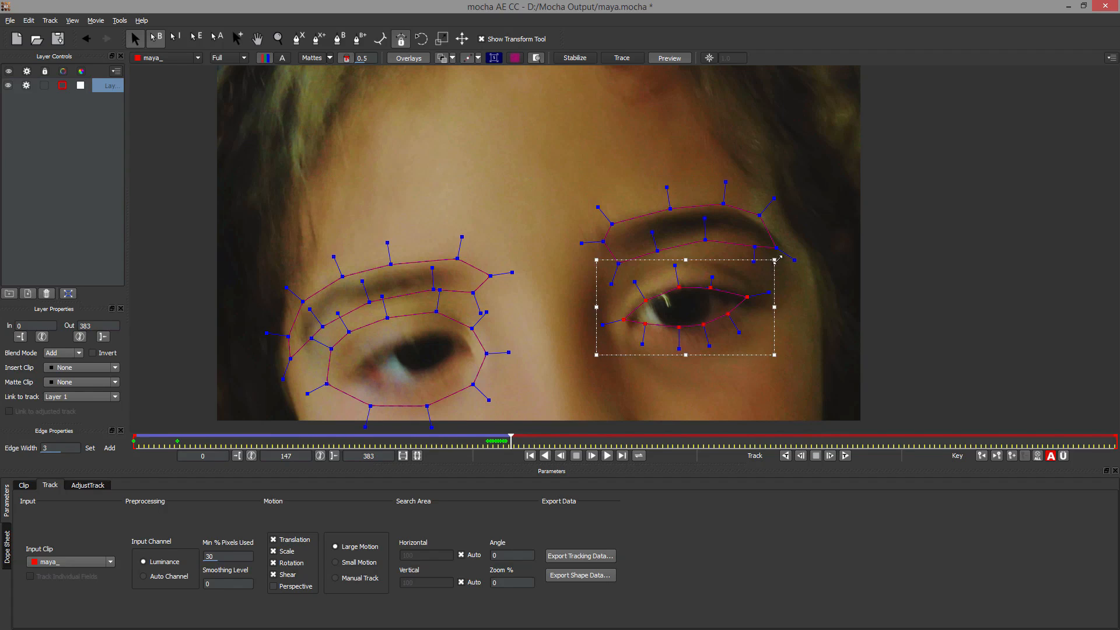
pyautogui.moveTo(771, 260); pyautogui.dragTo(770, 258)
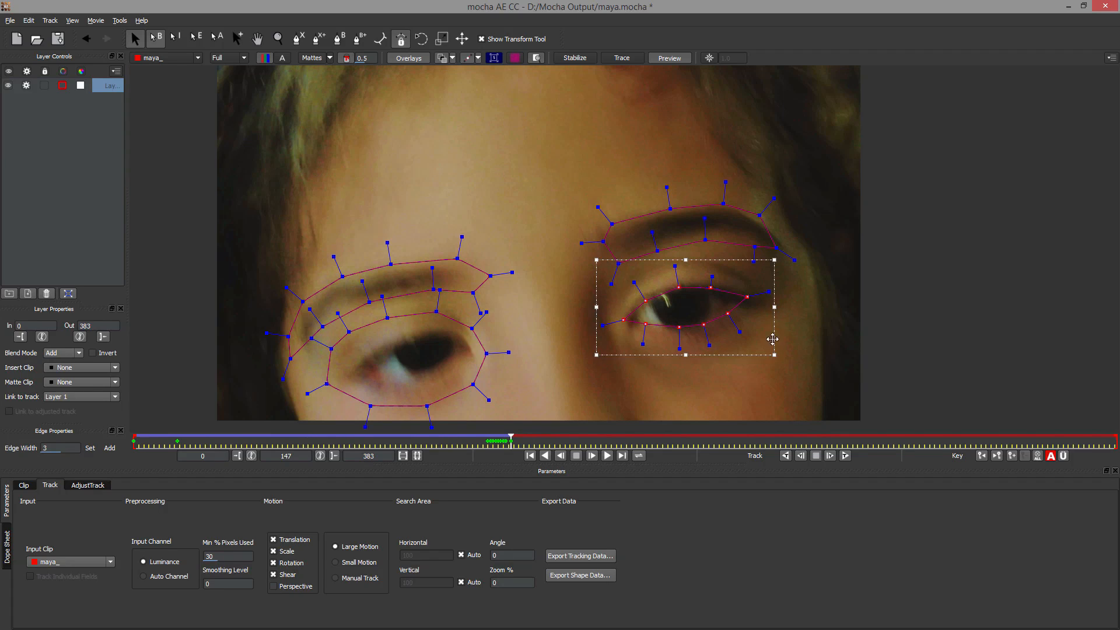
# Step: Track forward to frame 148, then rotate the right-side eye's spline counter-clockwise and stretch it slightly downward and upward
pyautogui.click(830, 456)
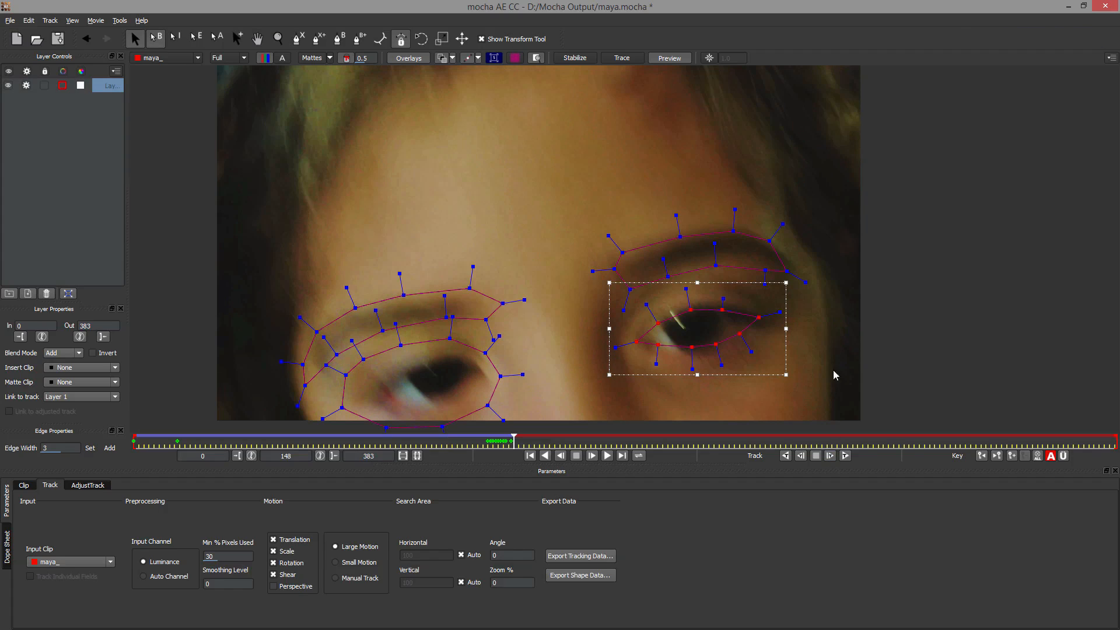
pyautogui.moveTo(785, 284); pyautogui.dragTo(782, 276)
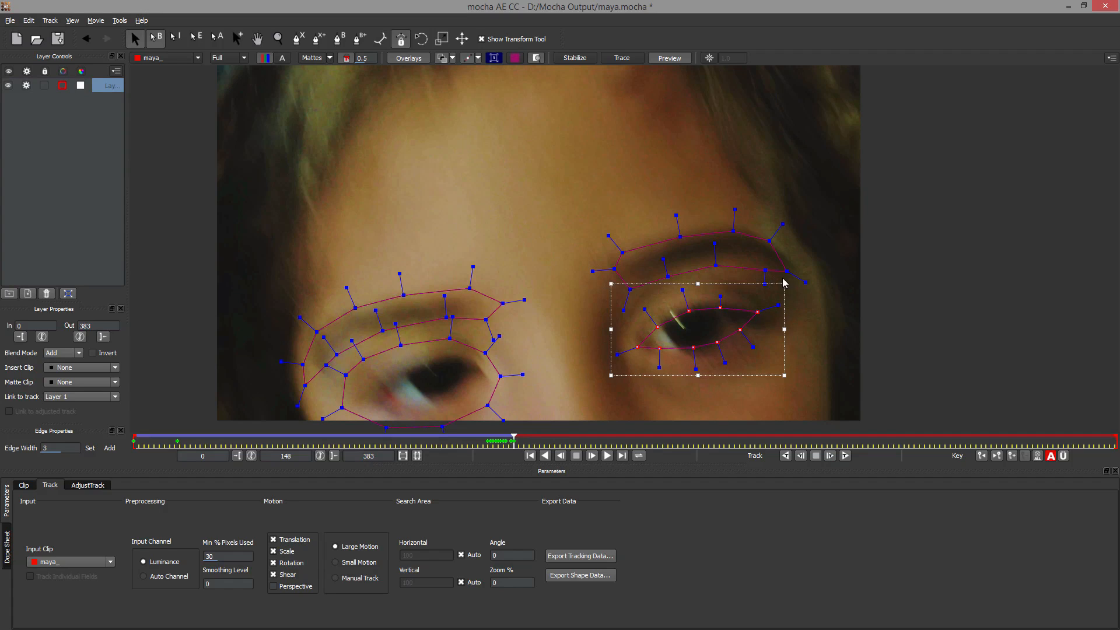
pyautogui.moveTo(699, 375); pyautogui.dragTo(699, 378)
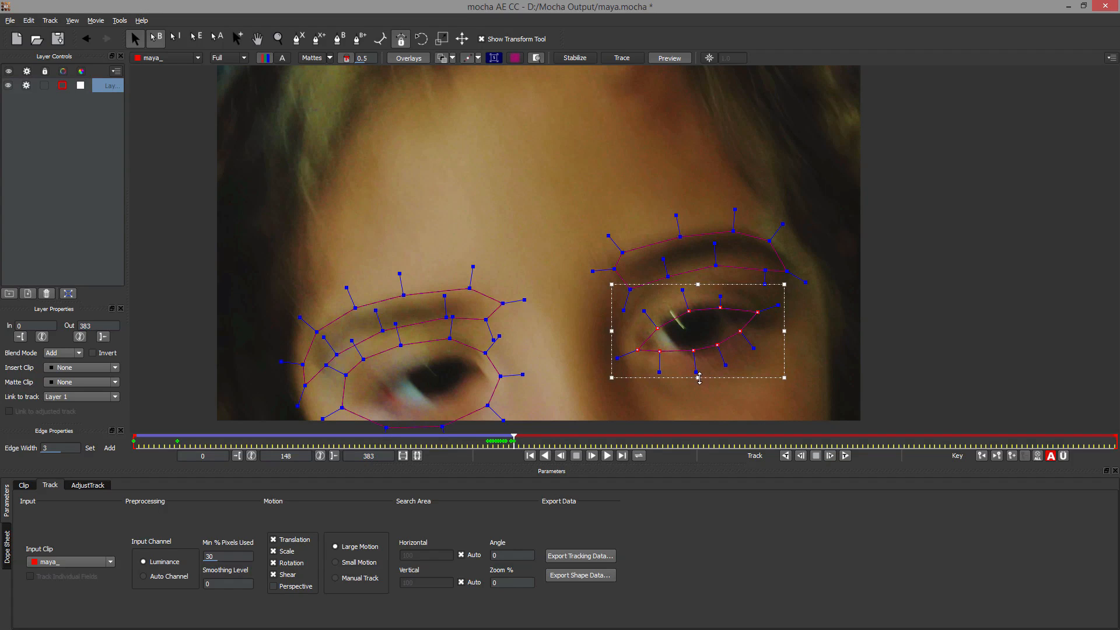
pyautogui.moveTo(697, 285); pyautogui.dragTo(697, 282)
# Step: Track forward to frame 149, then stretch the right-side eye's spline vertically, rotate it slightly clockwise and lower it onto the eye
pyautogui.click(829, 456)
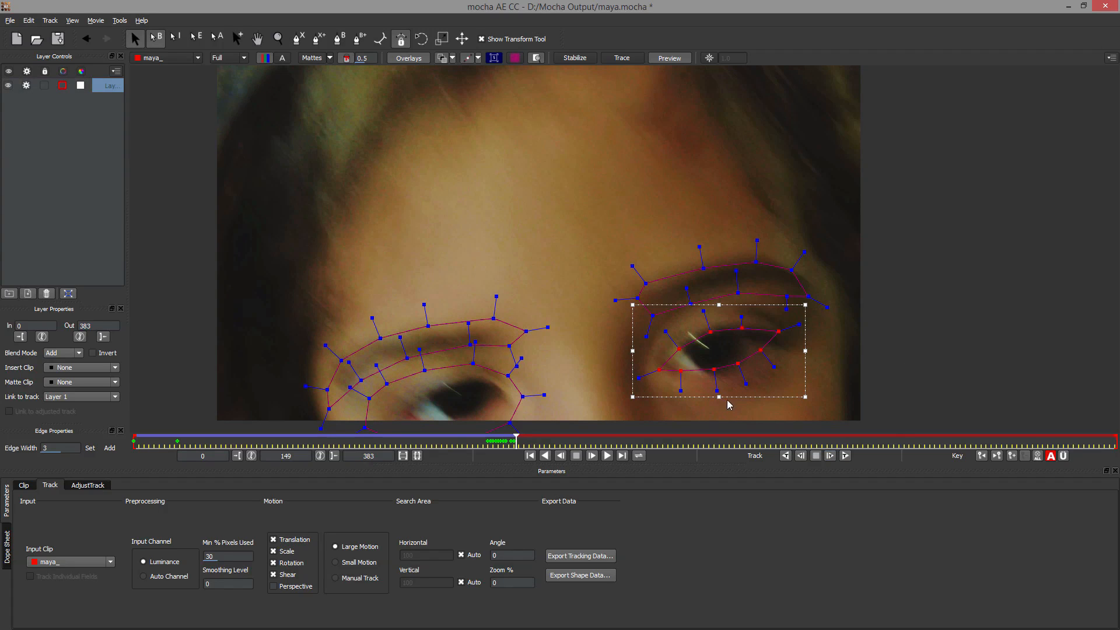
pyautogui.moveTo(720, 399); pyautogui.dragTo(720, 404)
pyautogui.moveTo(719, 306); pyautogui.dragTo(719, 301)
pyautogui.moveTo(806, 302); pyautogui.dragTo(814, 314)
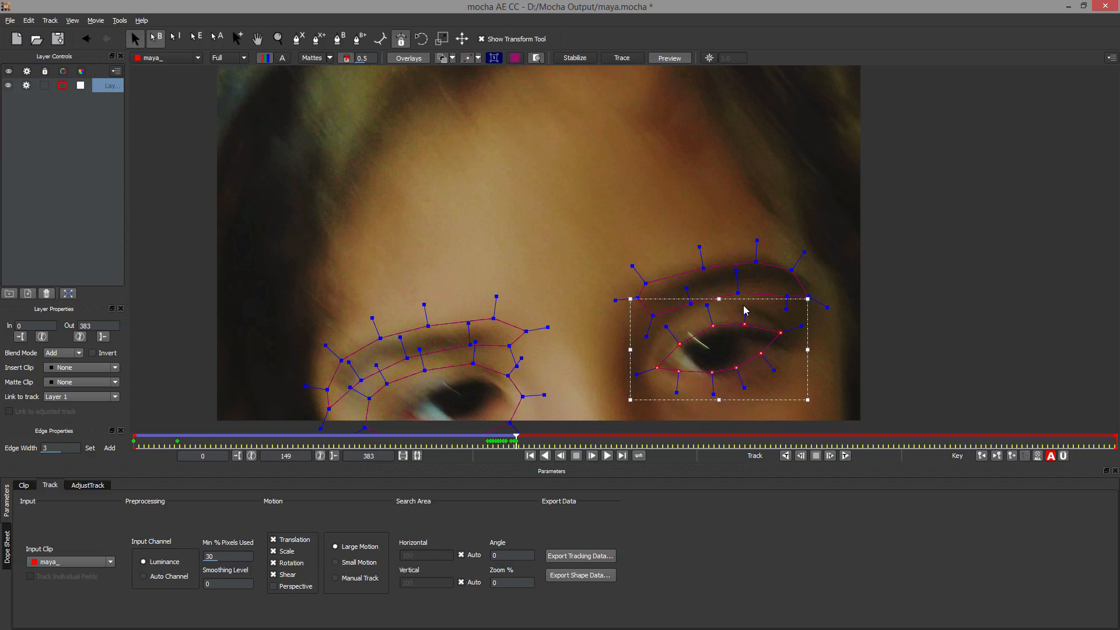
pyautogui.moveTo(741, 300); pyautogui.dragTo(744, 304)
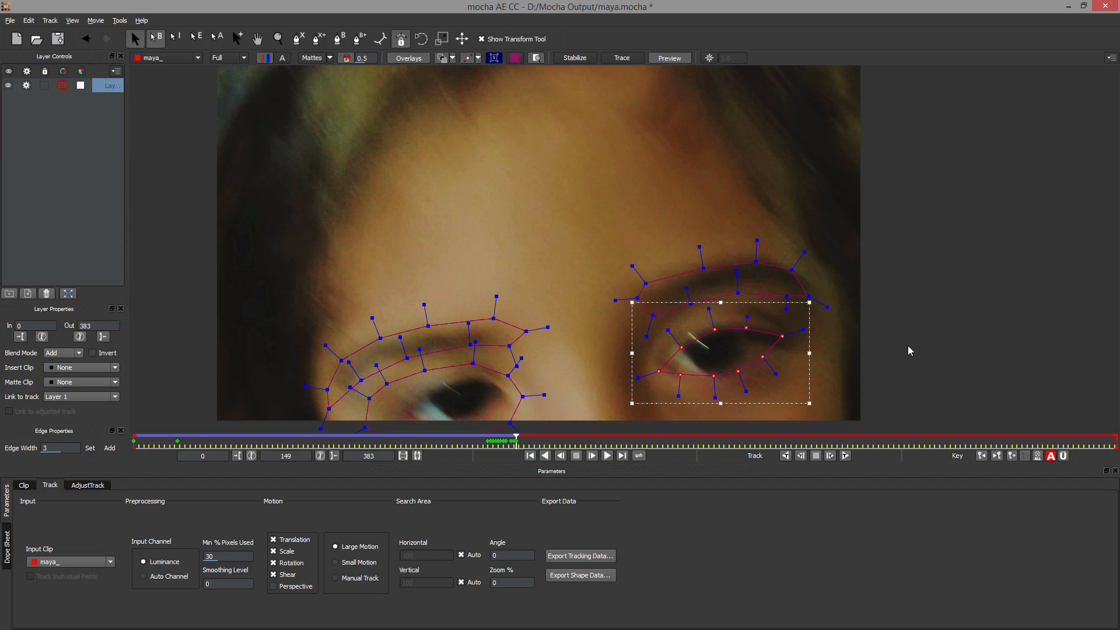
# Step: Extend the right-side eye's spline slightly upward at frame 149 and nudge it up toward the inner corner
pyautogui.press('x')
pyautogui.moveTo(908, 350); pyautogui.dragTo(947, 321)
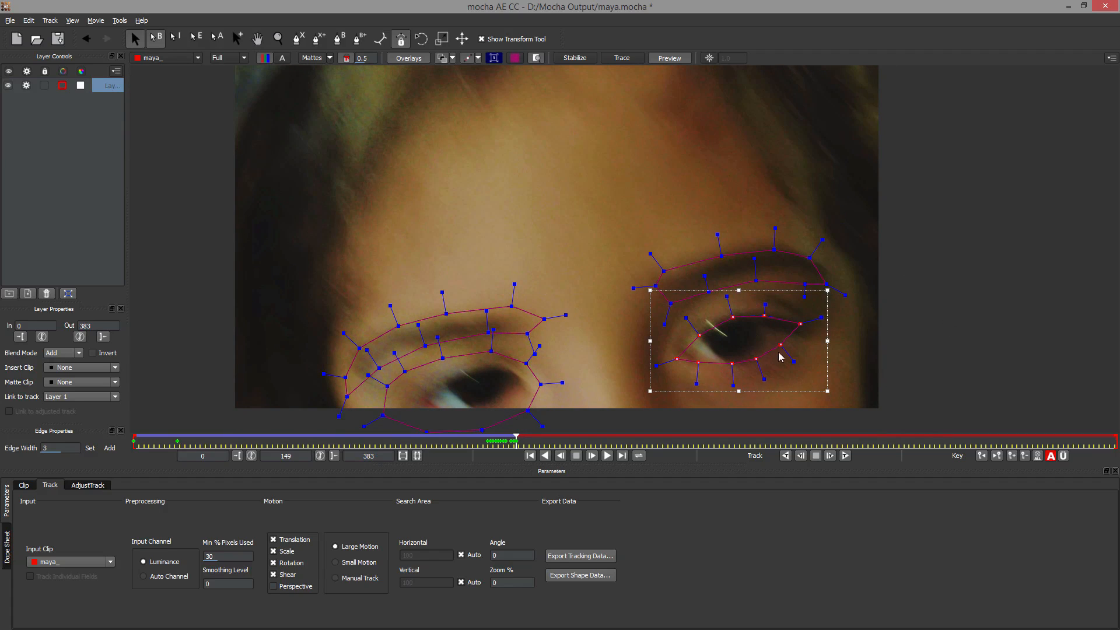
pyautogui.click(737, 289)
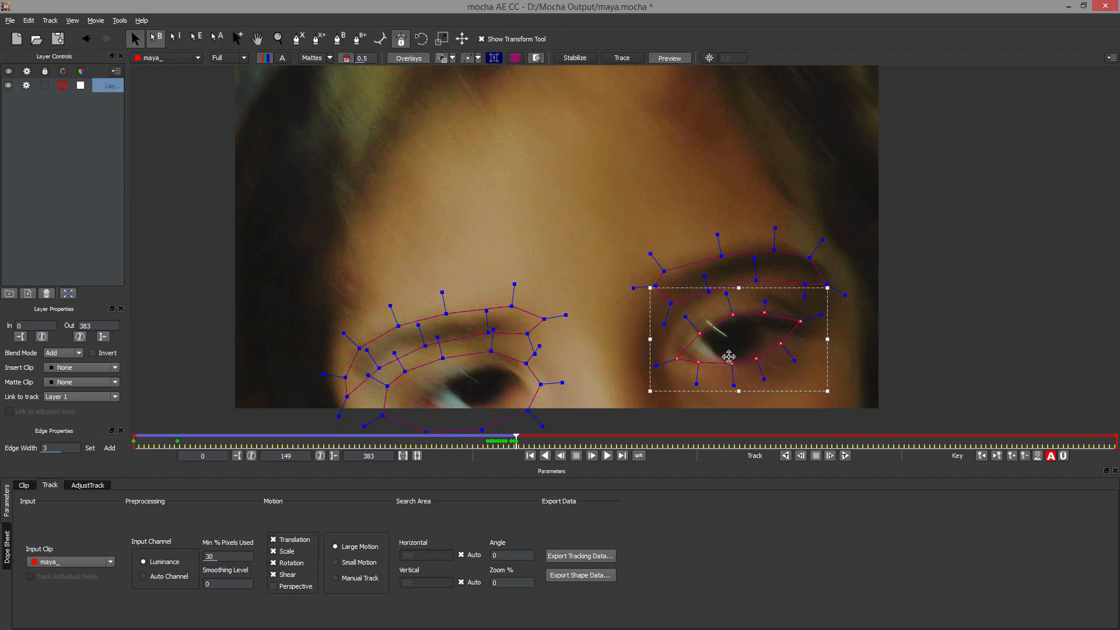
pyautogui.moveTo(699, 333); pyautogui.dragTo(696, 331)
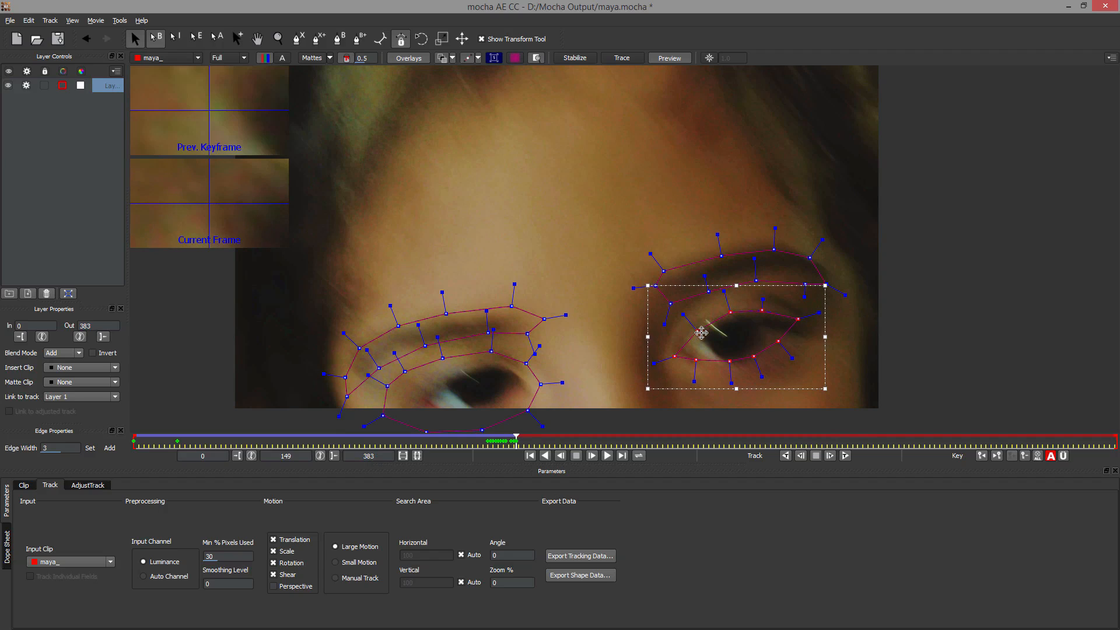
# Step: Track forward to frame 150, nudge the right-side eye's spline slightly into place, and track on to frame 151
pyautogui.click(831, 460)
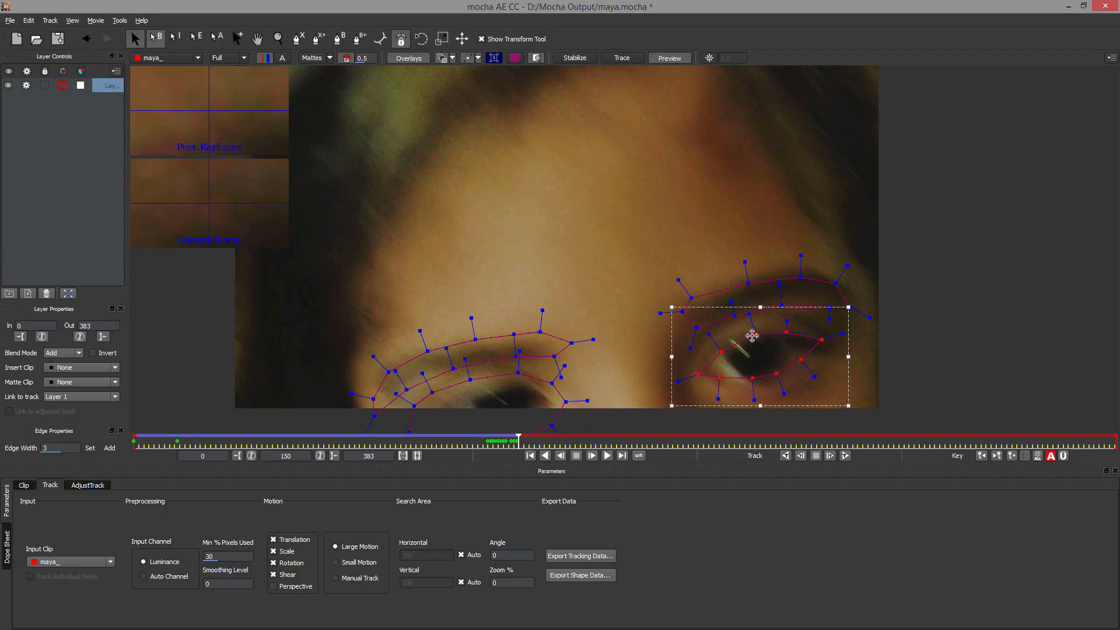
pyautogui.moveTo(751, 334); pyautogui.dragTo(752, 335)
pyautogui.click(829, 455)
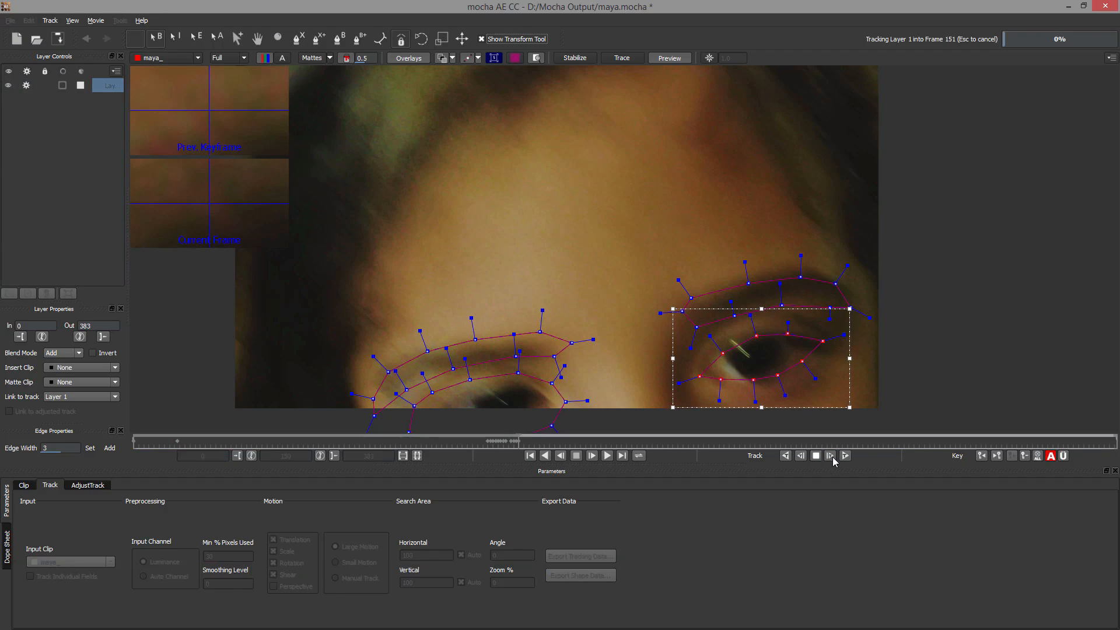
# Step: Stretch the right-side eye's spline downward and upward at frame 151, rotate it slightly clockwise, and nudge it to fit the lids
pyautogui.moveTo(918, 335); pyautogui.dragTo(866, 225)
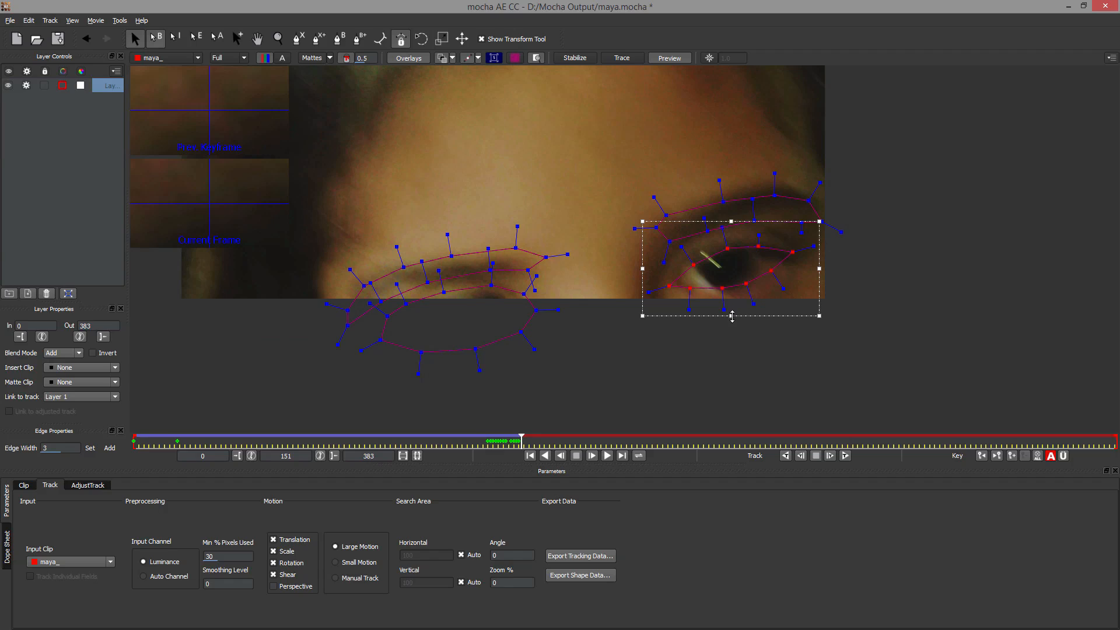
pyautogui.moveTo(731, 317); pyautogui.dragTo(732, 320)
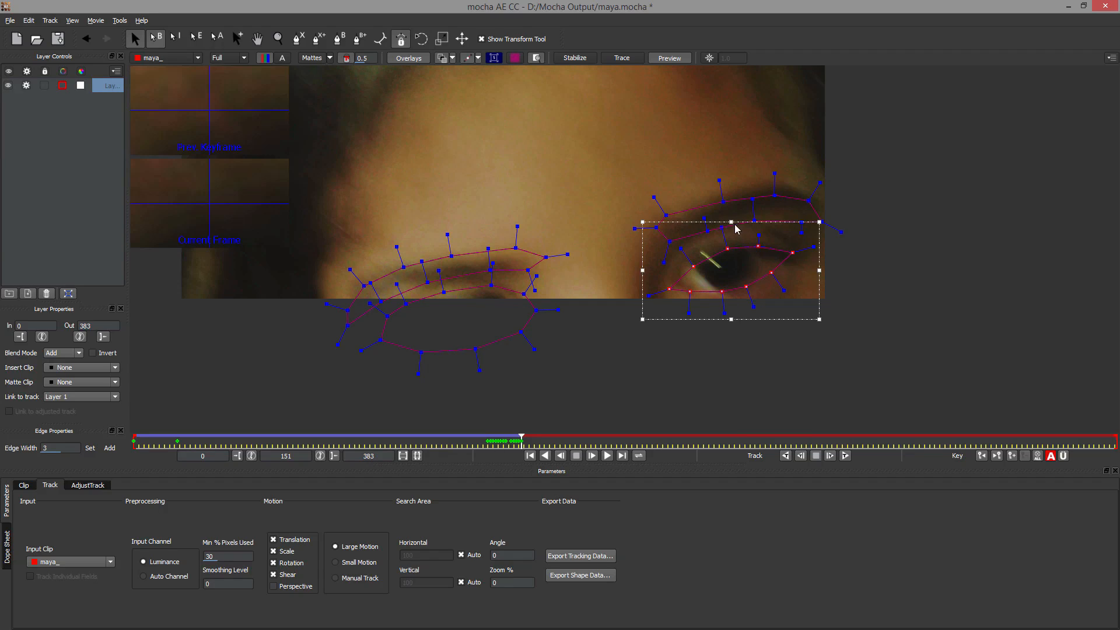
pyautogui.moveTo(731, 222); pyautogui.dragTo(732, 216)
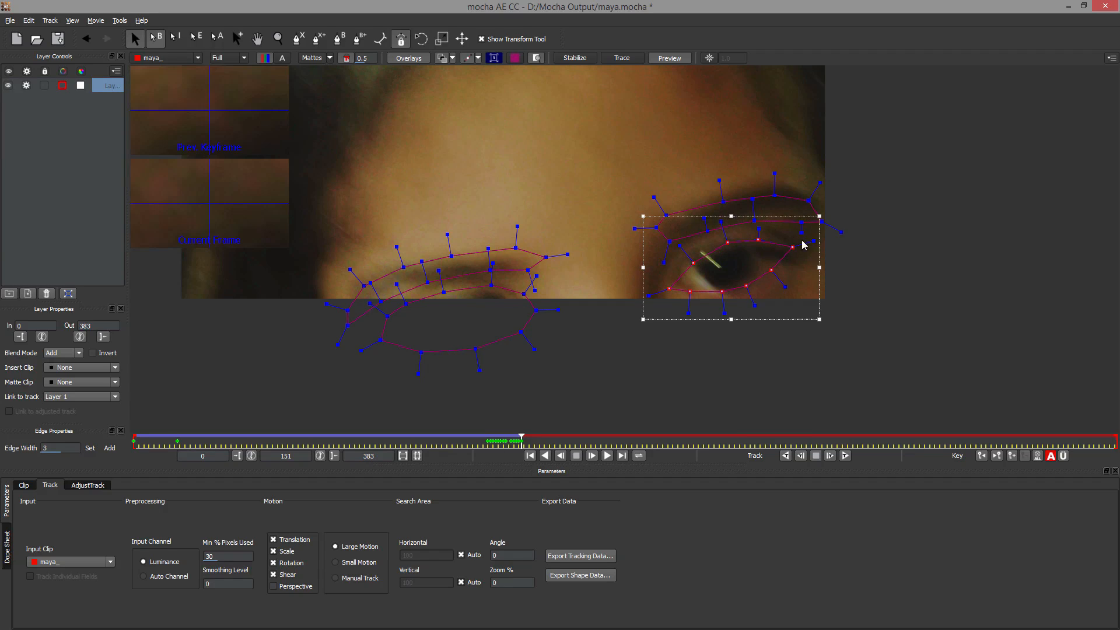
pyautogui.moveTo(816, 218); pyautogui.dragTo(820, 223)
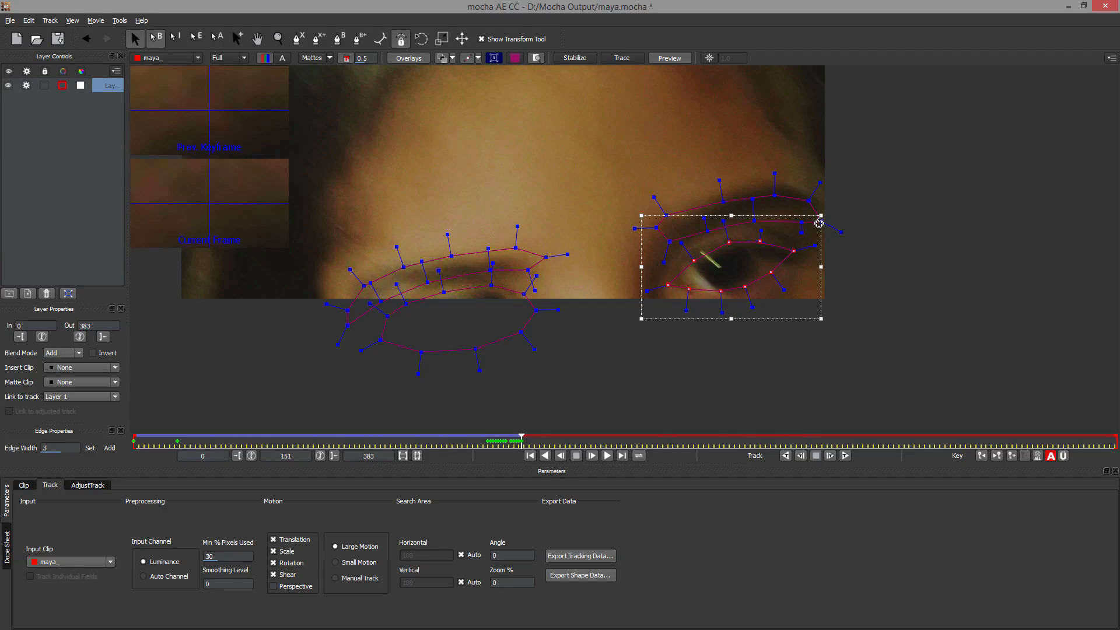
pyautogui.click(692, 261)
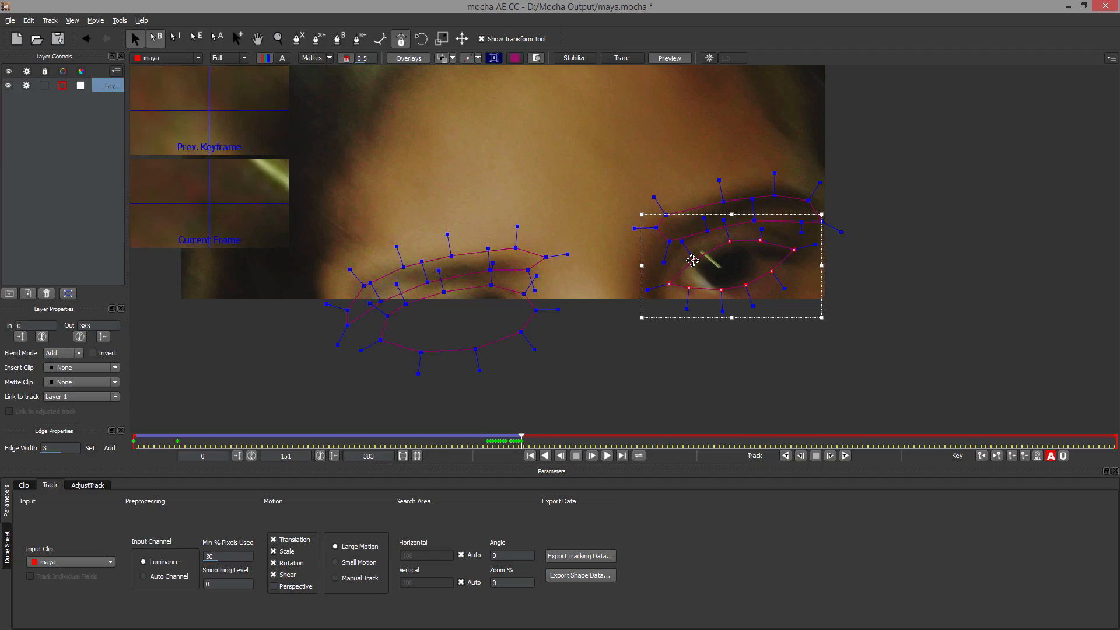
pyautogui.moveTo(692, 261); pyautogui.dragTo(694, 261)
pyautogui.hotkey('ctrl', 'a')
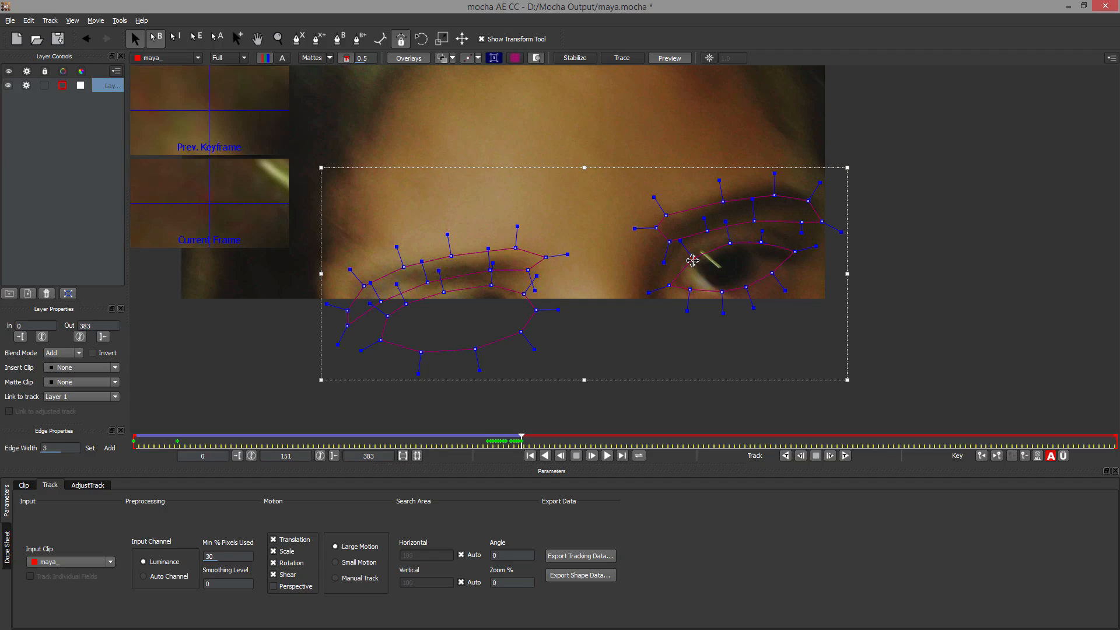
# Step: Track forward to frame 152 and undo the last move of the right-side eye spline's control point
pyautogui.click(834, 456)
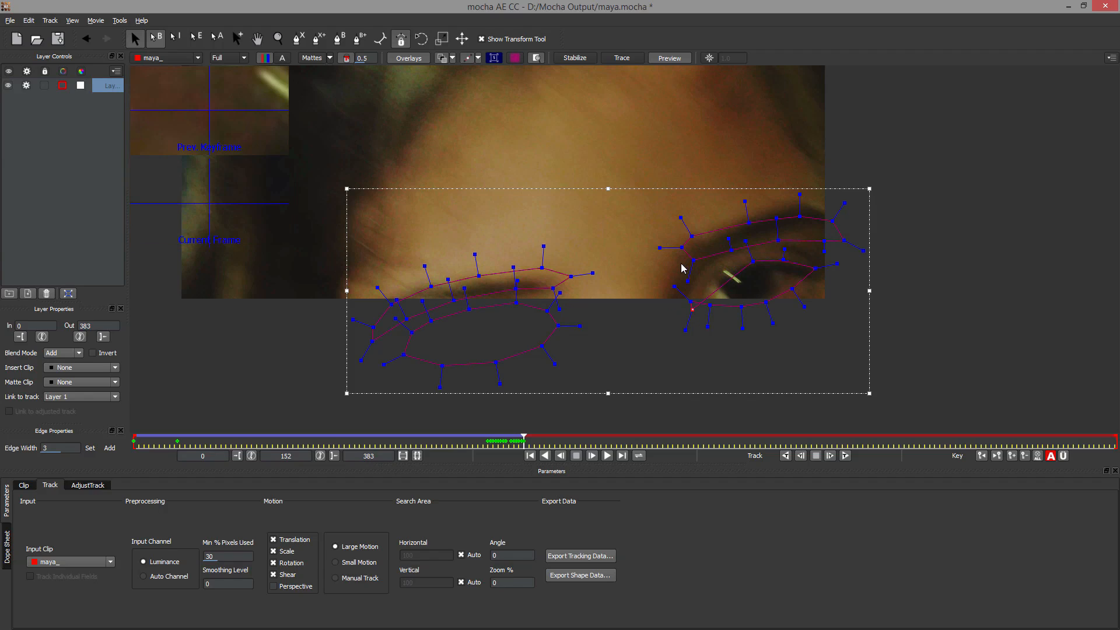
pyautogui.hotkey('ctrl', 'z')
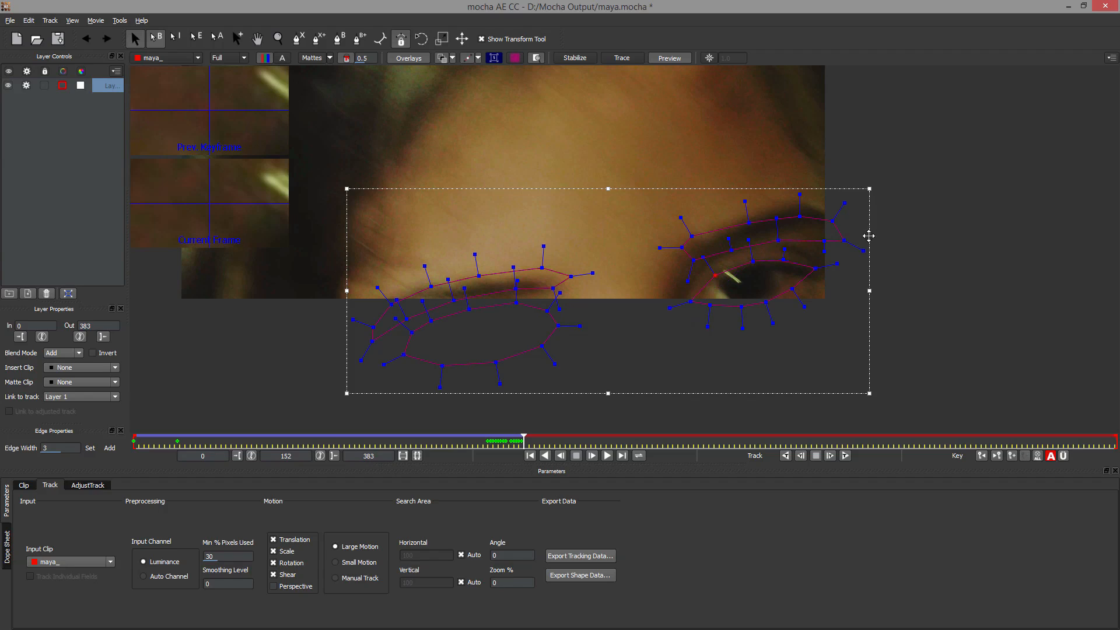
# Step: Return to frame 150, raise the upper-edge points of the right-side eyebrow's spline, and move its inner end outward to enclose the brow
pyautogui.moveTo(523, 438); pyautogui.dragTo(517, 442)
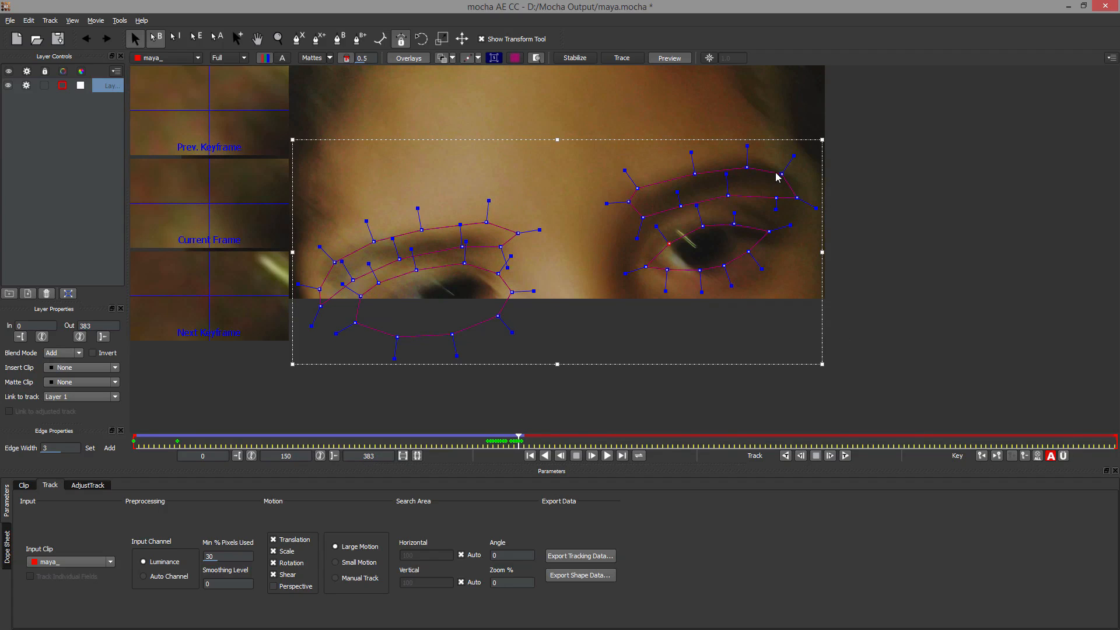
pyautogui.click(782, 173)
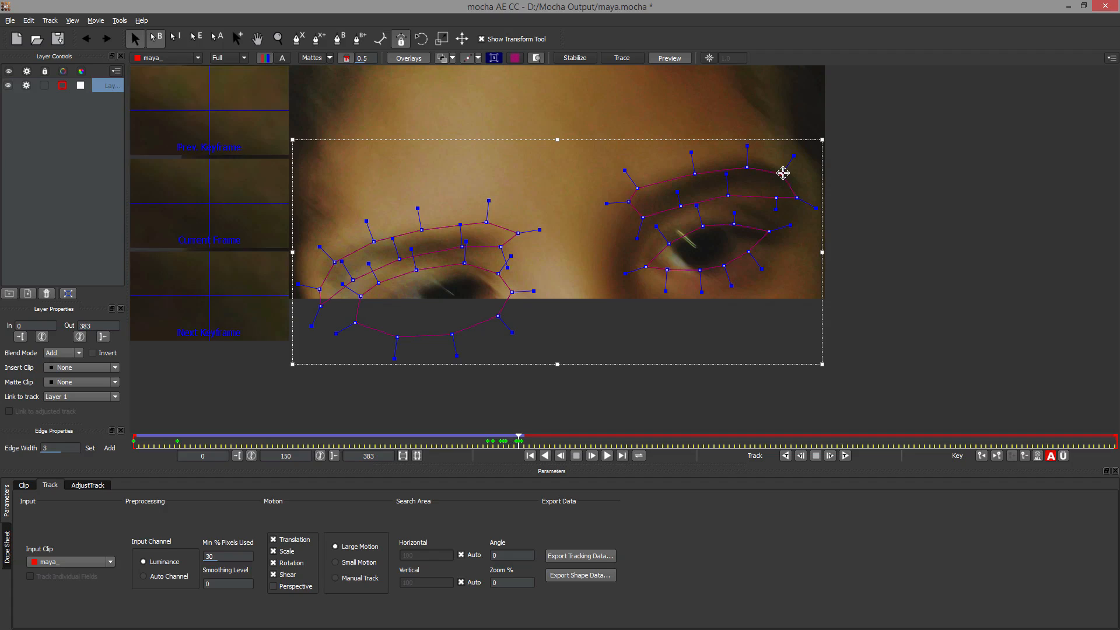
pyautogui.moveTo(780, 175); pyautogui.dragTo(693, 165)
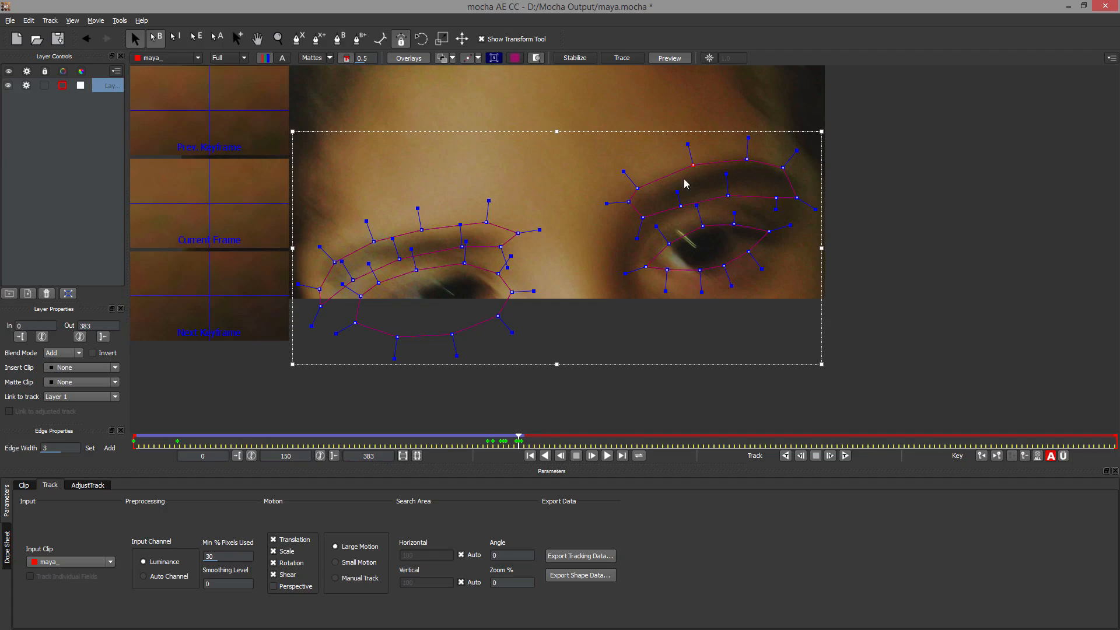
pyautogui.moveTo(643, 218); pyautogui.dragTo(614, 214)
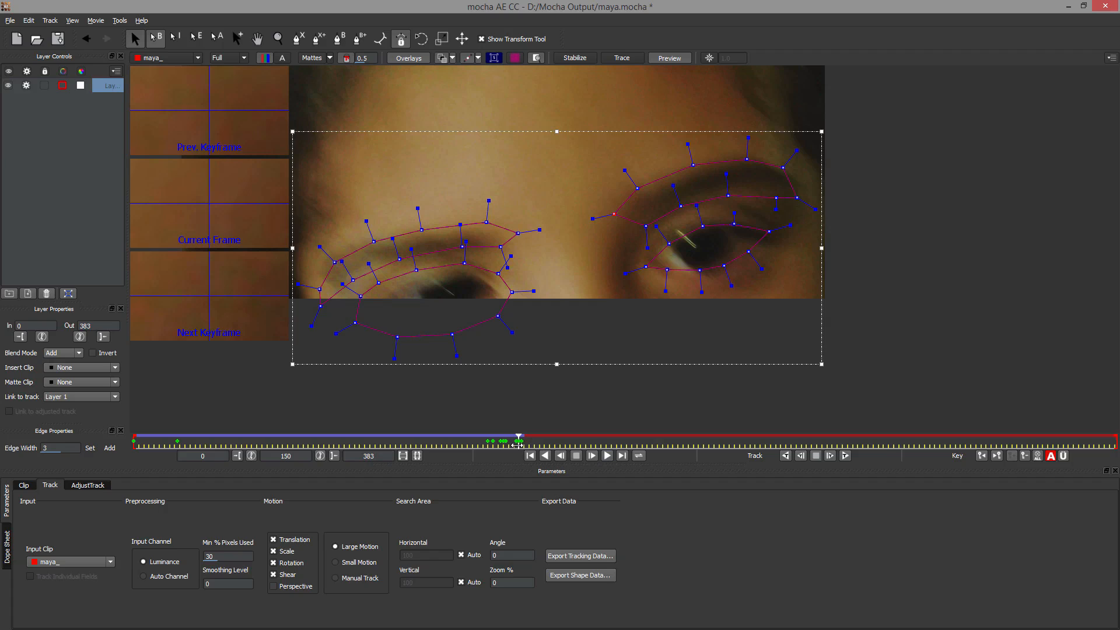
# Step: At frame 151, raise the right-side eyebrow spline's upper edge, adjust its lower-edge points, and refit the eye spline's inner corner
pyautogui.moveTo(518, 445); pyautogui.dragTo(520, 445)
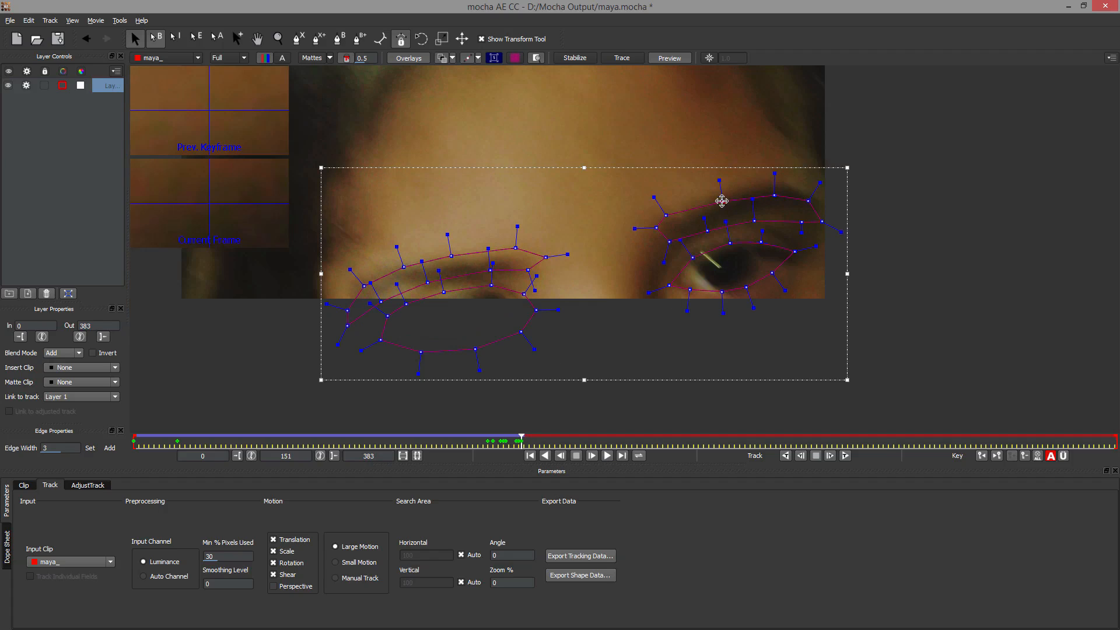
pyautogui.moveTo(721, 199); pyautogui.dragTo(816, 187)
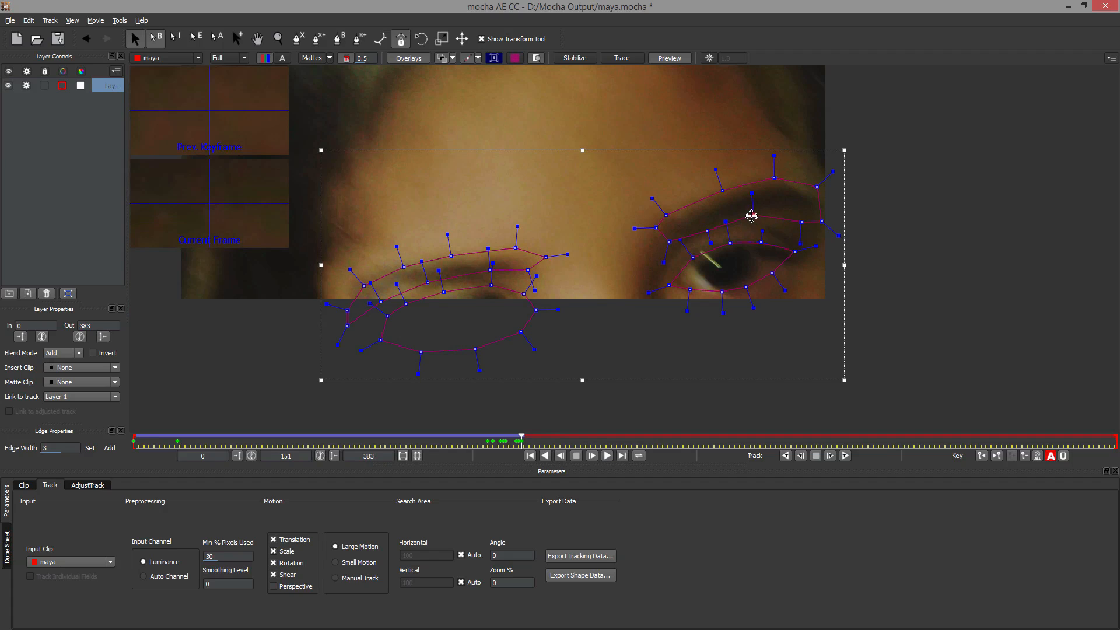
pyautogui.moveTo(707, 231); pyautogui.dragTo(709, 234)
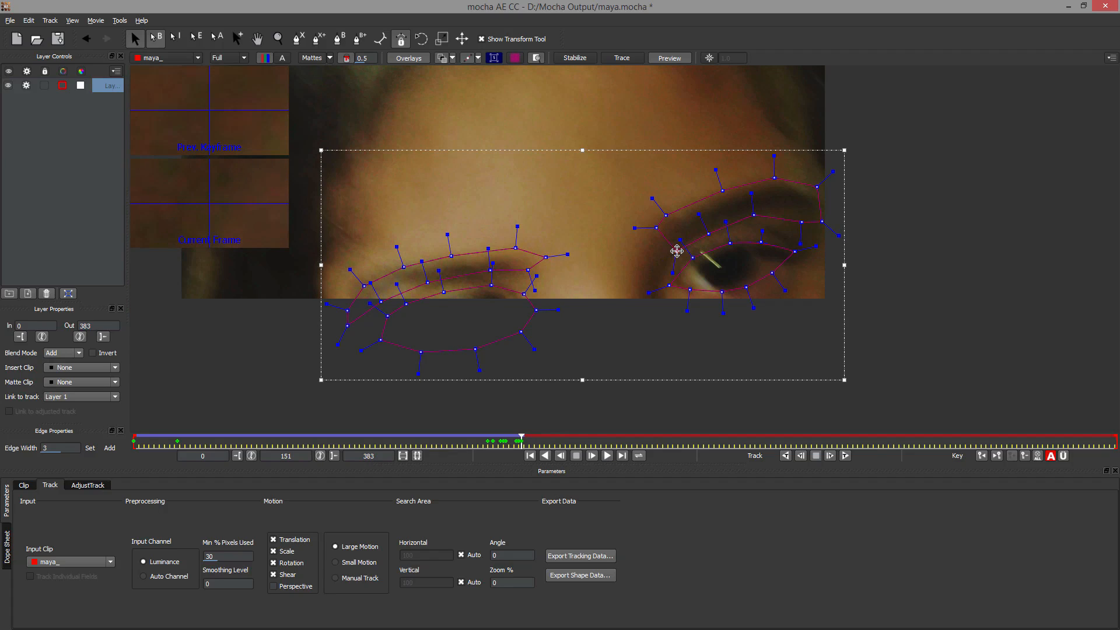
pyautogui.click(800, 217)
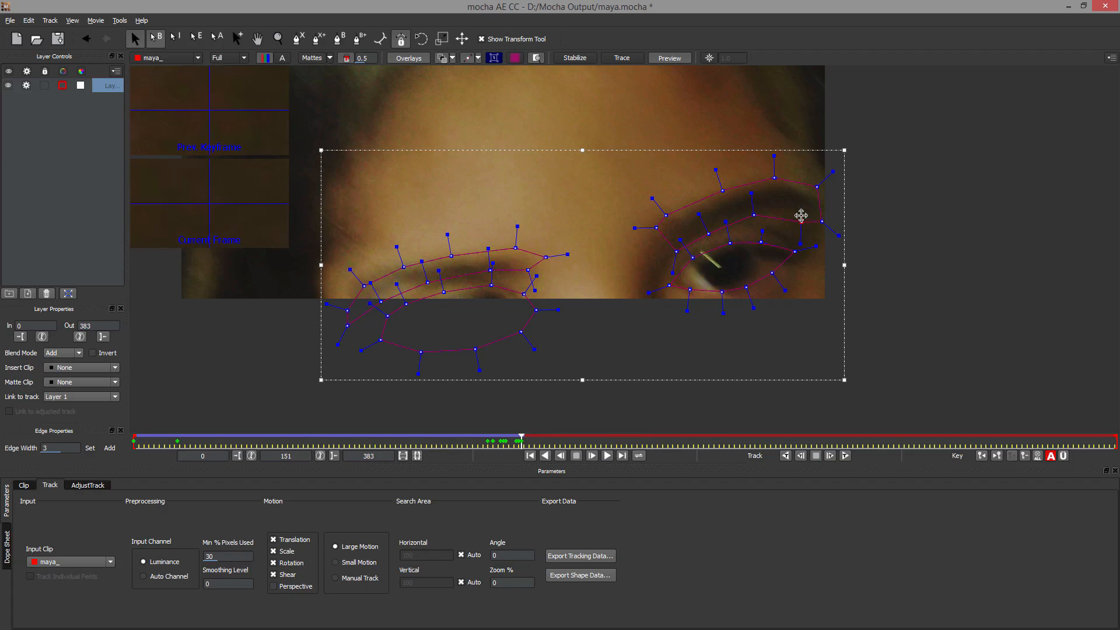
pyautogui.click(753, 215)
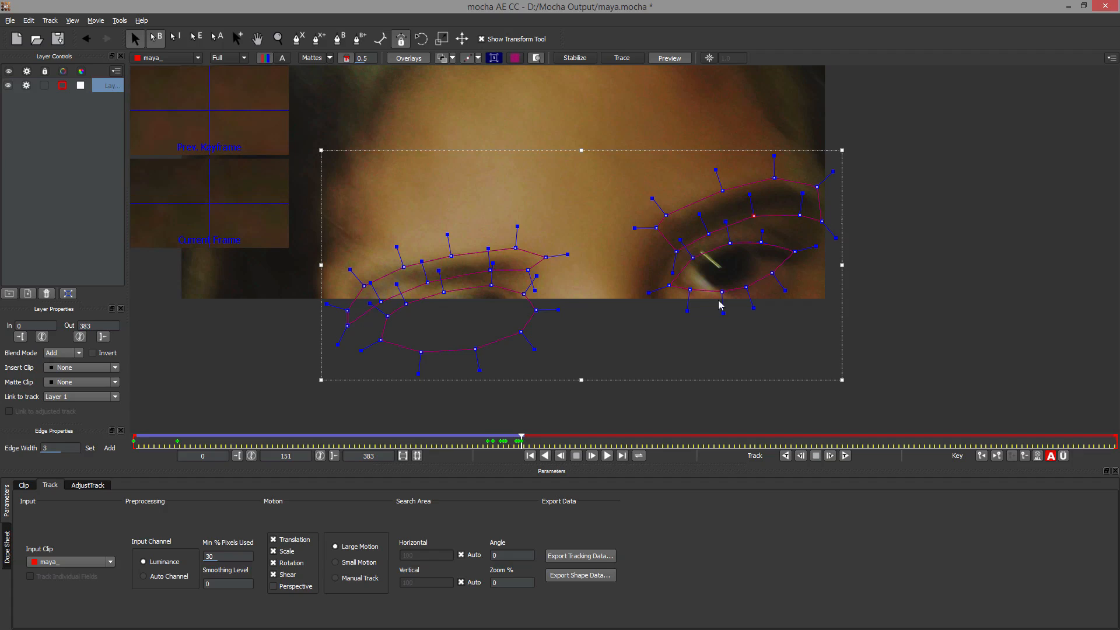
pyautogui.click(623, 457)
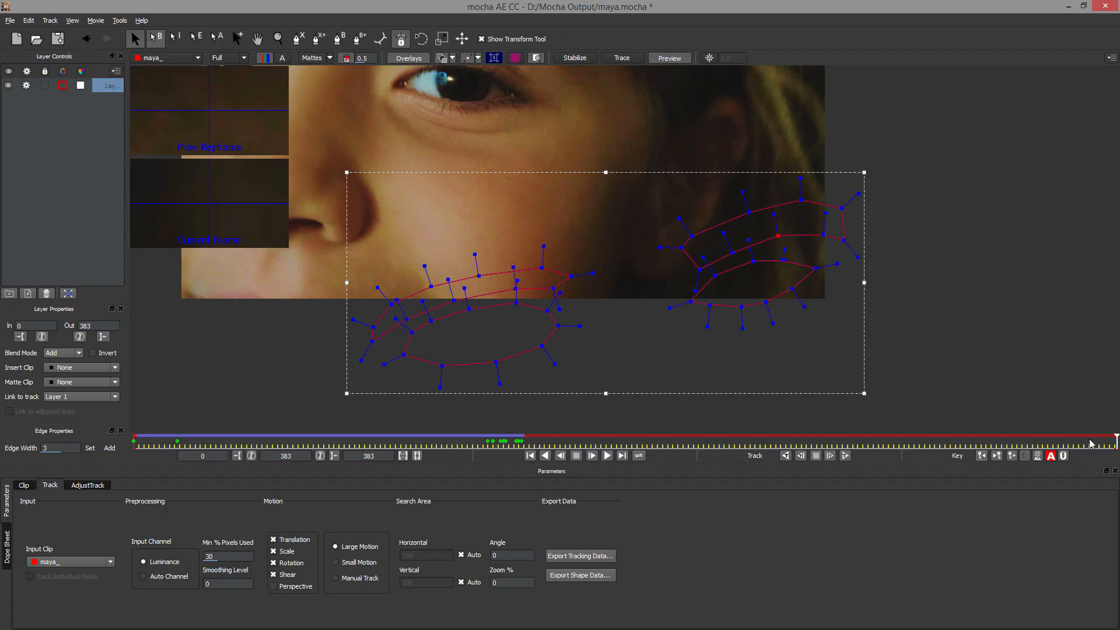
pyautogui.moveTo(1113, 442); pyautogui.dragTo(521, 456)
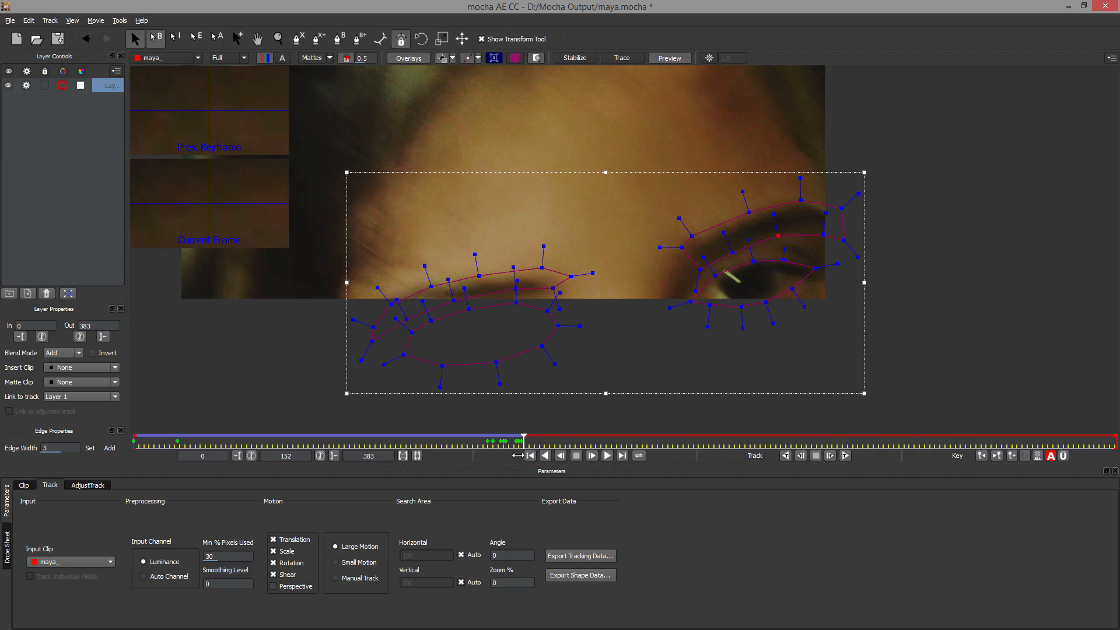
pyautogui.press('Left')
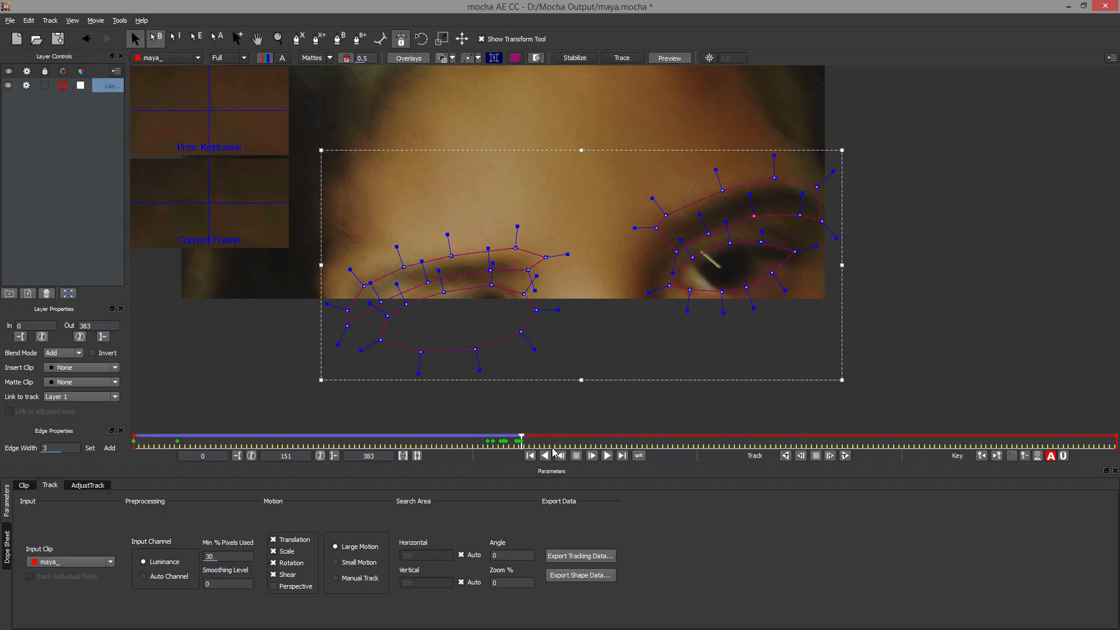
# Step: Advance to frame 152 and track the splines forward one frame at a time to frame 158
pyautogui.press('Right')
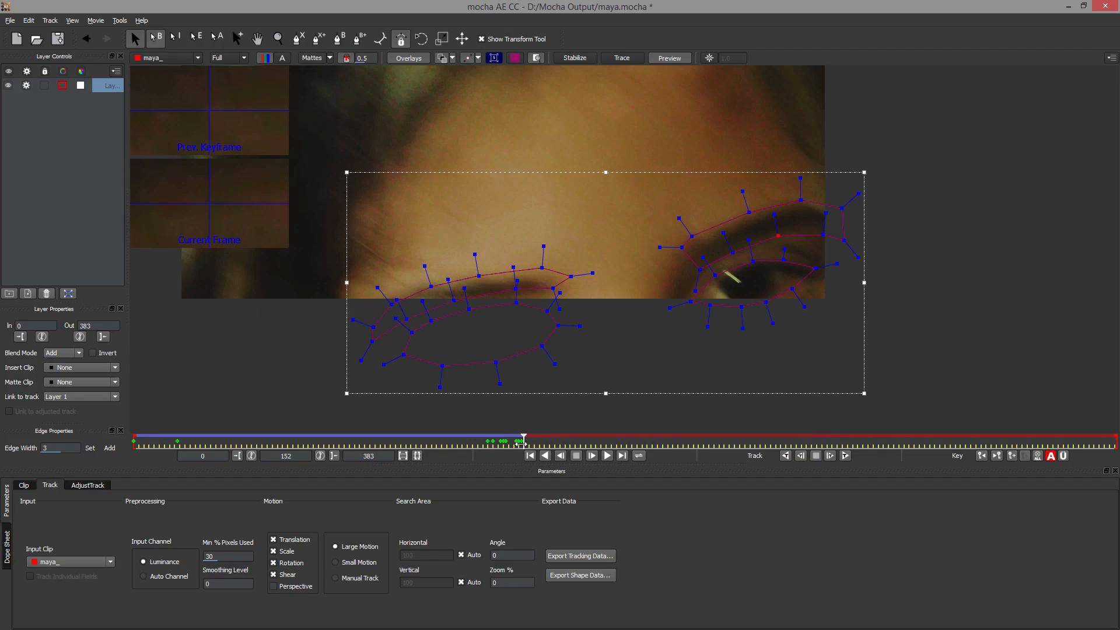
pyautogui.click(830, 457)
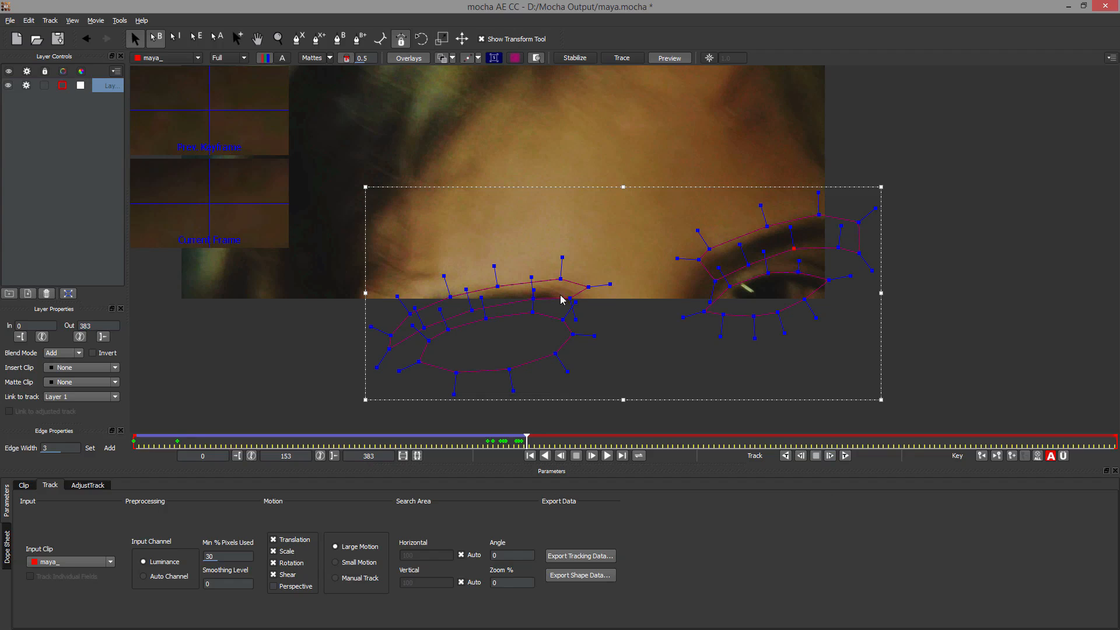
pyautogui.click(830, 456)
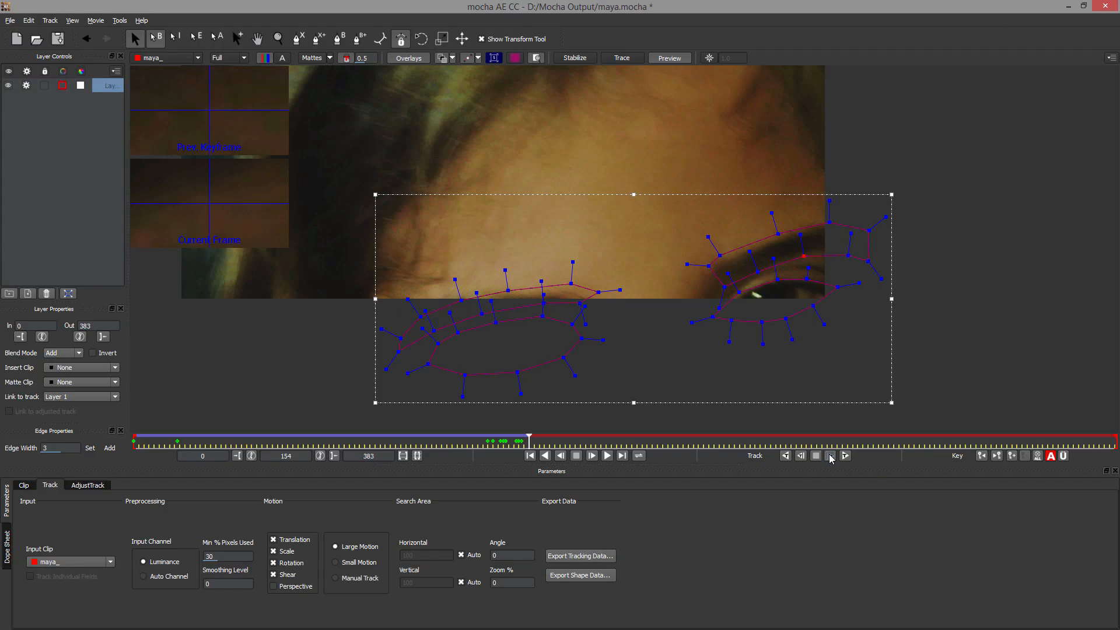
pyautogui.click(830, 456)
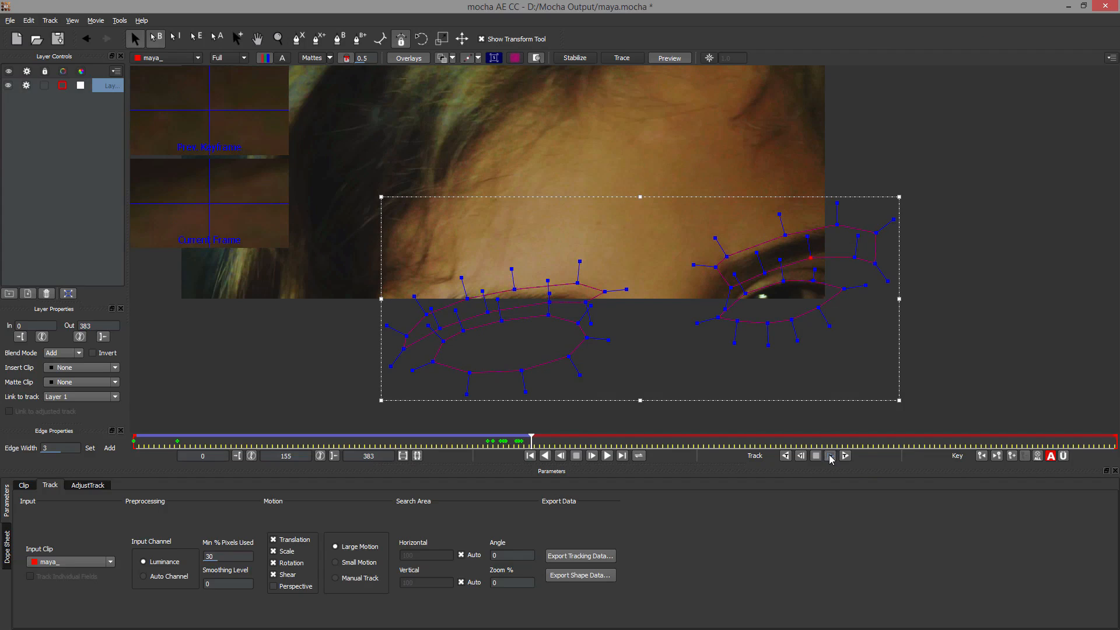
pyautogui.click(830, 456)
pyautogui.click(830, 456)
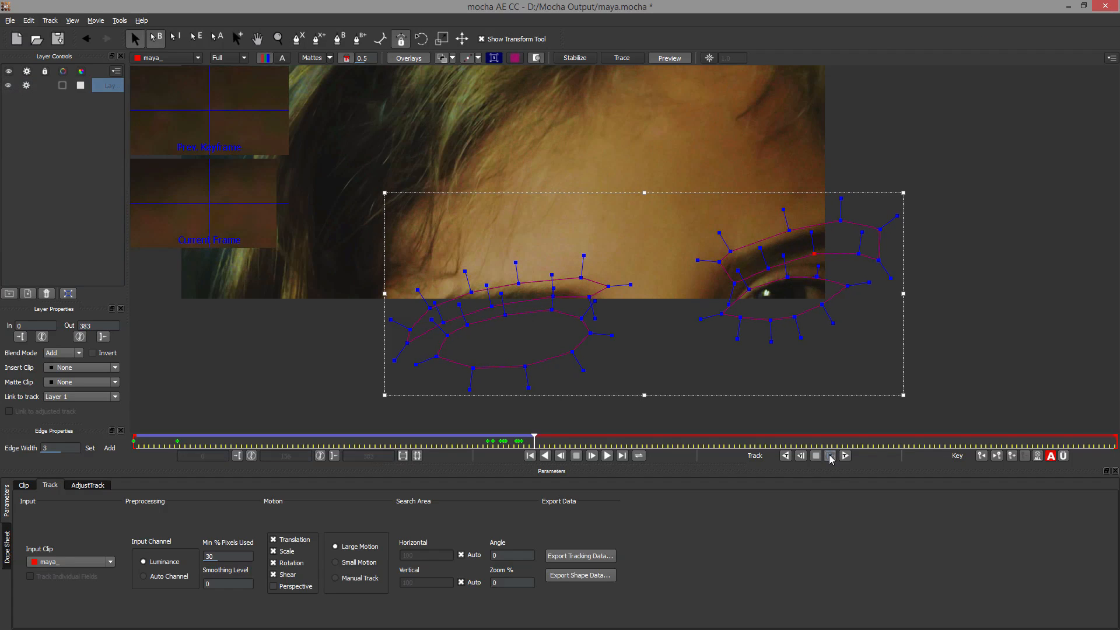
pyautogui.click(830, 456)
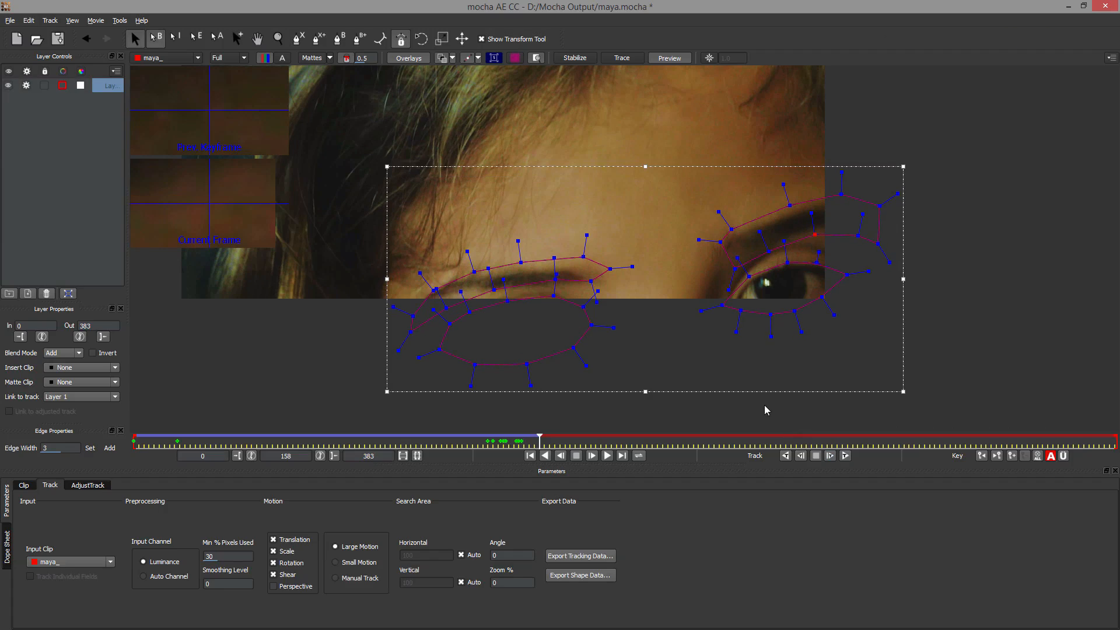
# Step: Return to frame 157, tighten the left-side eyebrow spline's inner end, and shift the right-side eyebrow's inner end down and outward around the brow
pyautogui.moveTo(541, 443); pyautogui.dragTo(537, 445)
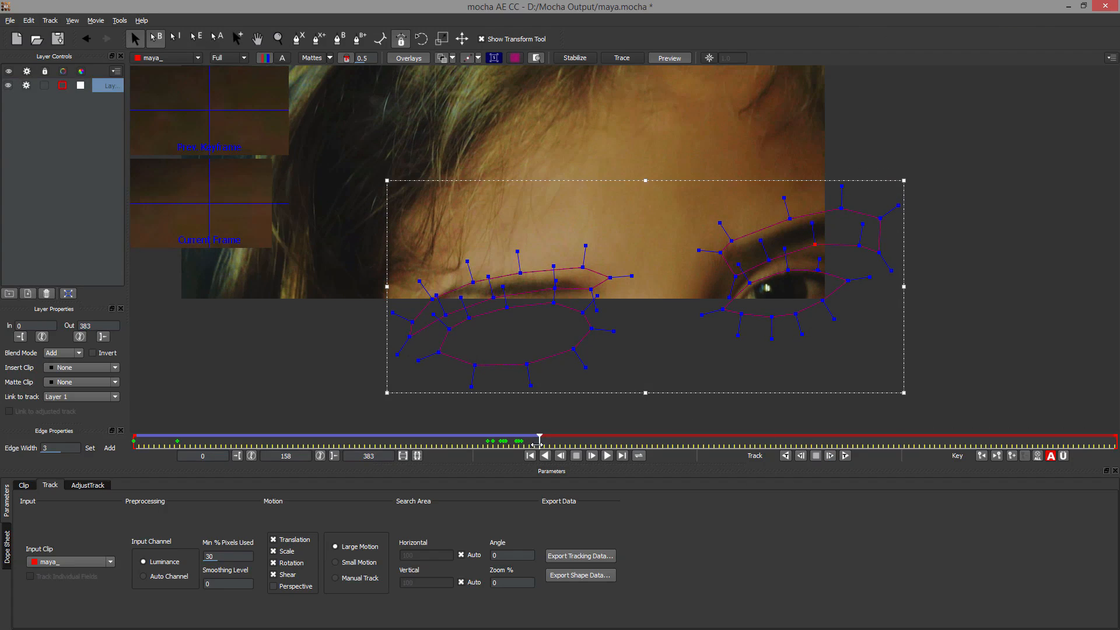
pyautogui.moveTo(550, 290)
pyautogui.mouseDown()
pyautogui.moveTo(605, 283)
pyautogui.moveTo(554, 297)
pyautogui.mouseUp()
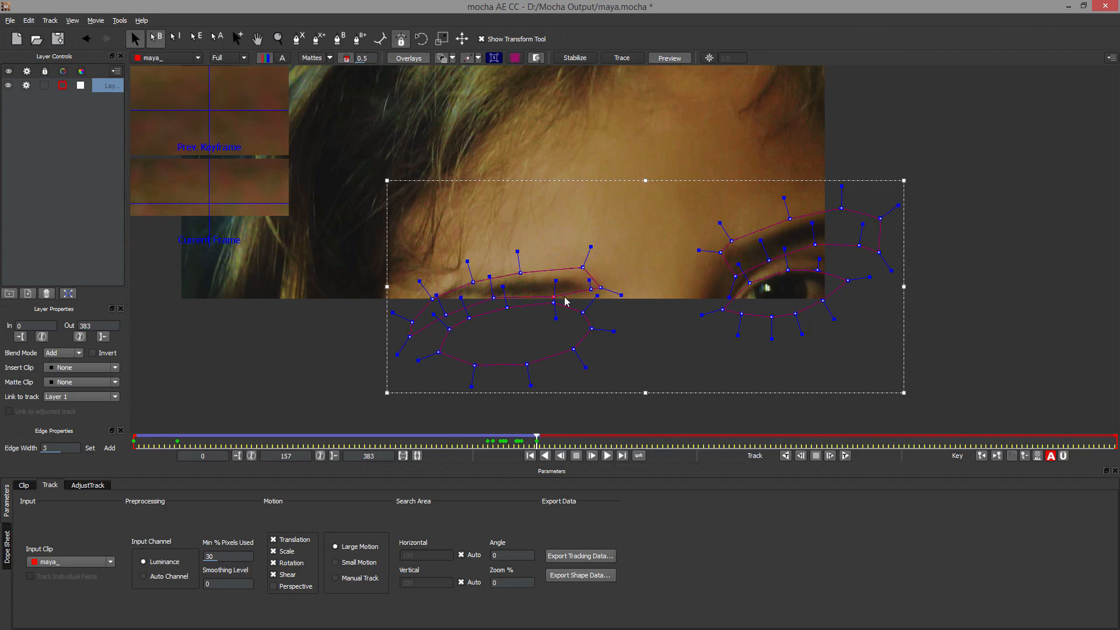
pyautogui.moveTo(722, 252); pyautogui.dragTo(713, 266)
pyautogui.click(789, 218)
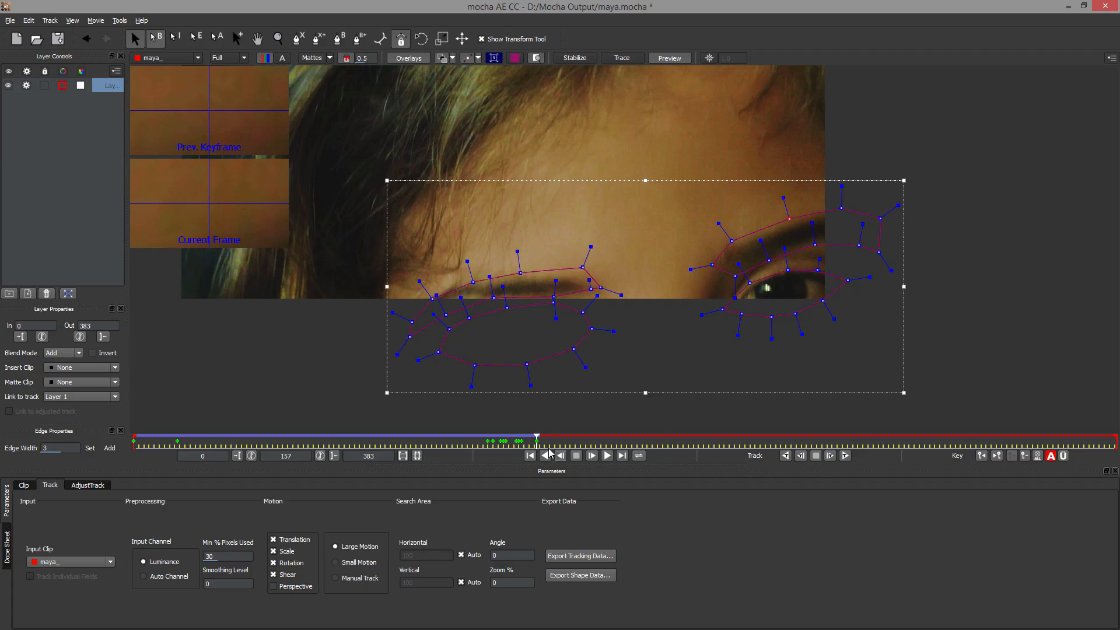
# Step: Track to frame 158, then refit the right-side eye's lower-lid points and the left-side eyebrow spline's outer end and upper inner point
pyautogui.click(831, 456)
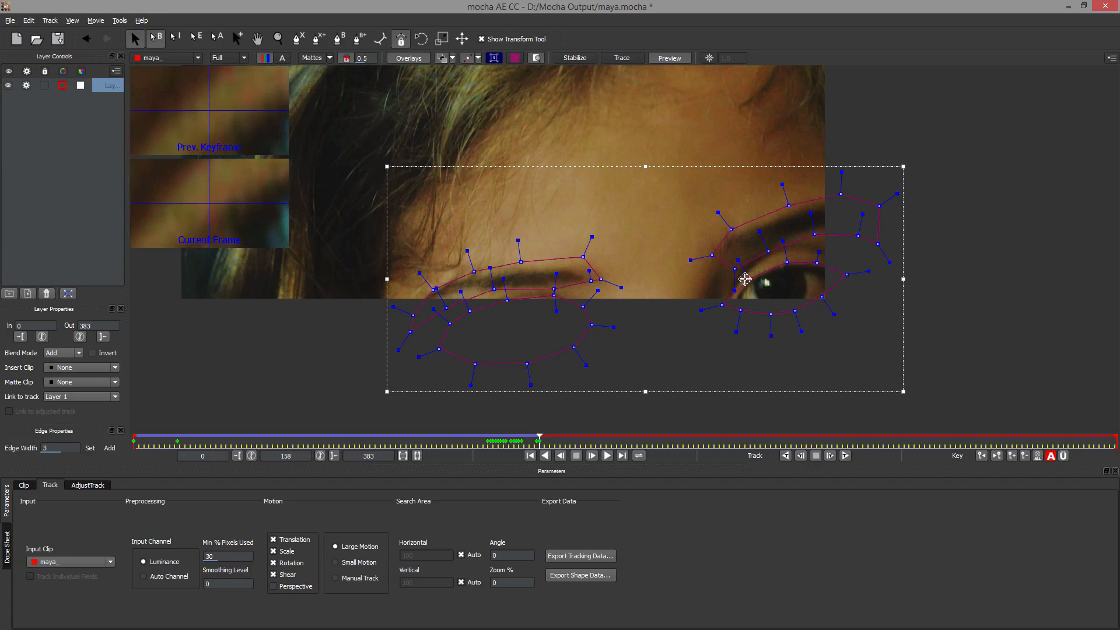
pyautogui.moveTo(722, 305); pyautogui.dragTo(775, 315)
pyautogui.moveTo(434, 294)
pyautogui.mouseDown()
pyautogui.moveTo(450, 295)
pyautogui.moveTo(418, 300)
pyautogui.moveTo(413, 320)
pyautogui.moveTo(412, 309)
pyautogui.moveTo(449, 295)
pyautogui.mouseUp()
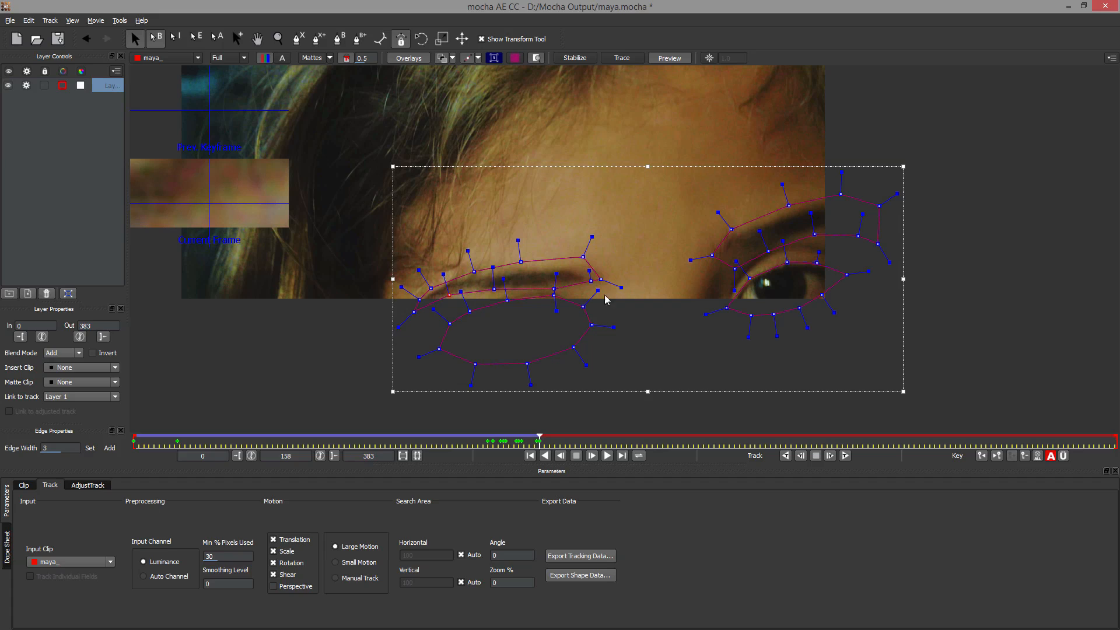
pyautogui.moveTo(583, 257); pyautogui.dragTo(580, 264)
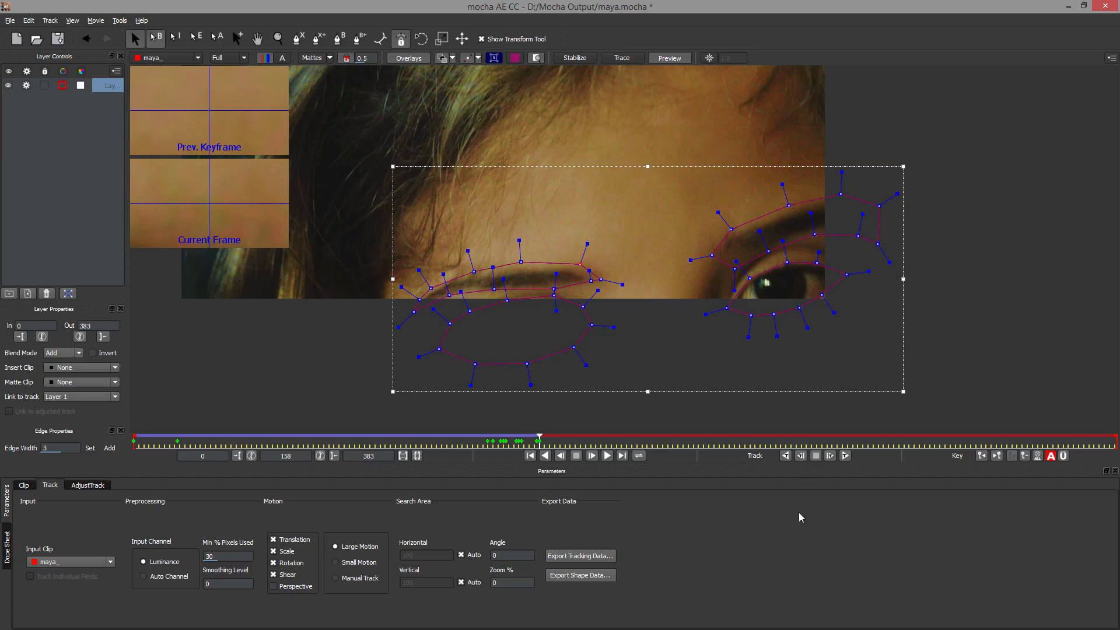
# Step: Track frame by frame to frame 160, nudging the right-side eye's inner-corner points and the lower edge of the eyebrow spline above it
pyautogui.click(834, 456)
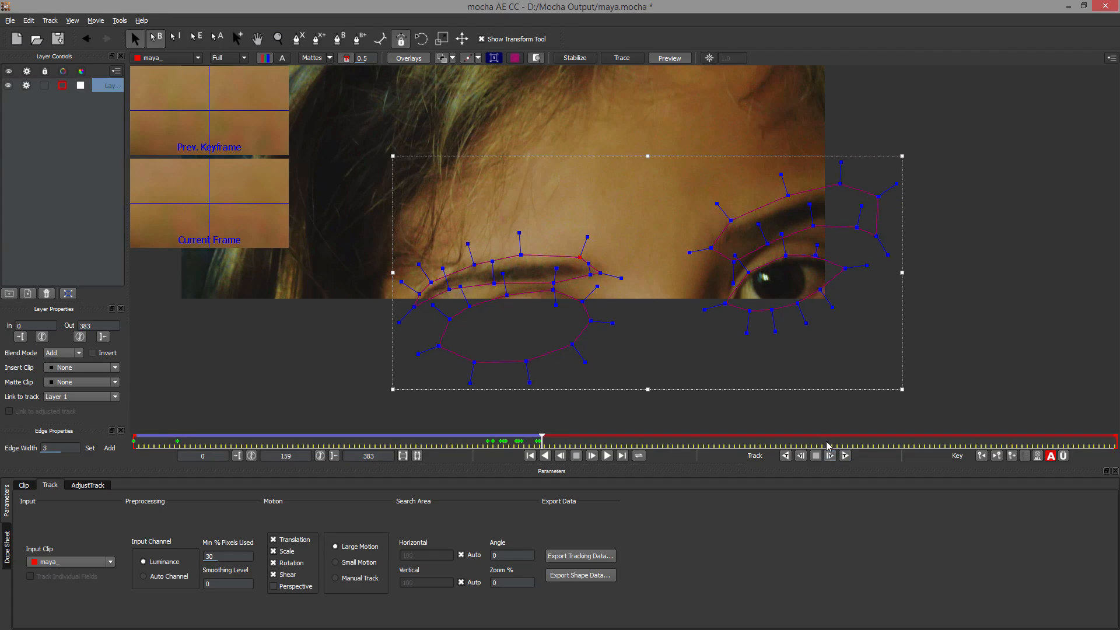
pyautogui.moveTo(725, 303); pyautogui.dragTo(729, 308)
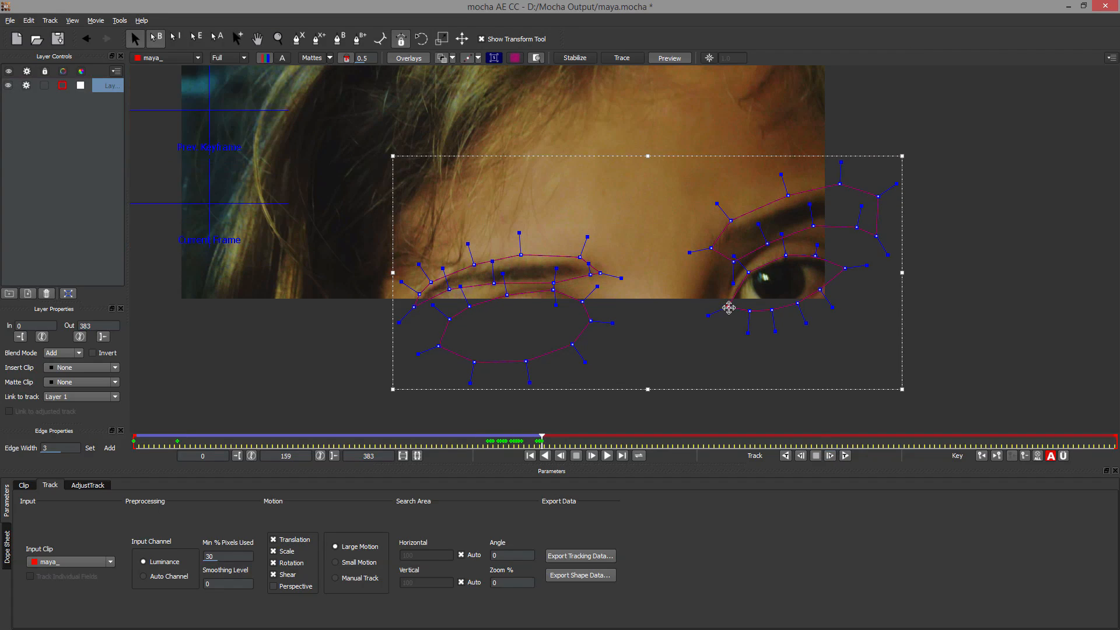
pyautogui.click(830, 455)
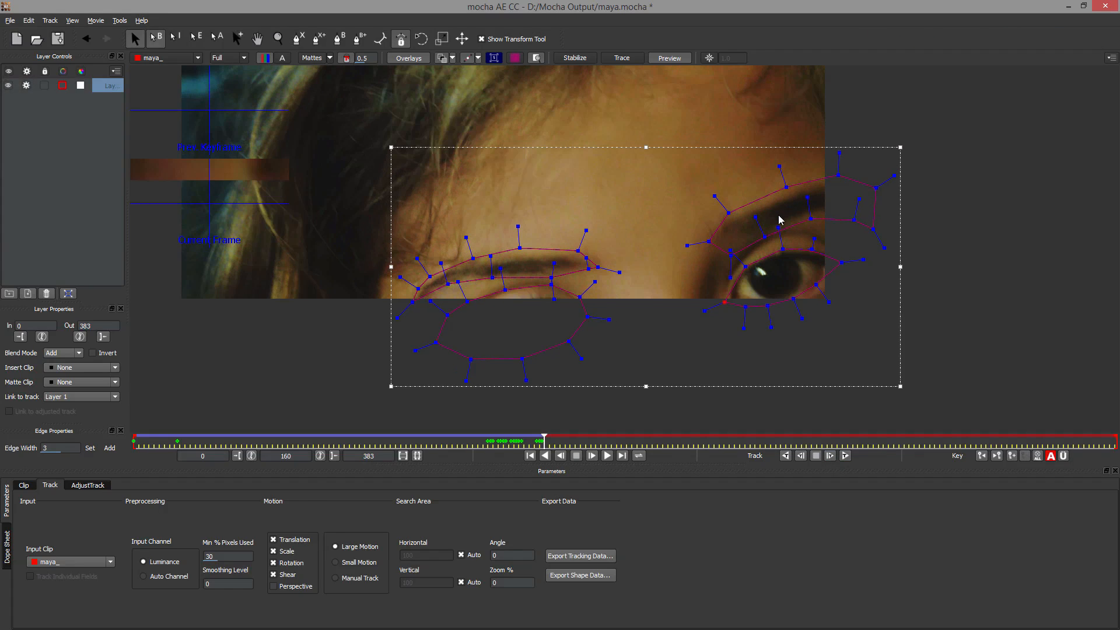
pyautogui.moveTo(730, 251); pyautogui.dragTo(730, 247)
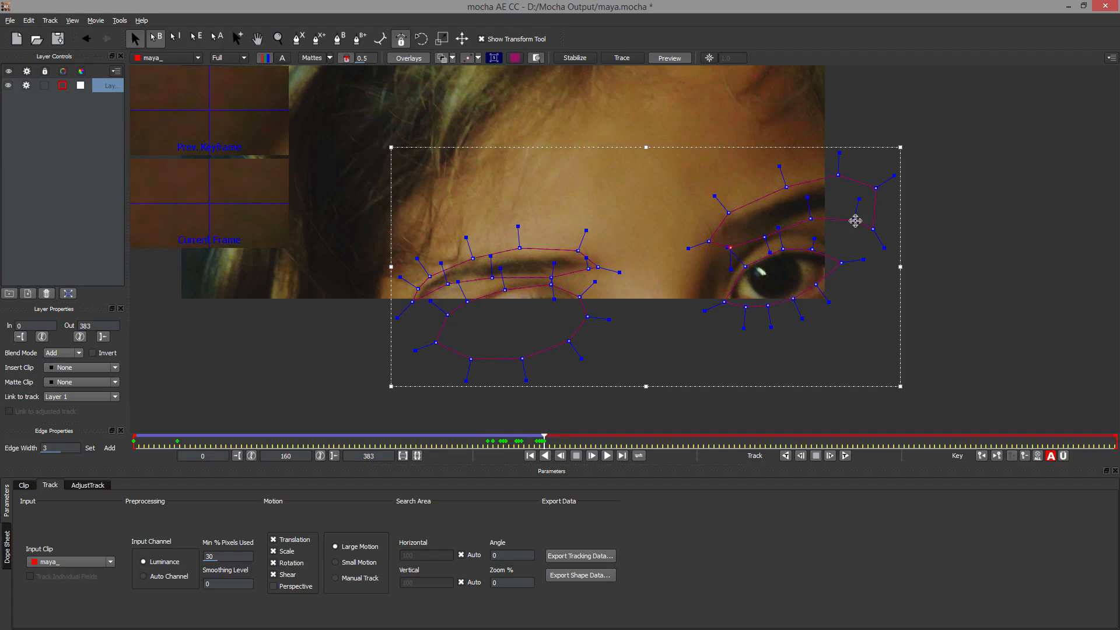
pyautogui.click(811, 217)
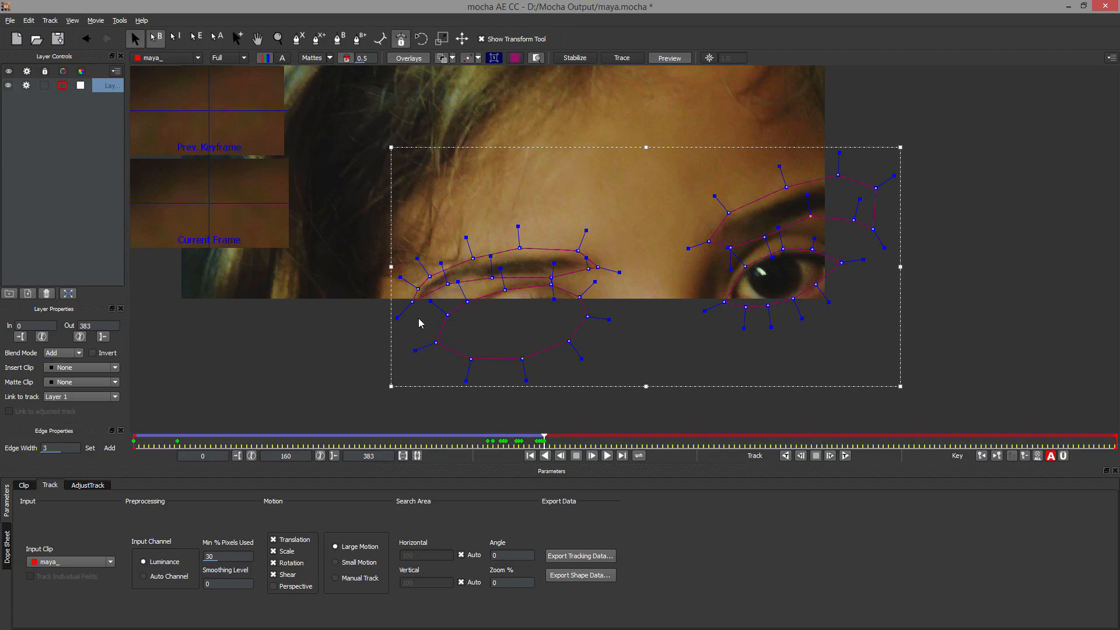
# Step: Track to frame 161 and fit the right-side eye spline's lower-lid and outer-corner points to the eye
pyautogui.click(830, 457)
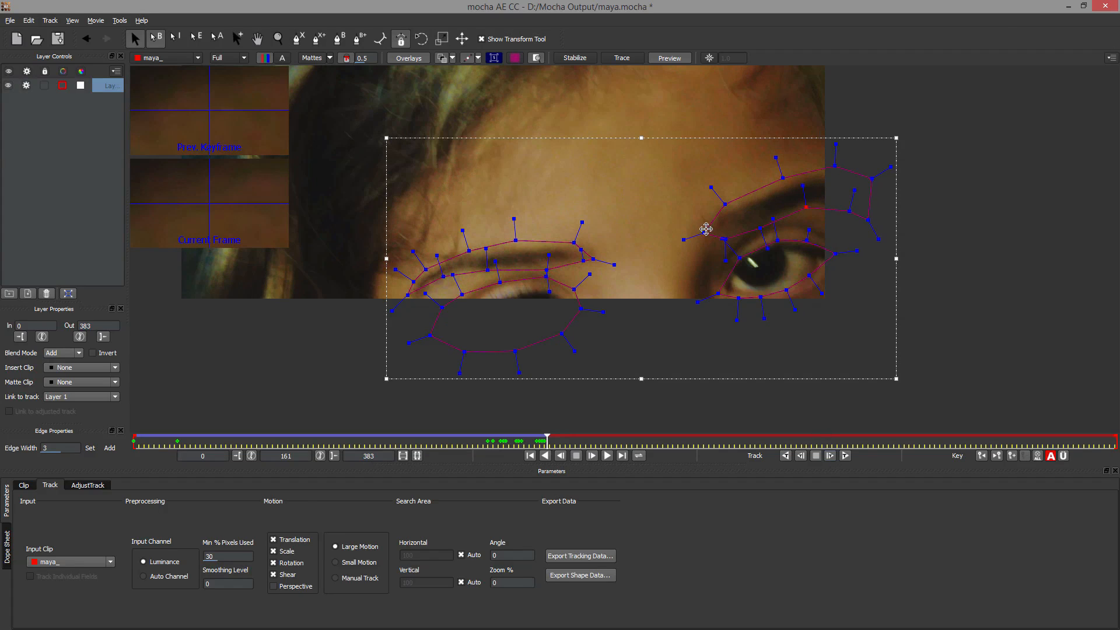
pyautogui.click(722, 293)
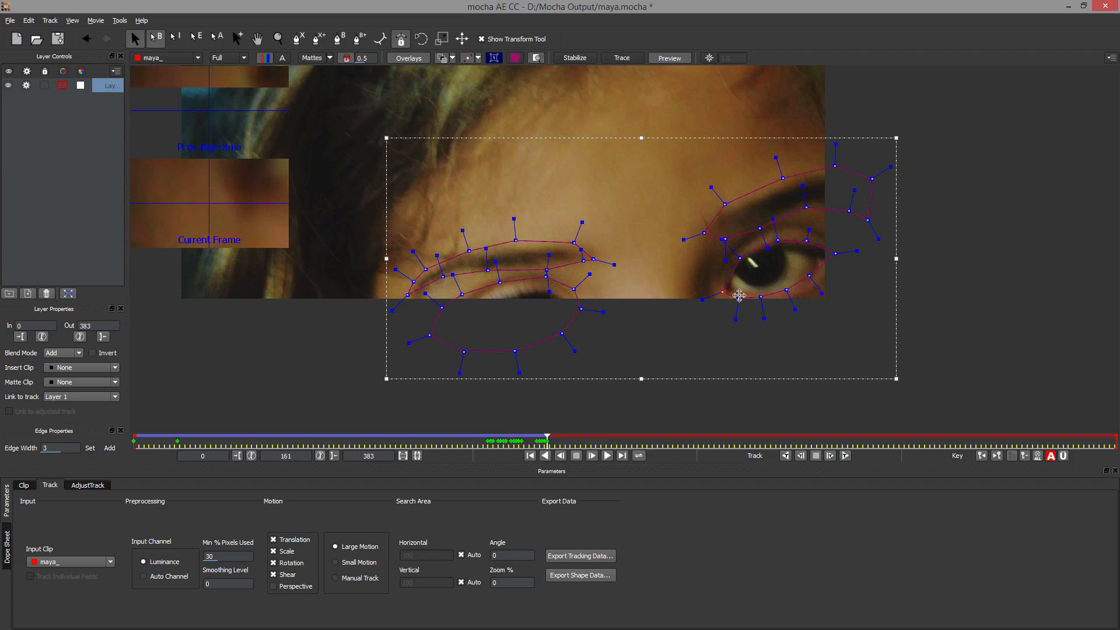
pyautogui.moveTo(738, 298); pyautogui.dragTo(833, 253)
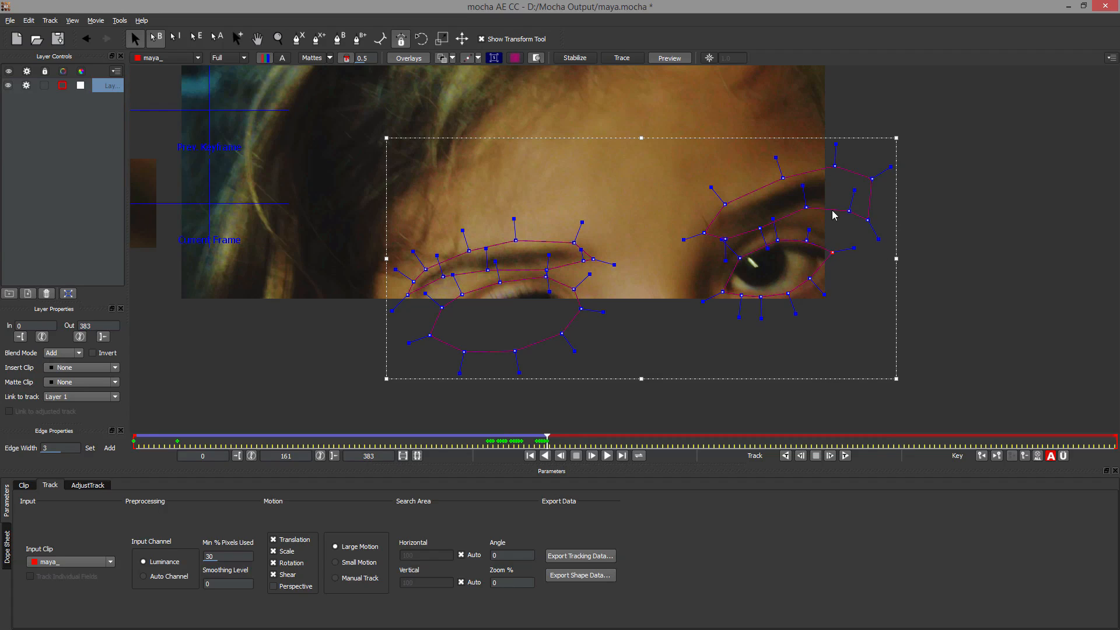
# Step: Track to frame 162 and move the right-side eye spline's upper-lid points to follow the lid
pyautogui.click(830, 457)
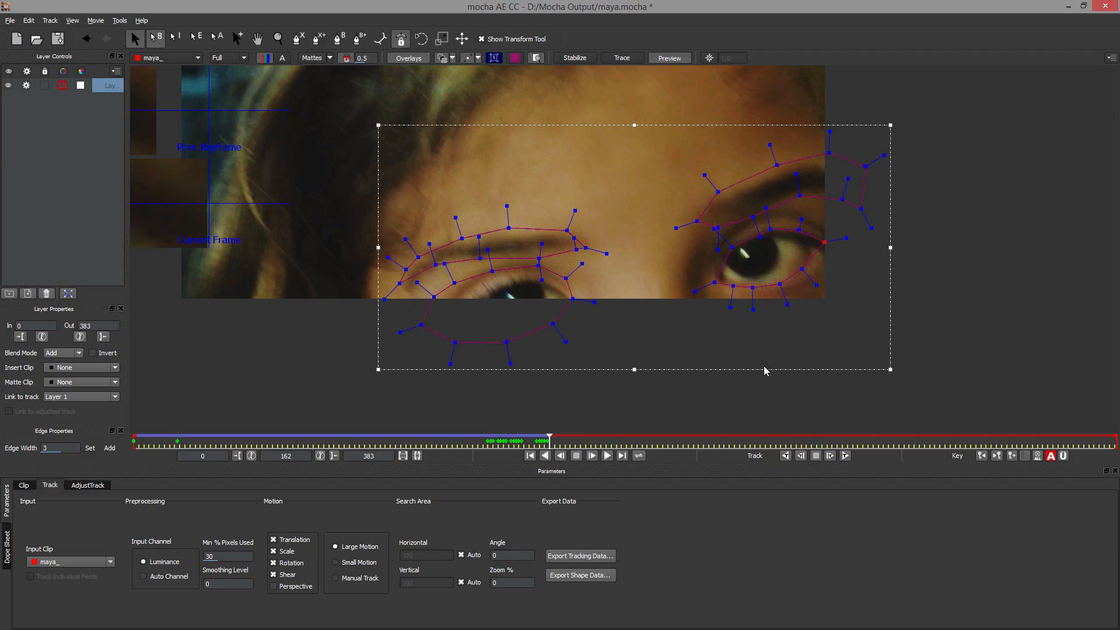
pyautogui.click(726, 247)
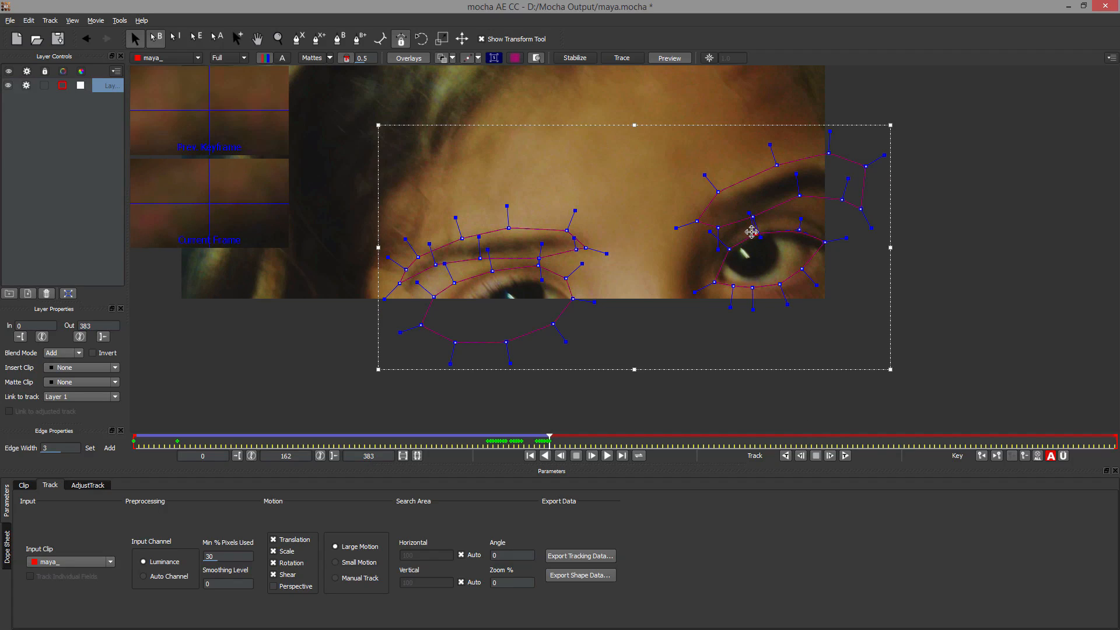
pyautogui.click(791, 229)
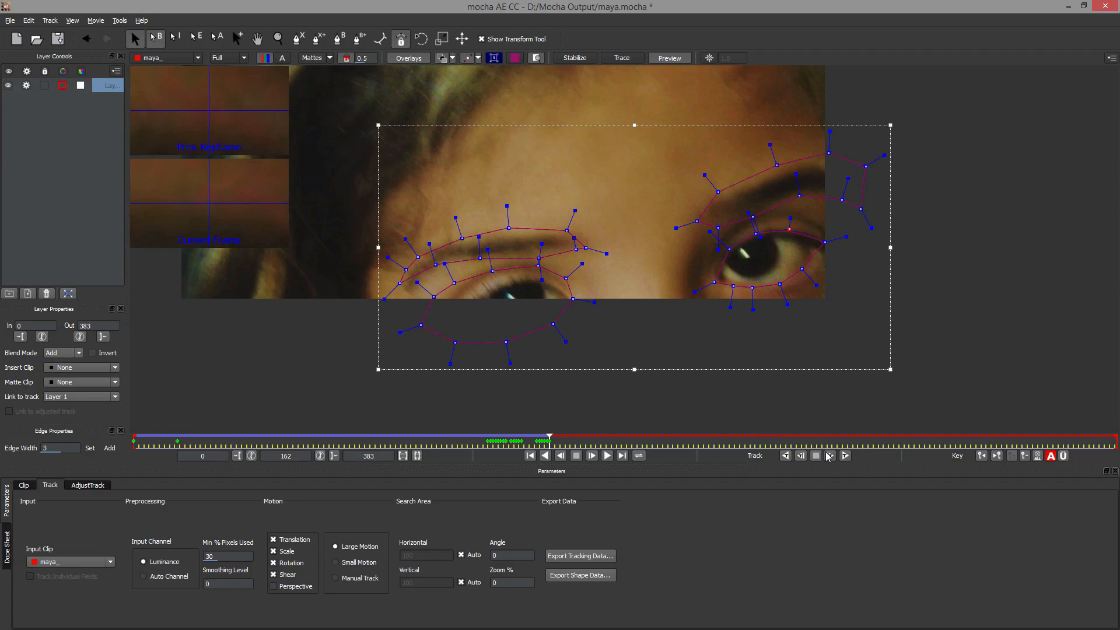
# Step: Track to frame 164, pull in the left-side eyebrow spline's outer end, and refit both corners of the eye spline below it
pyautogui.click(830, 456)
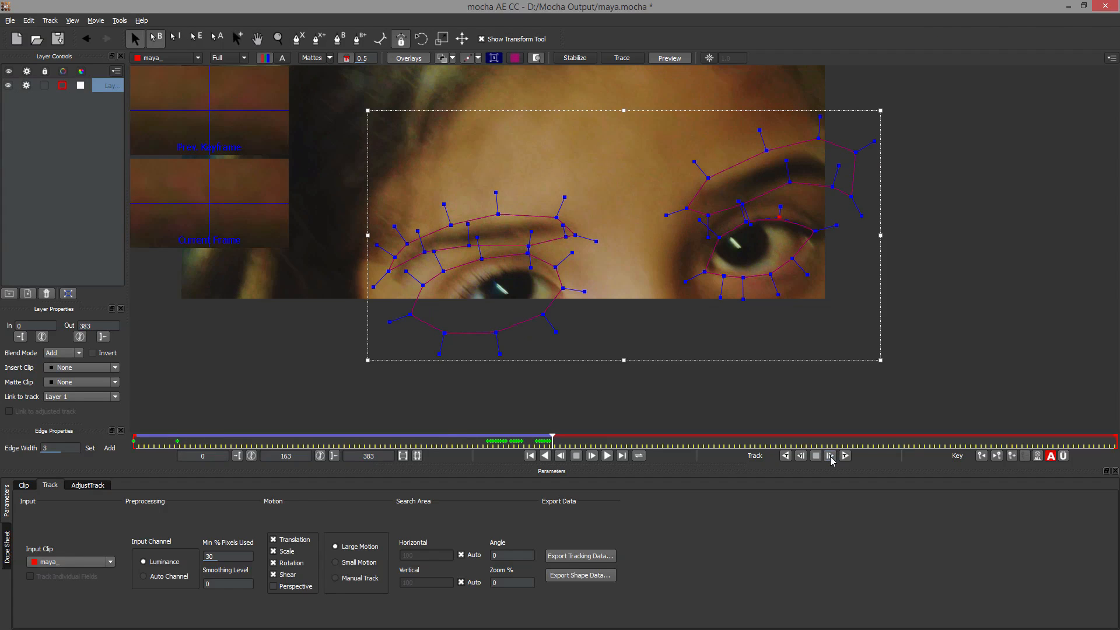
pyautogui.click(830, 456)
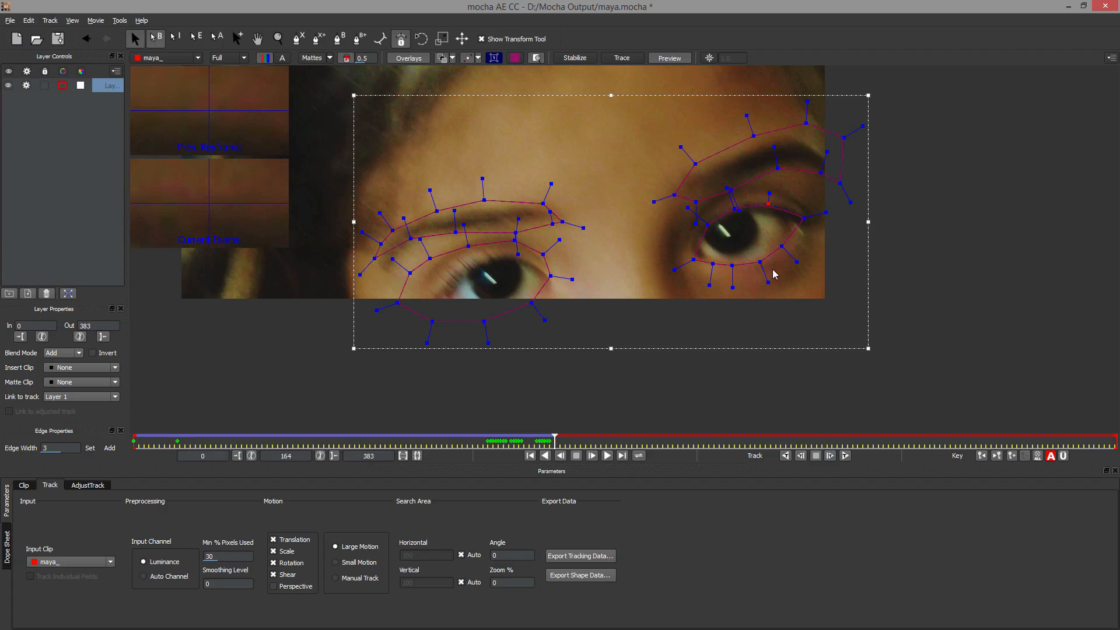
pyautogui.click(411, 240)
pyautogui.moveTo(377, 257); pyautogui.dragTo(438, 262)
pyautogui.moveTo(398, 304); pyautogui.dragTo(428, 280)
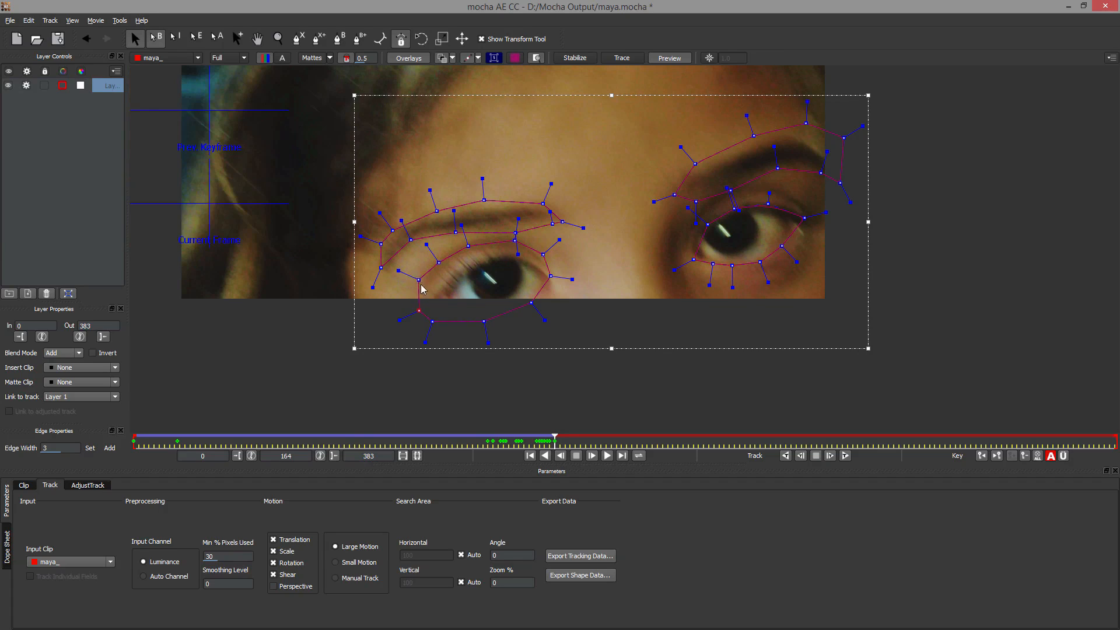
pyautogui.moveTo(550, 276); pyautogui.dragTo(536, 305)
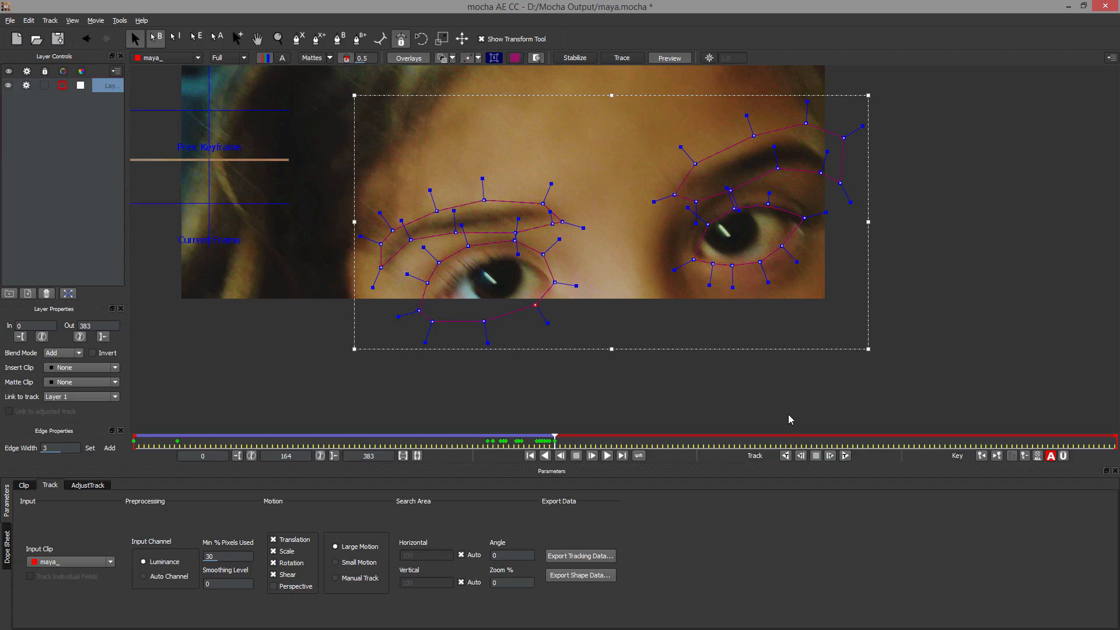
# Step: Track forward past frame 165 and on through to the last frame, 383
pyautogui.click(830, 457)
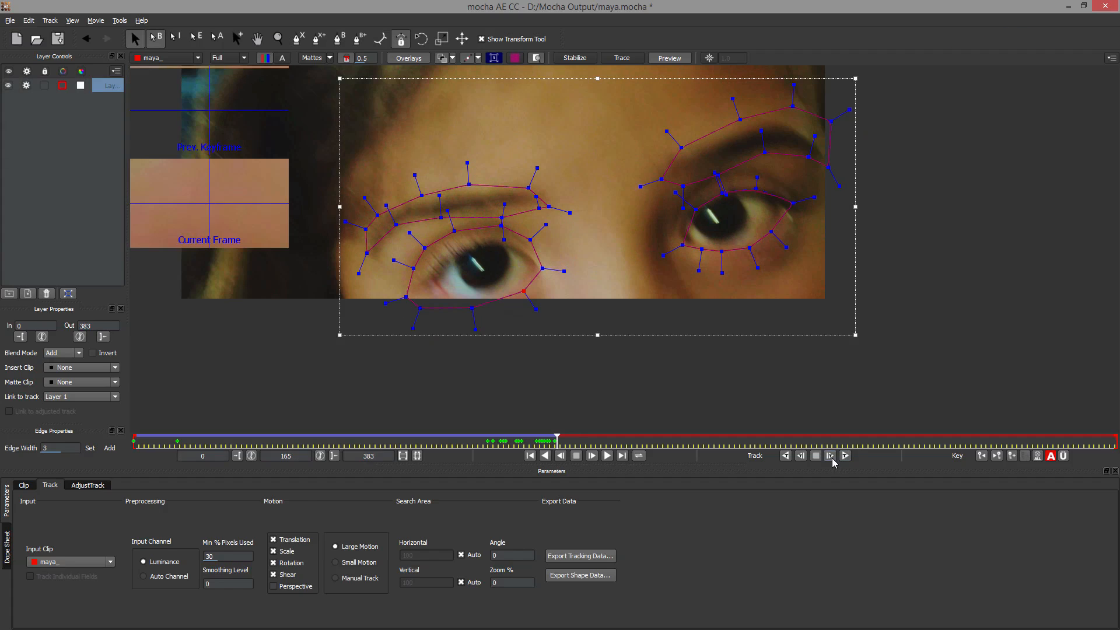
pyautogui.click(830, 457)
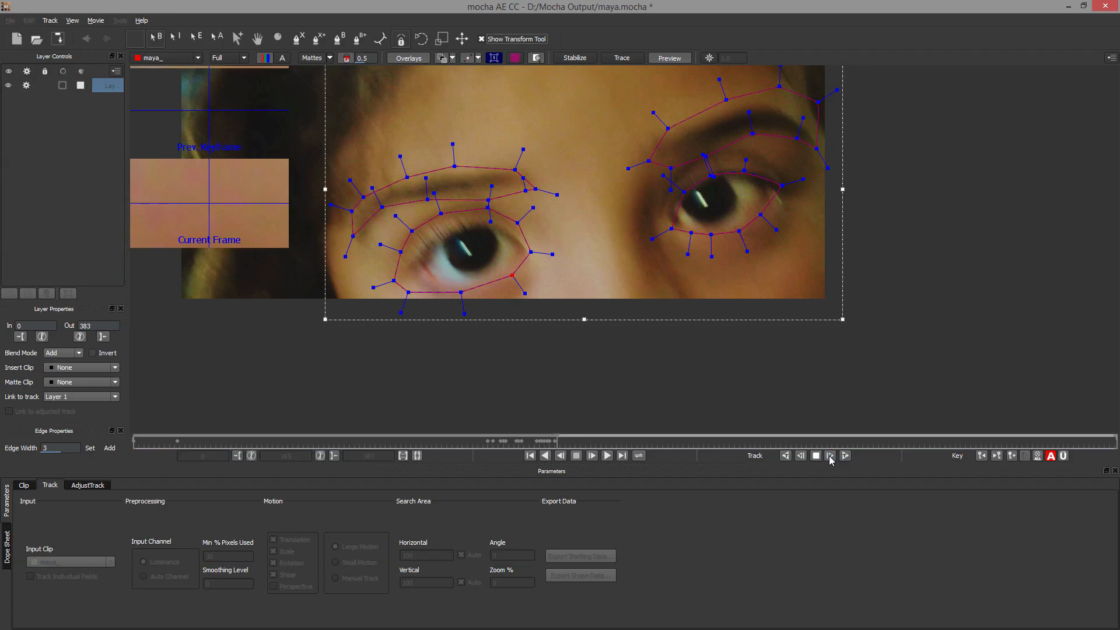
pyautogui.click(830, 456)
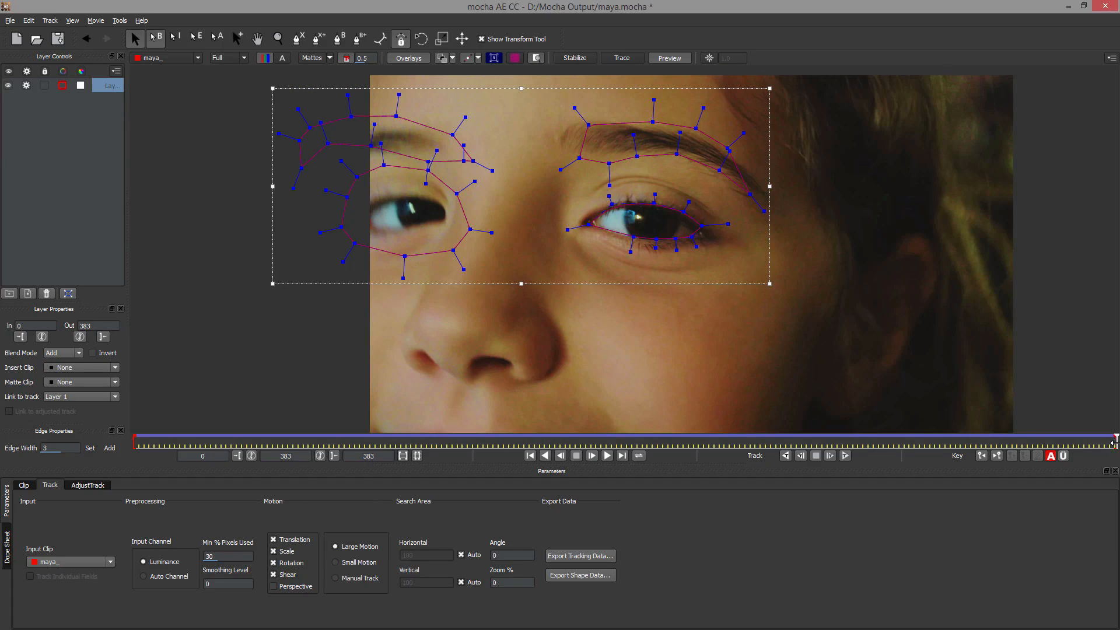
# Step: At frame 231, fit the right-side eye spline's upper-lid and lower-lid points to the edges of the eye
pyautogui.moveTo(1109, 443); pyautogui.dragTo(1063, 444)
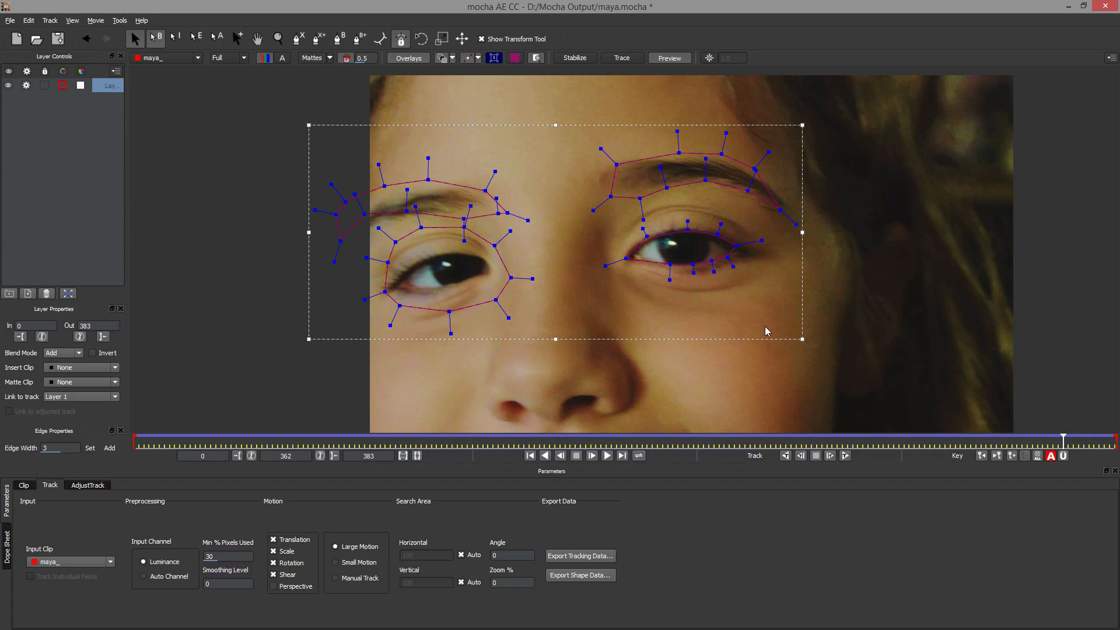
pyautogui.click(800, 456)
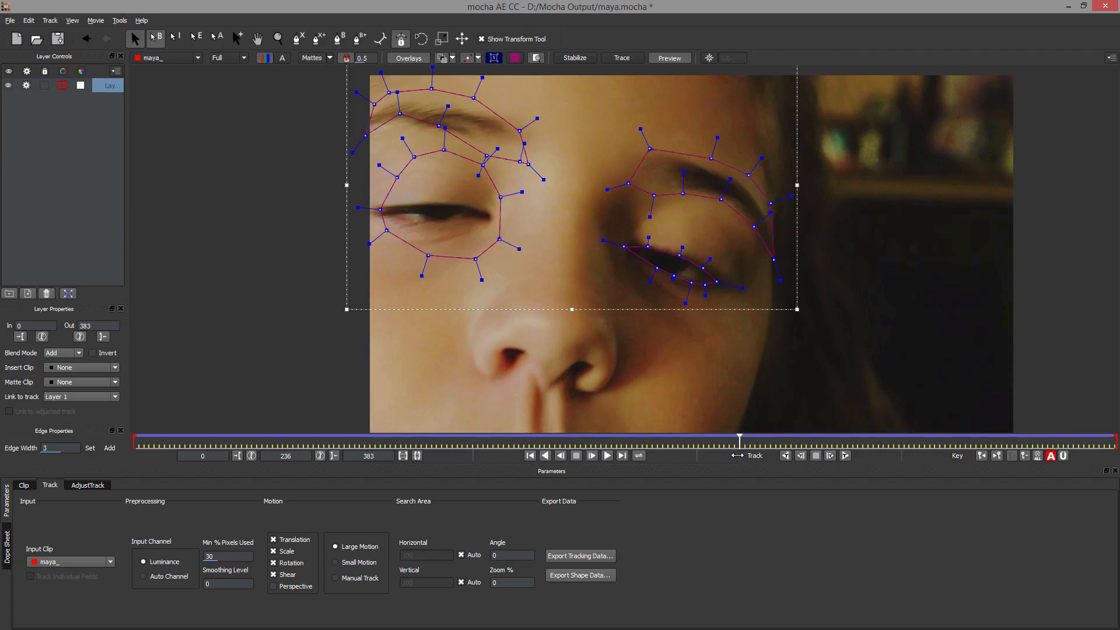
pyautogui.moveTo(721, 454); pyautogui.dragTo(727, 454)
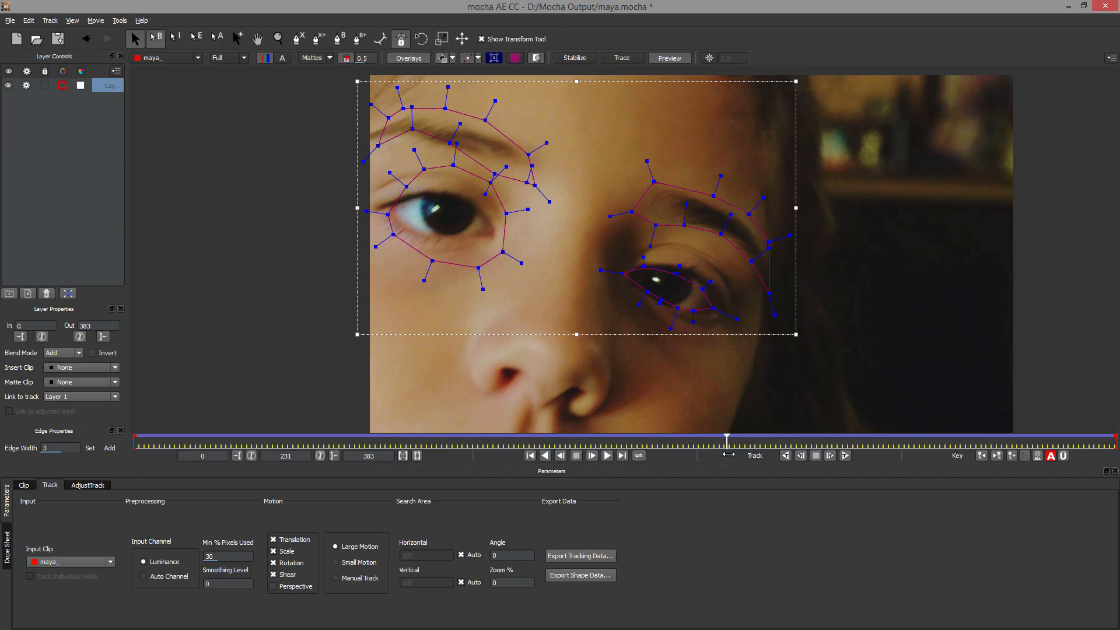
pyautogui.moveTo(680, 272); pyautogui.dragTo(682, 270)
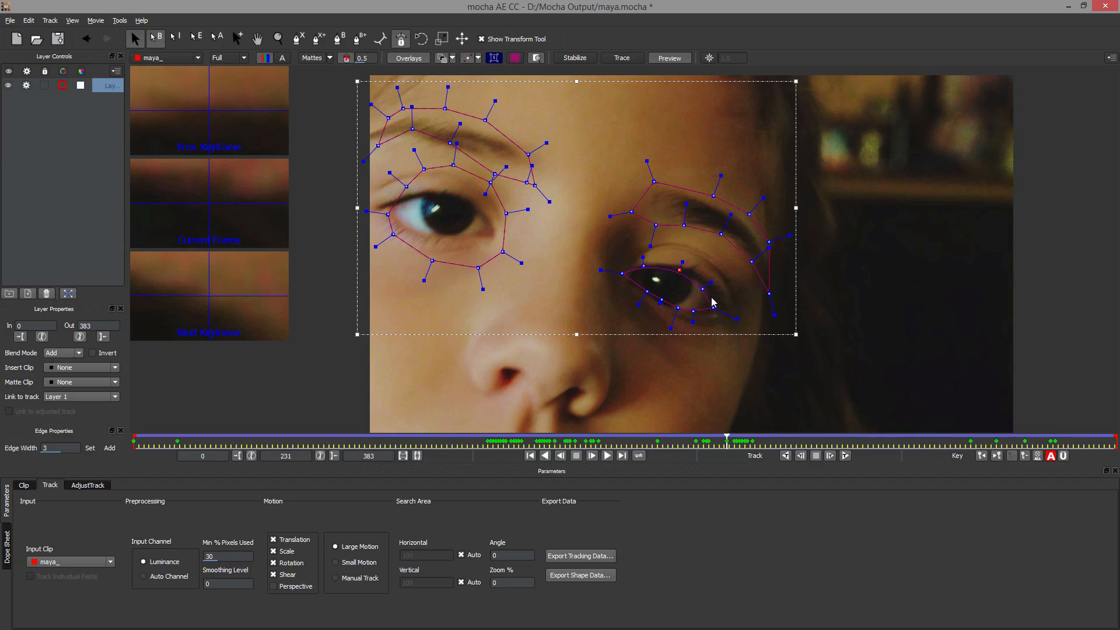
pyautogui.click(705, 283)
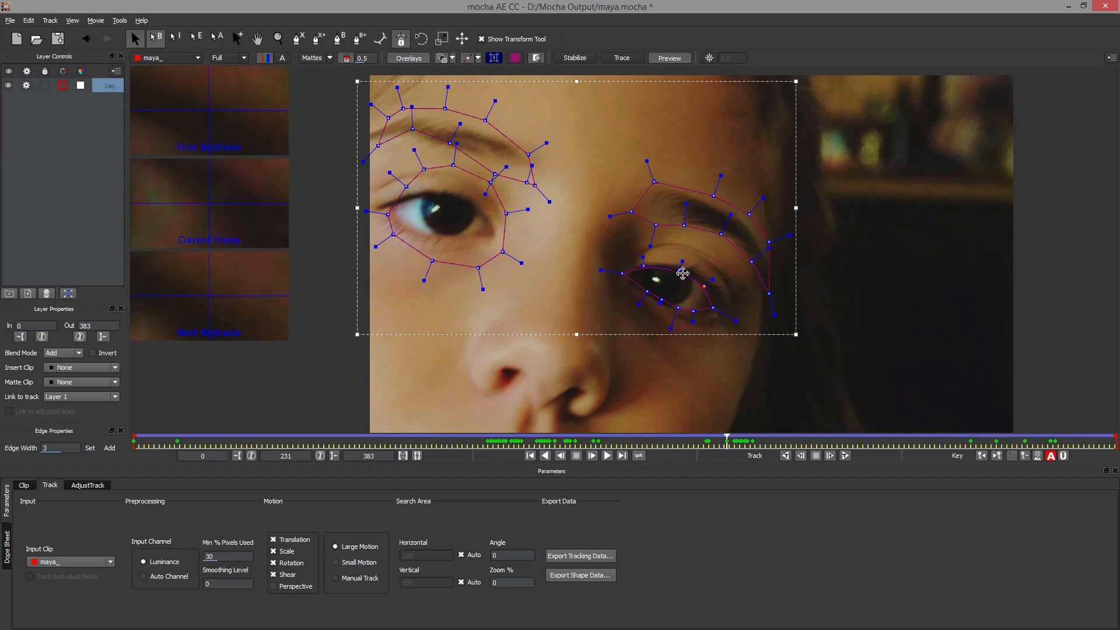
pyautogui.moveTo(683, 272); pyautogui.dragTo(645, 293)
pyautogui.click(678, 308)
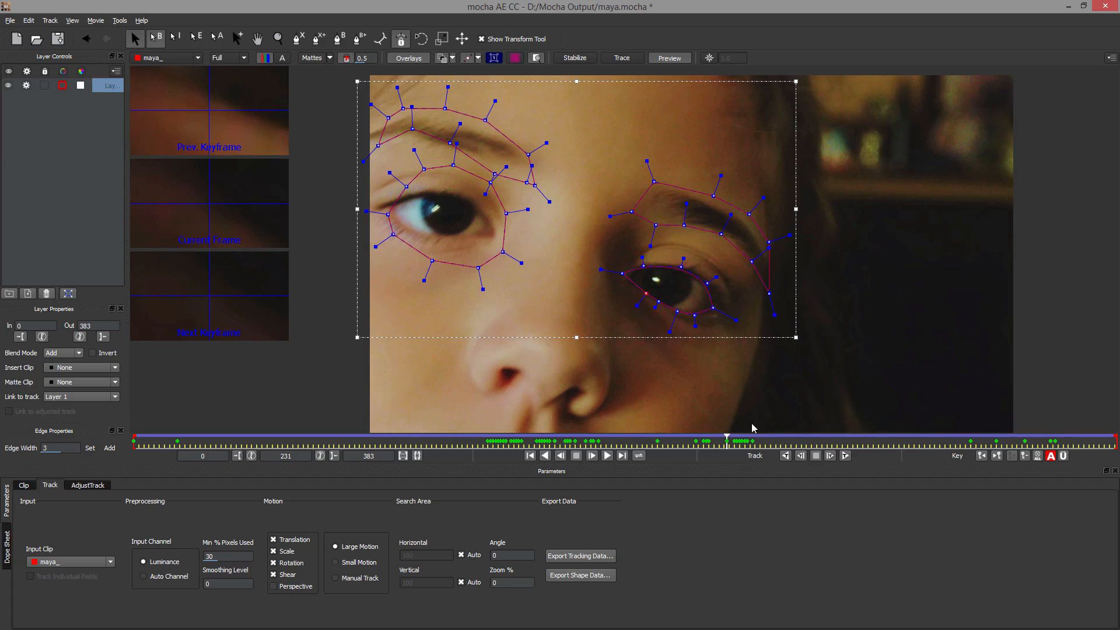
# Step: At frame 233, move the right-side eye spline's upper-lid and outer-side points outward to follow the lid
pyautogui.moveTo(727, 443); pyautogui.dragTo(732, 443)
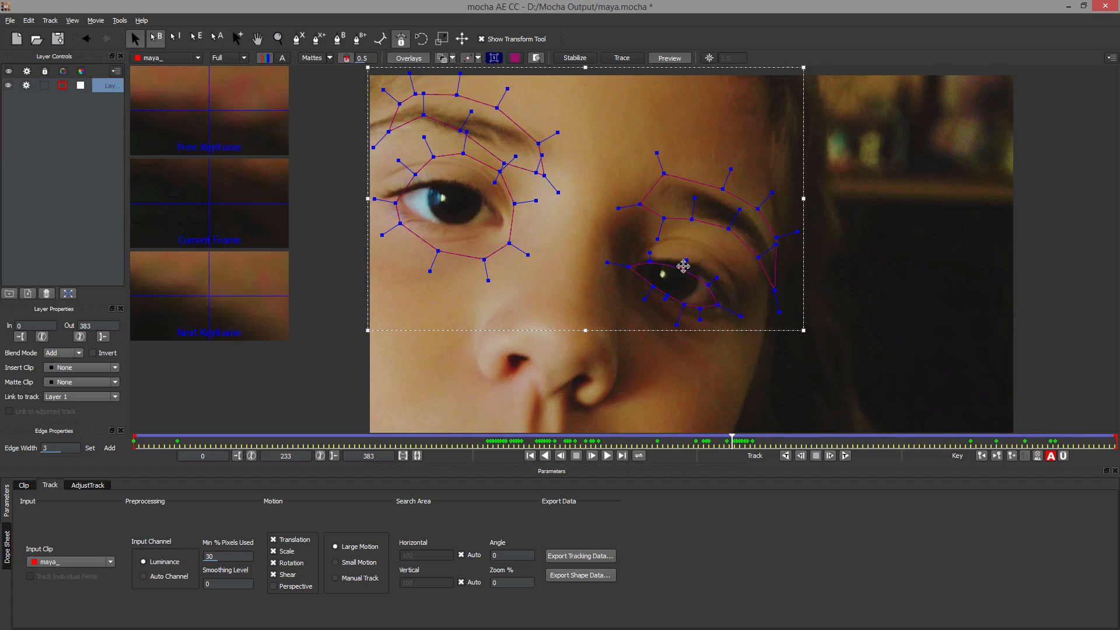
pyautogui.moveTo(683, 266); pyautogui.dragTo(689, 262)
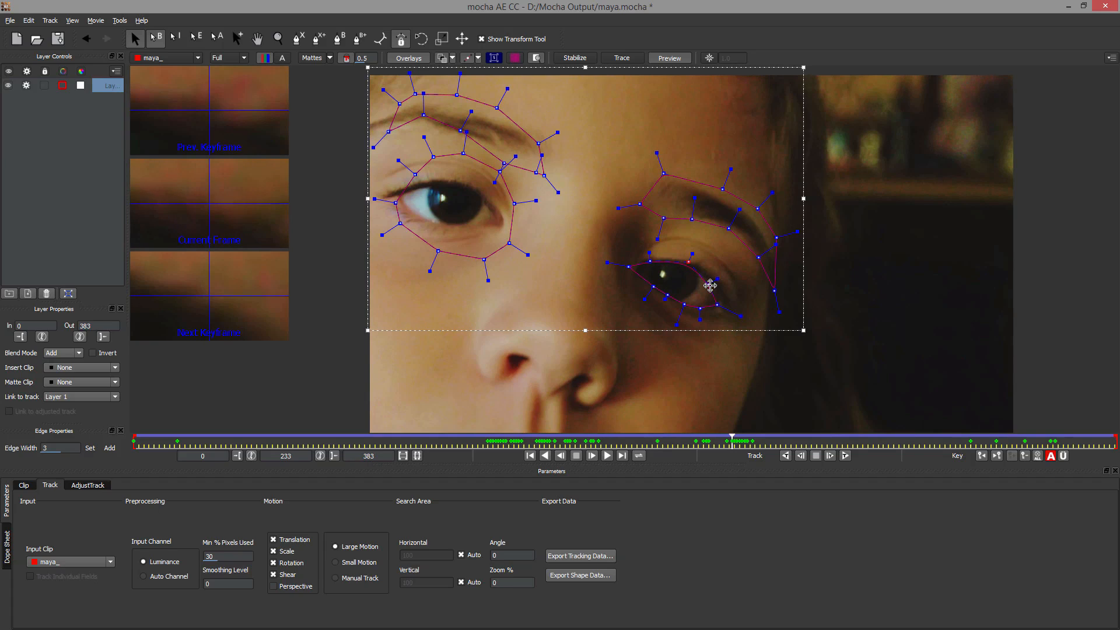
pyautogui.click(715, 282)
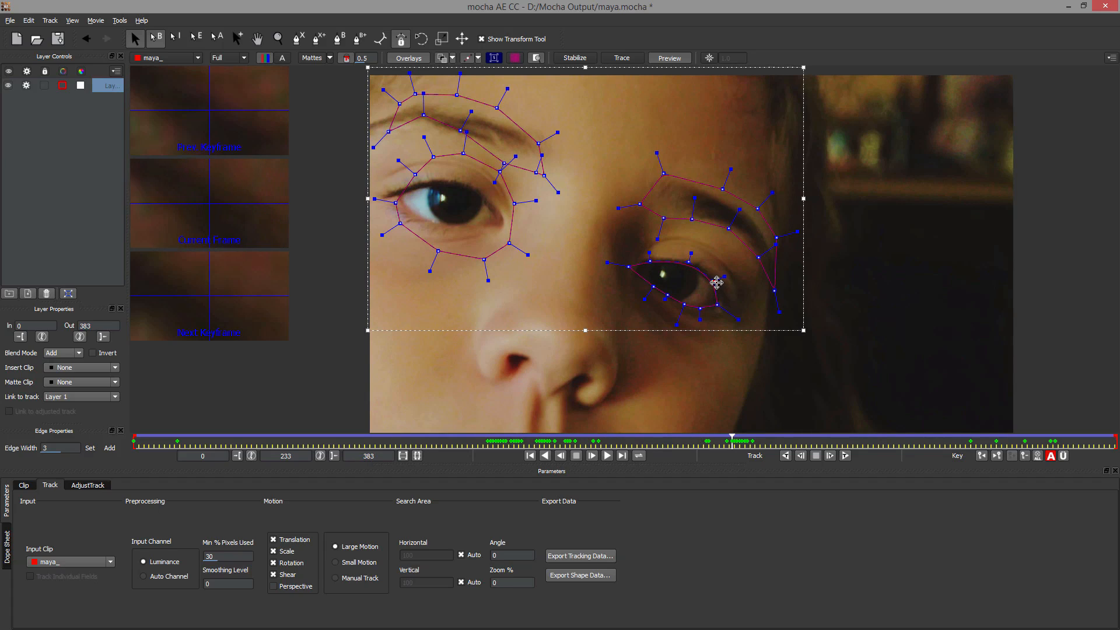
# Step: At frame 136, refit the right-side eye spline's upper-lid points and inner corner to the eye
pyautogui.moveTo(732, 441); pyautogui.dragTo(711, 436)
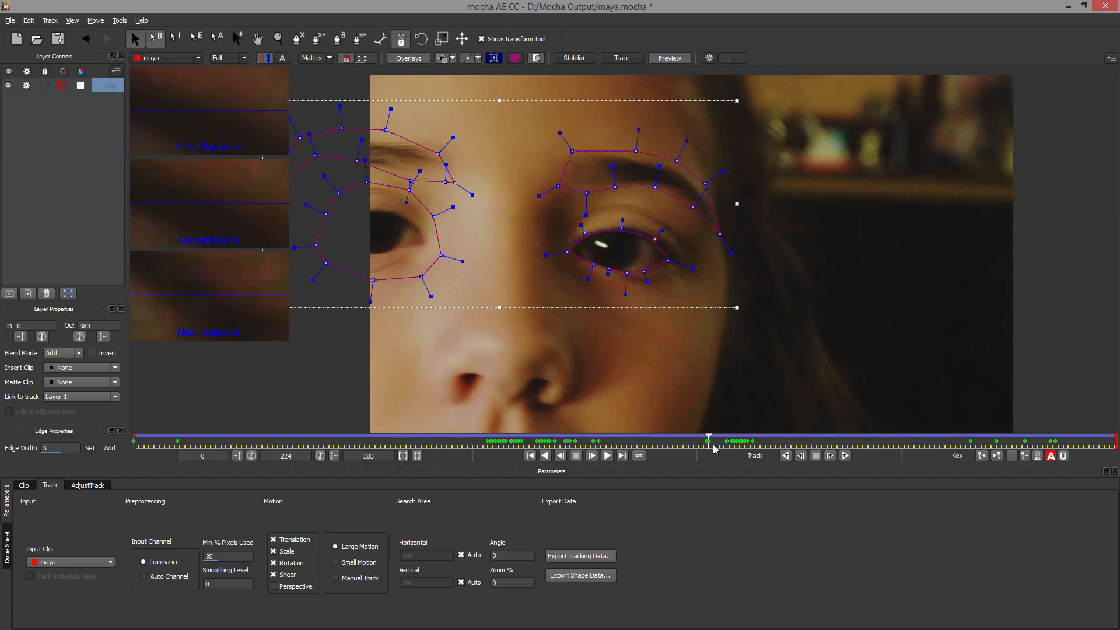
pyautogui.moveTo(709, 442); pyautogui.dragTo(483, 416)
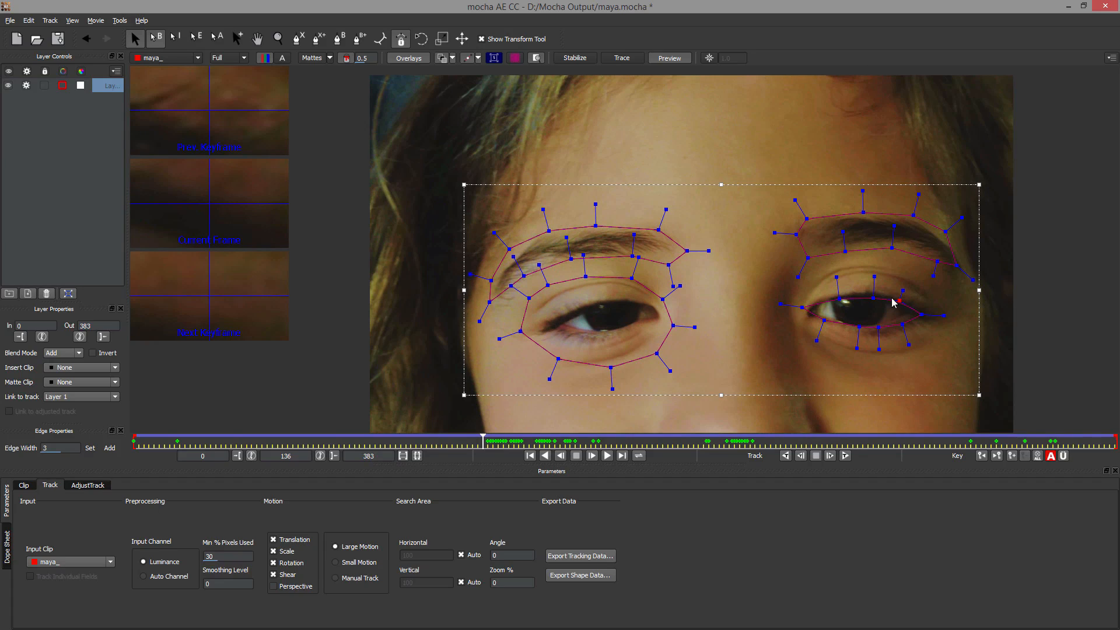
pyautogui.moveTo(893, 302); pyautogui.dragTo(842, 294)
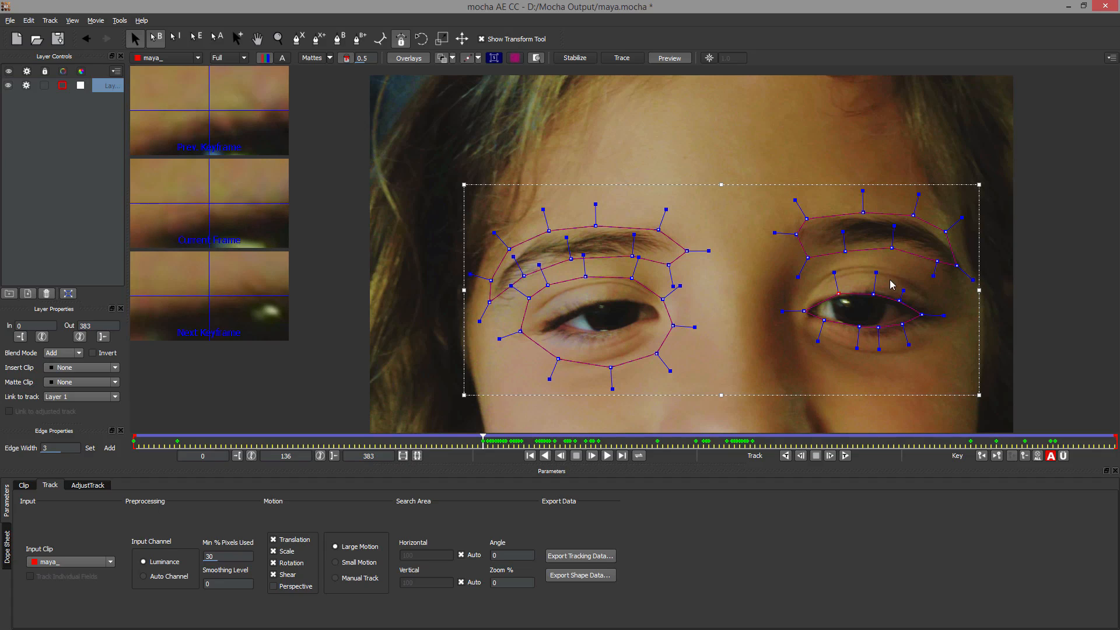
pyautogui.moveTo(876, 271); pyautogui.dragTo(836, 284)
# Step: At frame 77, select the right-side eye spline's upper-lid points together and raise them to the lid edge
pyautogui.moveTo(483, 444); pyautogui.dragTo(333, 432)
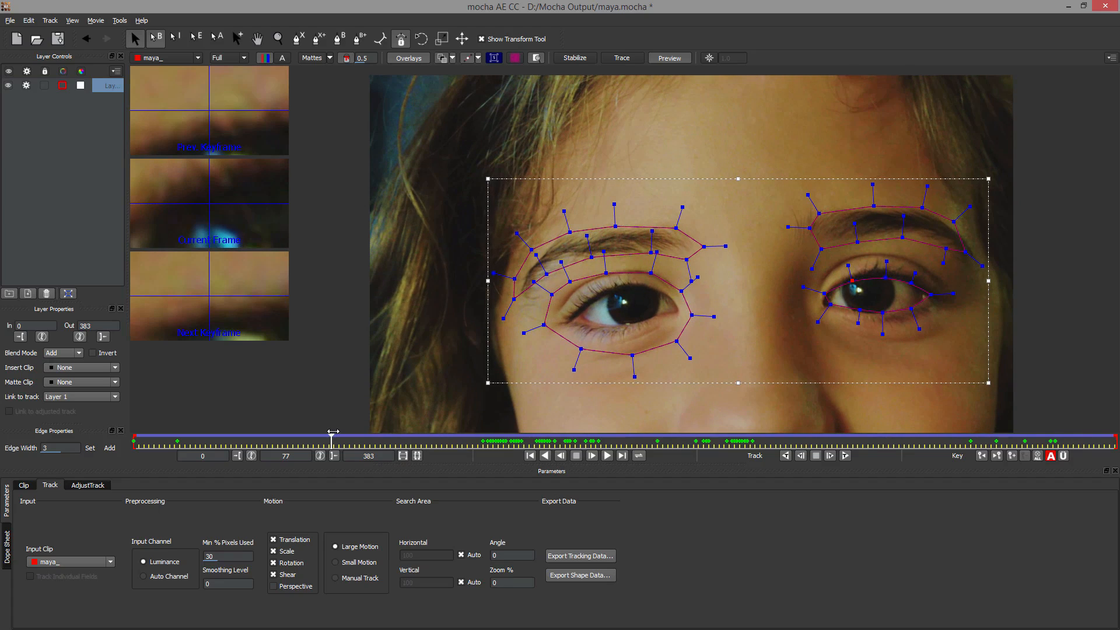
pyautogui.click(927, 272)
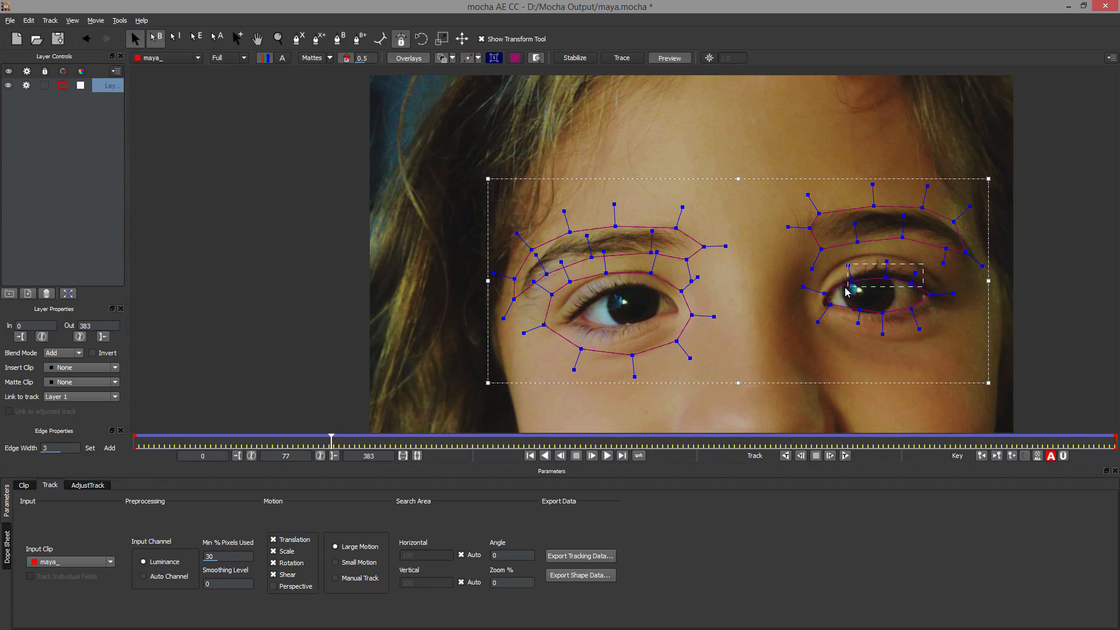
pyautogui.moveTo(847, 289); pyautogui.dragTo(877, 250)
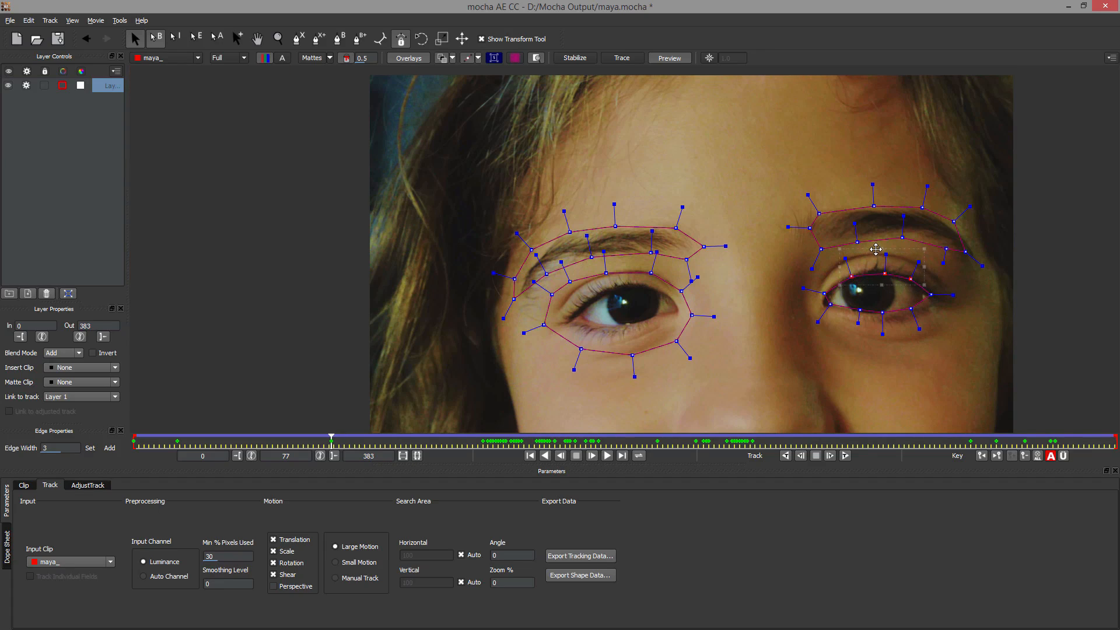
pyautogui.click(876, 249)
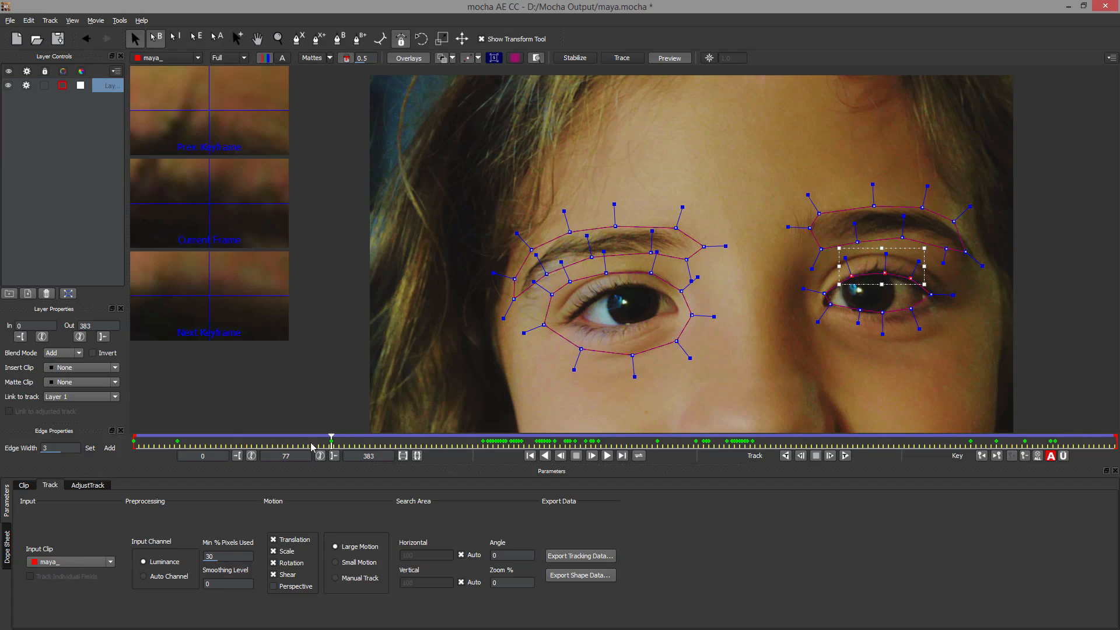
# Step: Lower the right-side eye spline's upper-lid points onto the lid at frame 72 and raise them at frame 14
pyautogui.moveTo(332, 441); pyautogui.dragTo(320, 438)
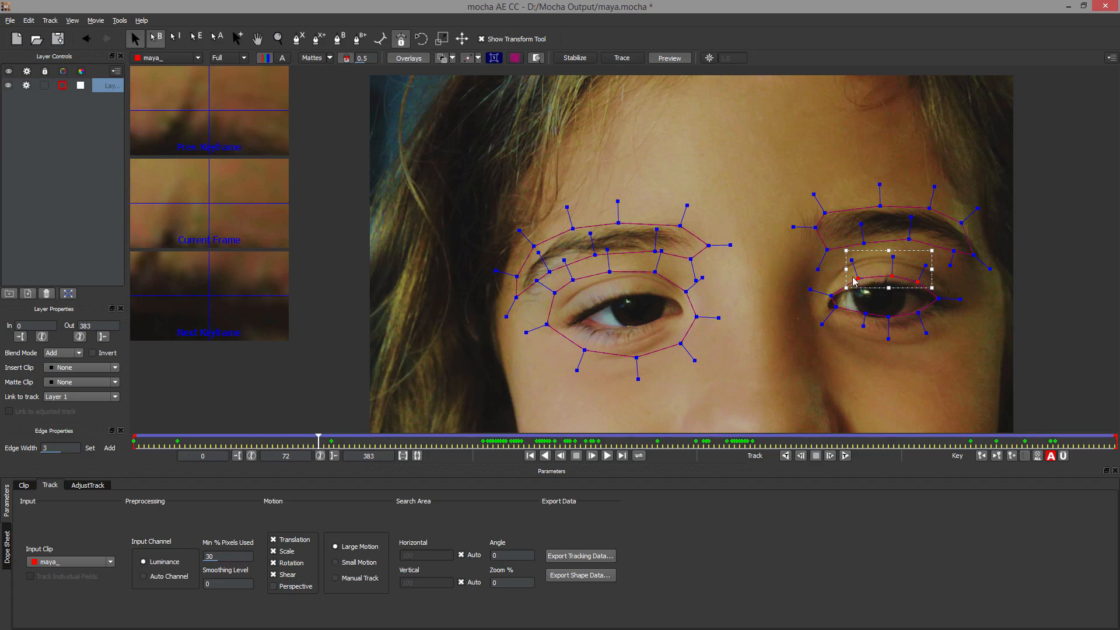
pyautogui.moveTo(889, 251); pyautogui.dragTo(888, 287)
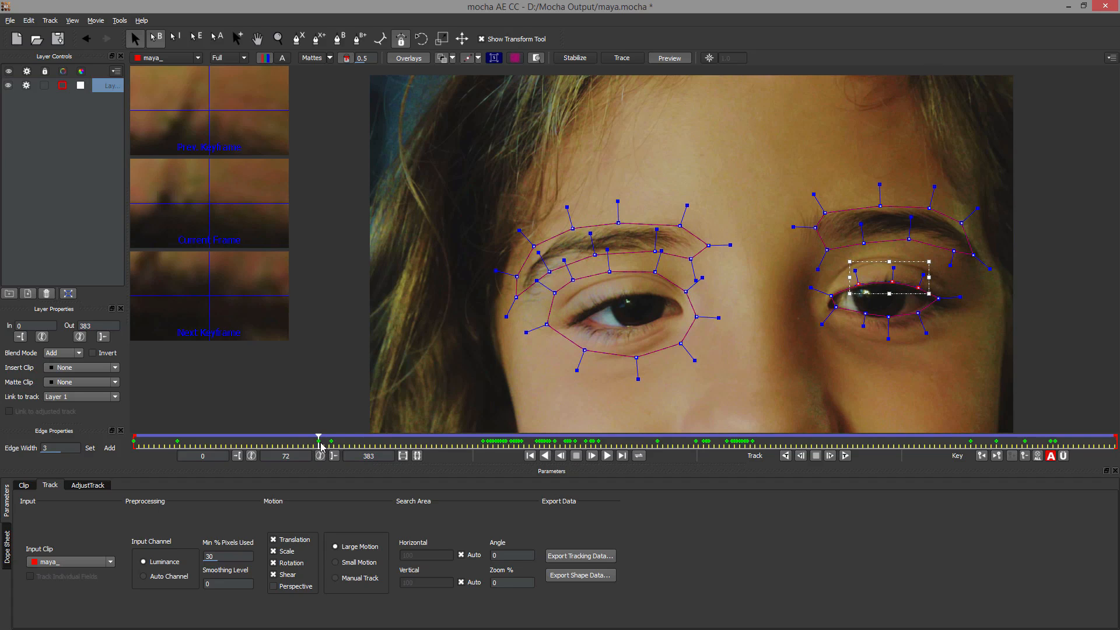
pyautogui.moveTo(319, 443); pyautogui.dragTo(169, 434)
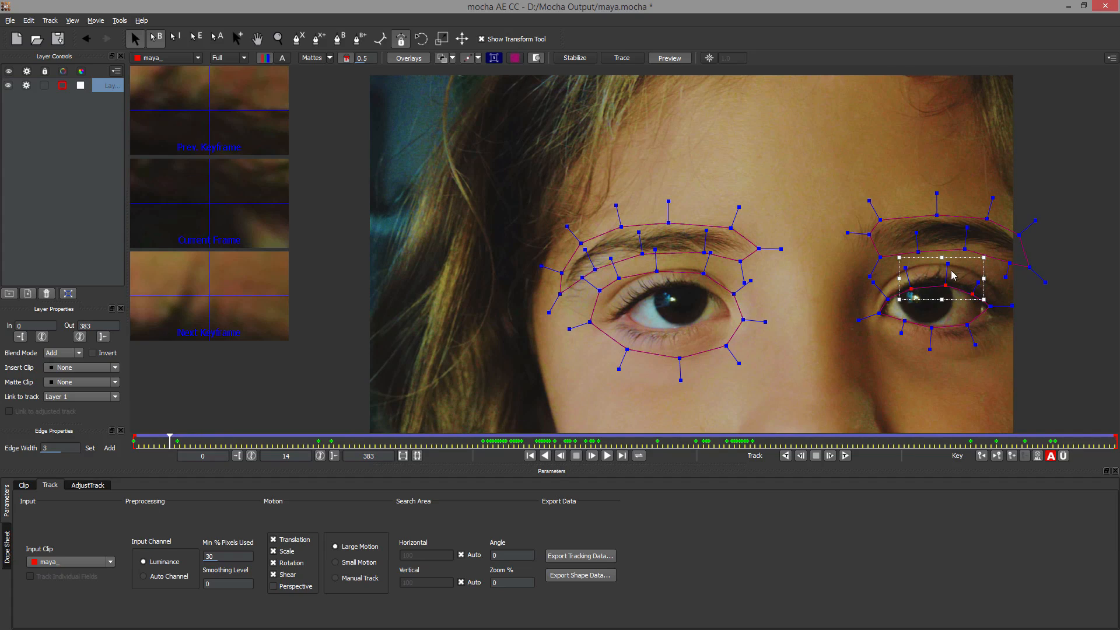
pyautogui.moveTo(946, 282); pyautogui.dragTo(945, 275)
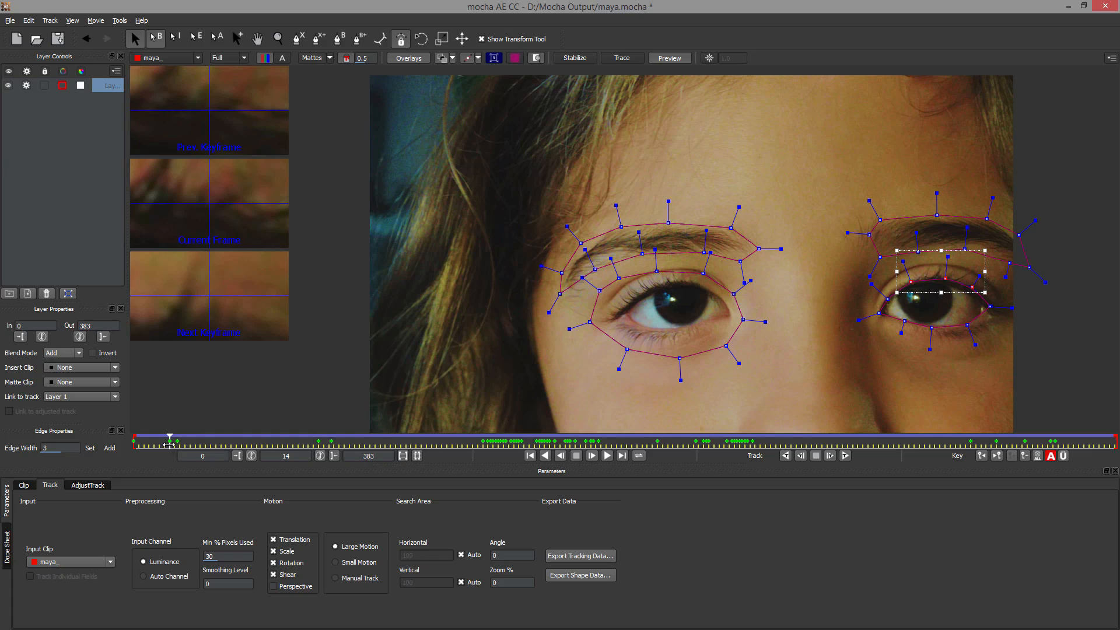
# Step: Select all spline points and scrub through the clip with the planar surface temporarily displayed to check the track
pyautogui.moveTo(167, 445); pyautogui.dragTo(407, 454)
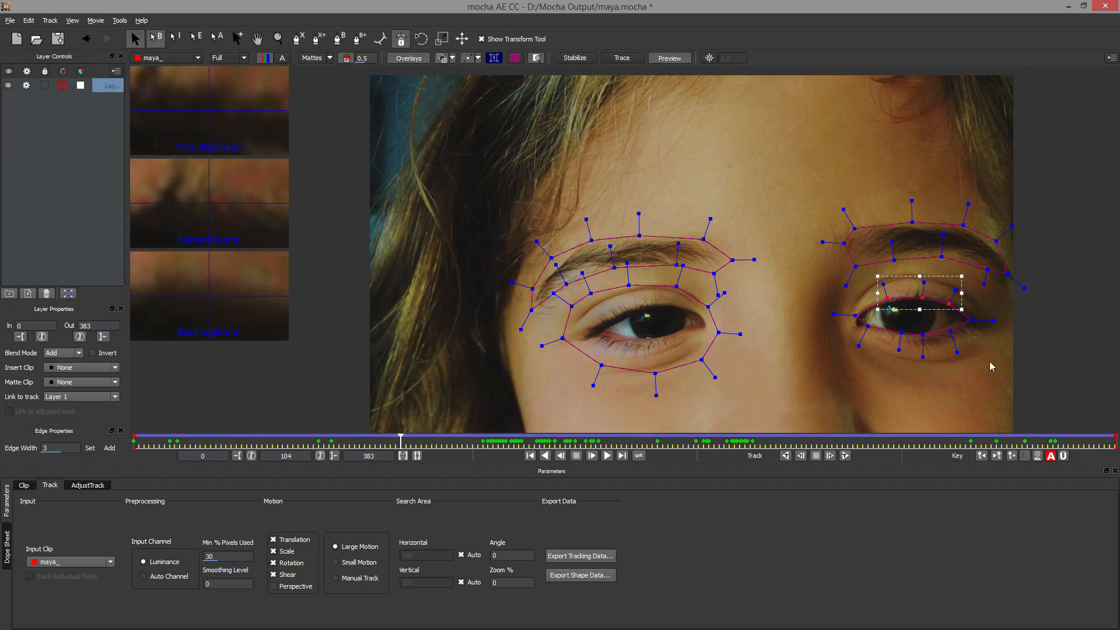
pyautogui.hotkey('ctrl', 'a')
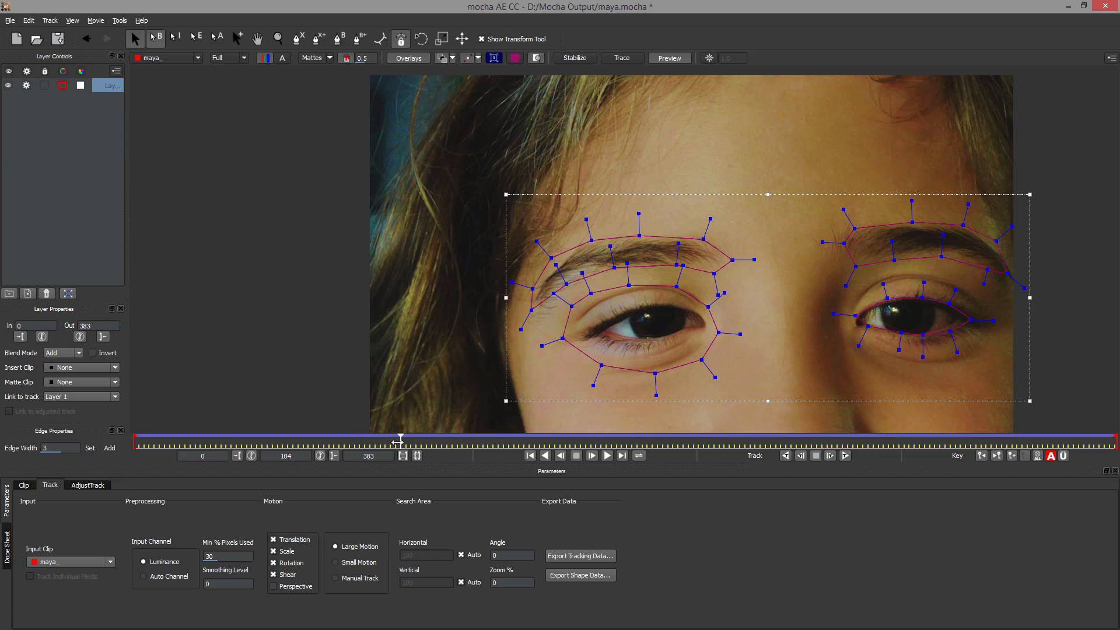
pyautogui.moveTo(398, 441); pyautogui.dragTo(134, 442)
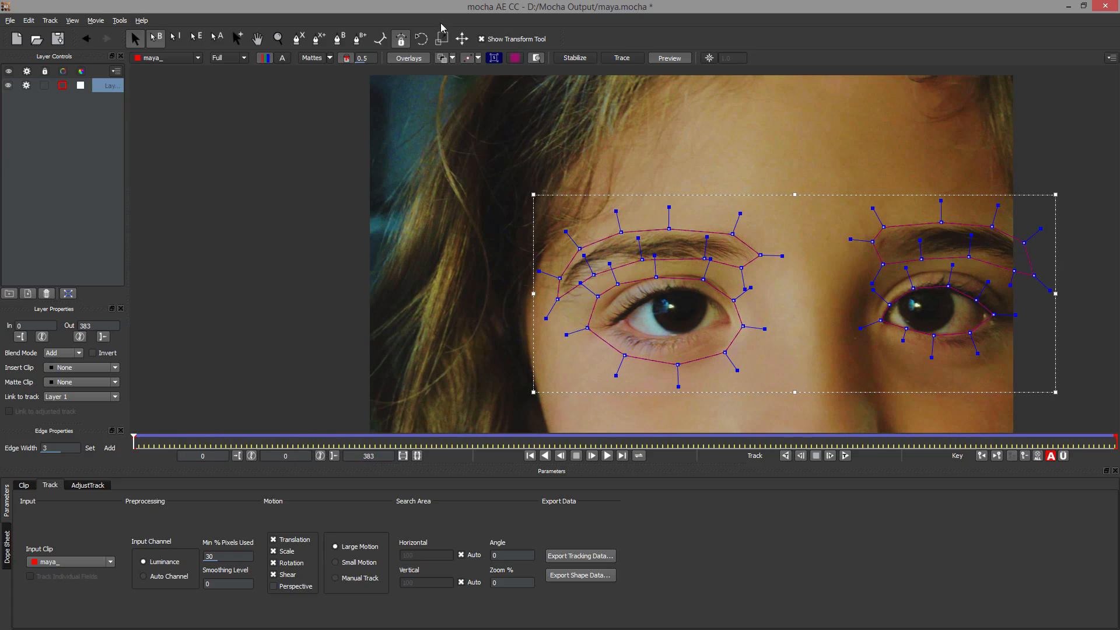
pyautogui.click(499, 60)
pyautogui.moveTo(143, 448); pyautogui.dragTo(527, 451)
pyautogui.moveTo(1069, 307); pyautogui.dragTo(1033, 233)
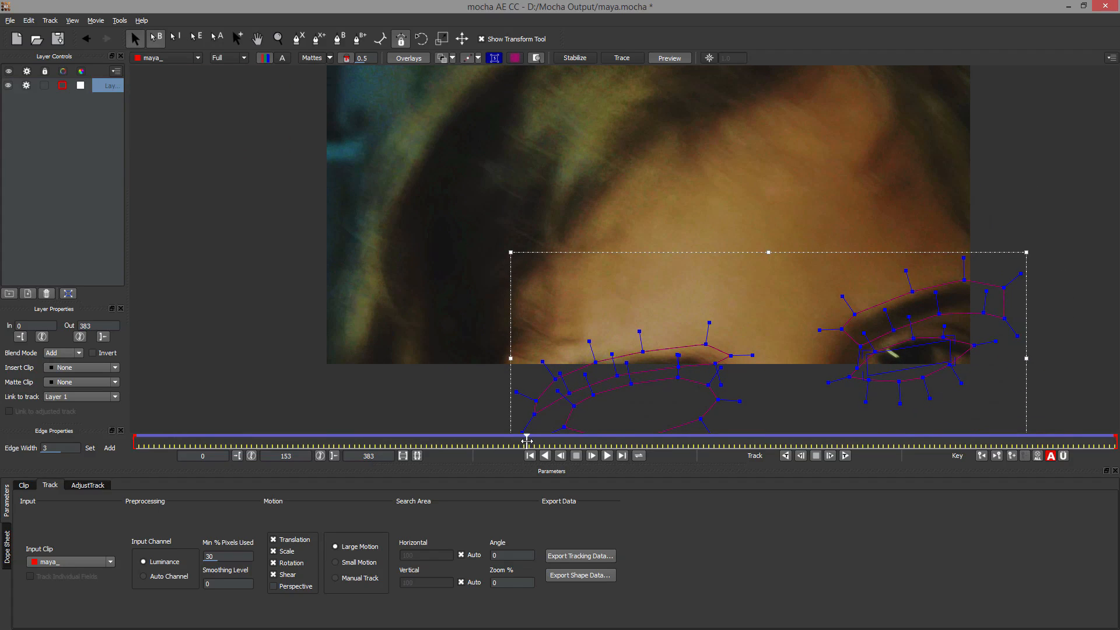
pyautogui.moveTo(527, 441); pyautogui.dragTo(134, 449)
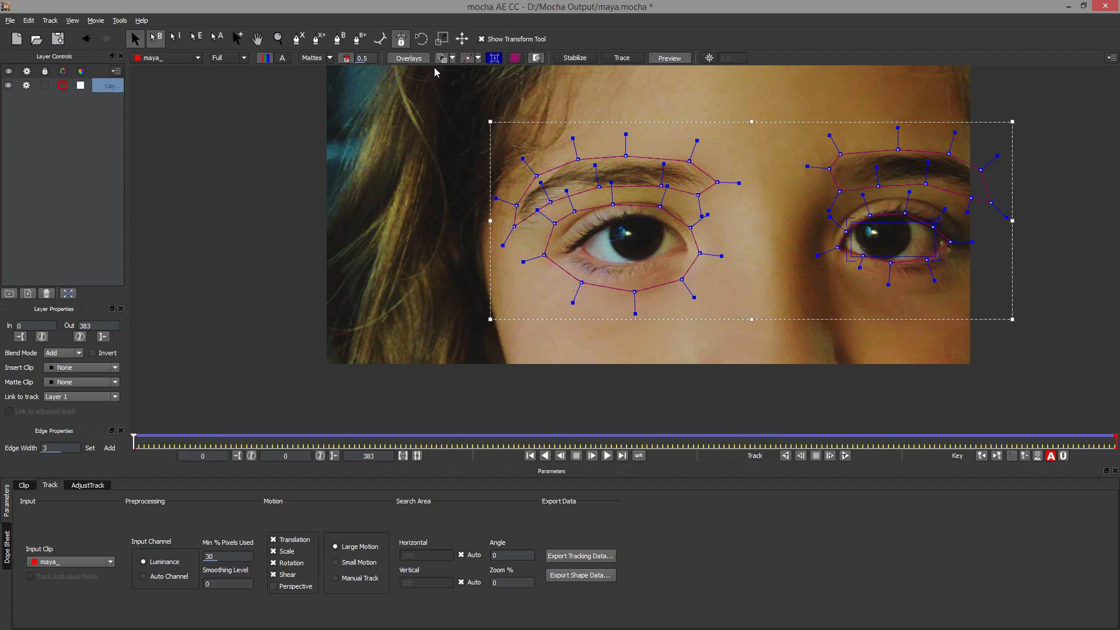
pyautogui.click(494, 58)
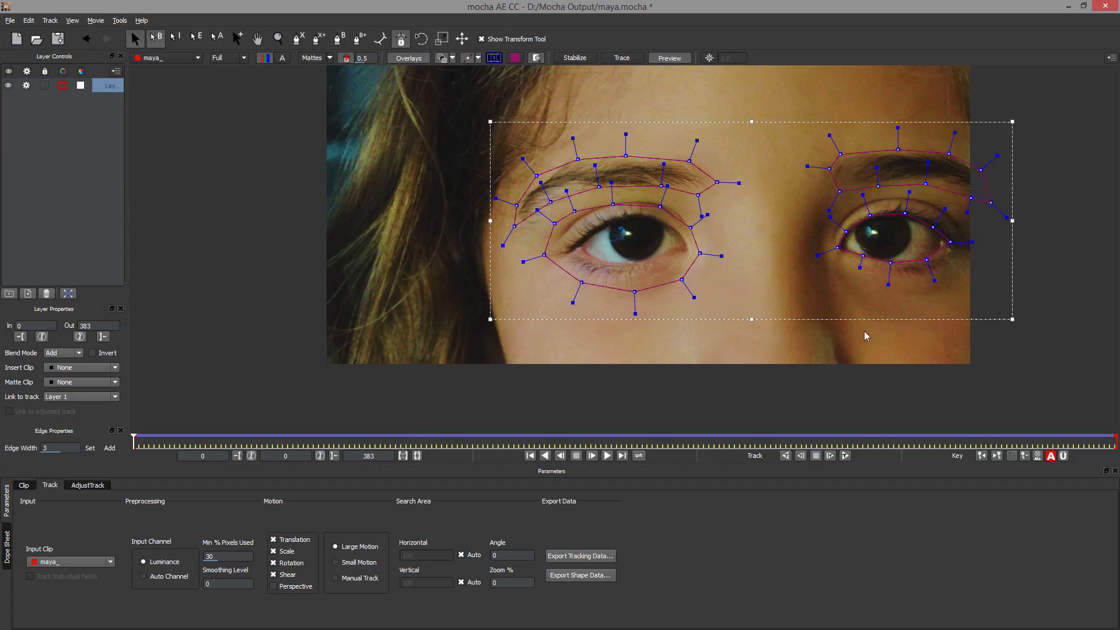
# Step: Copy the tracking data to the clipboard as After Effects Transform Data and switch to After Effects
pyautogui.click(583, 556)
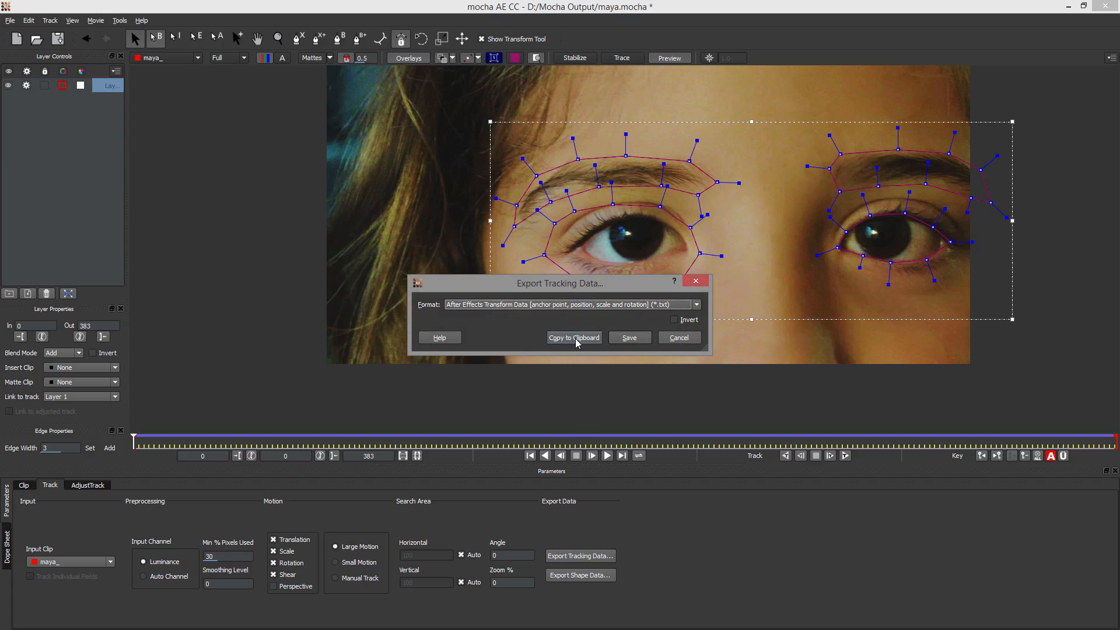
pyautogui.click(575, 338)
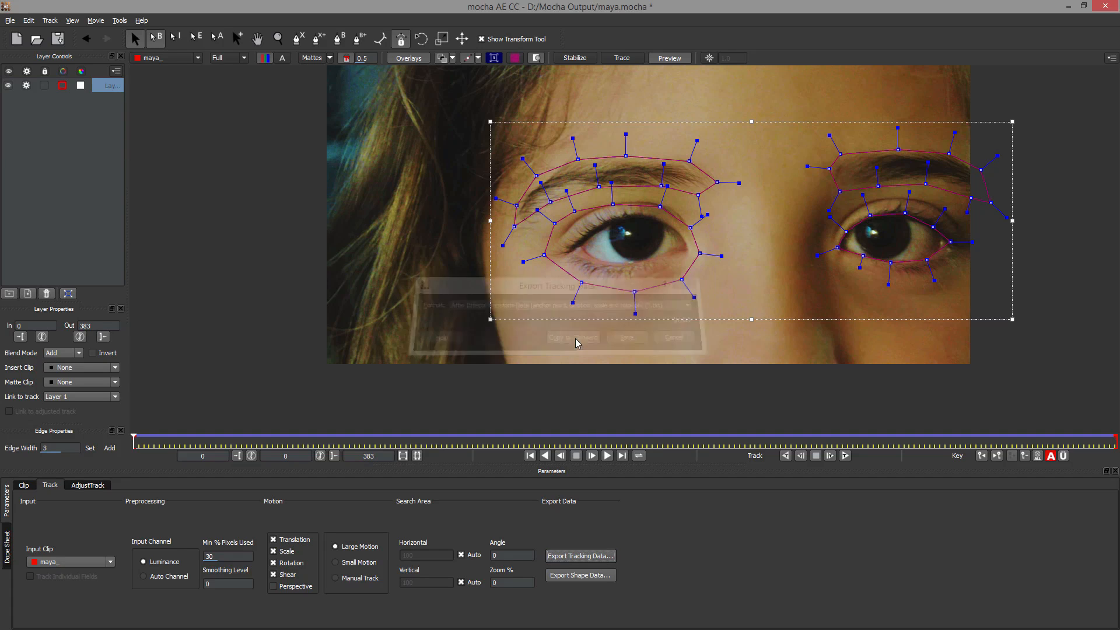
pyautogui.click(1068, 6)
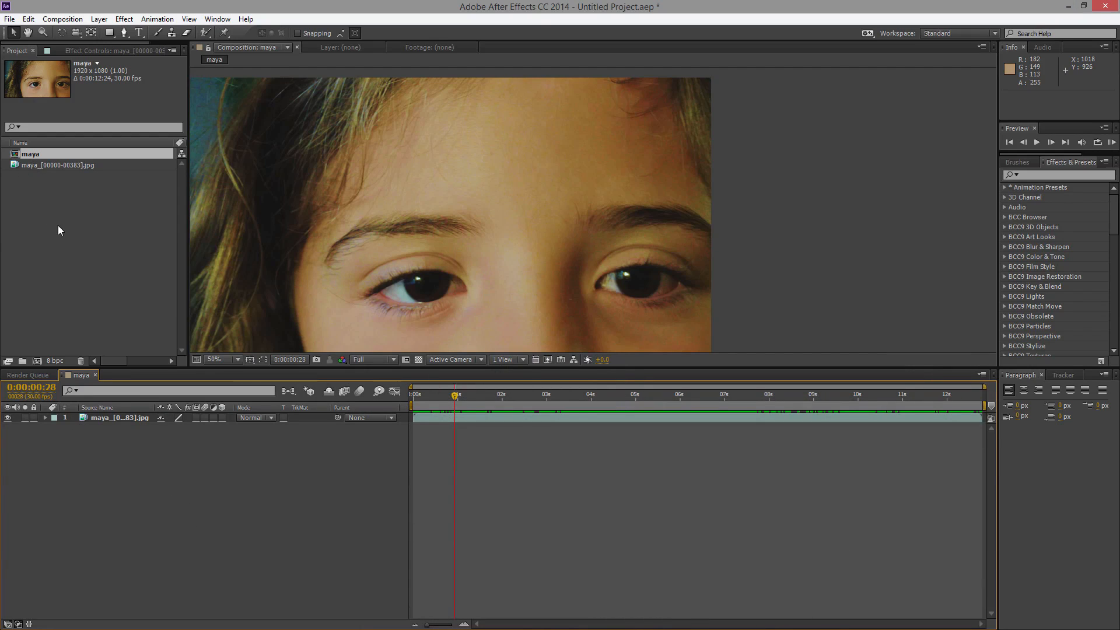
pyautogui.hotkey('ctrl', 'n')
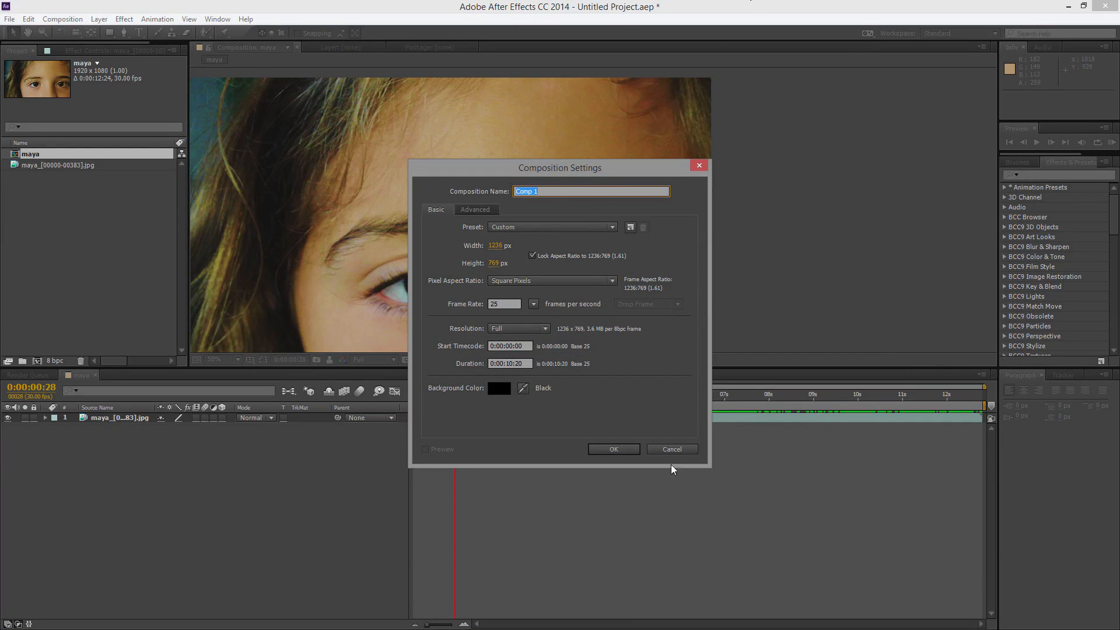
pyautogui.click(671, 450)
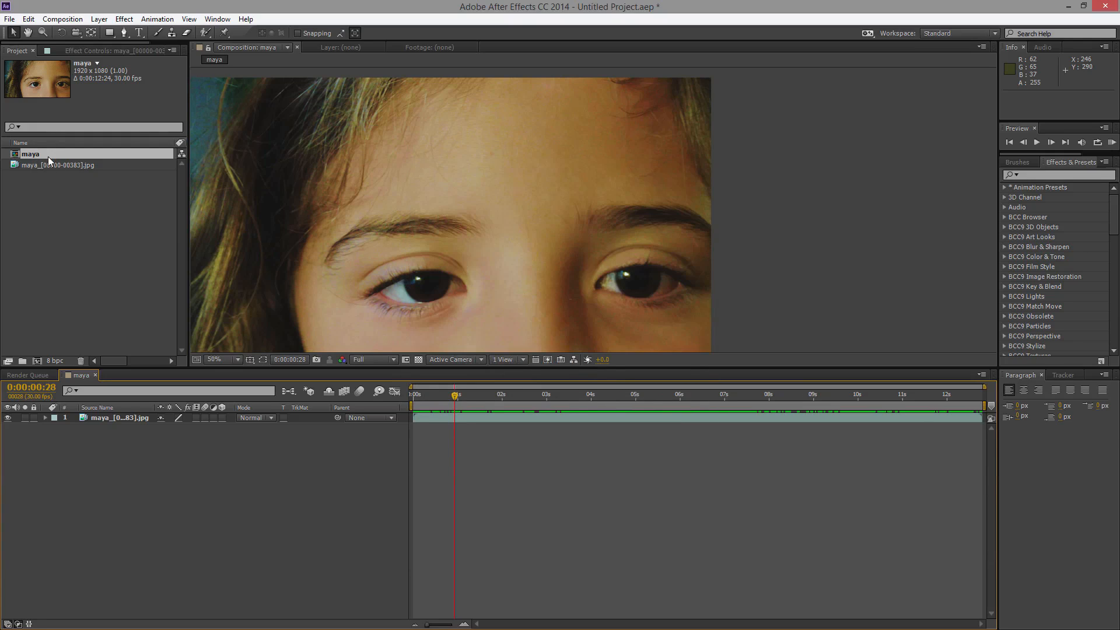
pyautogui.moveTo(56, 166); pyautogui.dragTo(35, 362)
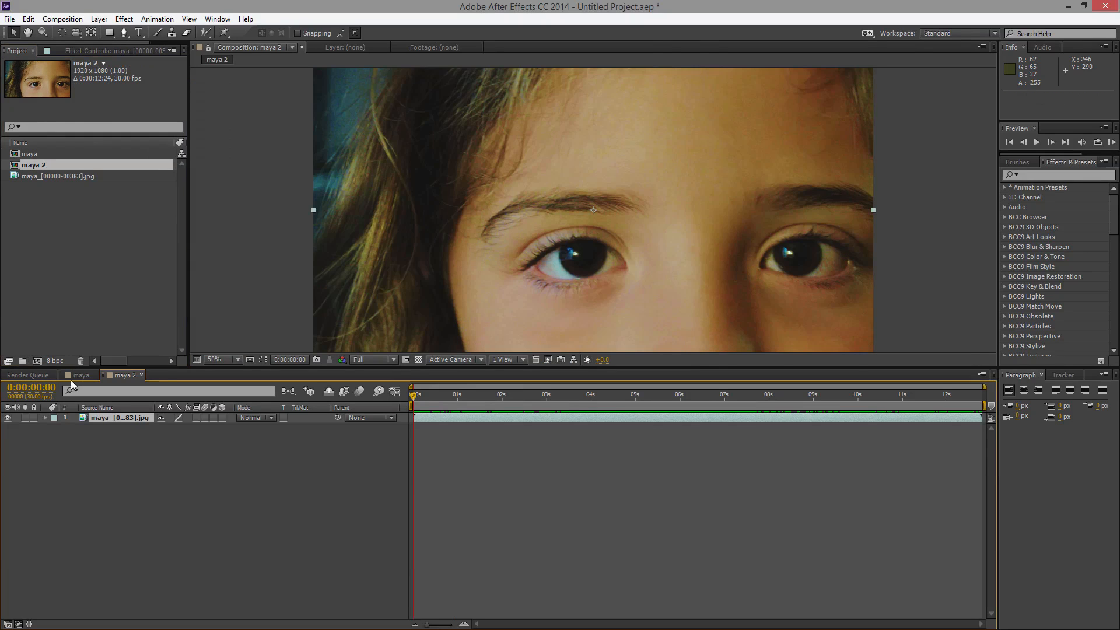
# Step: Rename the maya 2 composition as hub and select its maya footage layer
pyautogui.rightClick(37, 166)
pyautogui.click(123, 322)
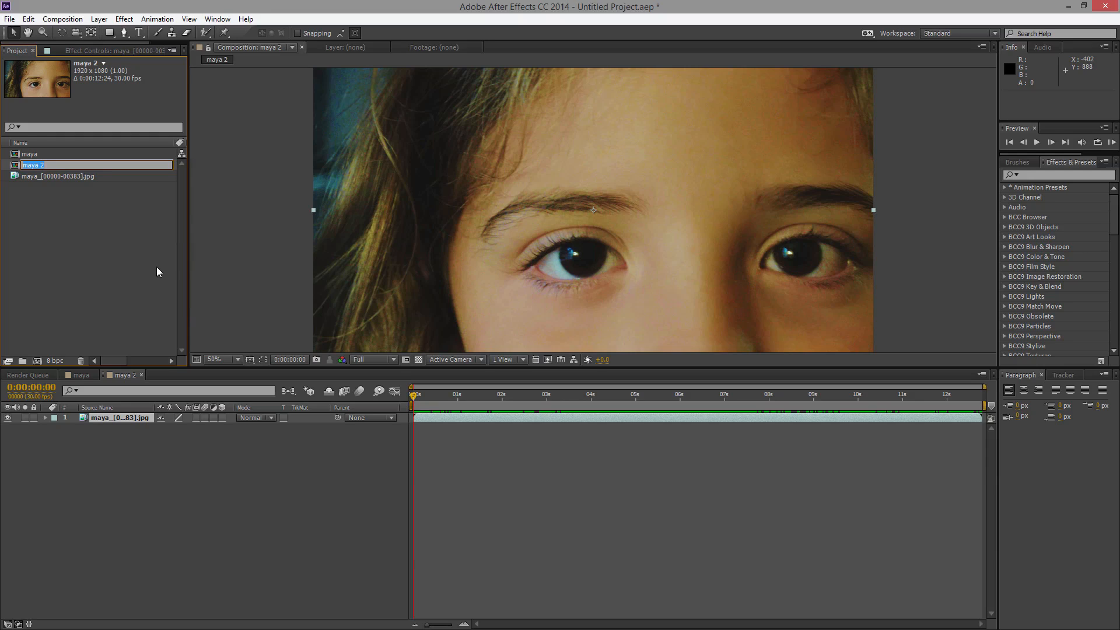
pyautogui.write('hub')
pyautogui.press('Return')
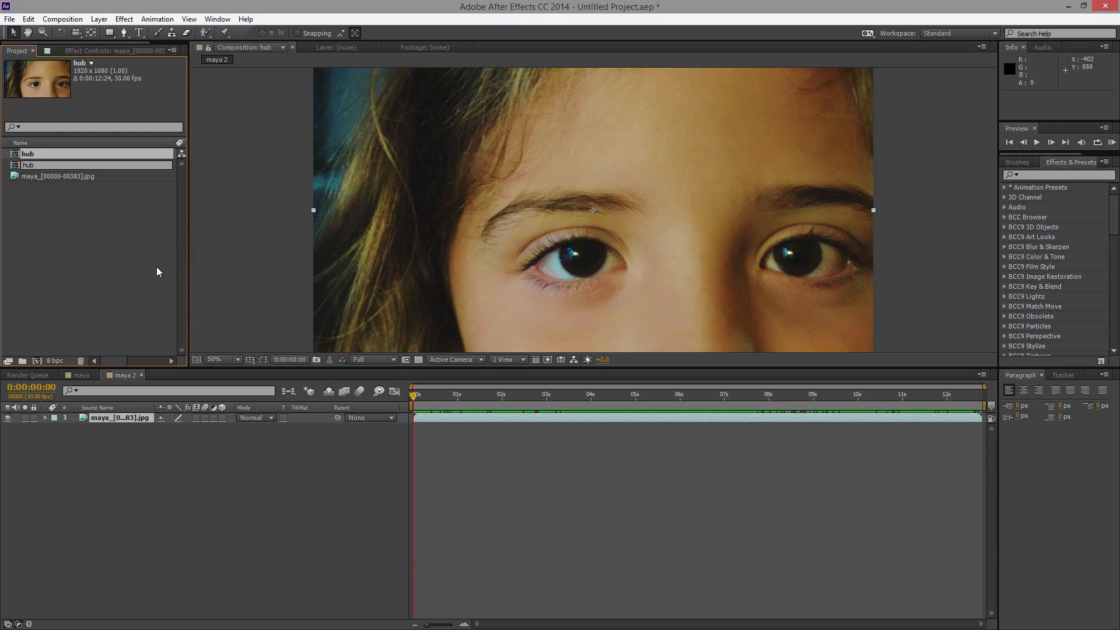
pyautogui.click(159, 460)
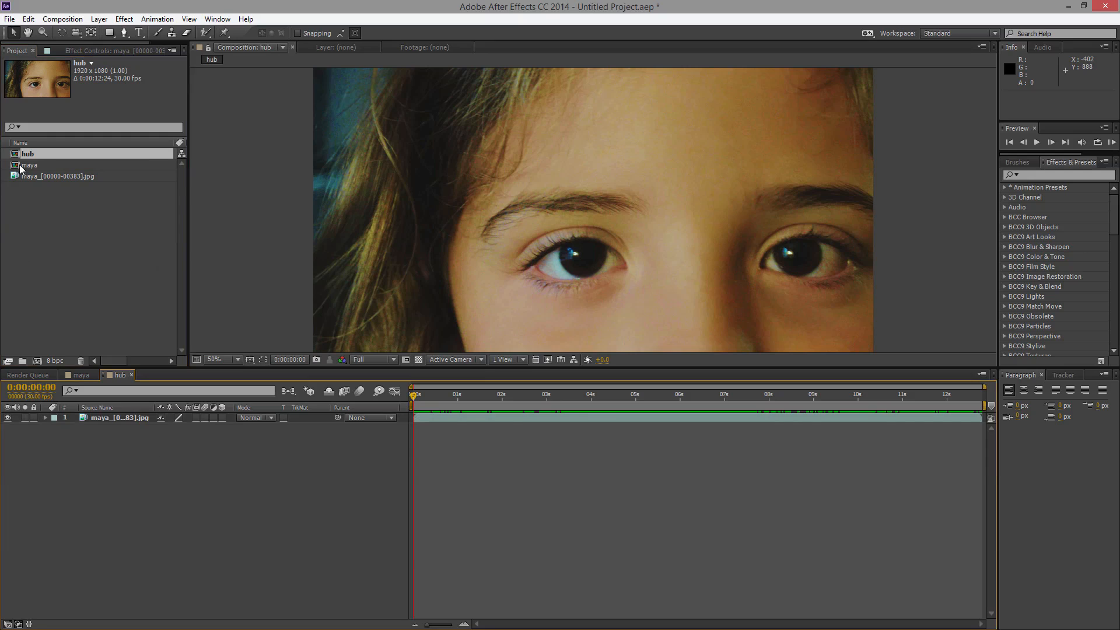
pyautogui.click(34, 154)
pyautogui.click(105, 422)
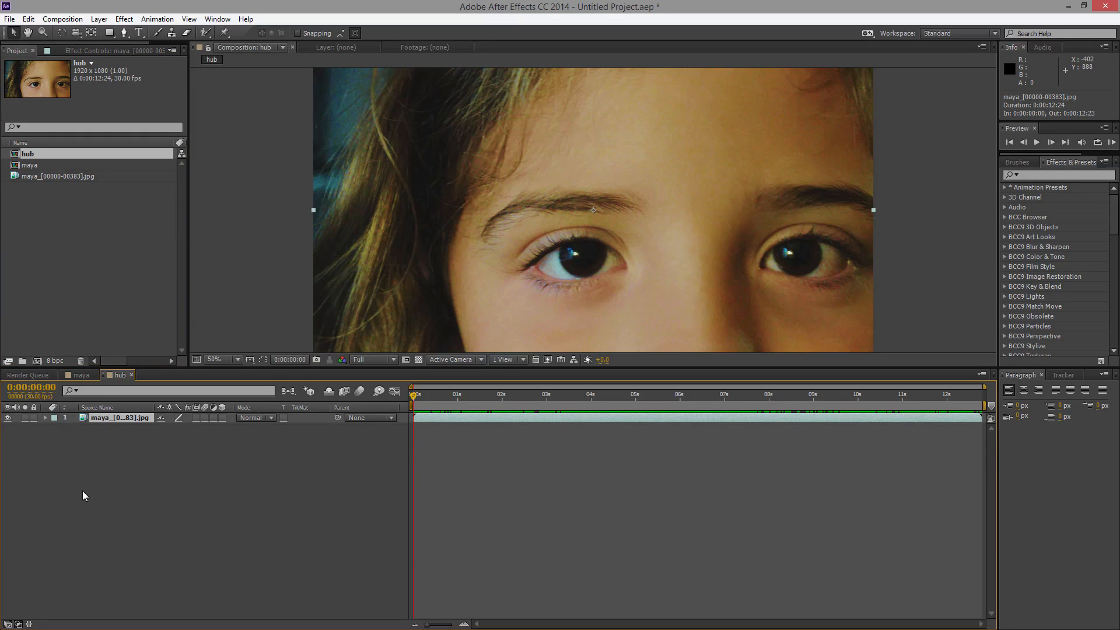
pyautogui.doubleClick(45, 214)
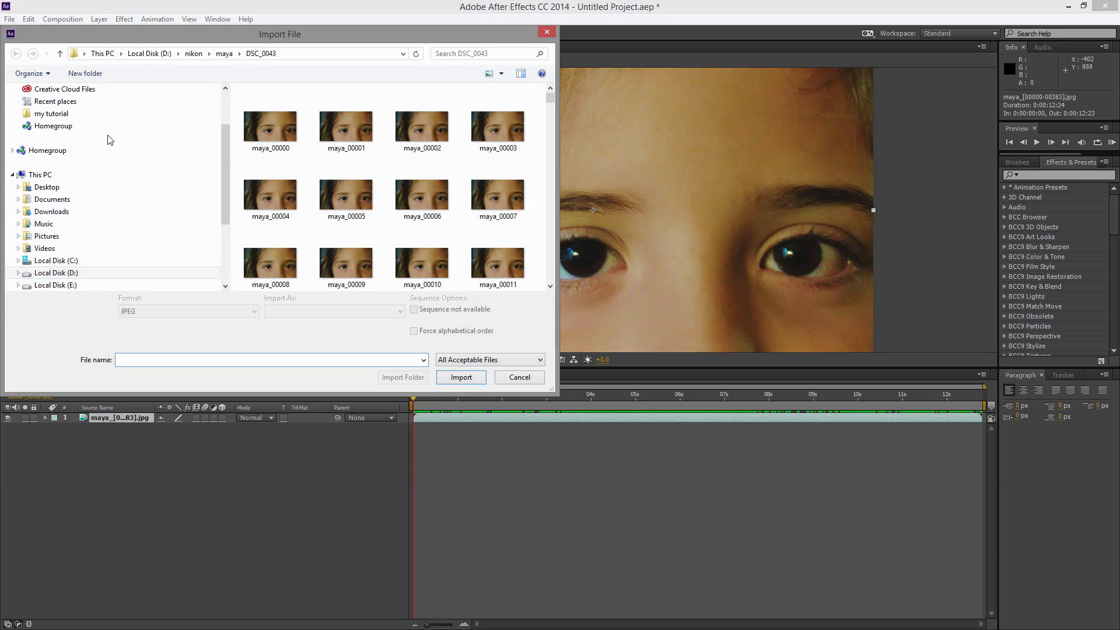
pyautogui.click(52, 199)
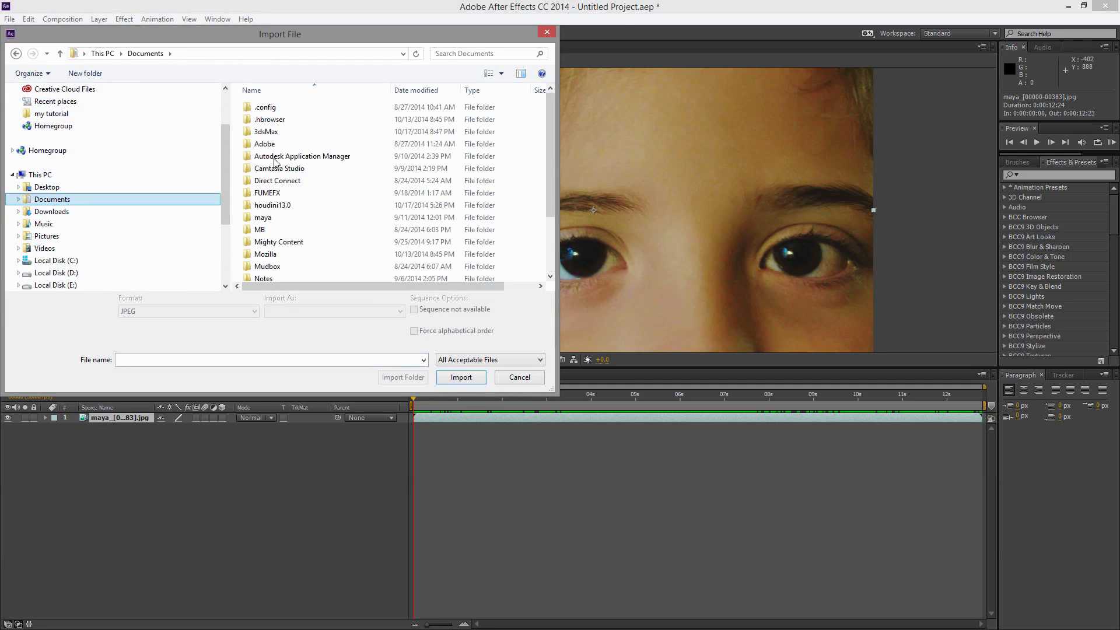
pyautogui.doubleClick(266, 131)
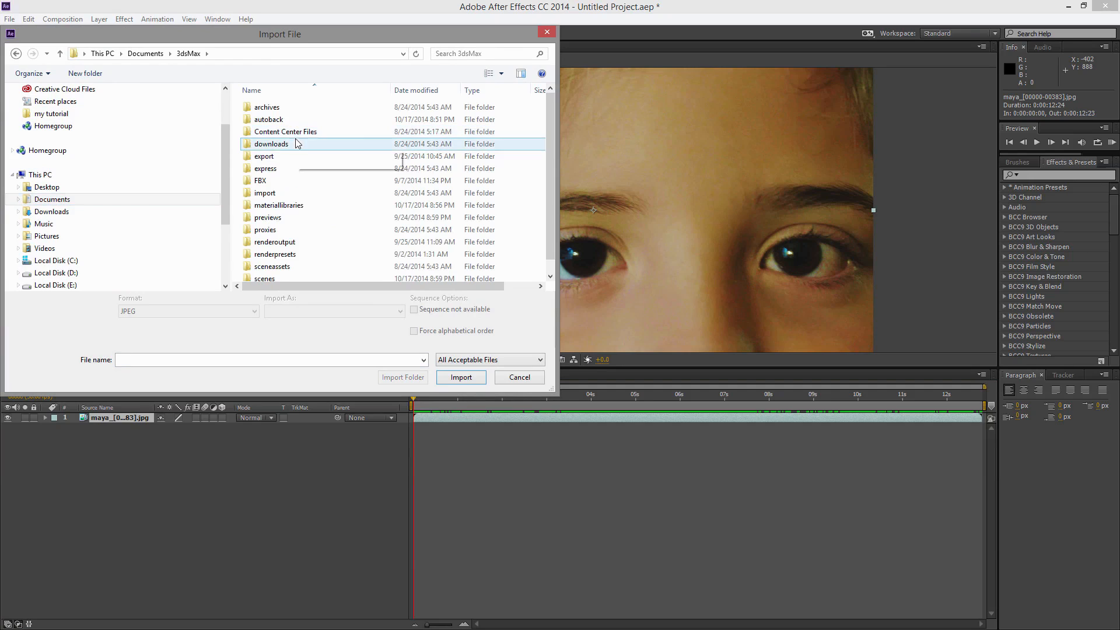
pyautogui.doubleClick(274, 241)
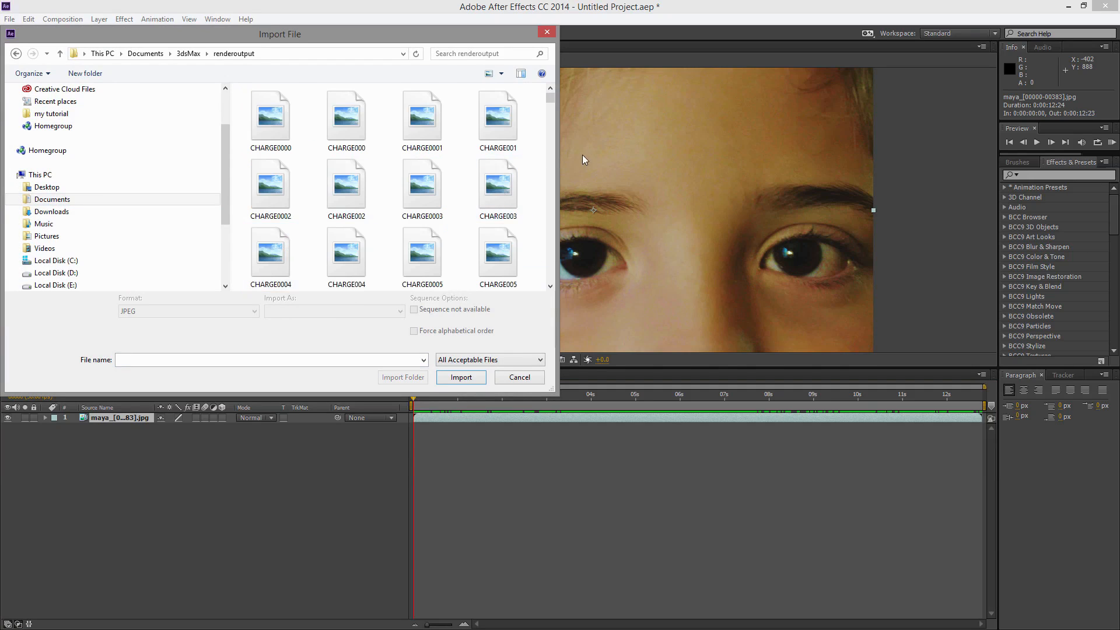
pyautogui.moveTo(548, 104); pyautogui.dragTo(539, 280)
pyautogui.click(423, 184)
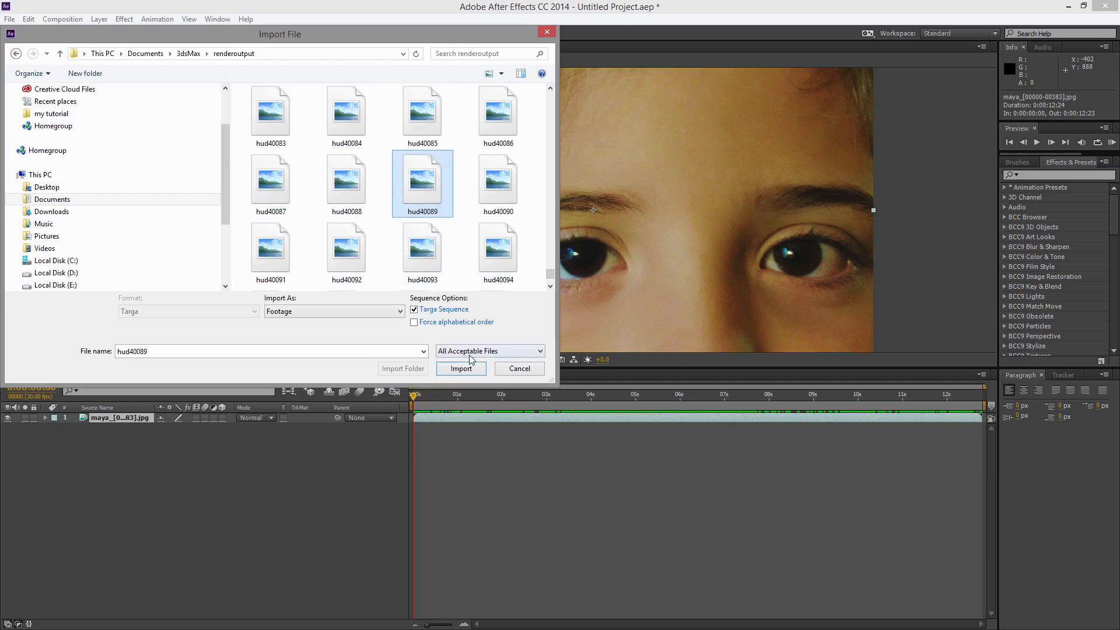
pyautogui.click(460, 369)
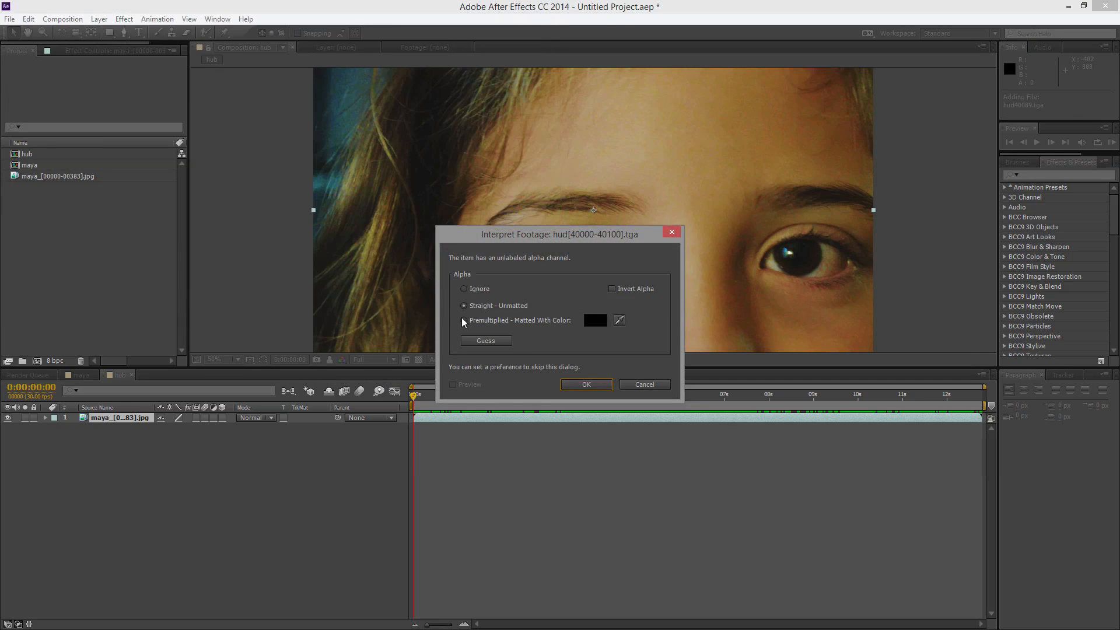
pyautogui.click(587, 385)
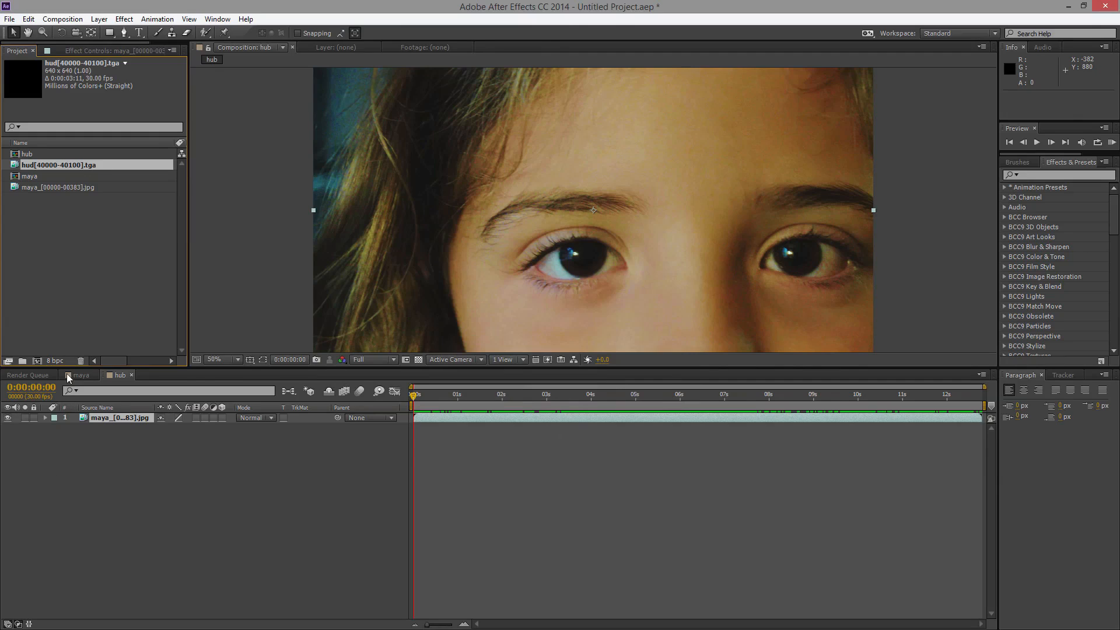
# Step: Add the hud sequence above the maya layer in hub, enable time remapping, and extend it to the composition's end
pyautogui.moveTo(49, 167); pyautogui.dragTo(93, 418)
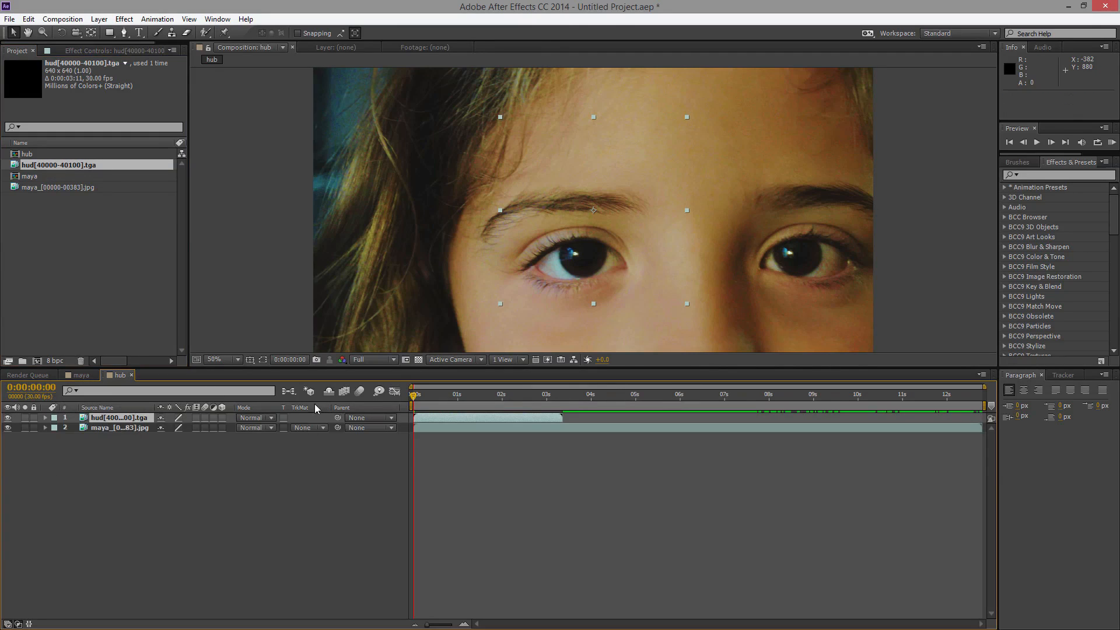
pyautogui.rightClick(142, 421)
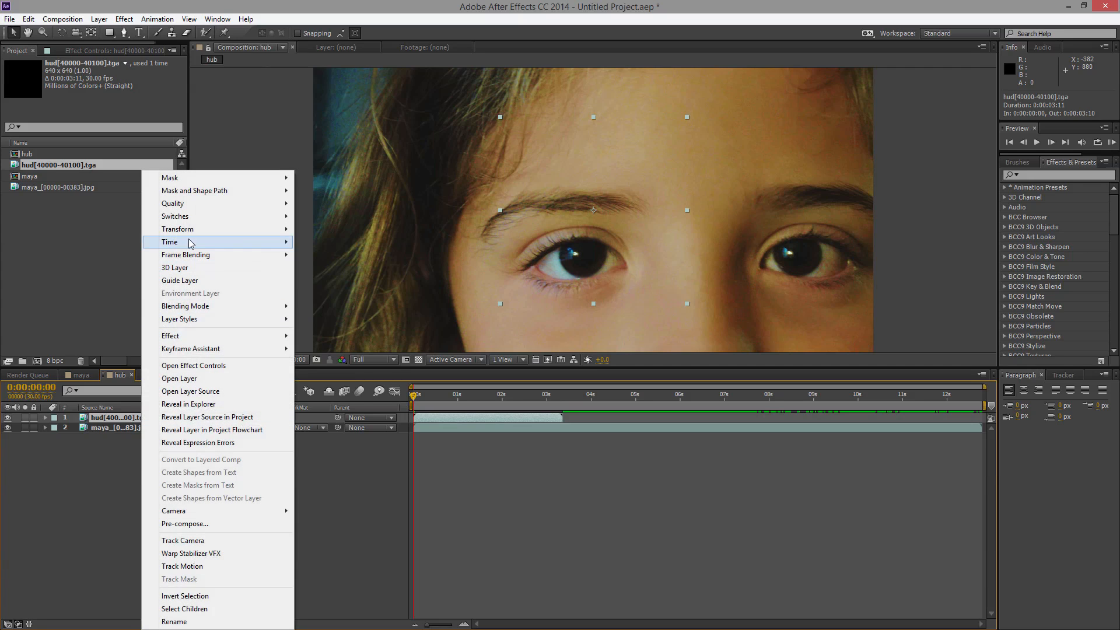
pyautogui.moveTo(191, 241)
pyautogui.click(349, 242)
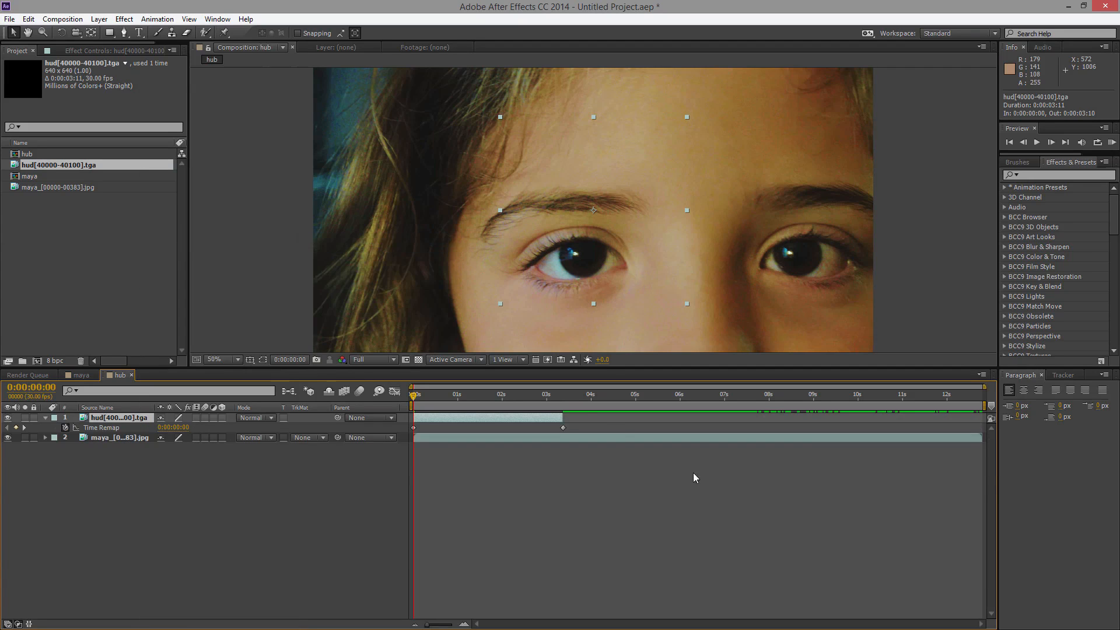
pyautogui.moveTo(580, 423); pyautogui.dragTo(968, 437)
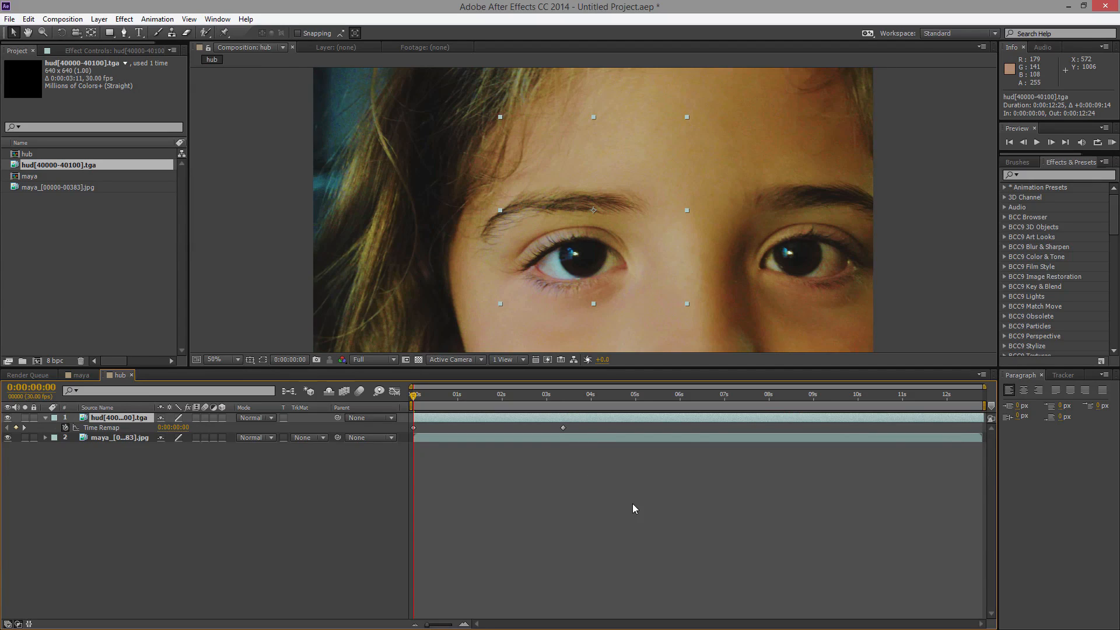
pyautogui.click(569, 496)
# Step: Paste the copied tracking data onto the hud layer at frame 0 and scrub to 0:00:04:15 to check its placement
pyautogui.moveTo(420, 396)
pyautogui.mouseDown()
pyautogui.moveTo(604, 412)
pyautogui.moveTo(410, 413)
pyautogui.moveTo(422, 395)
pyautogui.moveTo(412, 395)
pyautogui.moveTo(446, 396)
pyautogui.moveTo(401, 400)
pyautogui.mouseUp()
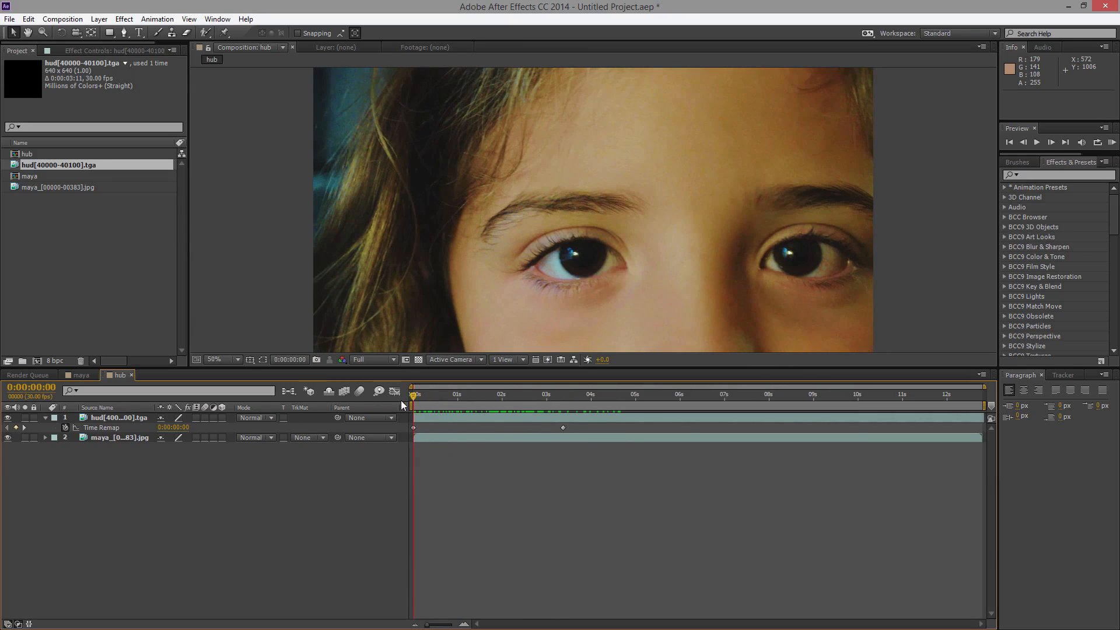
pyautogui.click(118, 418)
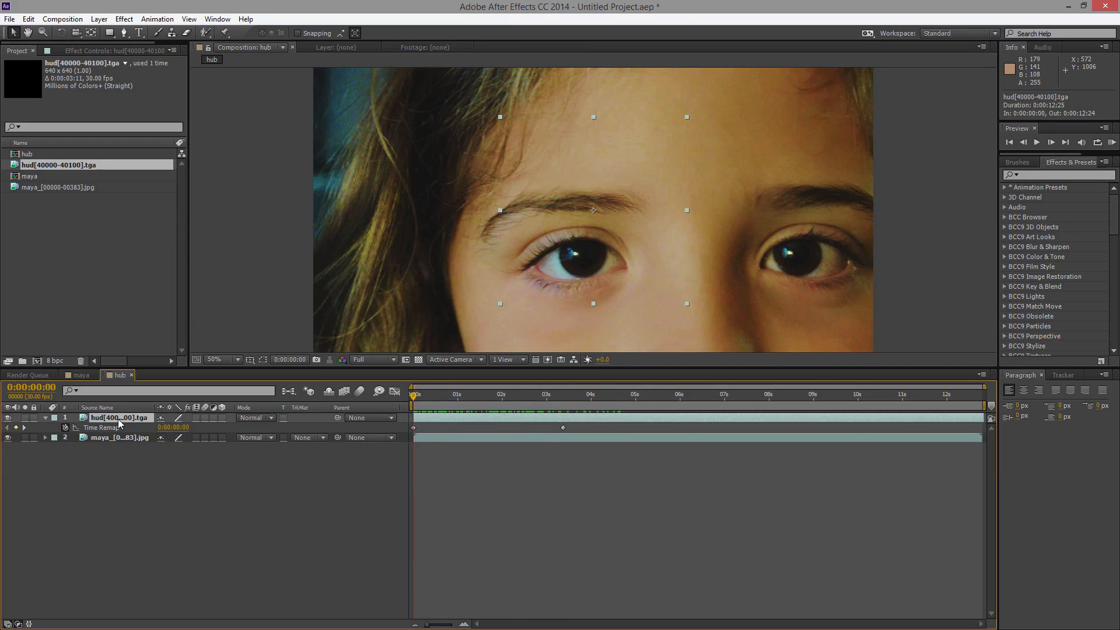
pyautogui.hotkey('ctrl', 'v')
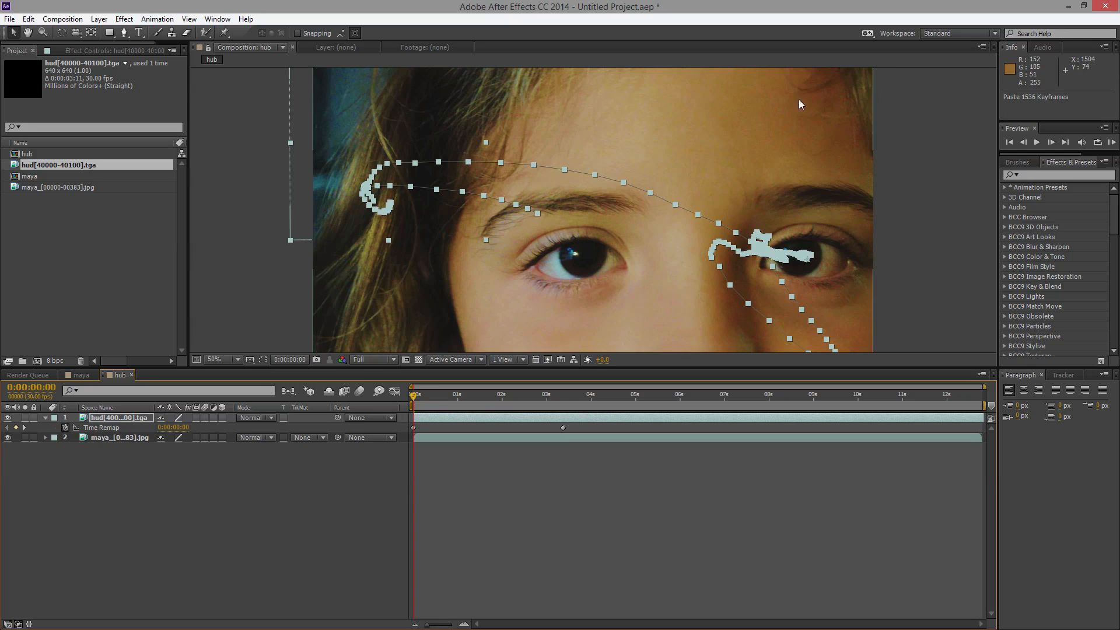
pyautogui.click(902, 159)
pyautogui.press(',')
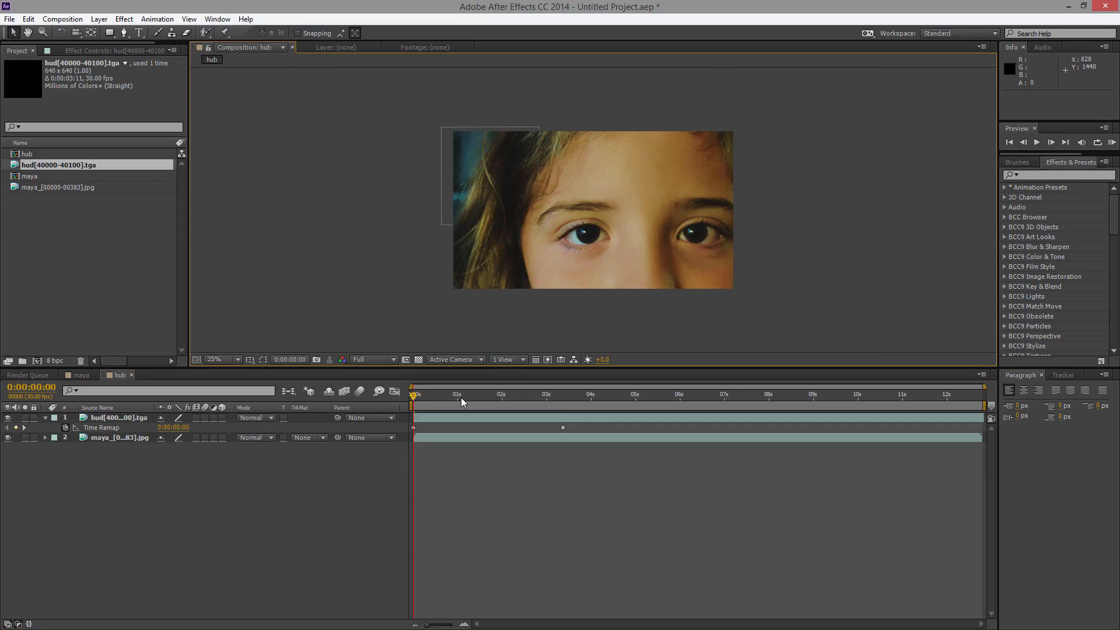
pyautogui.moveTo(416, 393); pyautogui.dragTo(613, 395)
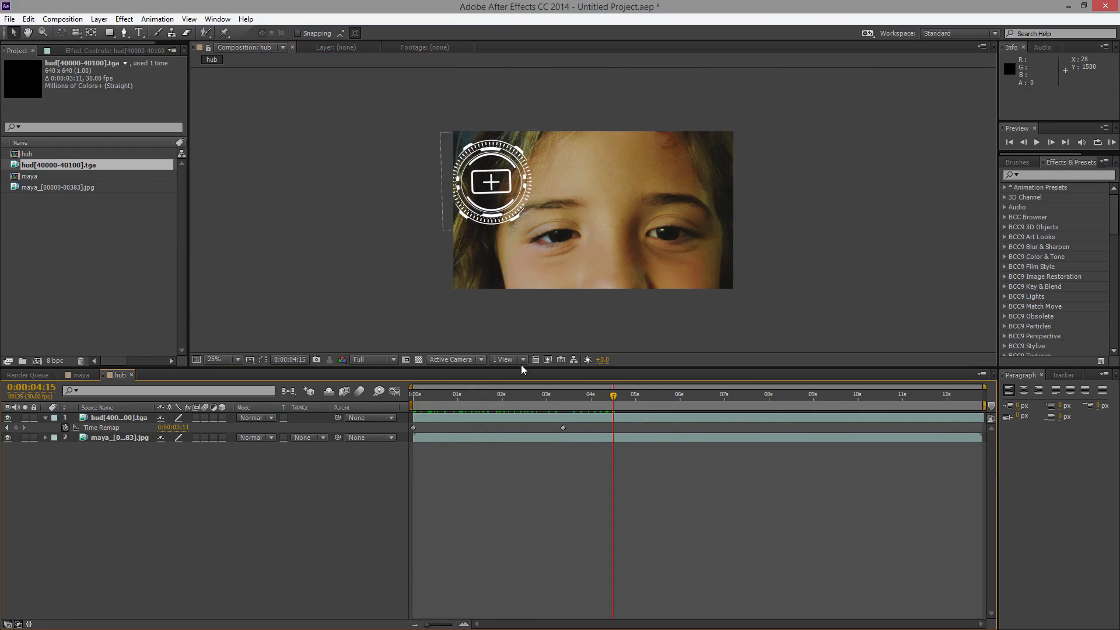
# Step: Reveal the hud layer's keyframed properties, then remove the Anchor Point keyframes and reset the anchor point at frame 0
pyautogui.click(93, 417)
pyautogui.click(116, 418)
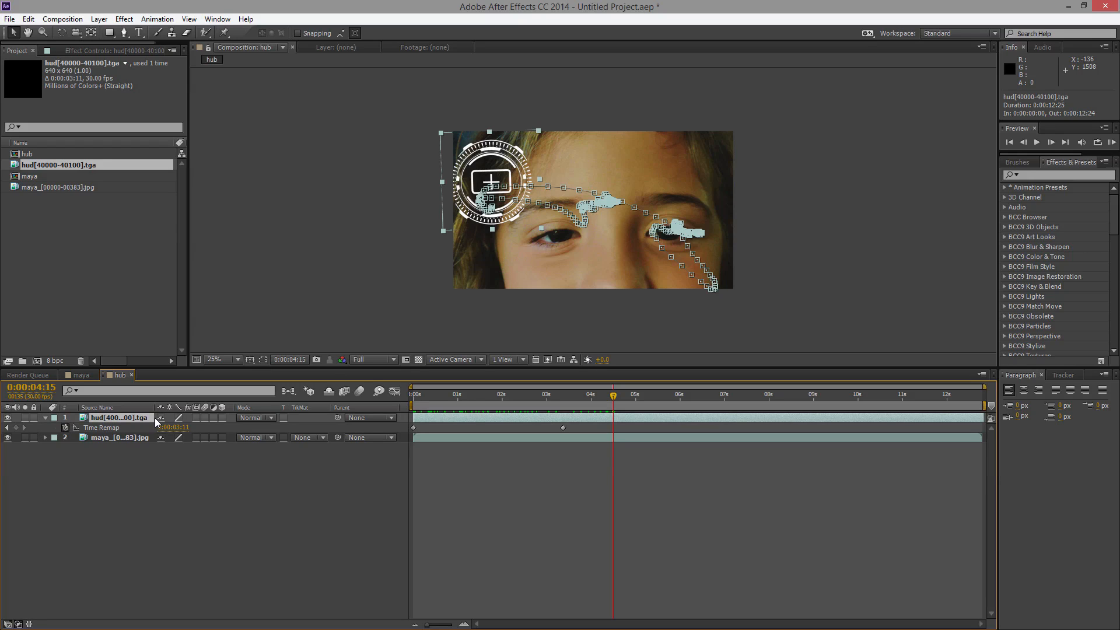
pyautogui.press('u')
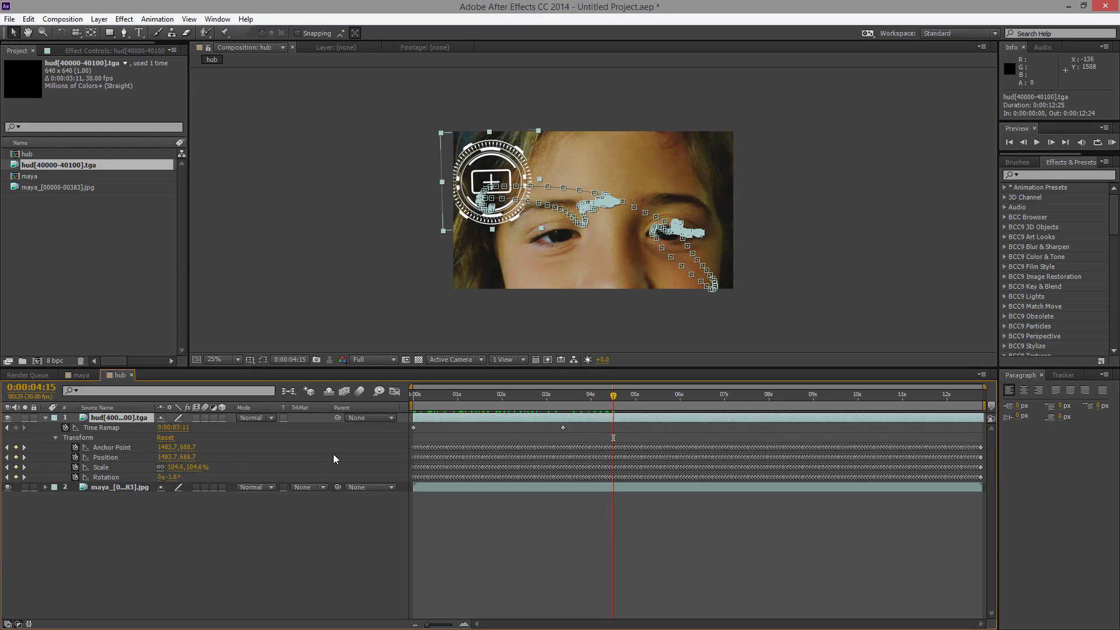
pyautogui.moveTo(614, 400); pyautogui.dragTo(398, 400)
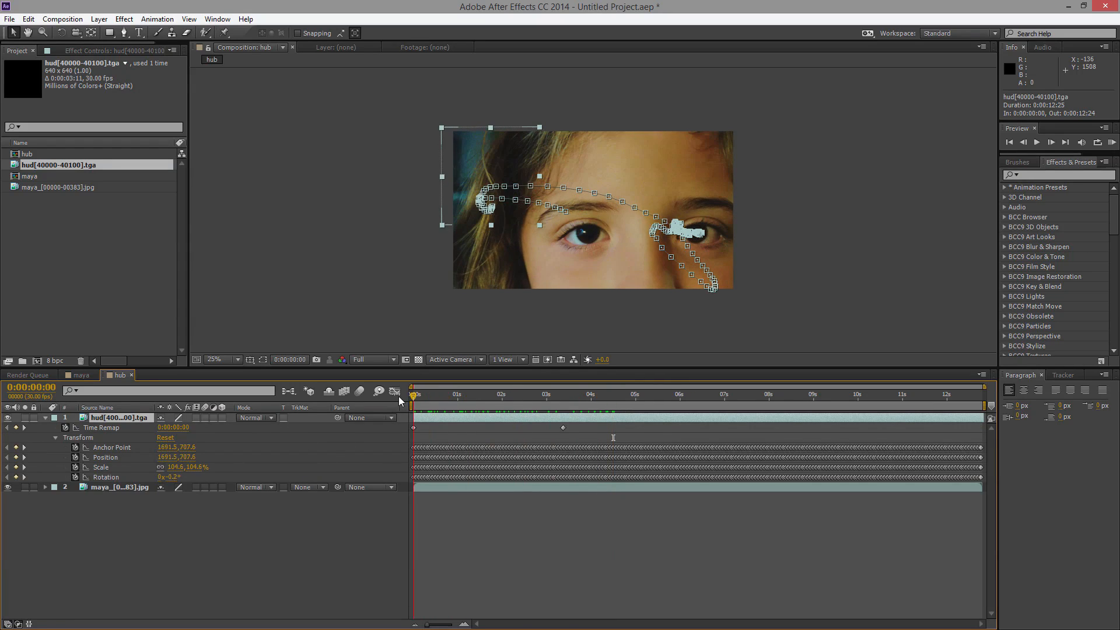
pyautogui.click(75, 446)
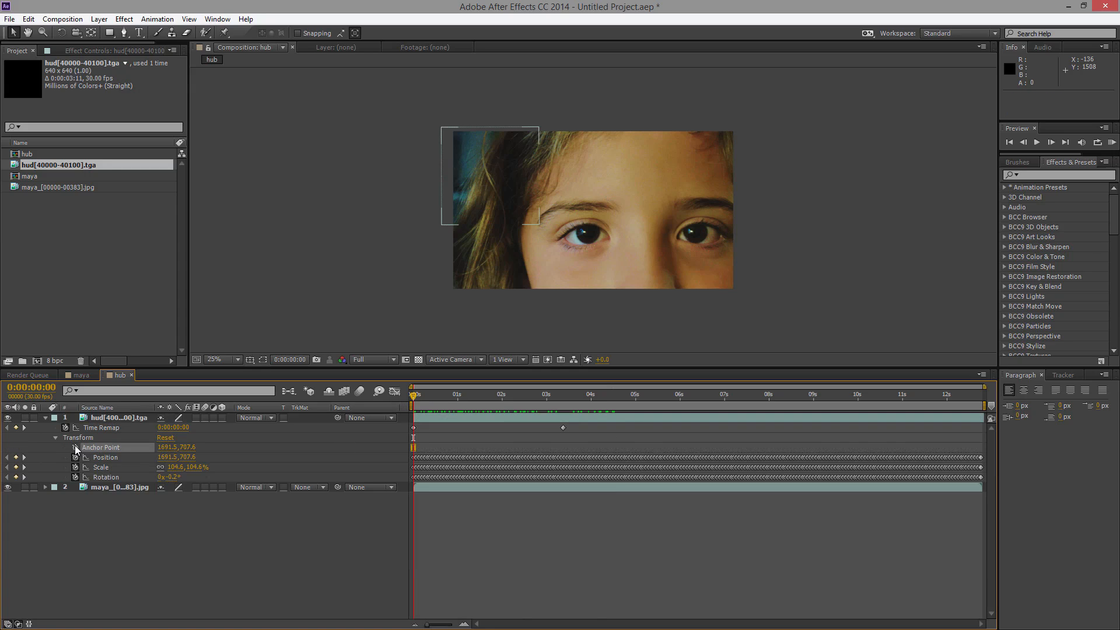
pyautogui.rightClick(125, 446)
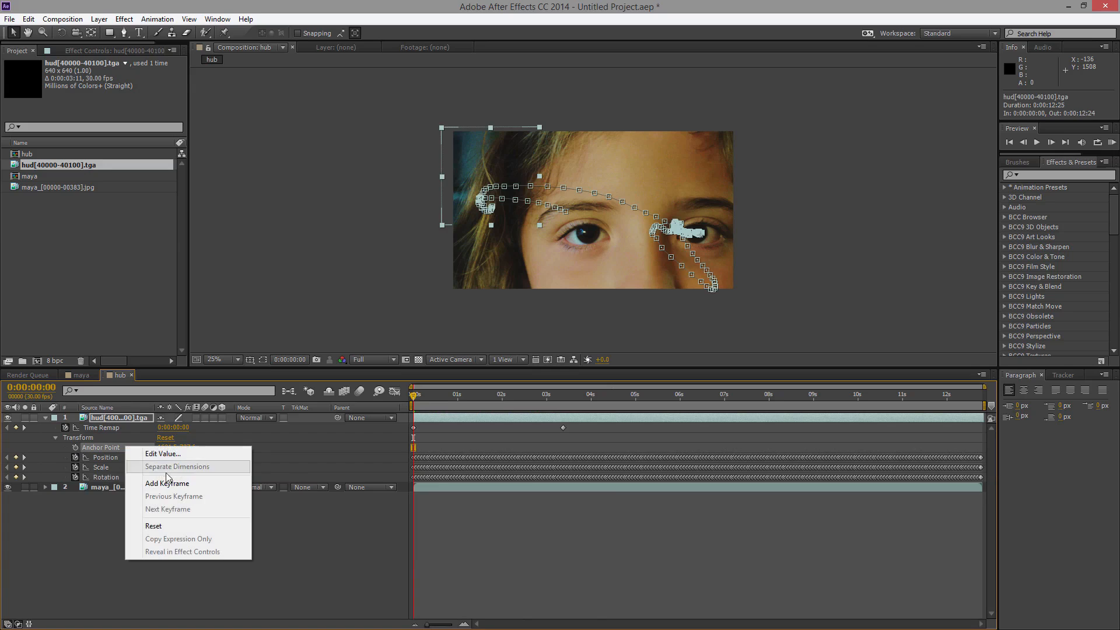
pyautogui.click(154, 527)
pyautogui.click(155, 526)
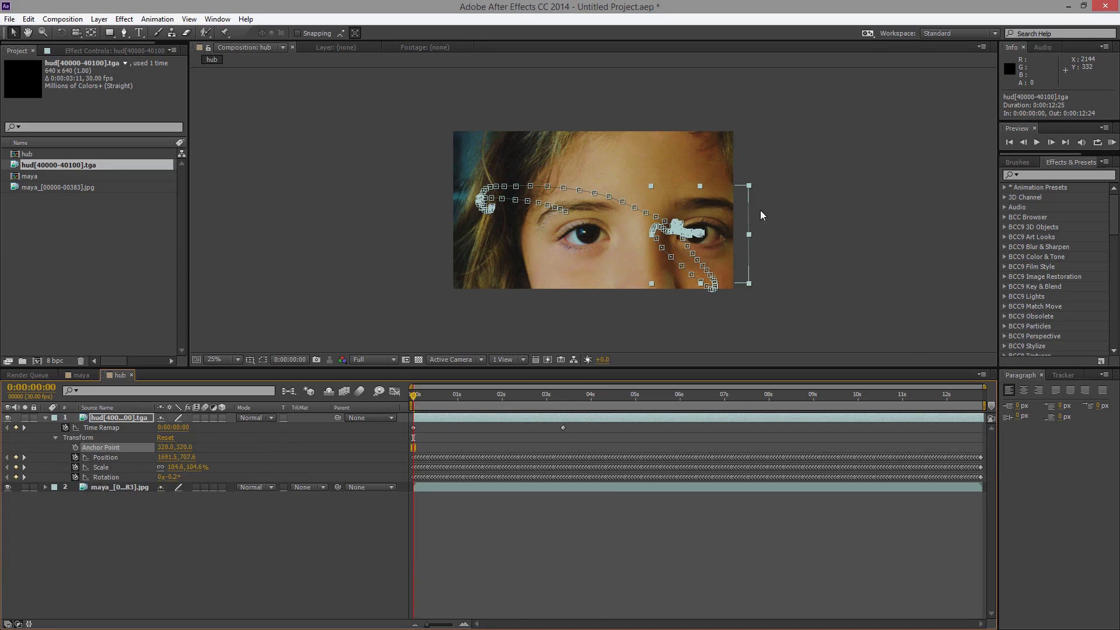
pyautogui.click(801, 211)
pyautogui.press('.')
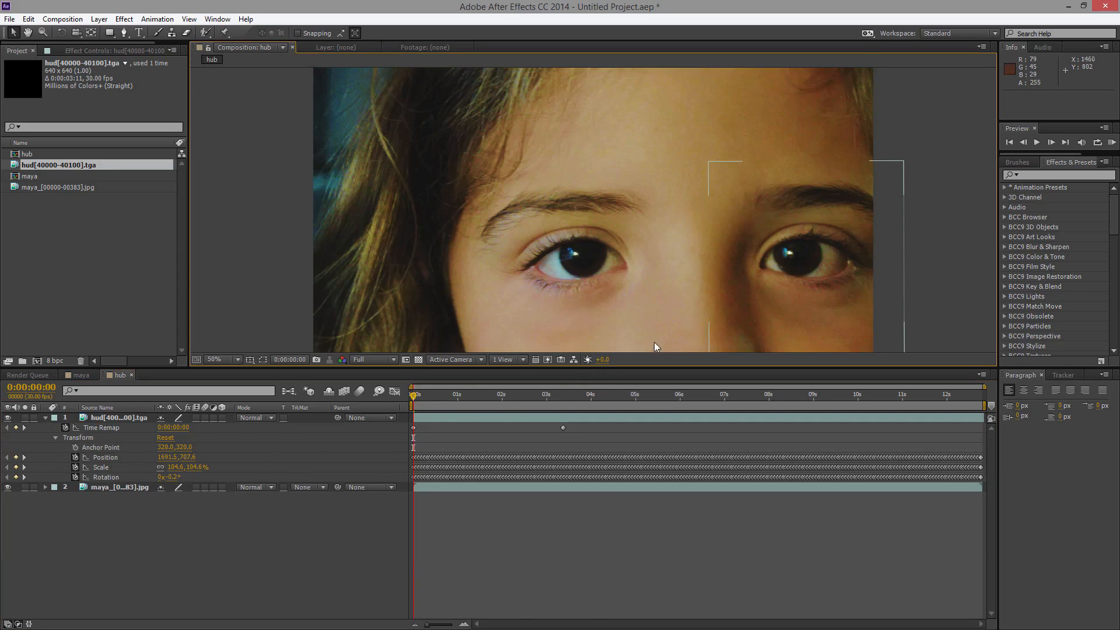
# Step: Remove the hud layer's Scale keyframes, reset the scale and reduce it to 23%, scrubbing the clip to check the fit
pyautogui.moveTo(413, 399); pyautogui.dragTo(553, 417)
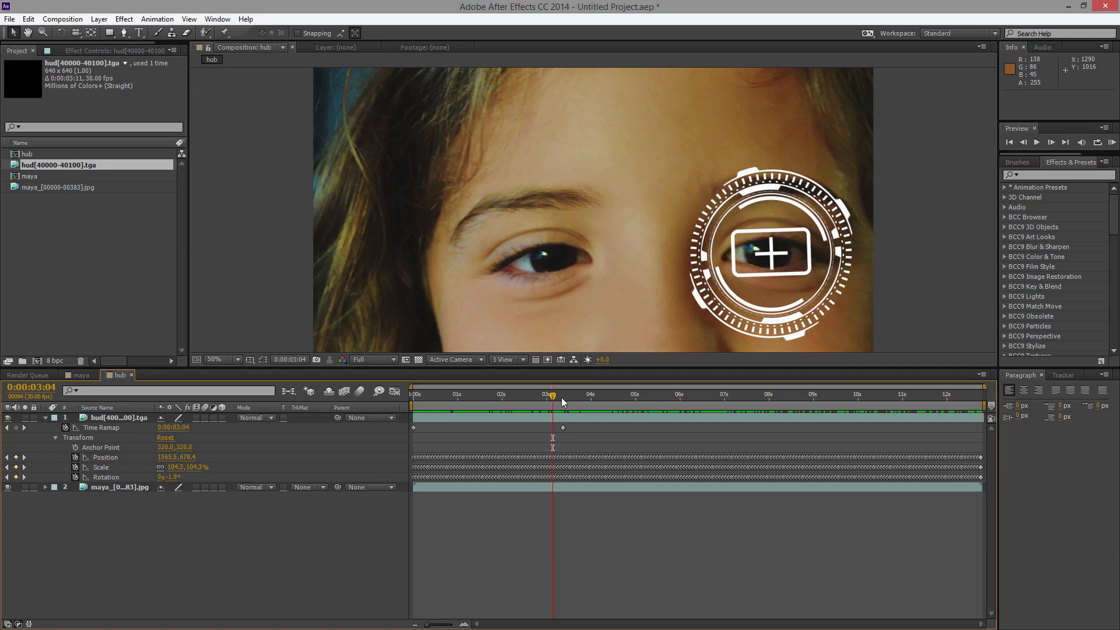
pyautogui.moveTo(554, 399); pyautogui.dragTo(623, 411)
pyautogui.click(606, 402)
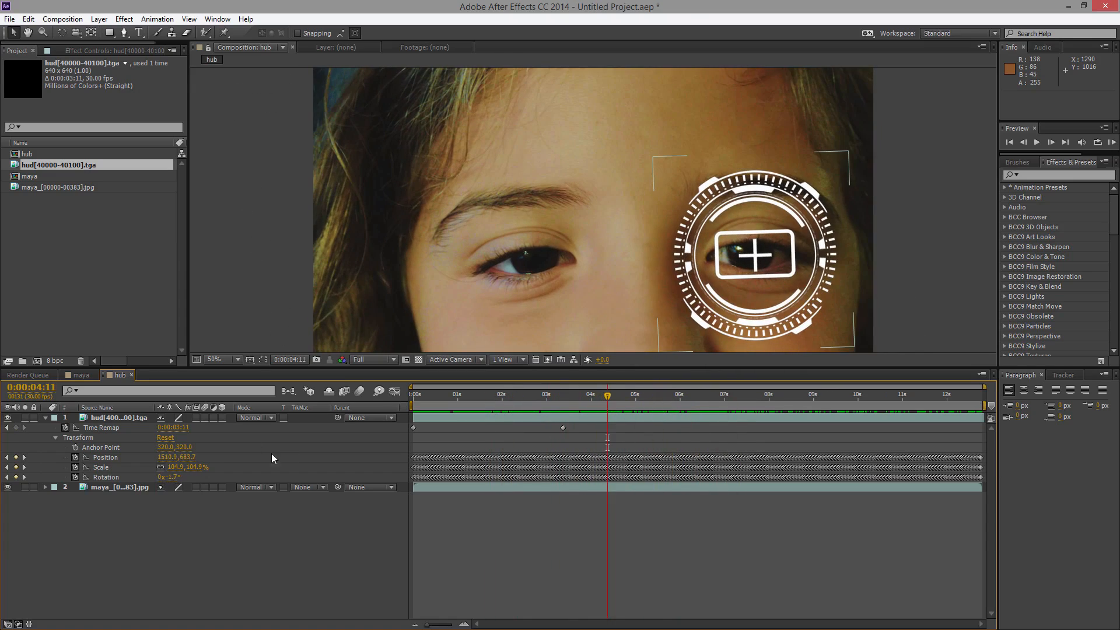
pyautogui.click(75, 468)
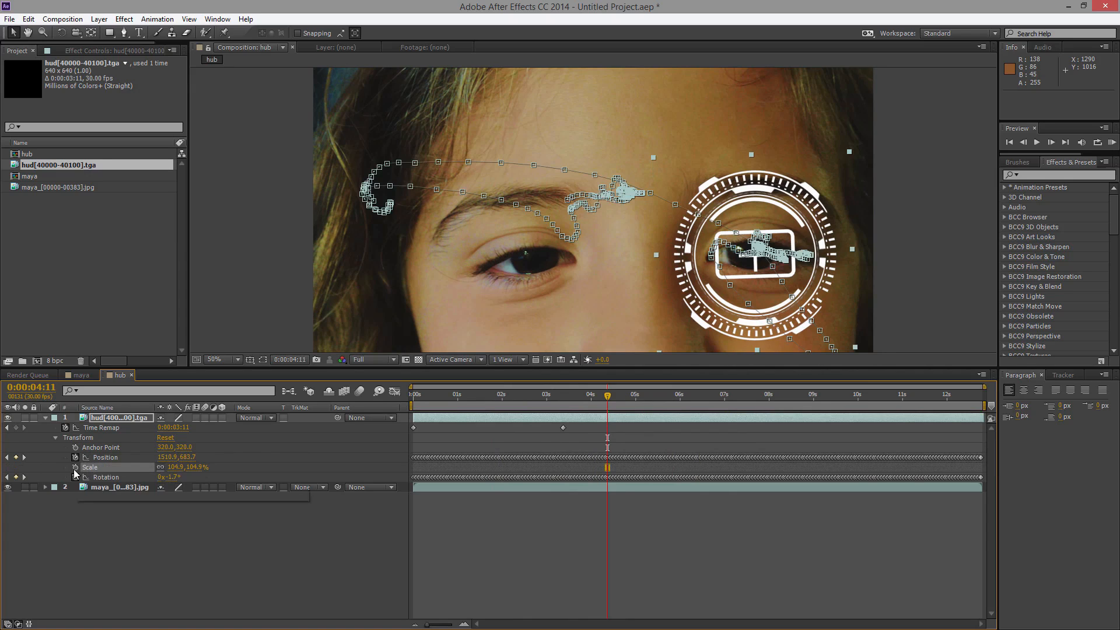
pyautogui.rightClick(90, 468)
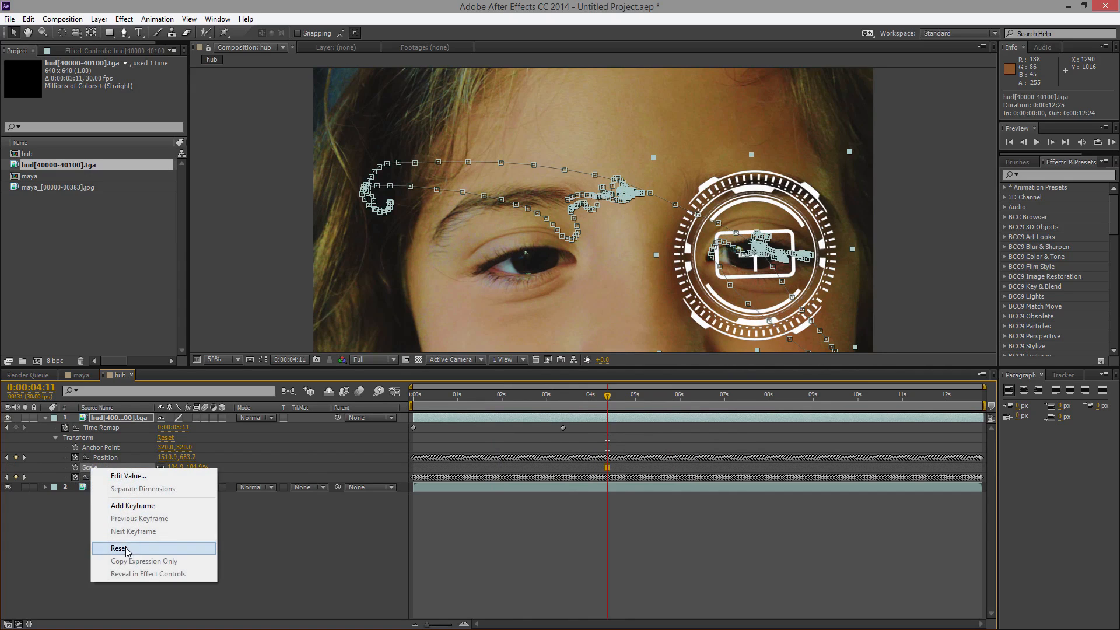
pyautogui.click(120, 548)
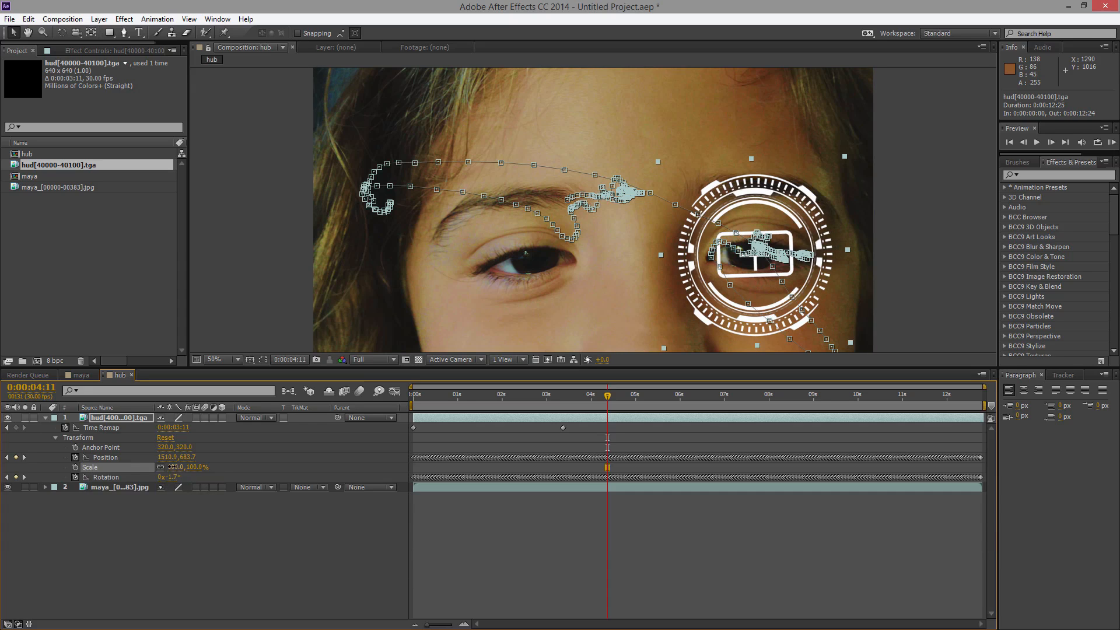
pyautogui.moveTo(173, 467); pyautogui.dragTo(133, 468)
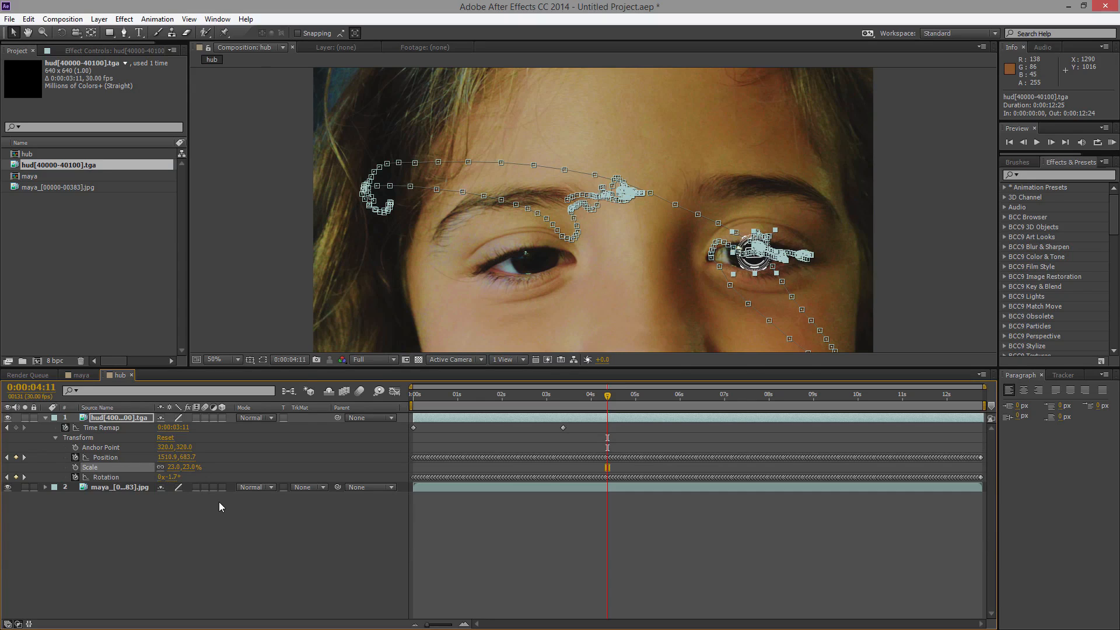
pyautogui.click(501, 530)
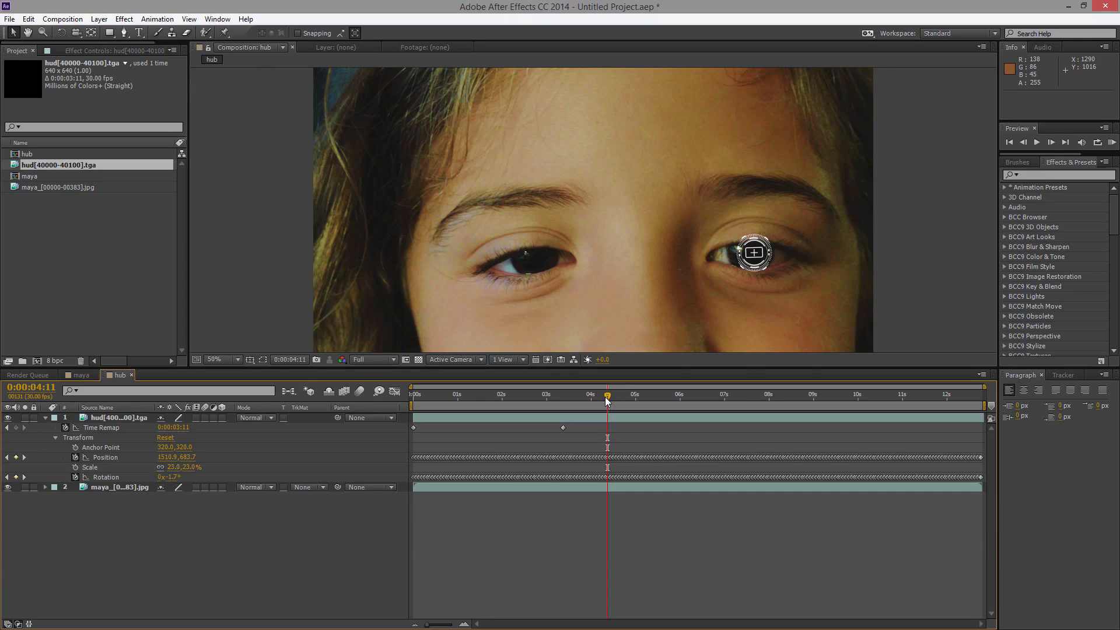
pyautogui.moveTo(608, 400); pyautogui.dragTo(416, 403)
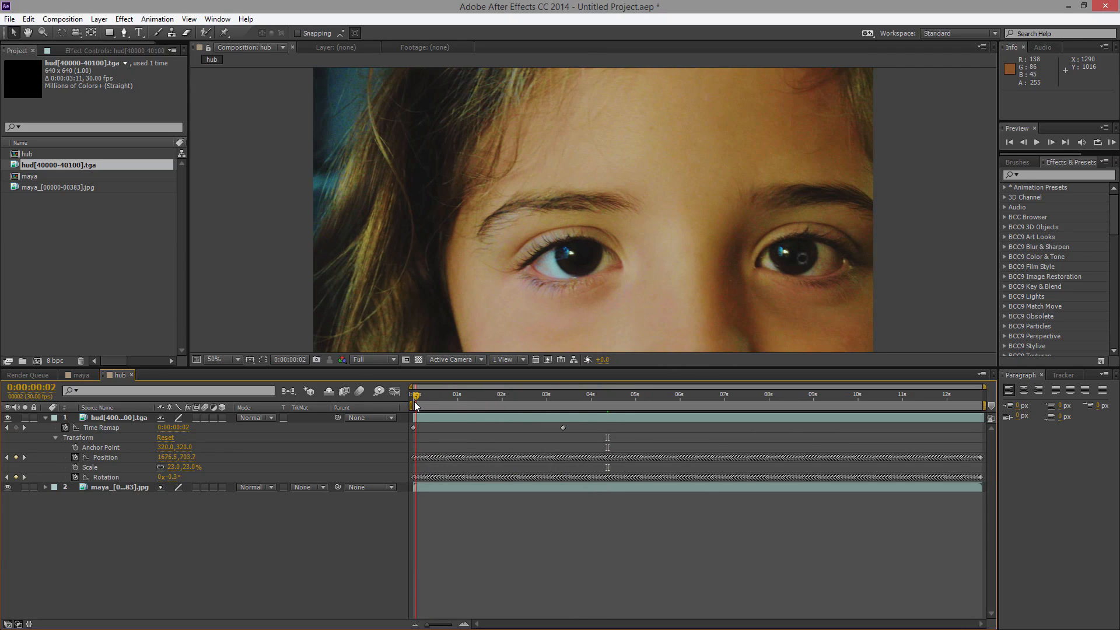
# Step: Shift the hud layer's anchor point to 457, 388 near the clip's start so the graphic centres on the iris
pyautogui.click(155, 447)
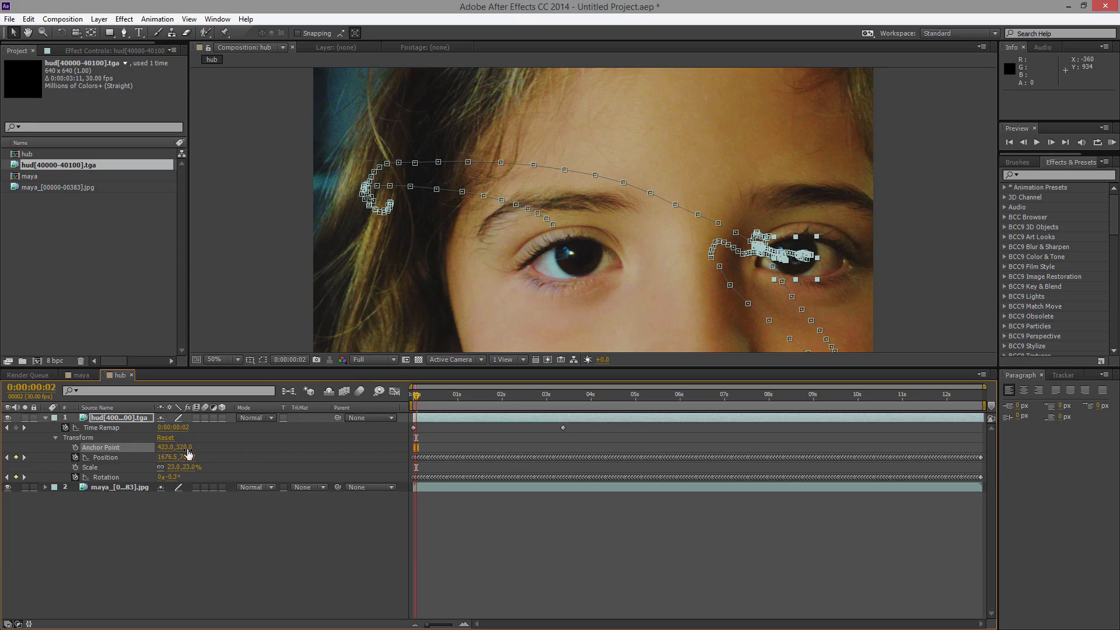
pyautogui.click(466, 528)
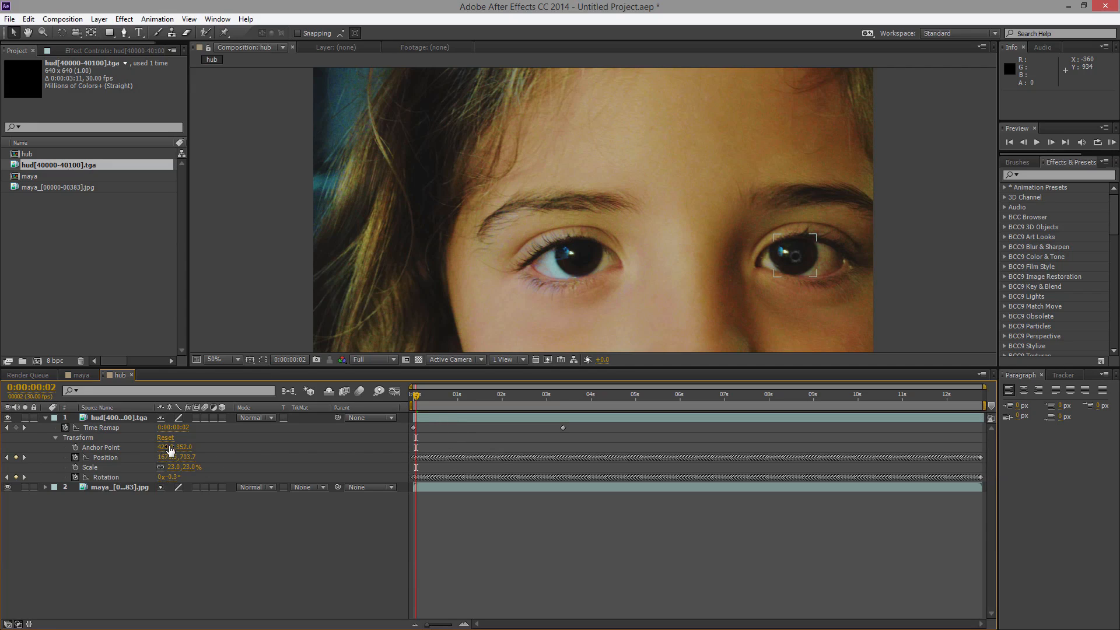
pyautogui.moveTo(165, 451); pyautogui.dragTo(157, 447)
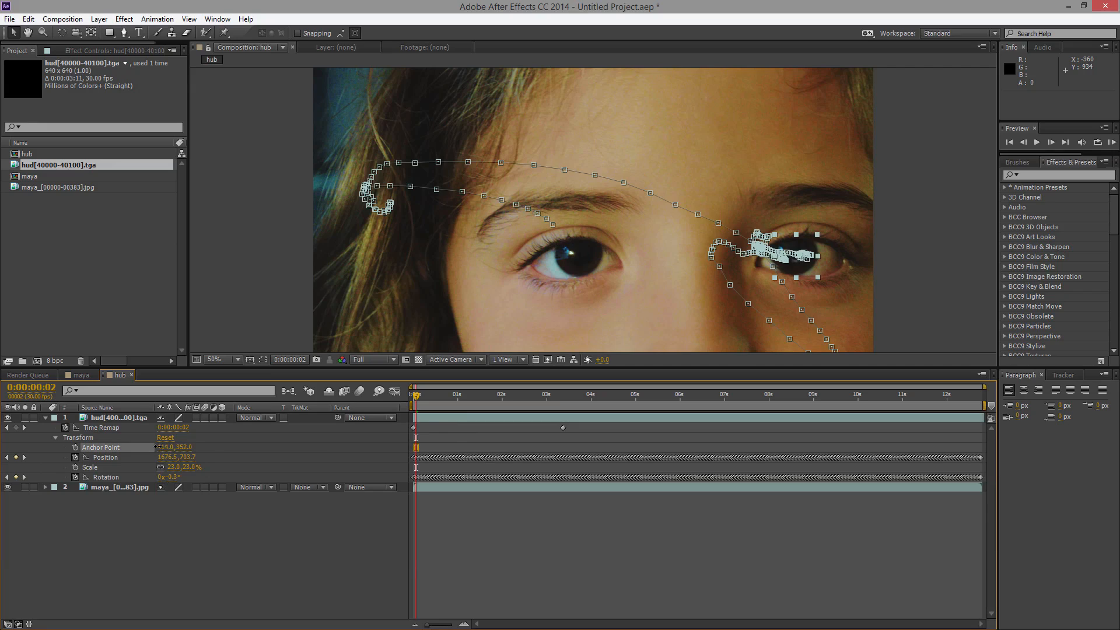
pyautogui.click(648, 508)
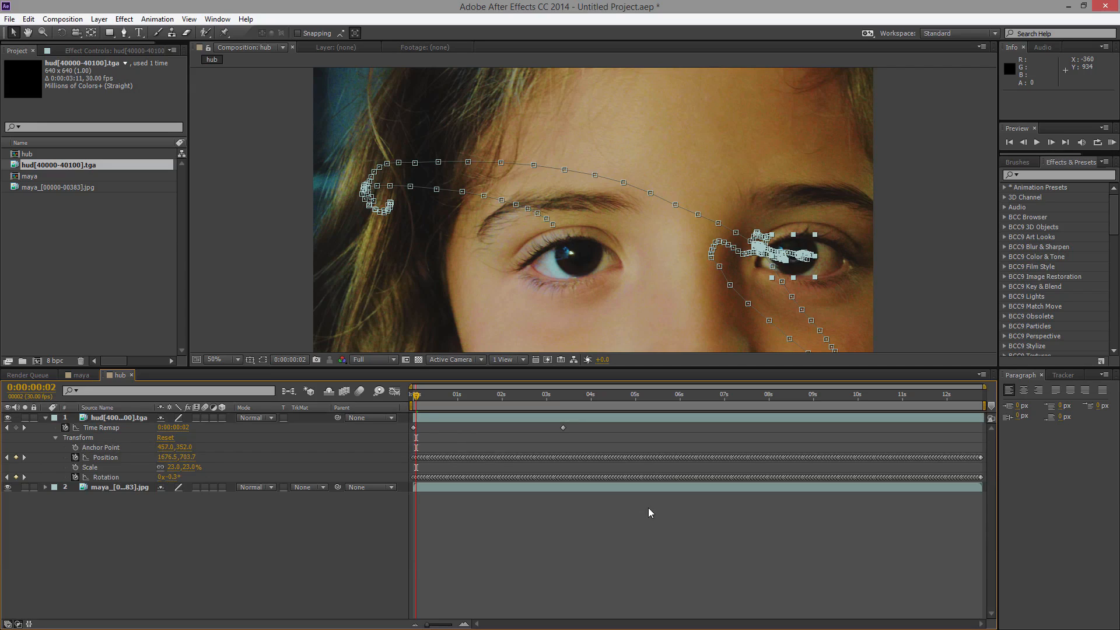
pyautogui.moveTo(183, 447); pyautogui.dragTo(188, 447)
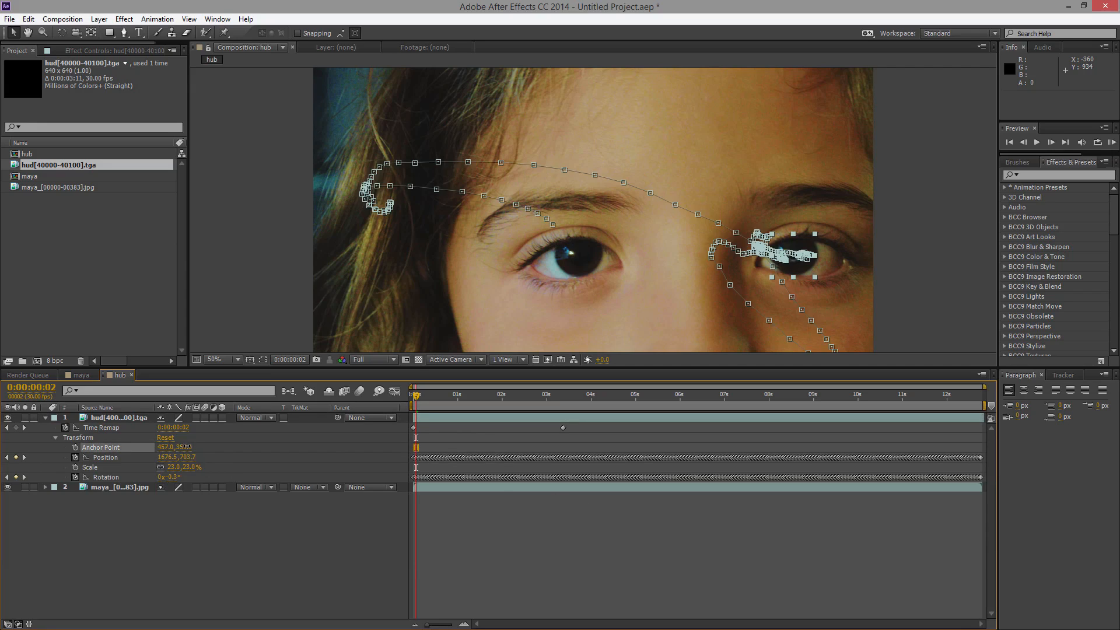
pyautogui.click(488, 524)
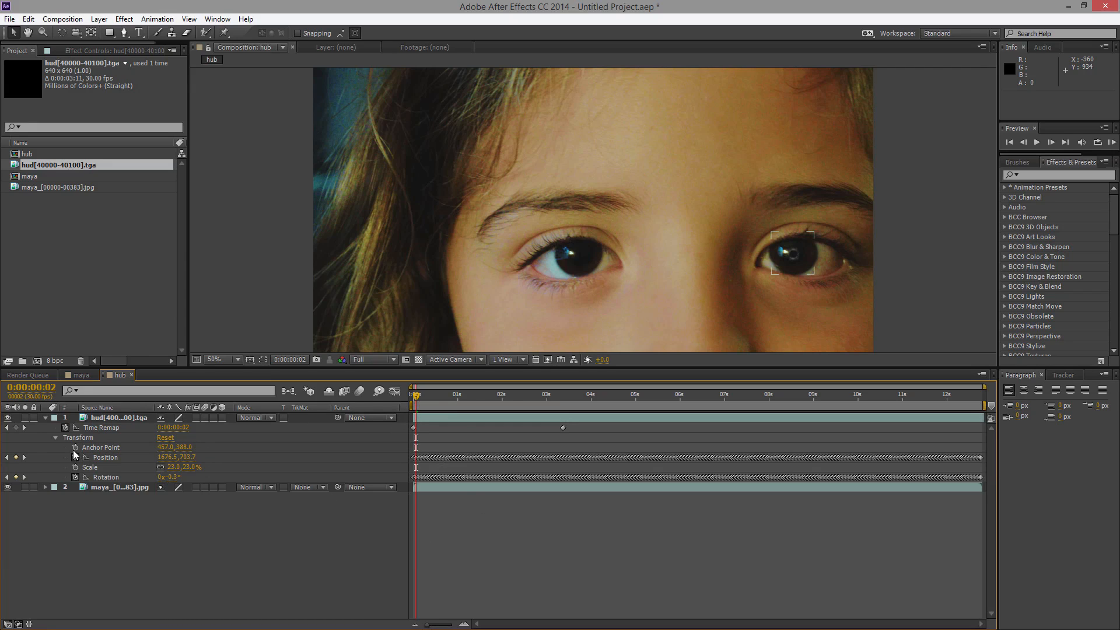
pyautogui.moveTo(417, 400); pyautogui.dragTo(449, 402)
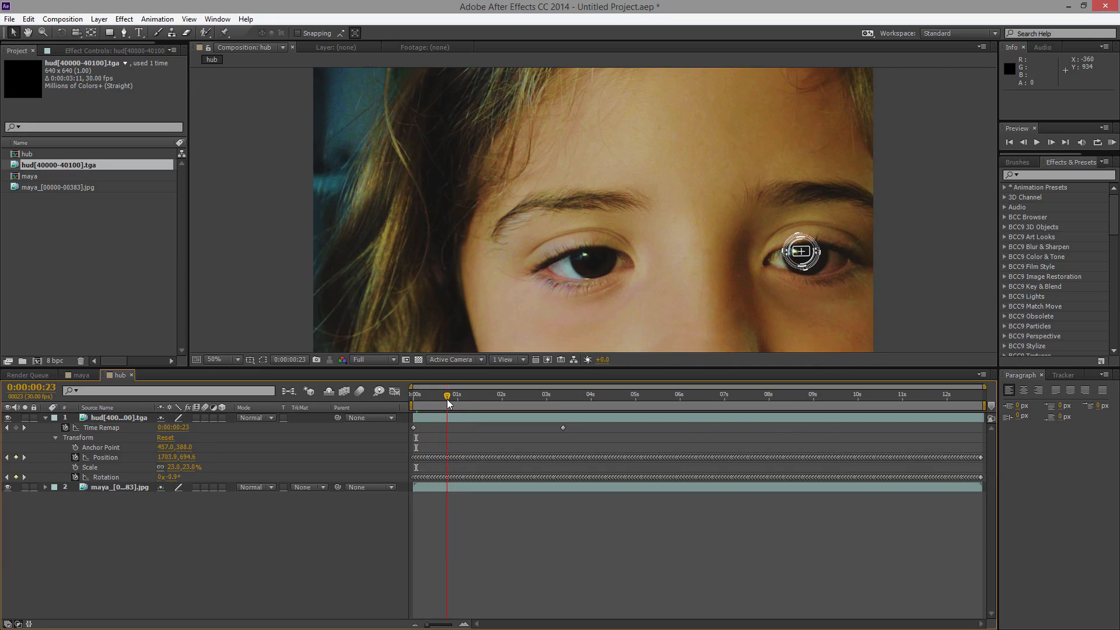
pyautogui.click(75, 447)
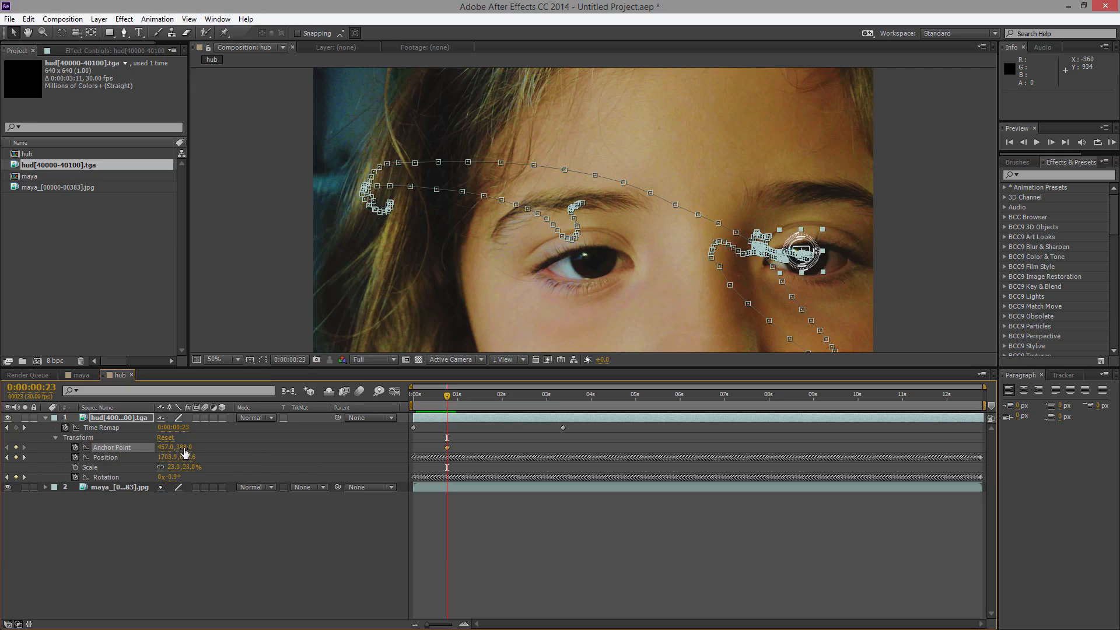
pyautogui.moveTo(184, 452); pyautogui.dragTo(126, 447)
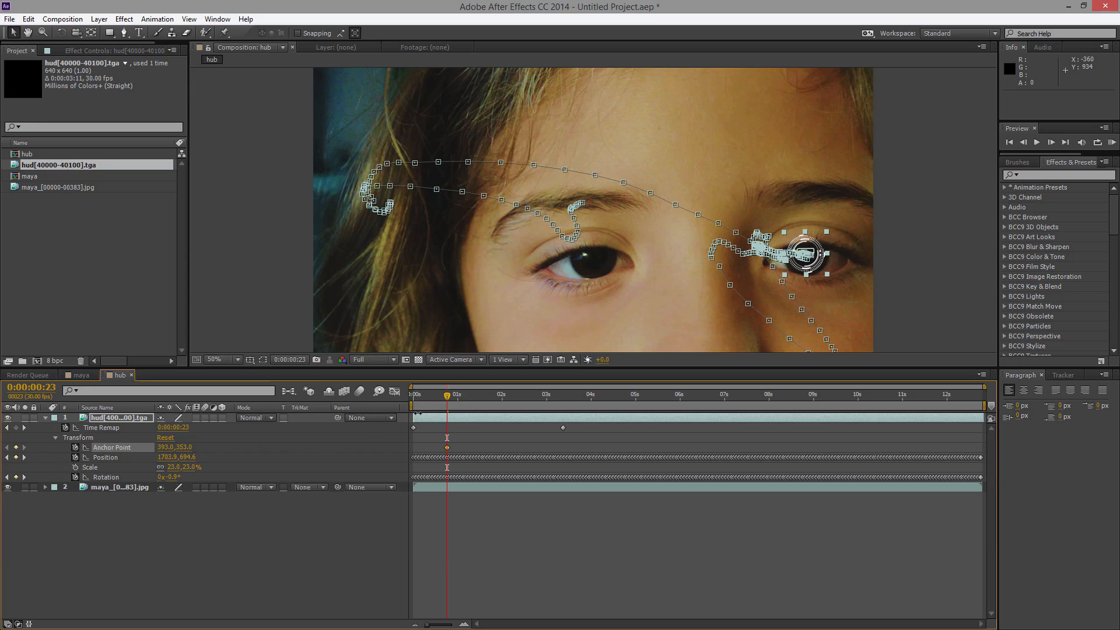
pyautogui.moveTo(445, 402); pyautogui.dragTo(430, 406)
pyautogui.moveTo(424, 406)
pyautogui.mouseDown()
pyautogui.moveTo(407, 407)
pyautogui.moveTo(421, 408)
pyautogui.mouseUp()
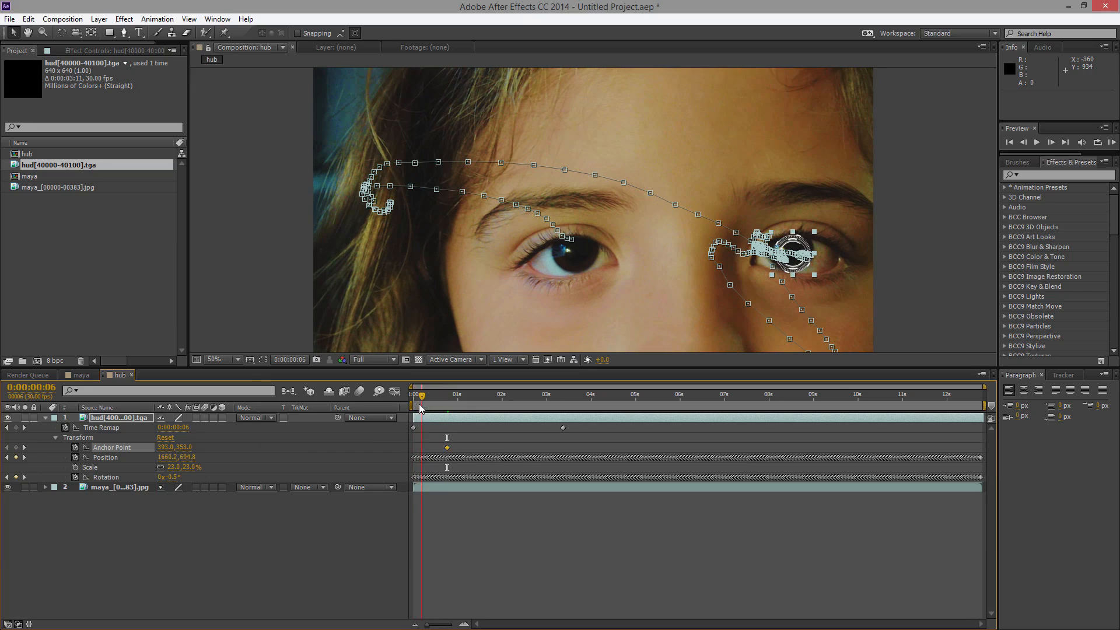
pyautogui.hotkey('ctrl', 'z')
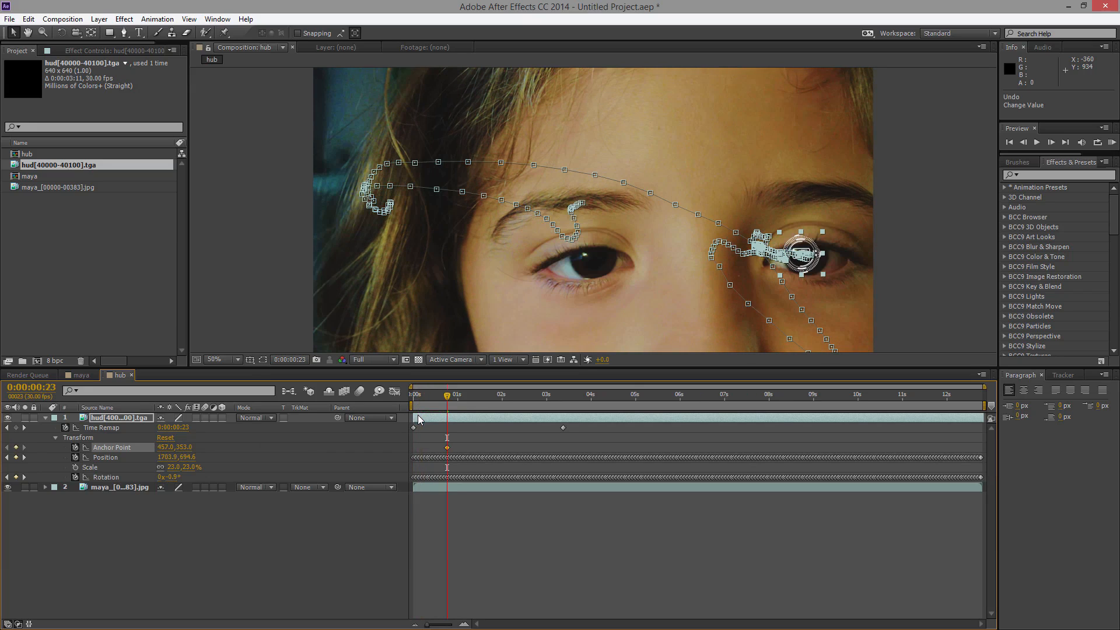
pyautogui.hotkey('ctrl', 'z')
pyautogui.hotkey('ctrl', 'z')
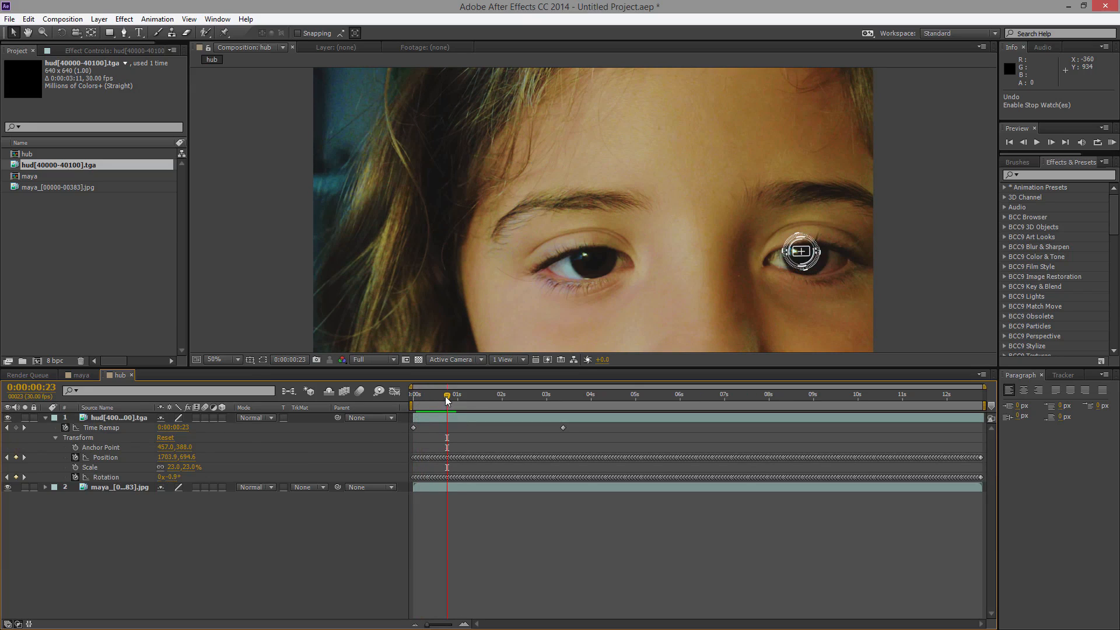
# Step: Enable Anchor Point keyframing on the hud layer at frame 0, and set the anchor point to 412, 351 at 0:00:00:17
pyautogui.moveTo(445, 397); pyautogui.dragTo(391, 398)
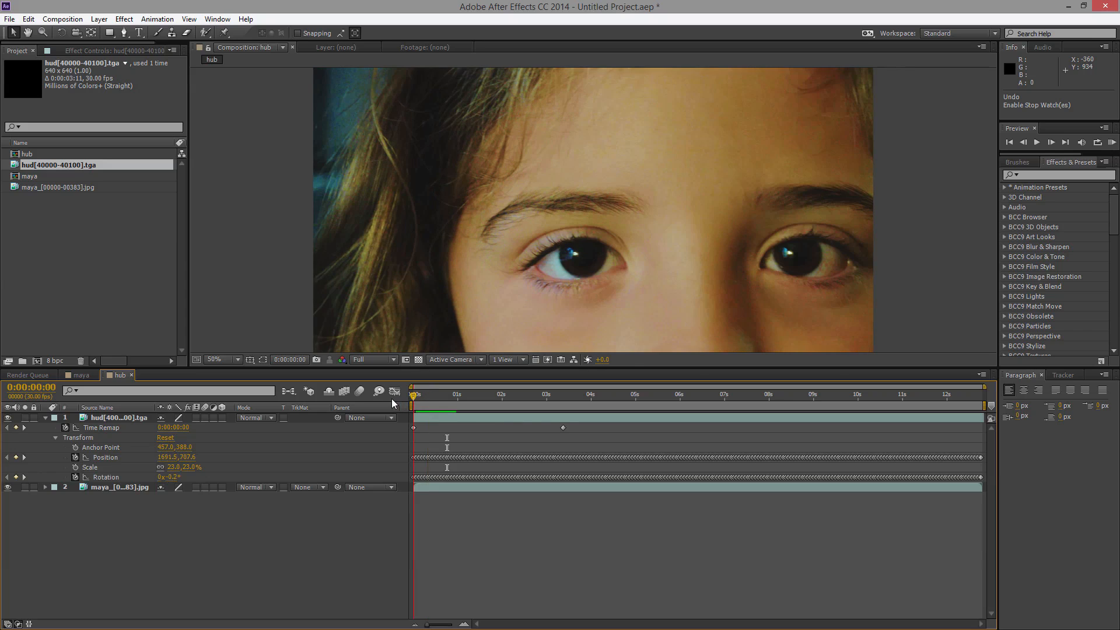
pyautogui.click(75, 447)
pyautogui.moveTo(412, 399); pyautogui.dragTo(440, 405)
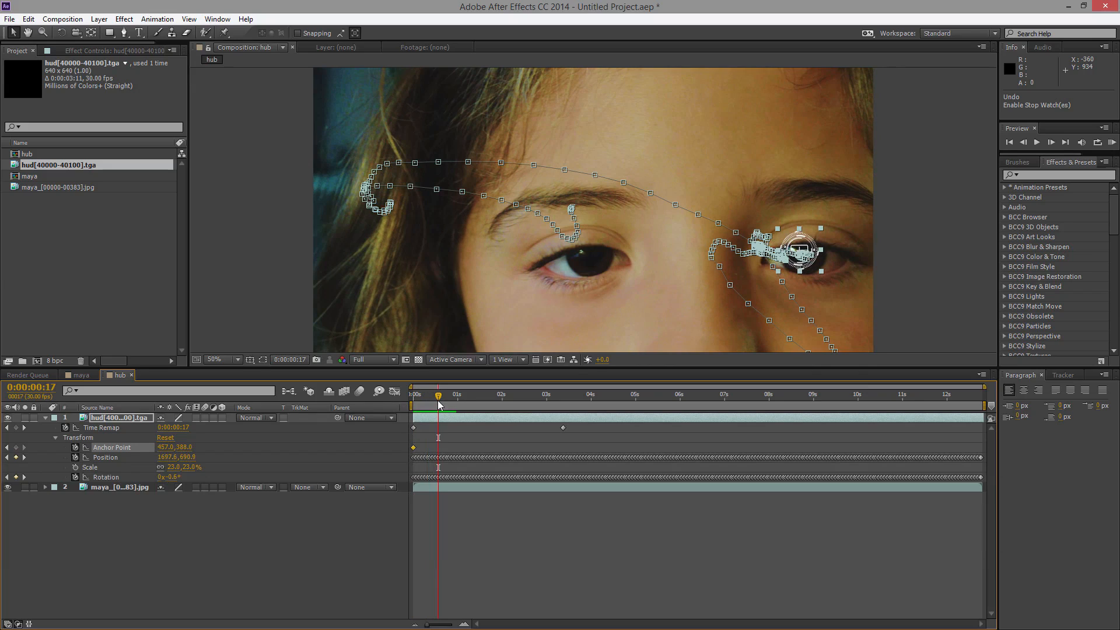
pyautogui.moveTo(187, 453); pyautogui.dragTo(144, 452)
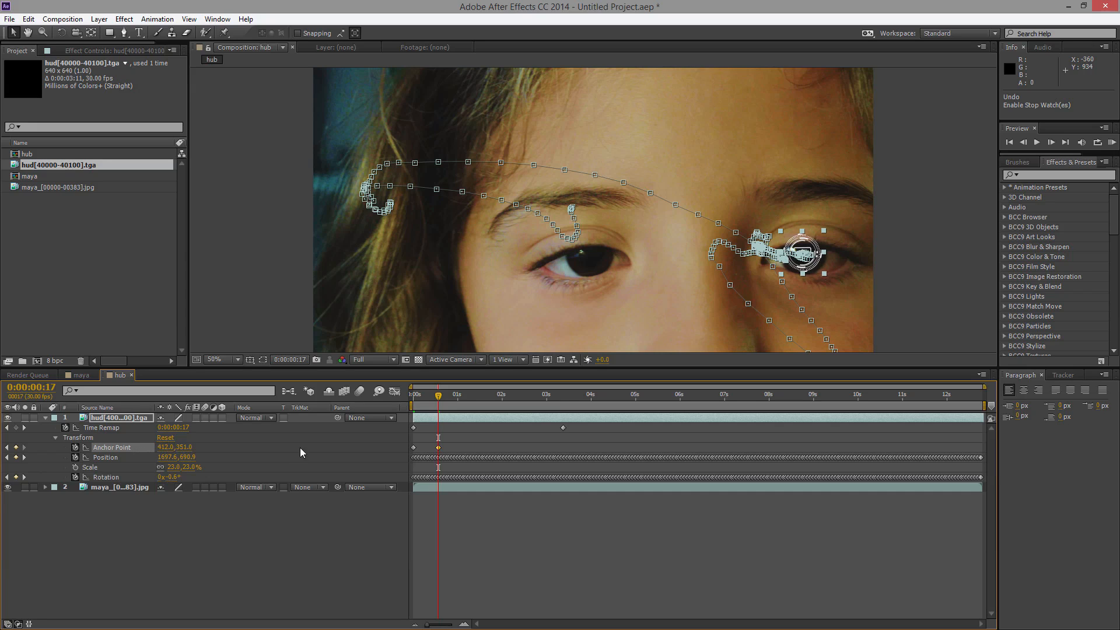
# Step: Hold the hud anchor point with a keyframe at 0:00:02:13, and set it to 338, 357 at 0:00:03:05
pyautogui.moveTo(440, 399); pyautogui.dragTo(545, 403)
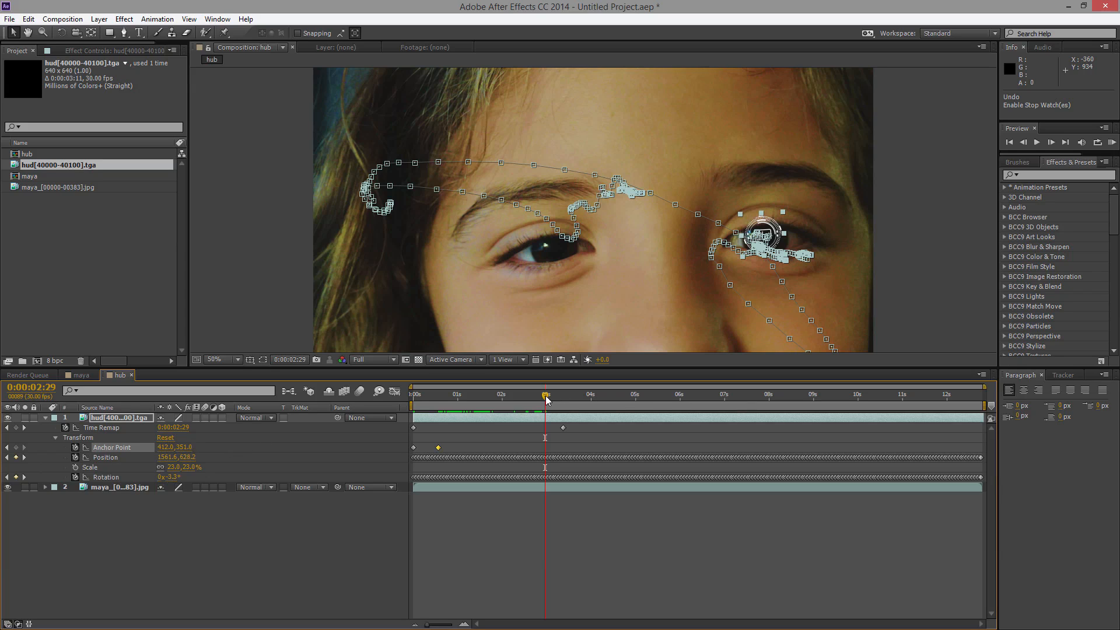
pyautogui.moveTo(547, 399); pyautogui.dragTo(521, 401)
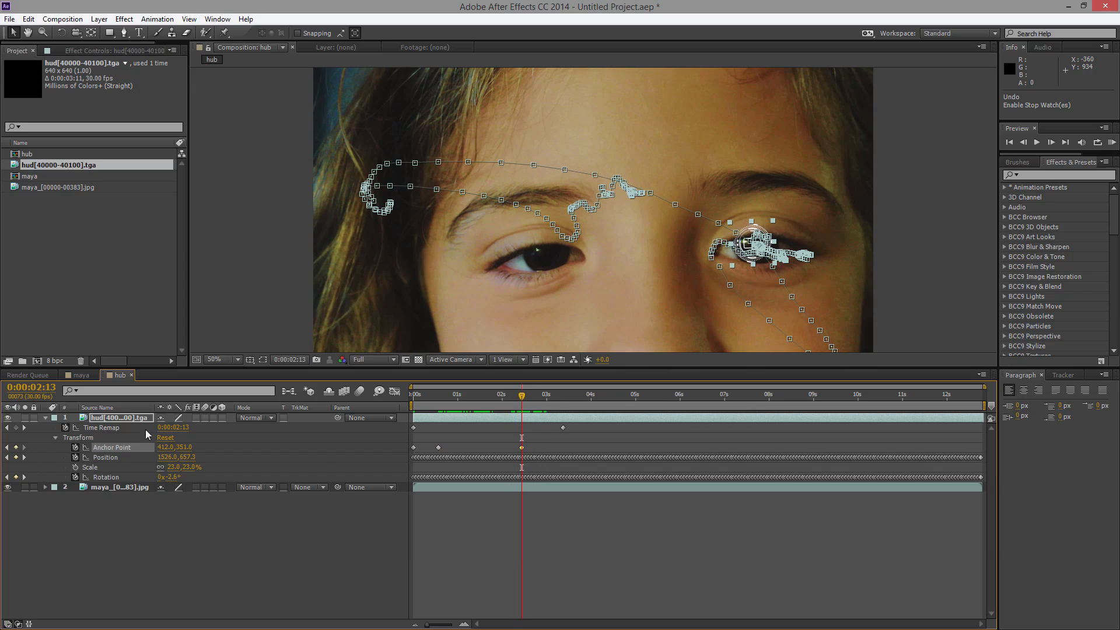
pyautogui.moveTo(522, 399); pyautogui.dragTo(554, 401)
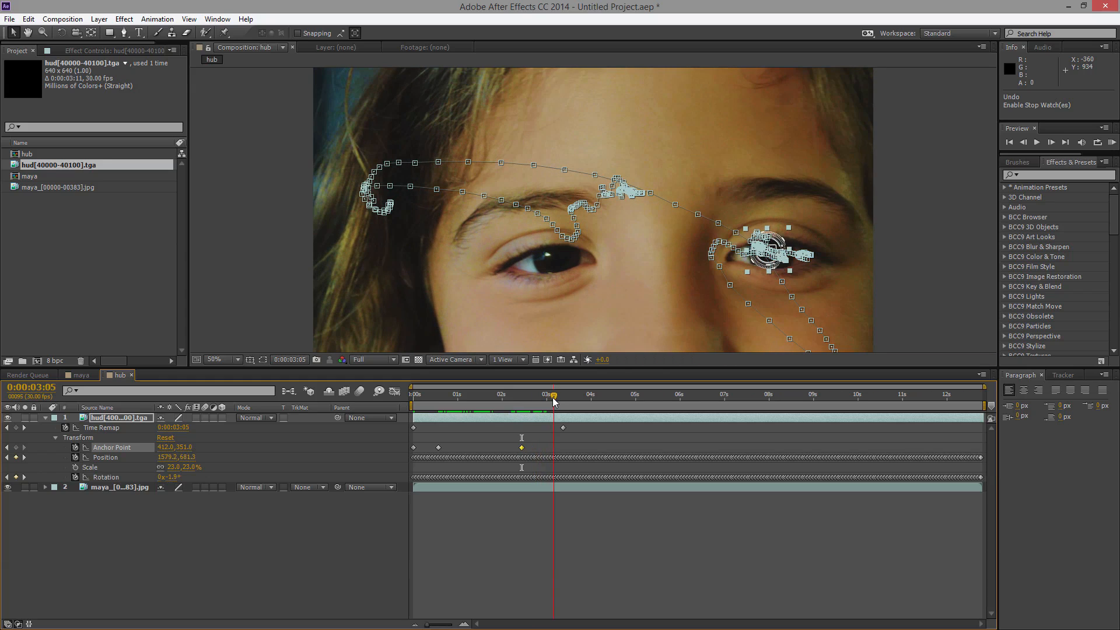
pyautogui.click(992, 296)
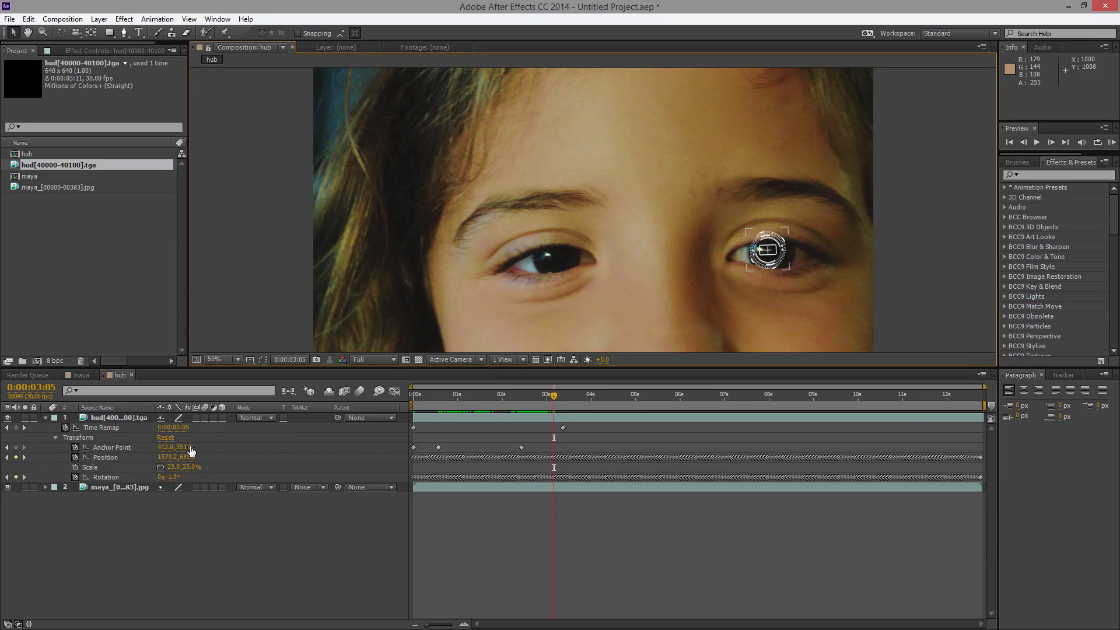
pyautogui.moveTo(187, 447); pyautogui.dragTo(121, 449)
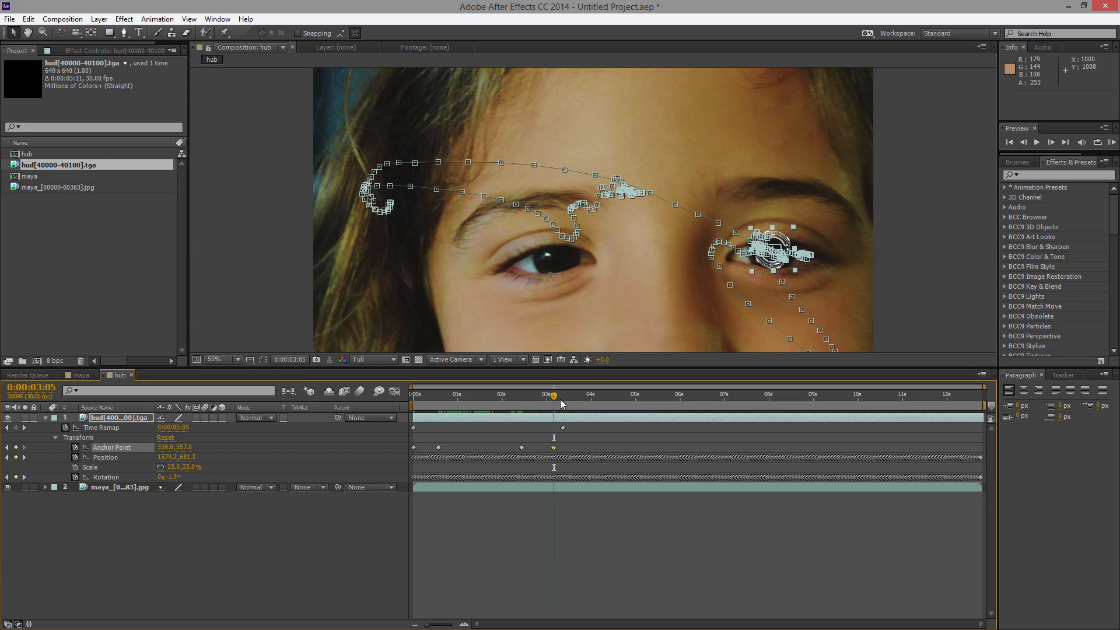
# Step: Keyframe the hud anchor point at 432, 357 at 0:00:05:14 and at 334.8, 318 at 0:00:05:08
pyautogui.moveTo(562, 403); pyautogui.dragTo(656, 414)
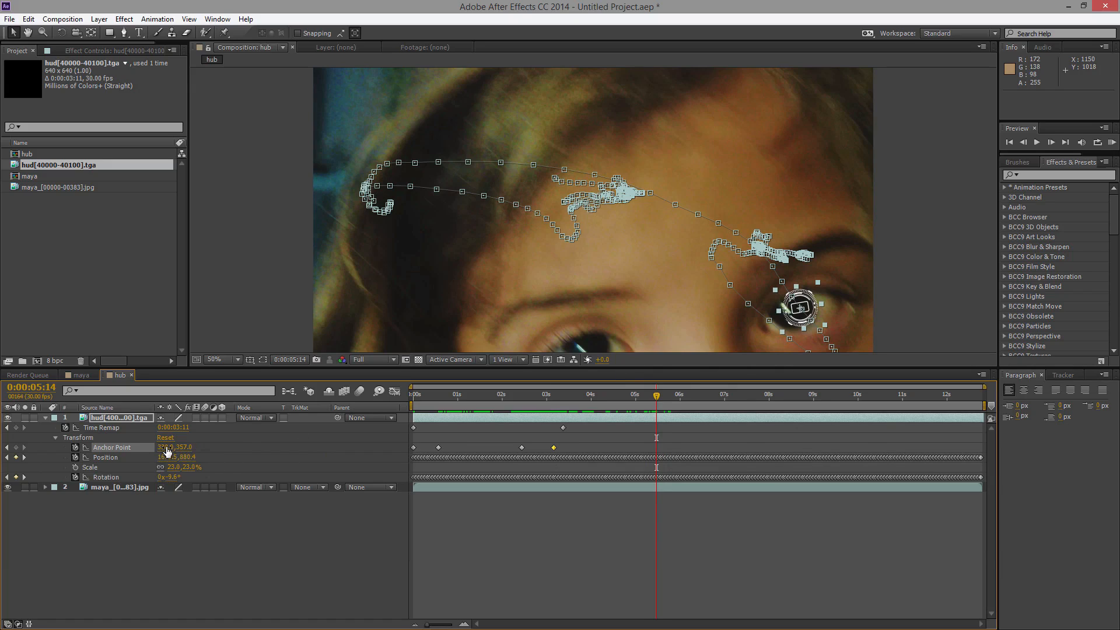
pyautogui.moveTo(157, 446); pyautogui.dragTo(220, 445)
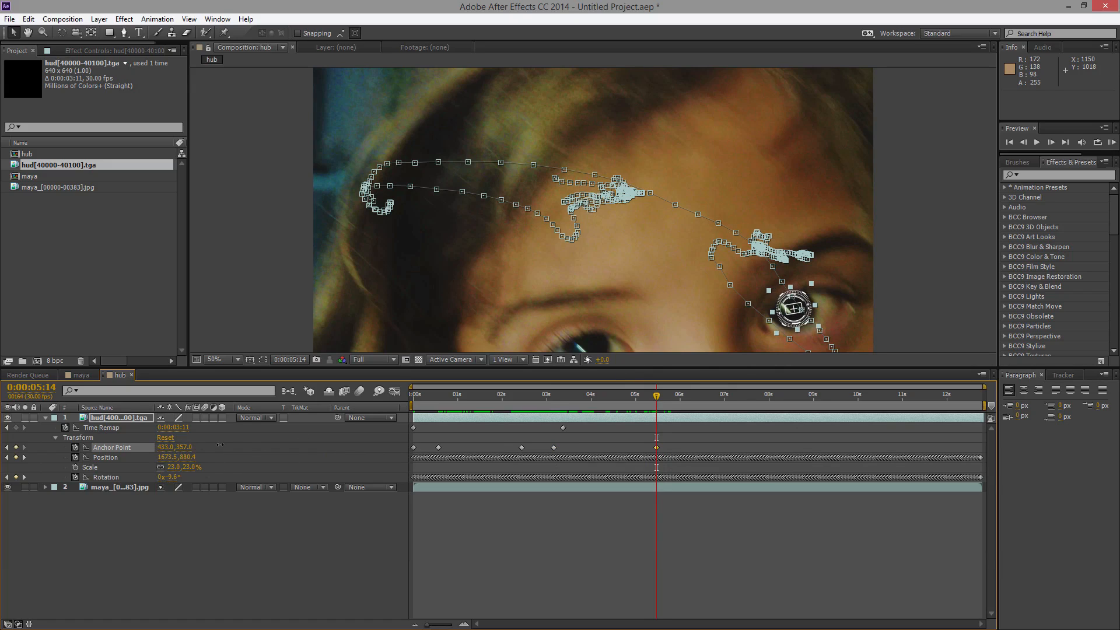
pyautogui.moveTo(660, 399)
pyautogui.mouseDown()
pyautogui.moveTo(613, 398)
pyautogui.moveTo(647, 400)
pyautogui.mouseUp()
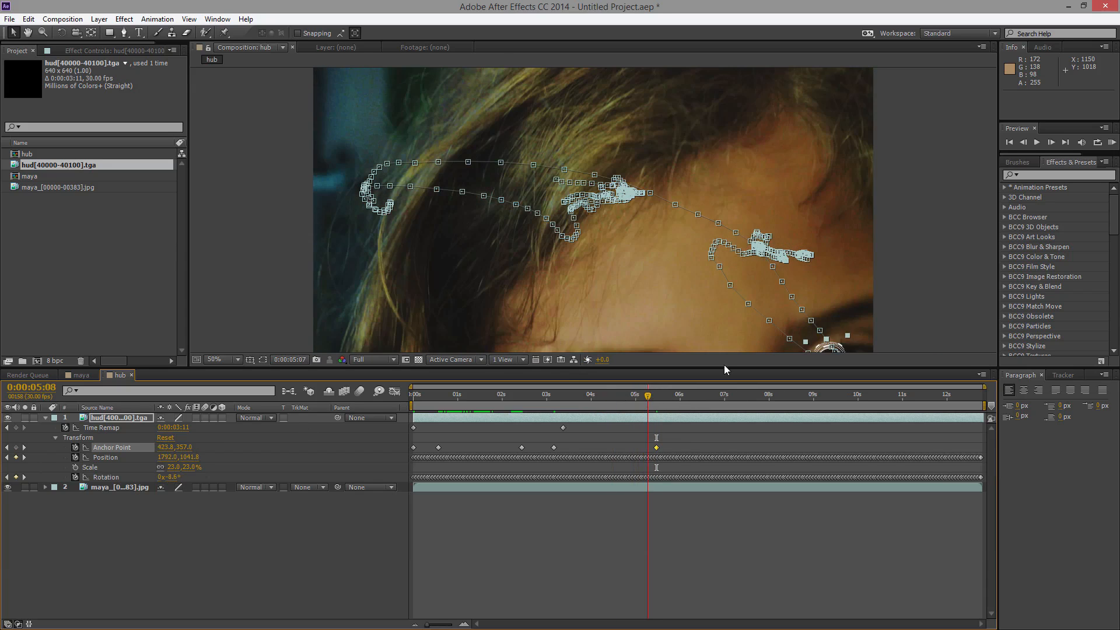
pyautogui.moveTo(946, 279); pyautogui.dragTo(893, 211)
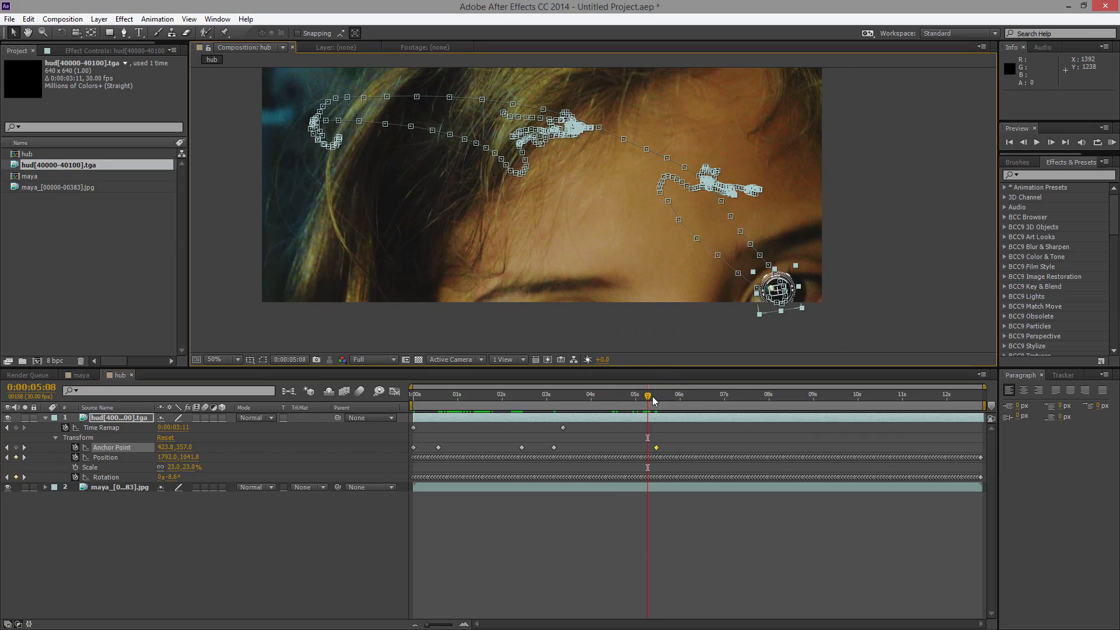
pyautogui.moveTo(188, 449); pyautogui.dragTo(109, 446)
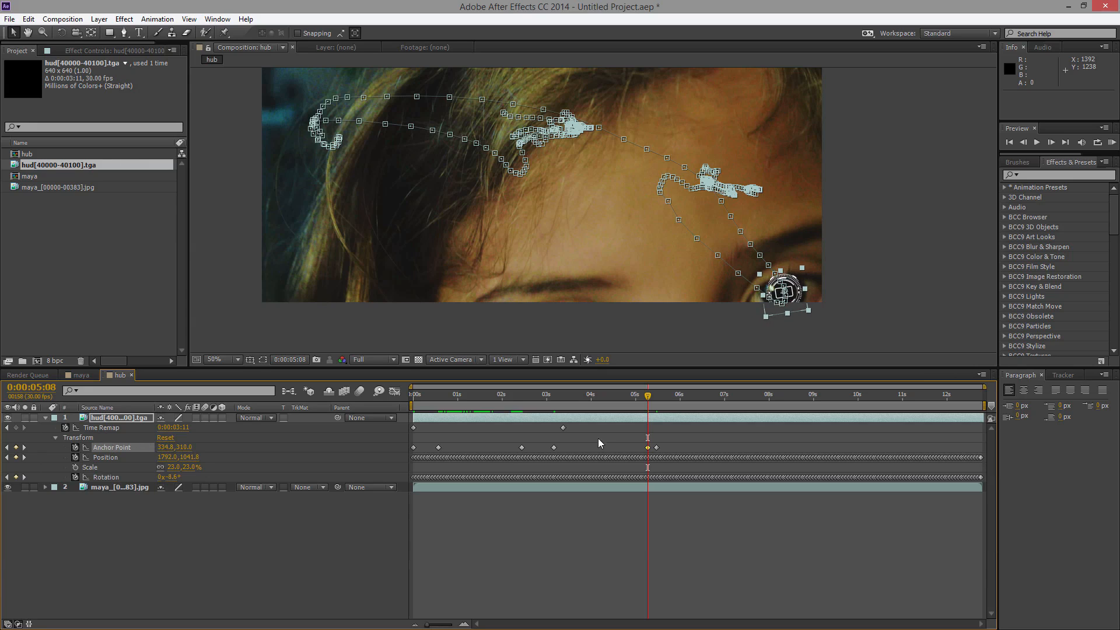
# Step: Keyframe the hud anchor point at 485, 402 at 0:00:06:16 and at 386, 402 at 0:00:07:20
pyautogui.moveTo(650, 397); pyautogui.dragTo(706, 397)
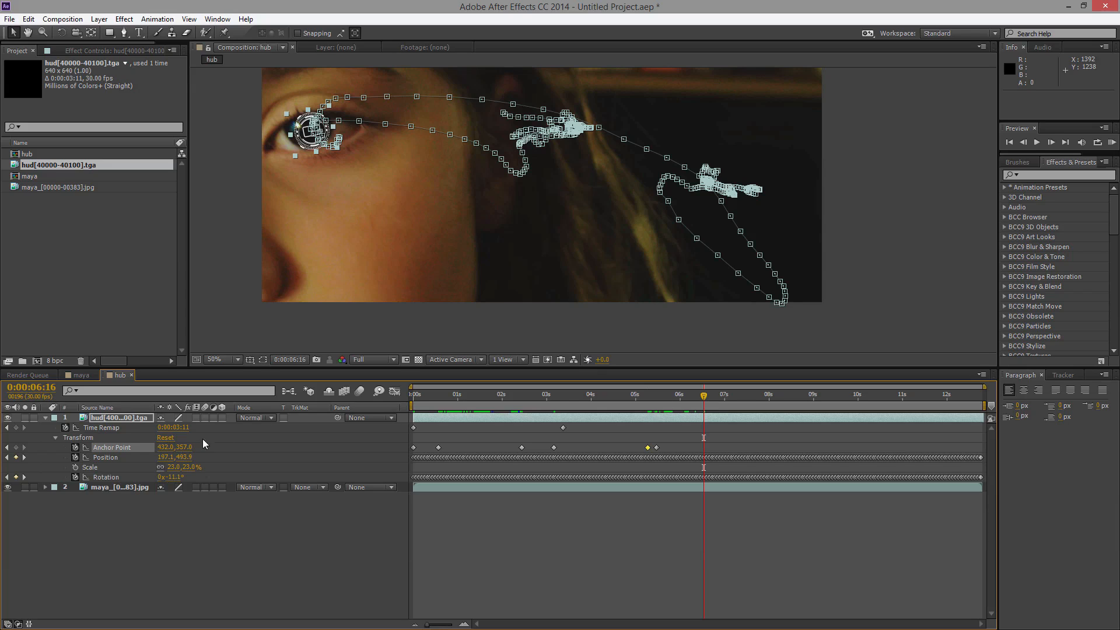
pyautogui.moveTo(165, 447); pyautogui.dragTo(343, 451)
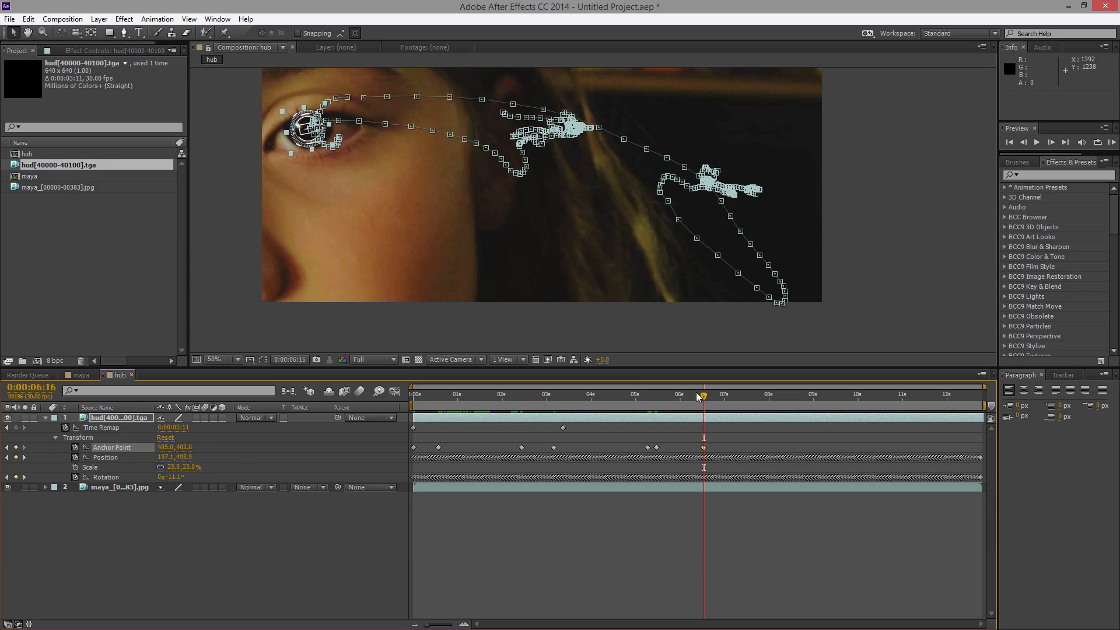
pyautogui.moveTo(695, 400); pyautogui.dragTo(751, 402)
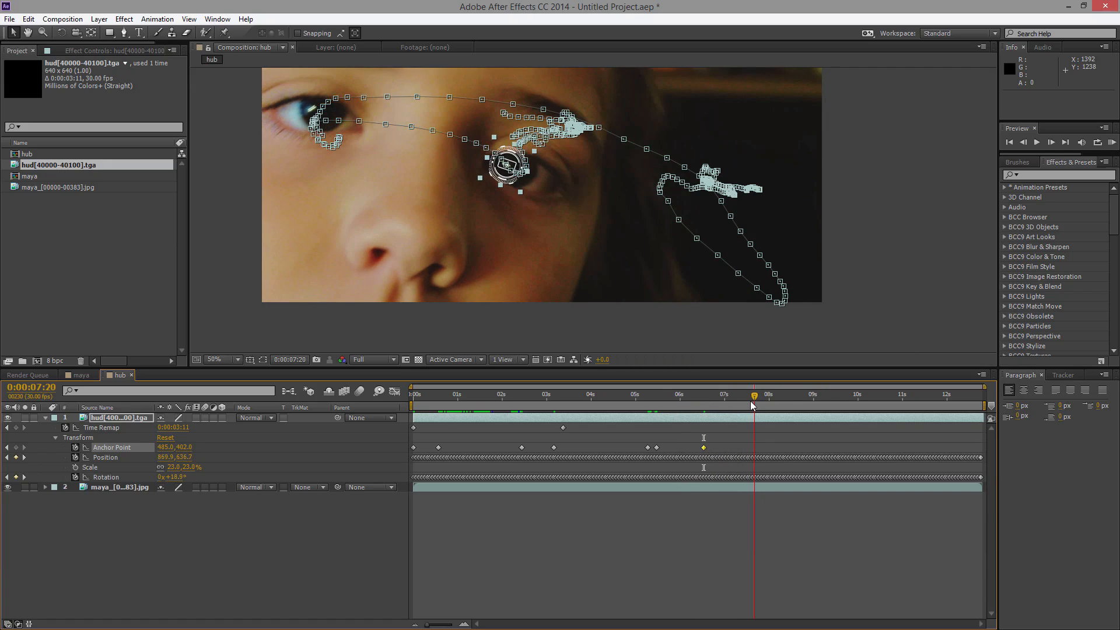
pyautogui.moveTo(168, 451); pyautogui.dragTo(110, 448)
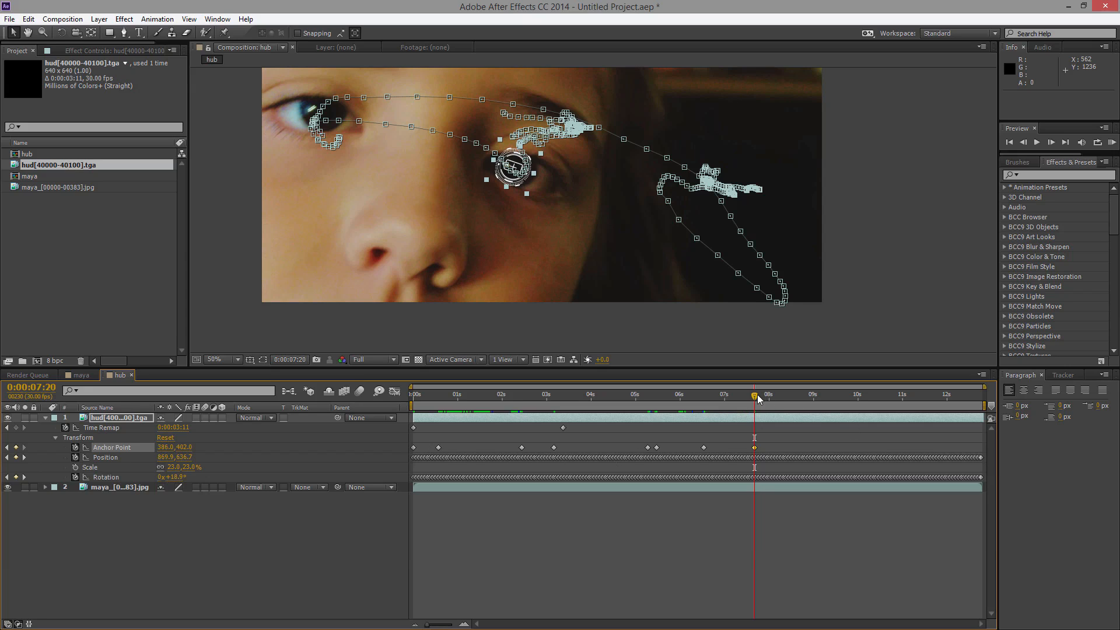
# Step: Set the hud layer's anchor point to 330, 415 at 0:00:08:15 to realign the graphic with the iris
pyautogui.moveTo(758, 399); pyautogui.dragTo(794, 403)
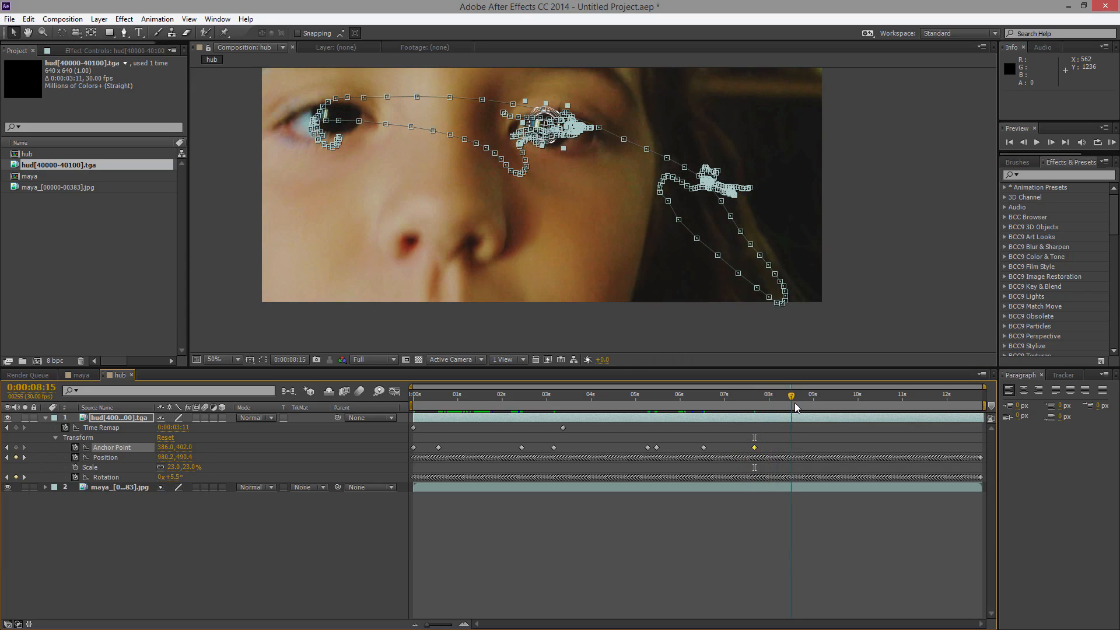
pyautogui.click(914, 272)
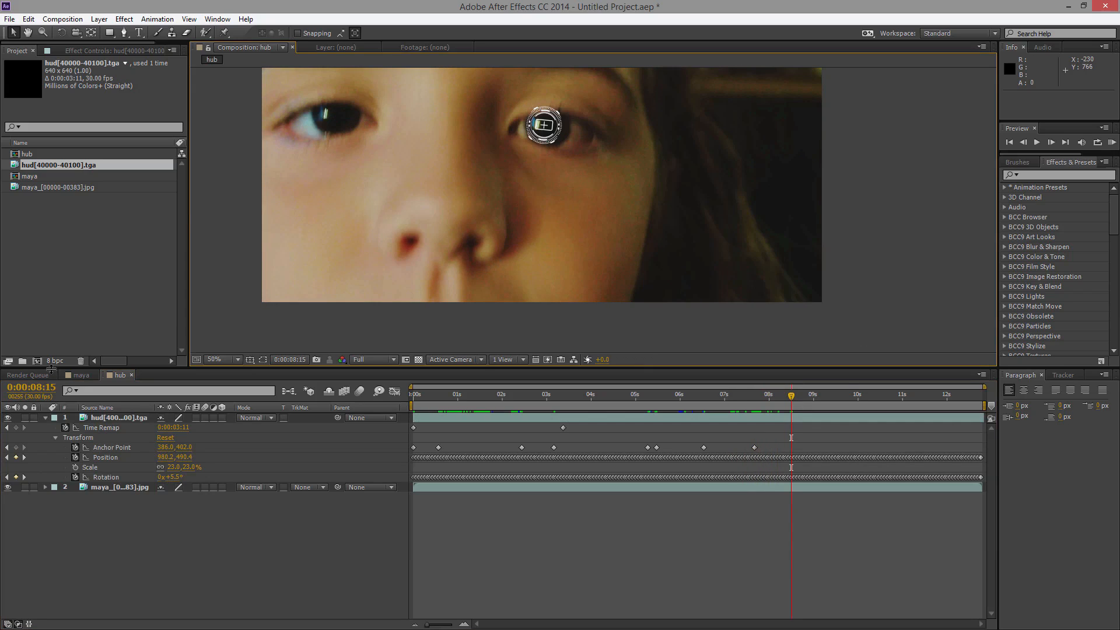
pyautogui.moveTo(183, 446); pyautogui.dragTo(138, 447)
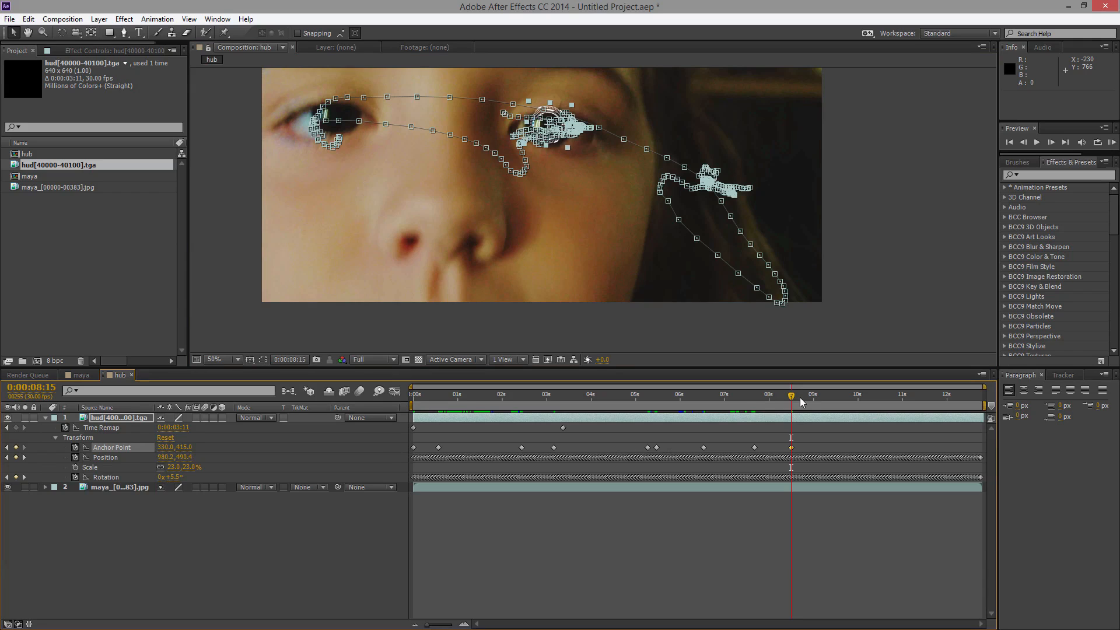
# Step: Set the hud layer's anchor point to 330, 403 at 0:00:09:07 to realign the graphic with the iris
pyautogui.moveTo(794, 401); pyautogui.dragTo(826, 406)
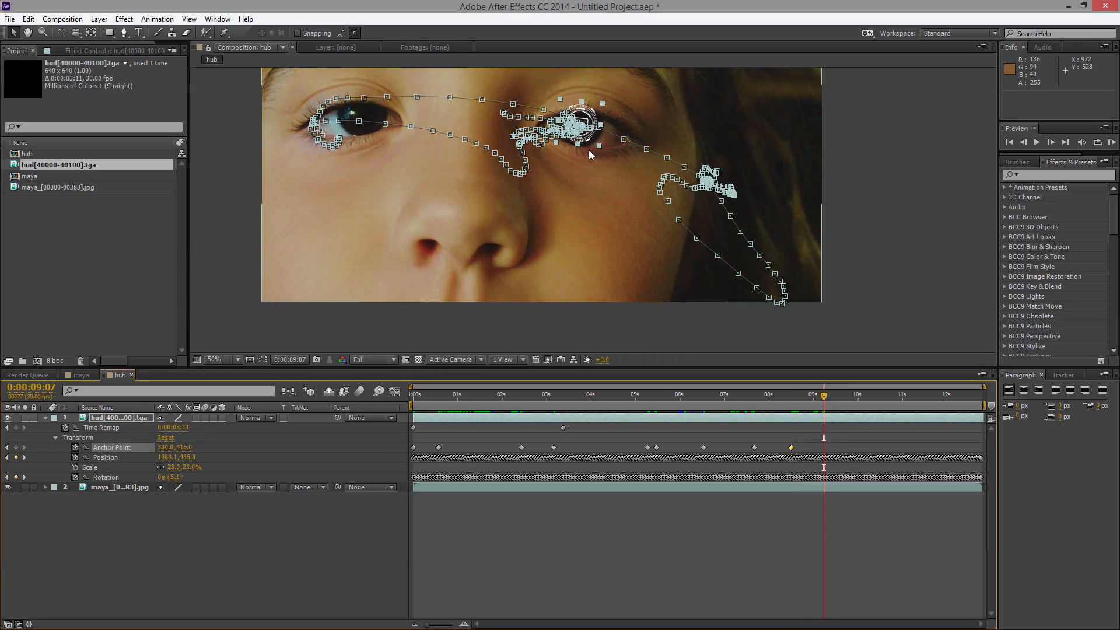
pyautogui.click(762, 317)
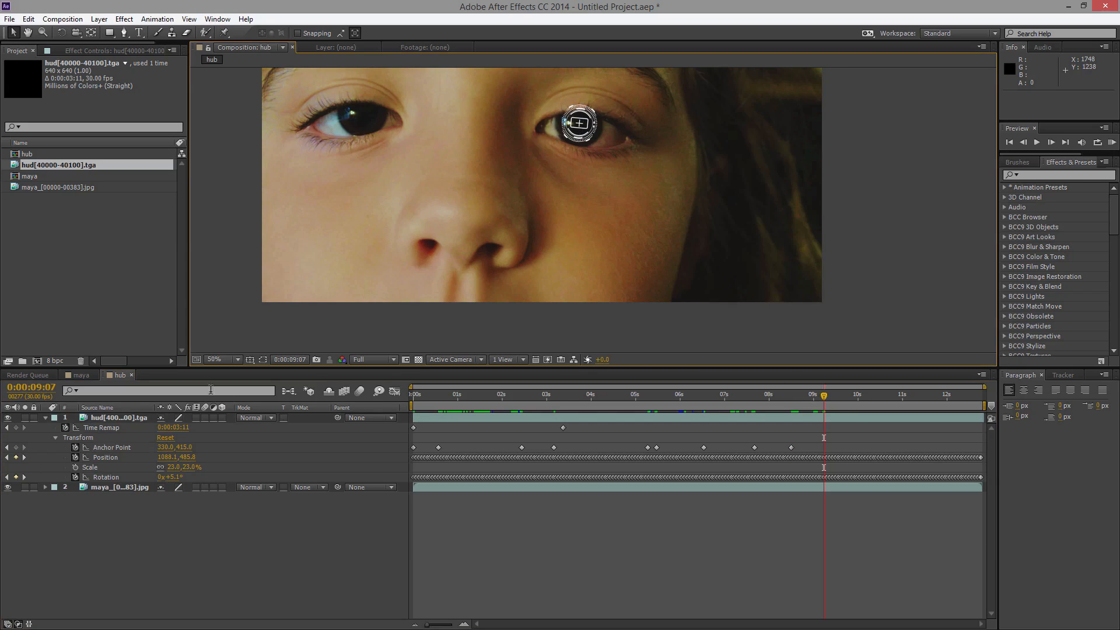
pyautogui.moveTo(186, 451); pyautogui.dragTo(171, 451)
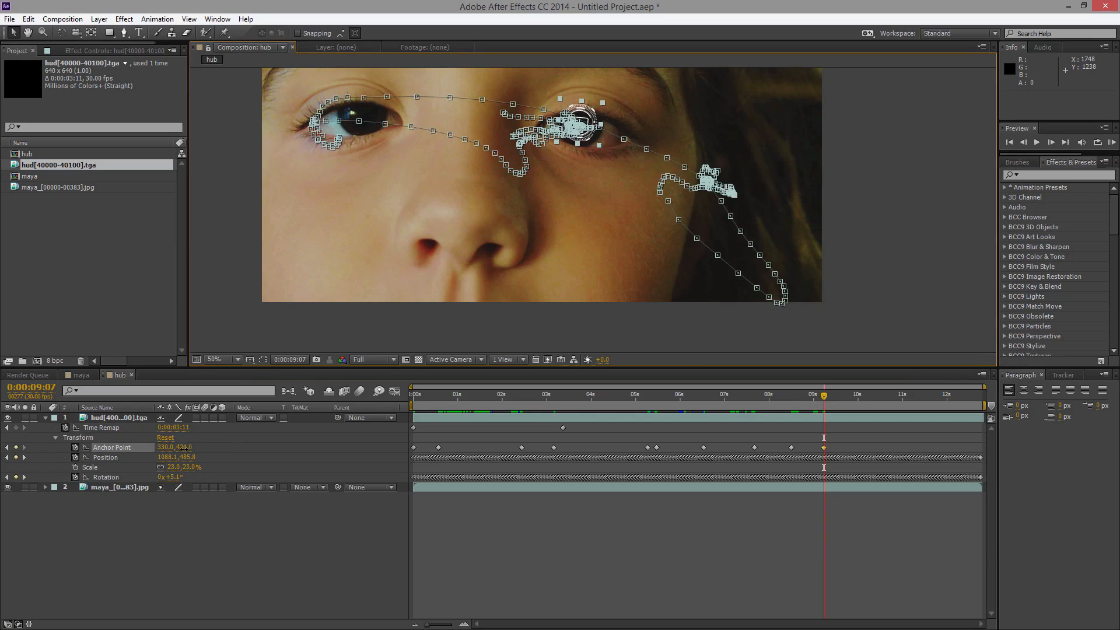
pyautogui.click(712, 506)
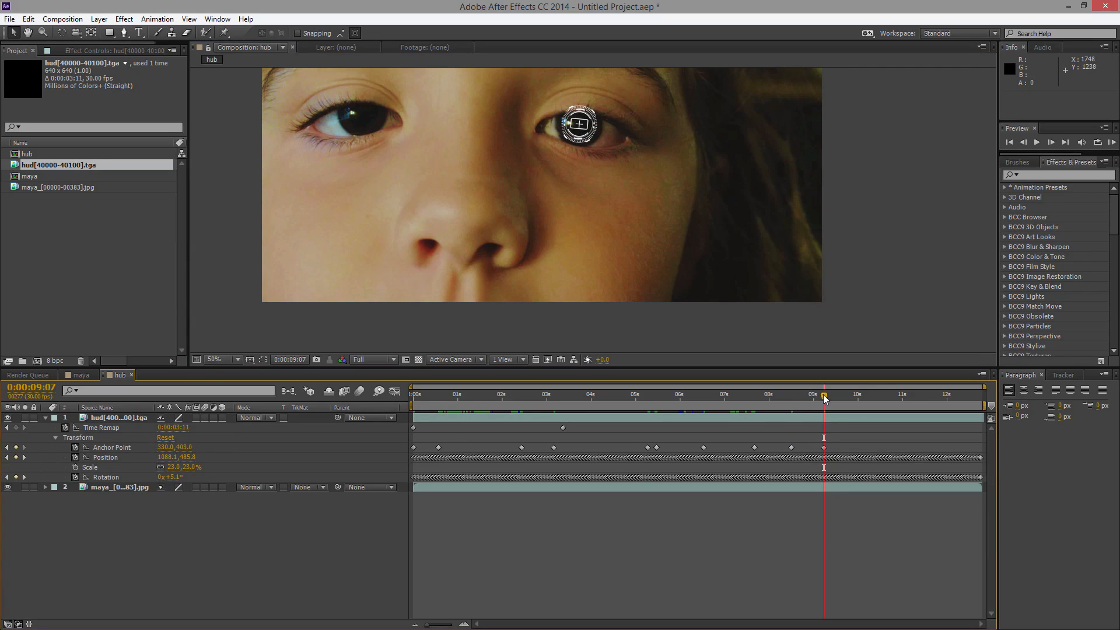
# Step: Return to the start of the hub comp, collapse the hud layer's properties, and hide the maya footage layer
pyautogui.moveTo(825, 399); pyautogui.dragTo(205, 390)
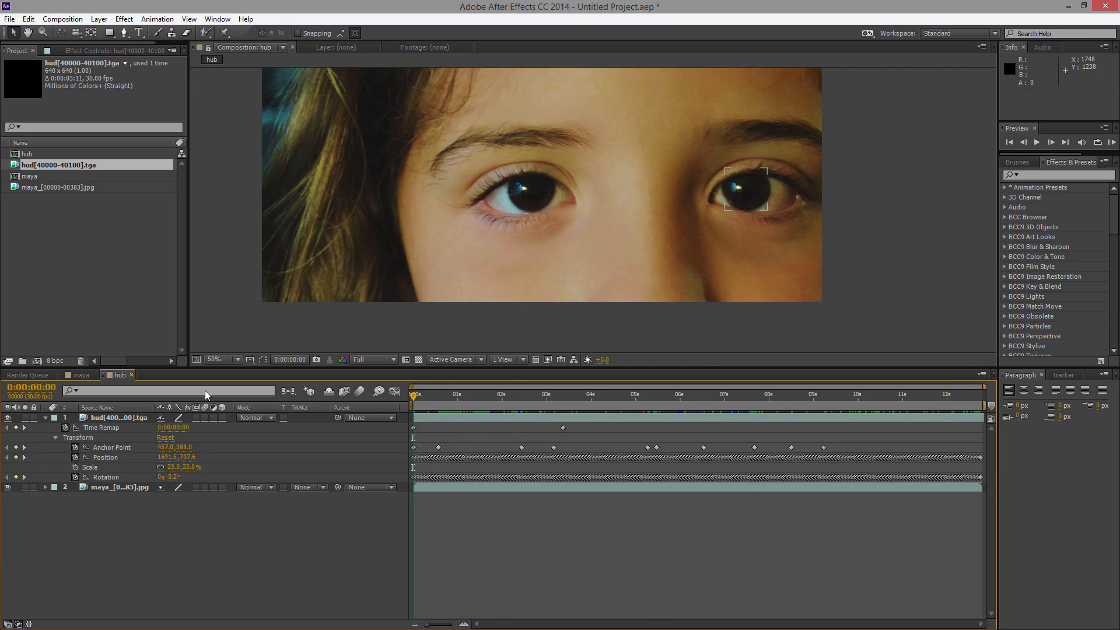
pyautogui.click(47, 418)
pyautogui.click(8, 428)
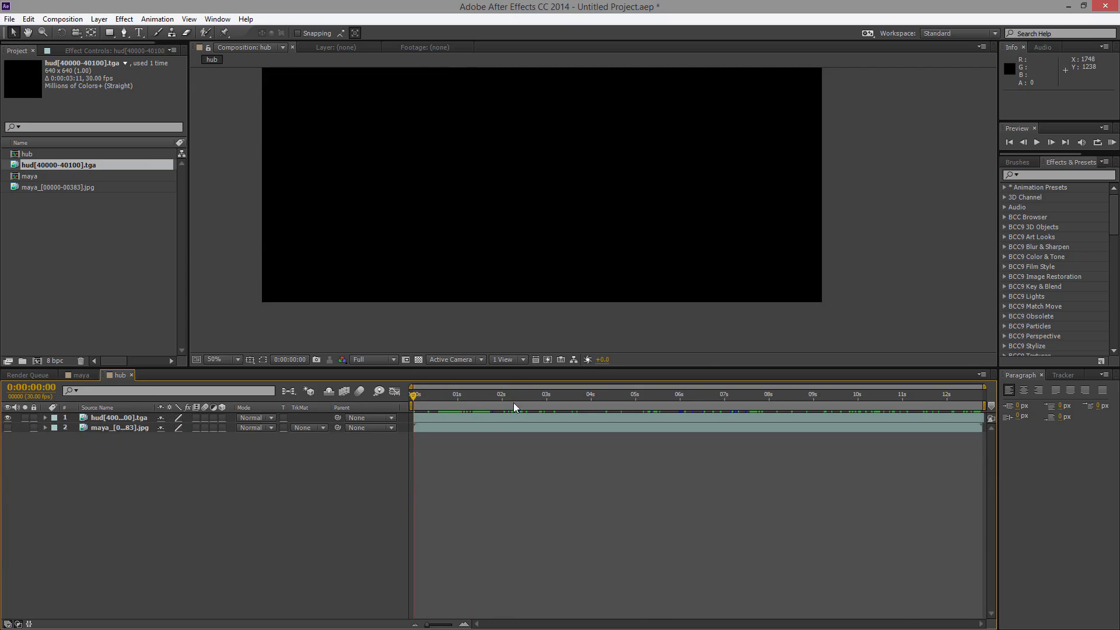
pyautogui.scroll(3, 880, 252)
pyautogui.hscroll(2, 758, 315)
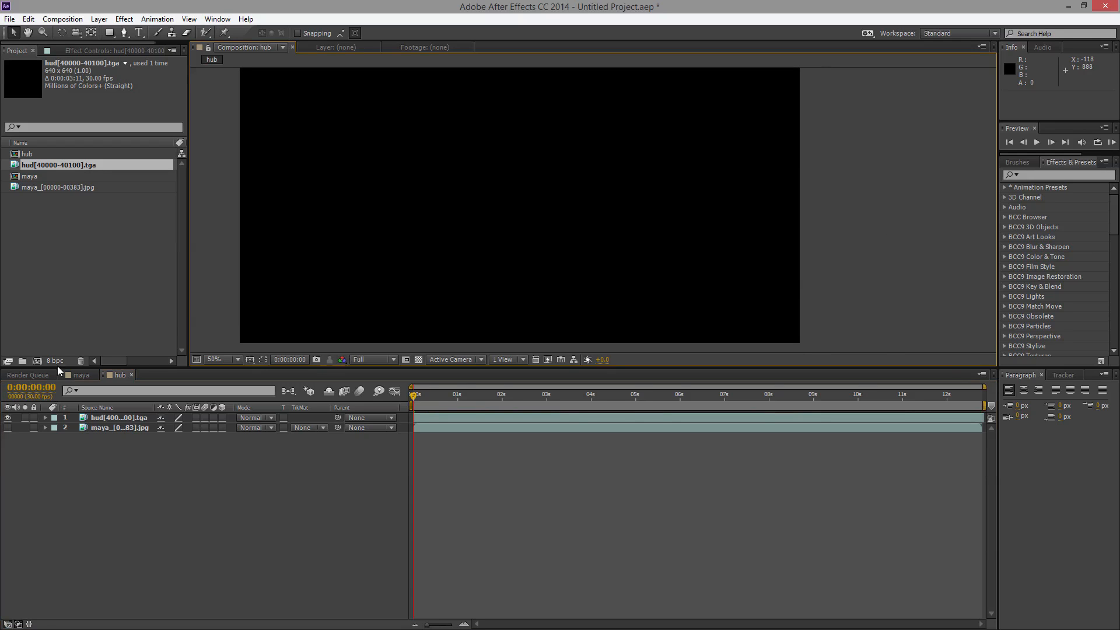
# Step: Place the hub comp above the footage in the maya comp, and add a 1920 x 1080 px black solid on top
pyautogui.click(73, 375)
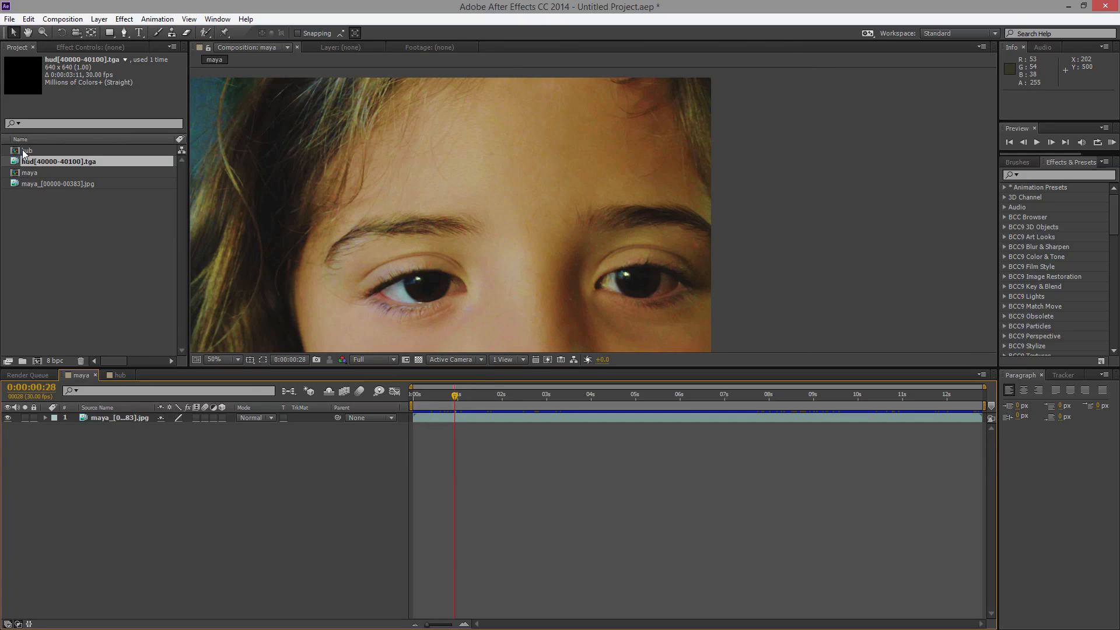
pyautogui.moveTo(25, 150); pyautogui.dragTo(144, 414)
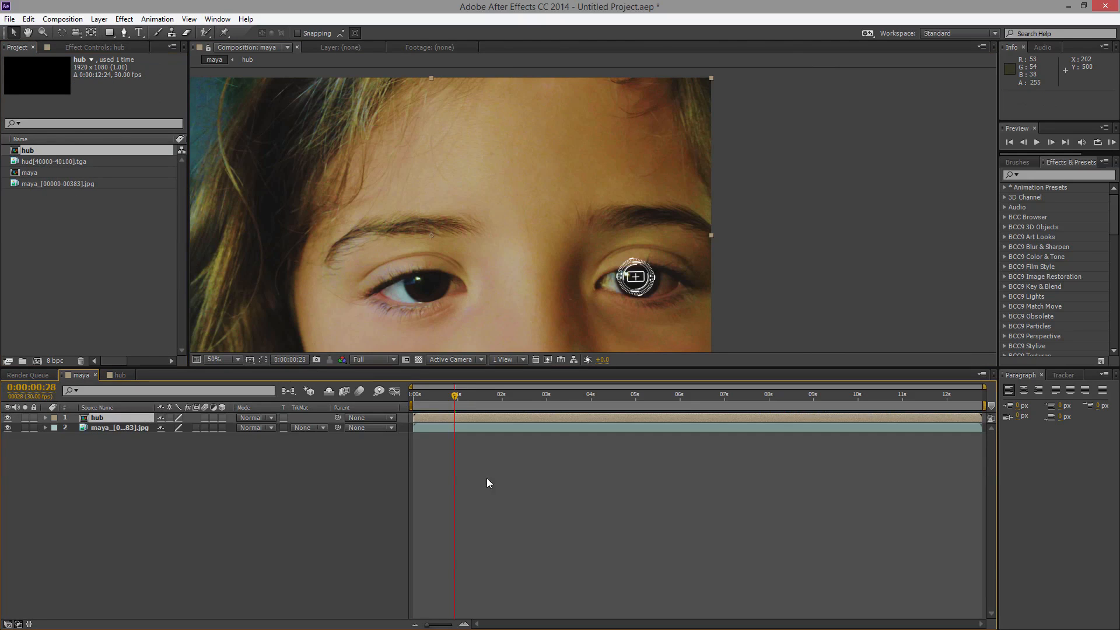
pyautogui.click(327, 505)
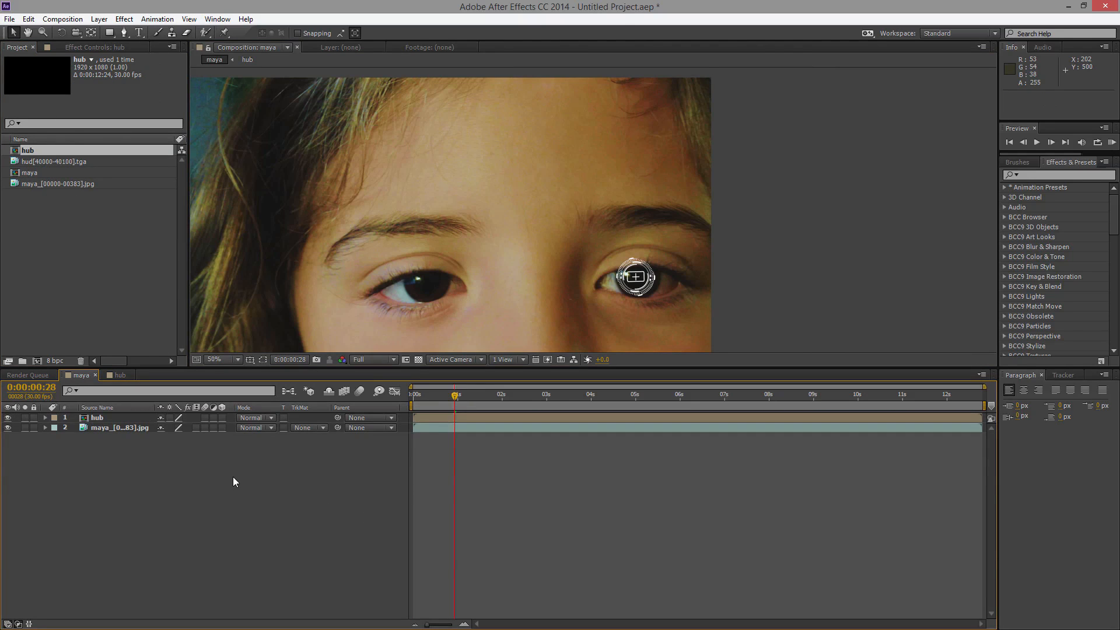
pyautogui.hotkey('ctrl', 'y')
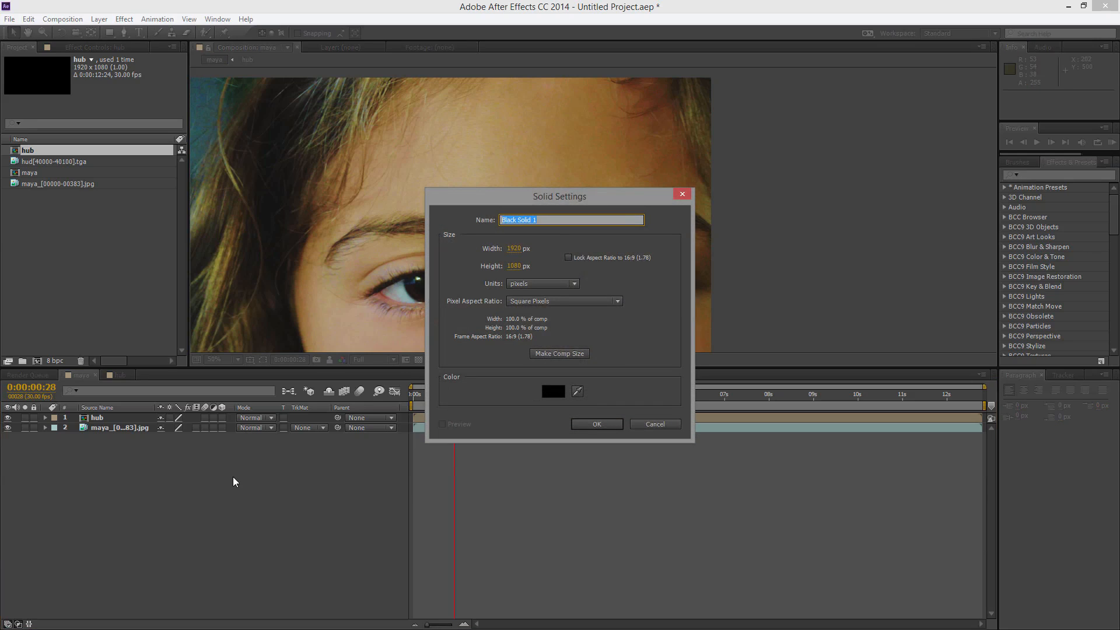
pyautogui.press('Return')
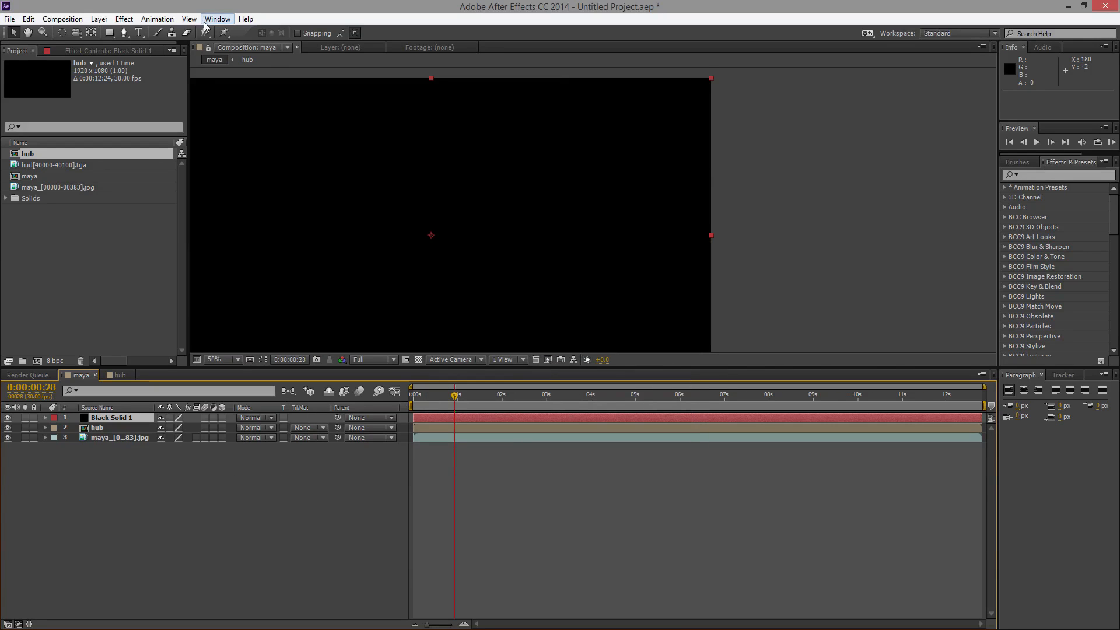
# Step: Switch to mocha AE and copy the selected layer's shapes to the clipboard as mocha shape data for AE
pyautogui.hotkey('alt', 'space')
pyautogui.press('Escape')
pyautogui.hotkey('alt', 'Tab')
pyautogui.hotkey('alt', 'Tab')
pyautogui.hotkey('alt', 'Tab')
pyautogui.hotkey('alt', 'Tab')
pyautogui.hotkey('alt', 'Tab')
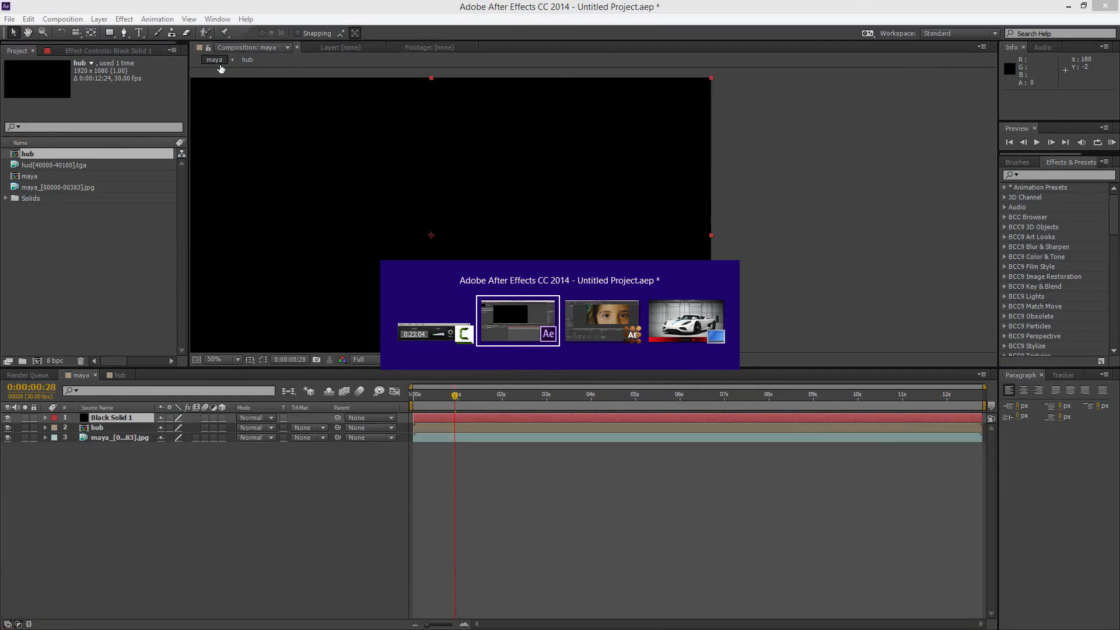
pyautogui.hotkey('alt', 'Tab')
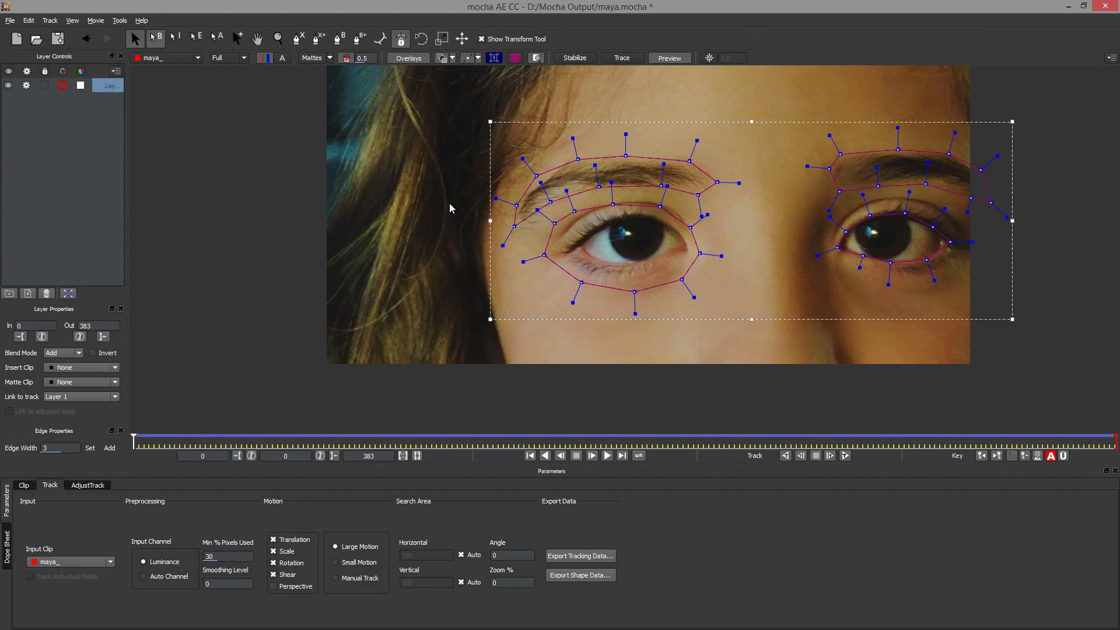
pyautogui.click(584, 575)
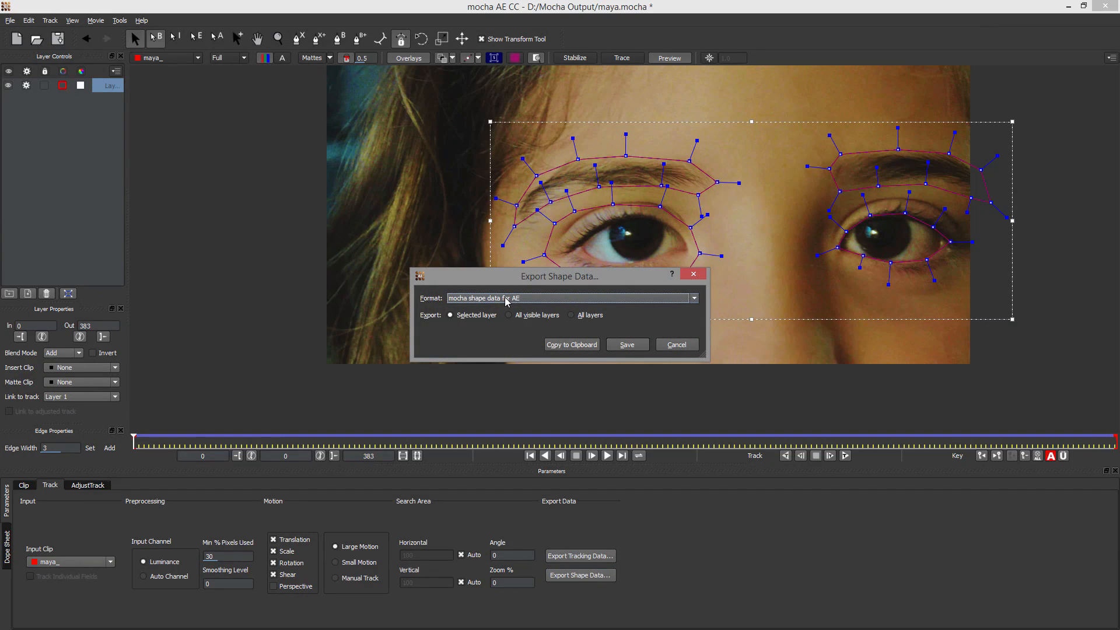
pyautogui.click(582, 345)
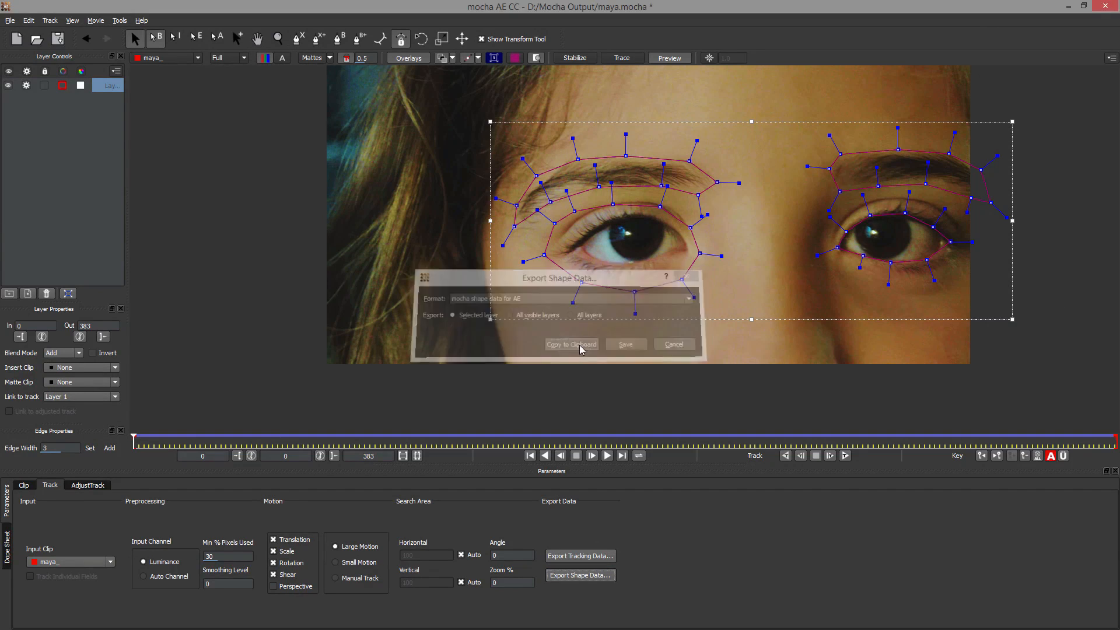
# Step: Switch back to After Effects and paste the mocha shape data onto Black Solid 1 at 0:00:00:00
pyautogui.hotkey('alt', 'Tab')
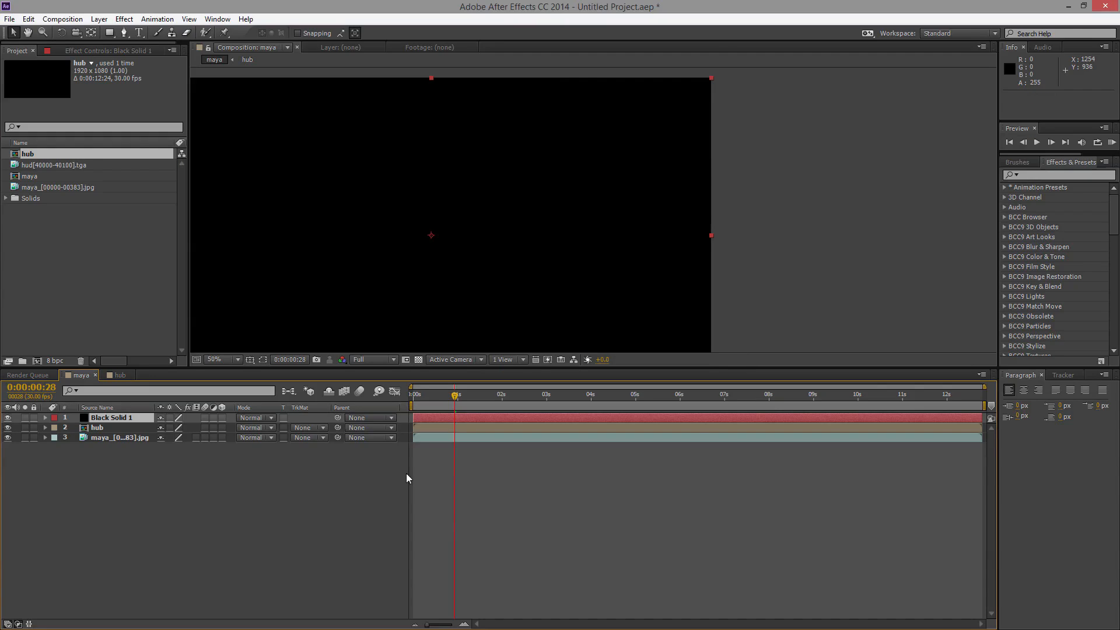
pyautogui.moveTo(455, 394); pyautogui.dragTo(401, 408)
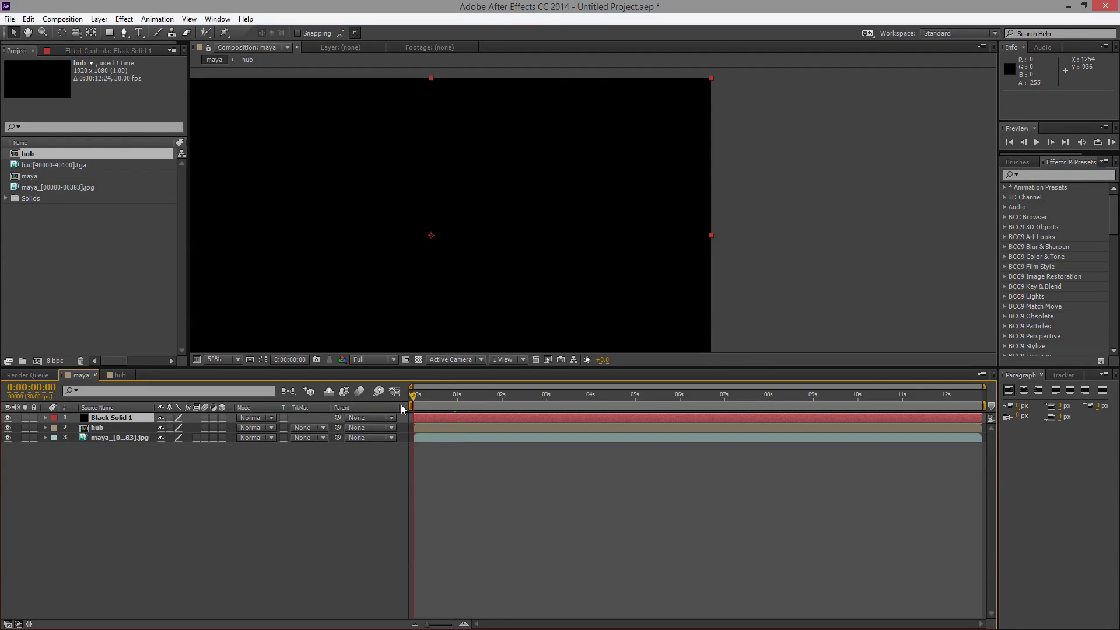
pyautogui.hotkey('ctrl', 'v')
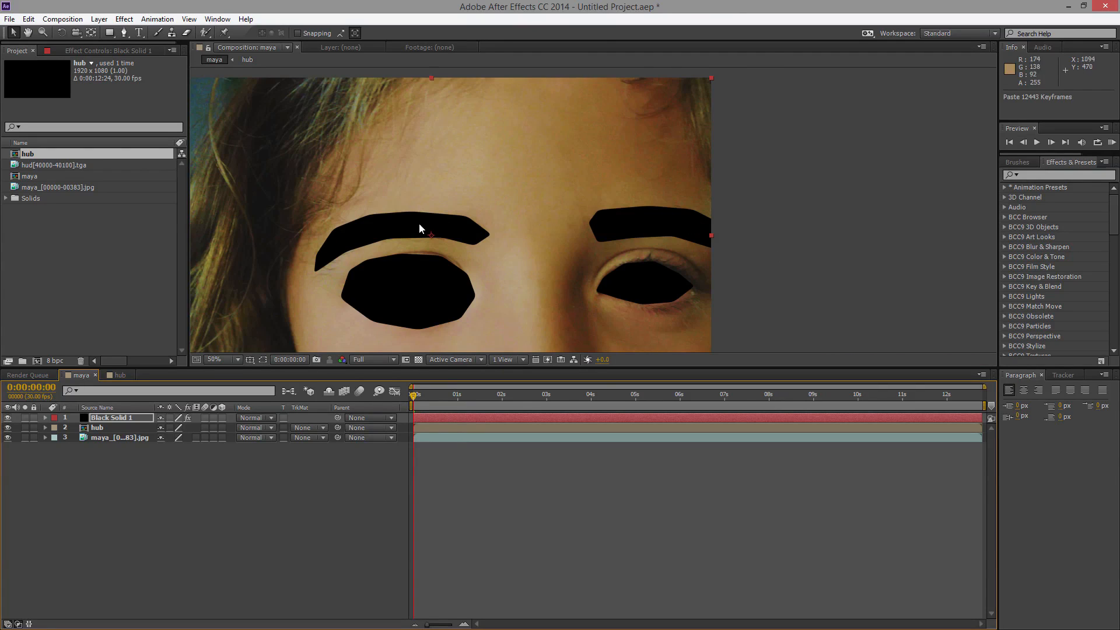
# Step: Delete the three Add-mode shape effects from Black Solid 1, keeping only the Multiply one that masks the HUD eye
pyautogui.click(114, 418)
pyautogui.click(95, 51)
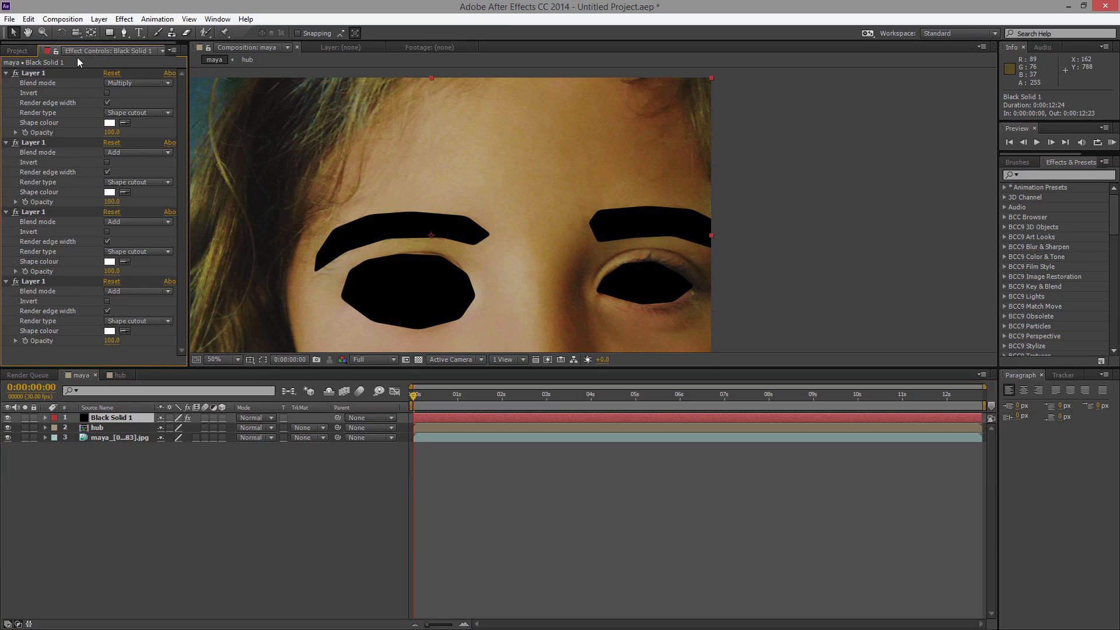
pyautogui.click(15, 282)
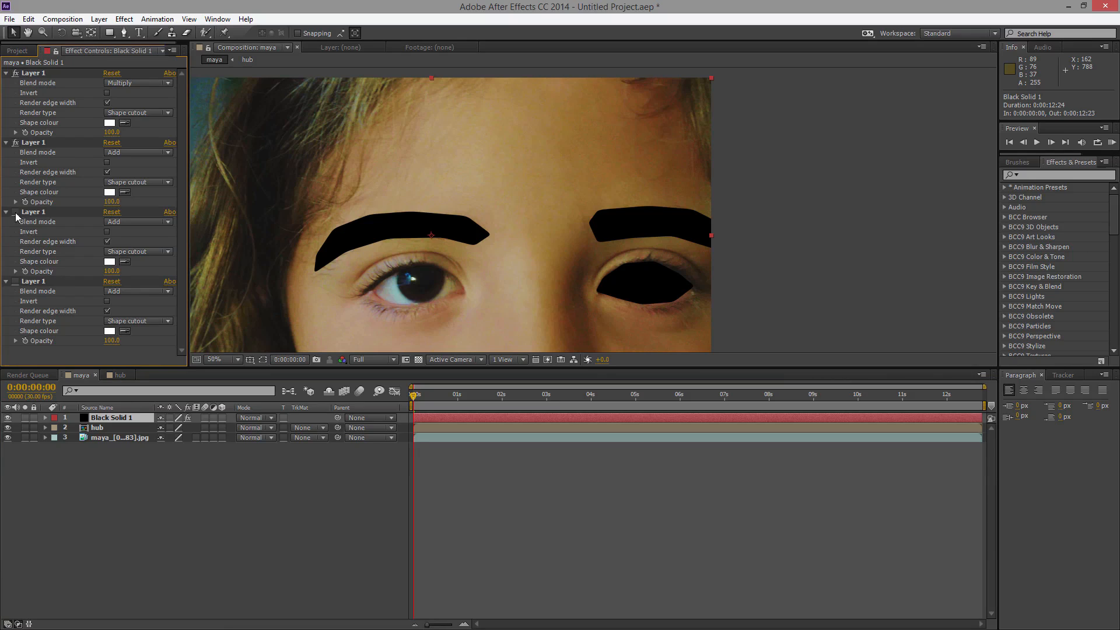
pyautogui.click(15, 212)
pyautogui.click(16, 143)
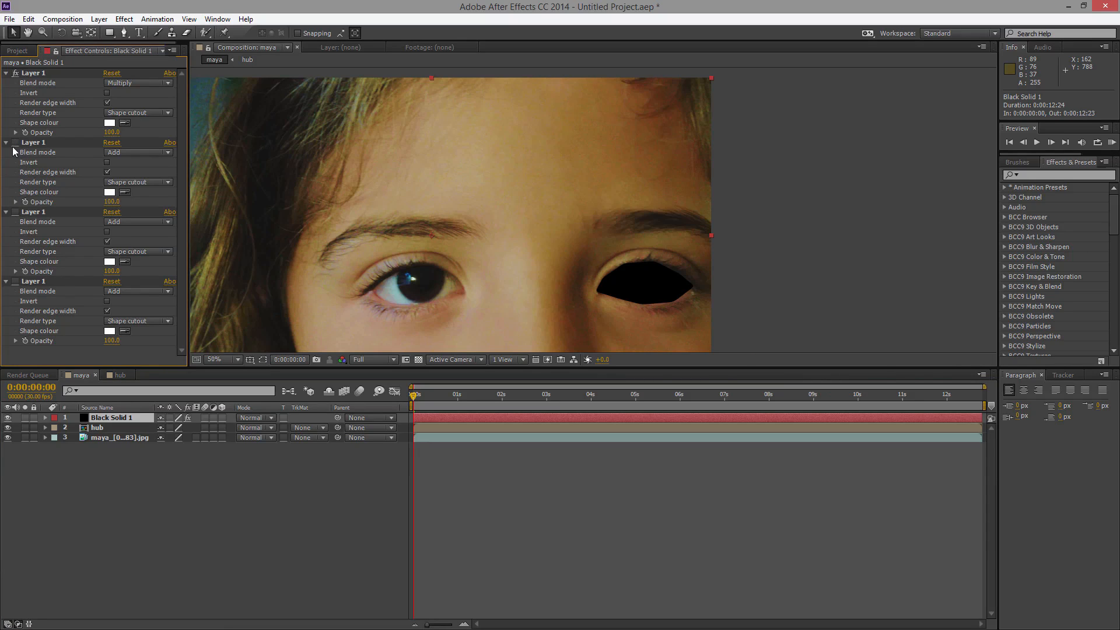
pyautogui.click(50, 142)
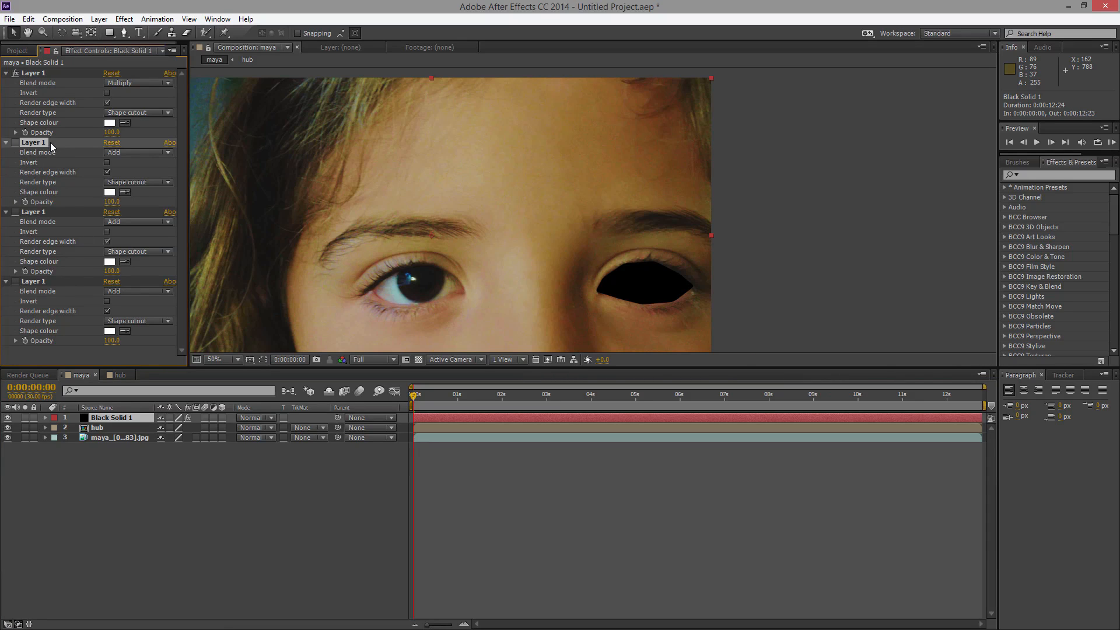
pyautogui.keyDown('shift'); pyautogui.click(65, 281); pyautogui.keyUp('shift')
pyautogui.press('Delete')
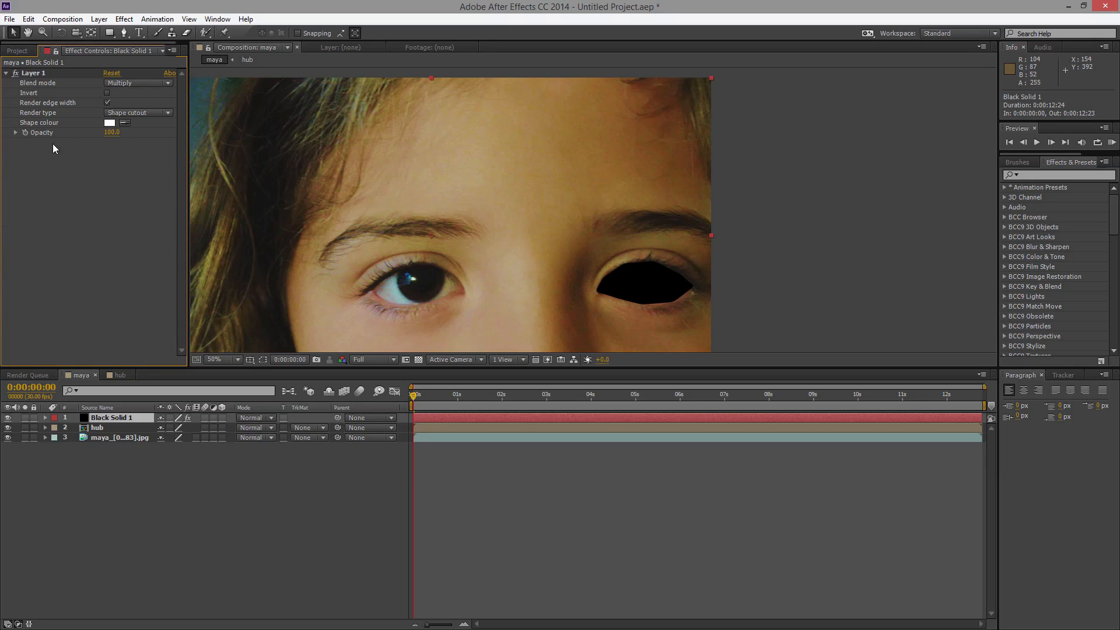
pyautogui.click(7, 74)
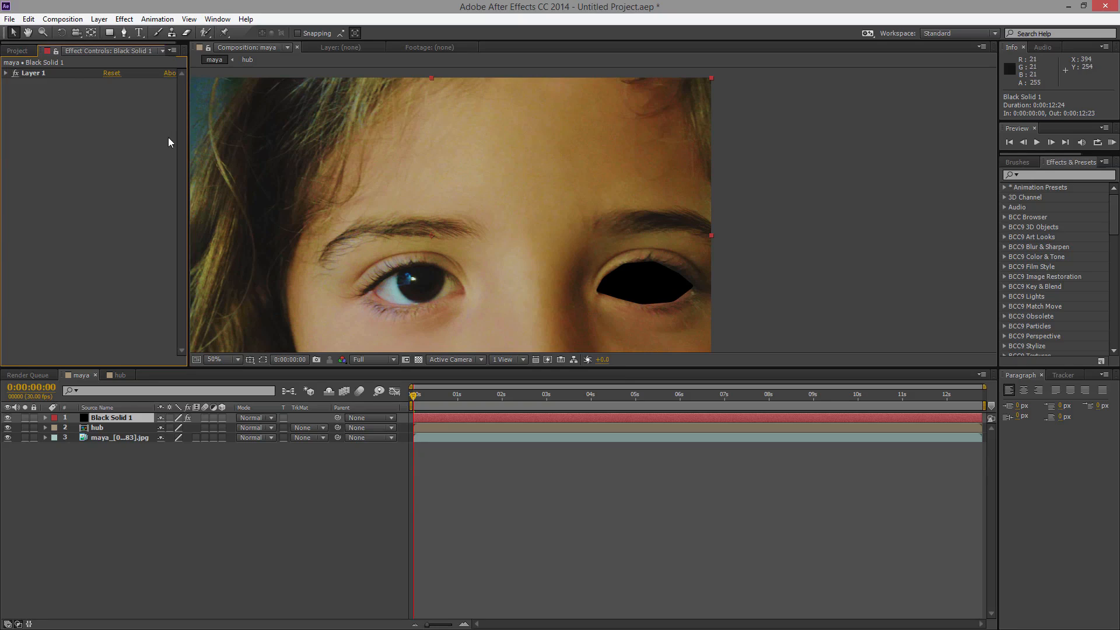
# Step: Apply the standard Gaussian Blur effect to Black Solid 1 with a blurriness of 22.5, removing any BCC Gaussian Blur
pyautogui.click(1044, 174)
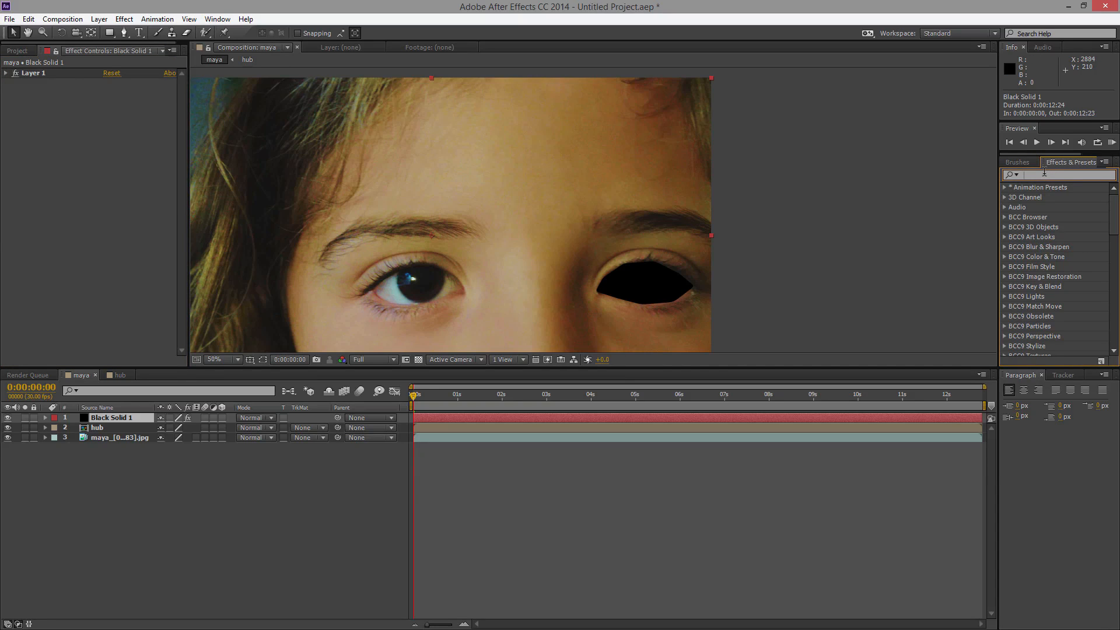
pyautogui.write('blur')
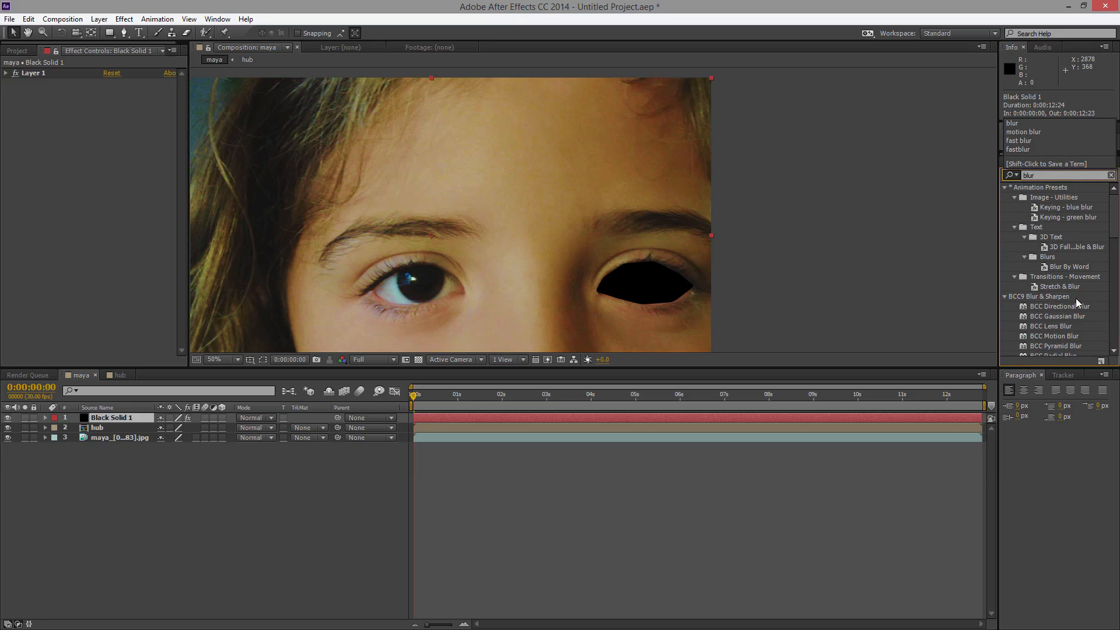
pyautogui.moveTo(1073, 316); pyautogui.dragTo(131, 418)
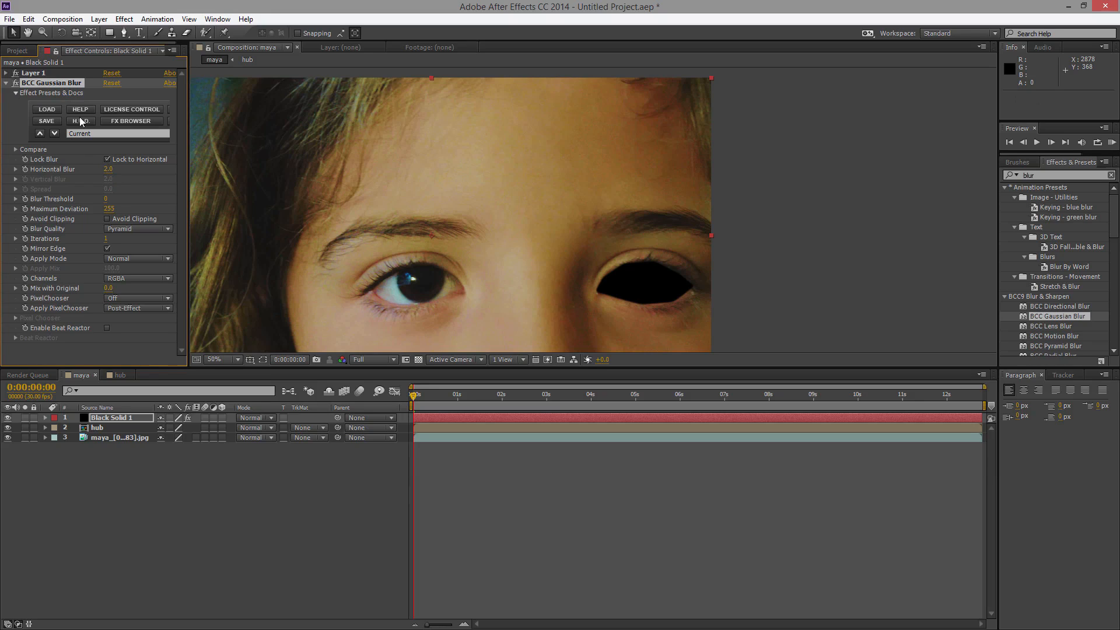
pyautogui.press('Delete')
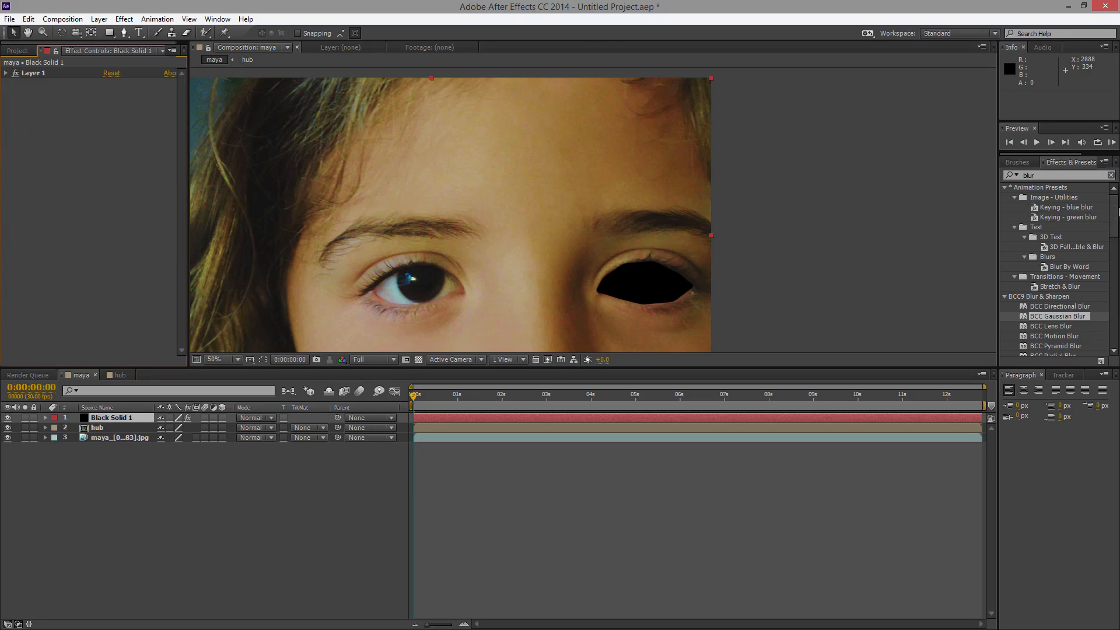
pyautogui.moveTo(1115, 211); pyautogui.dragTo(1115, 252)
pyautogui.scroll(-3, 1079, 316)
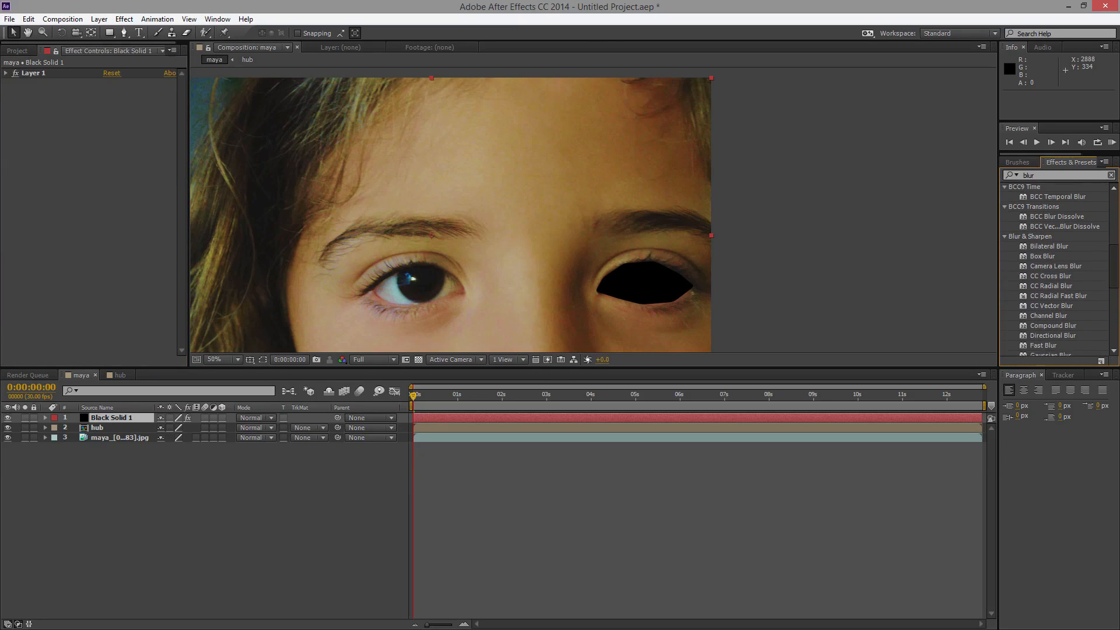
pyautogui.moveTo(1050, 323); pyautogui.dragTo(127, 419)
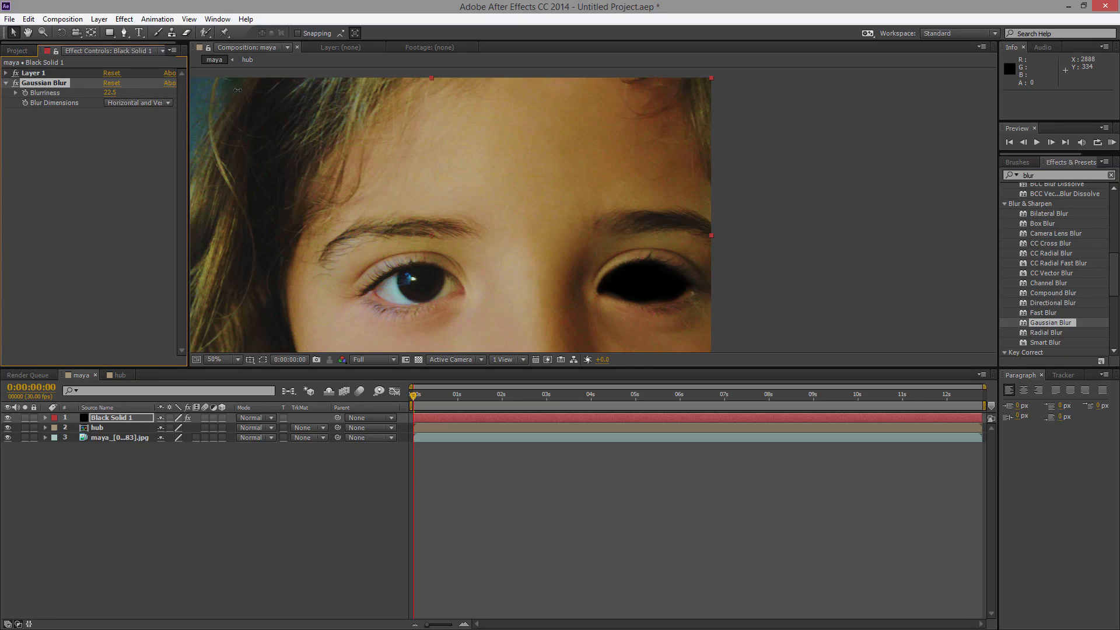
pyautogui.click(9, 87)
pyautogui.click(7, 83)
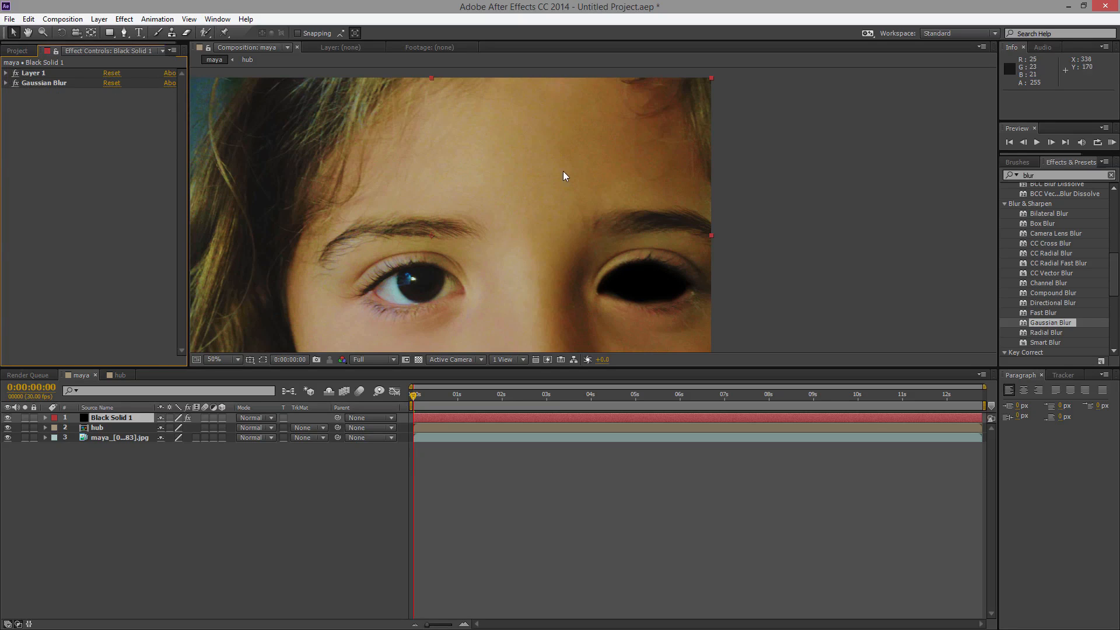
# Step: Find the Matte Choker effect and apply it to Black Solid 1 after the Gaussian Blur
pyautogui.click(1037, 175)
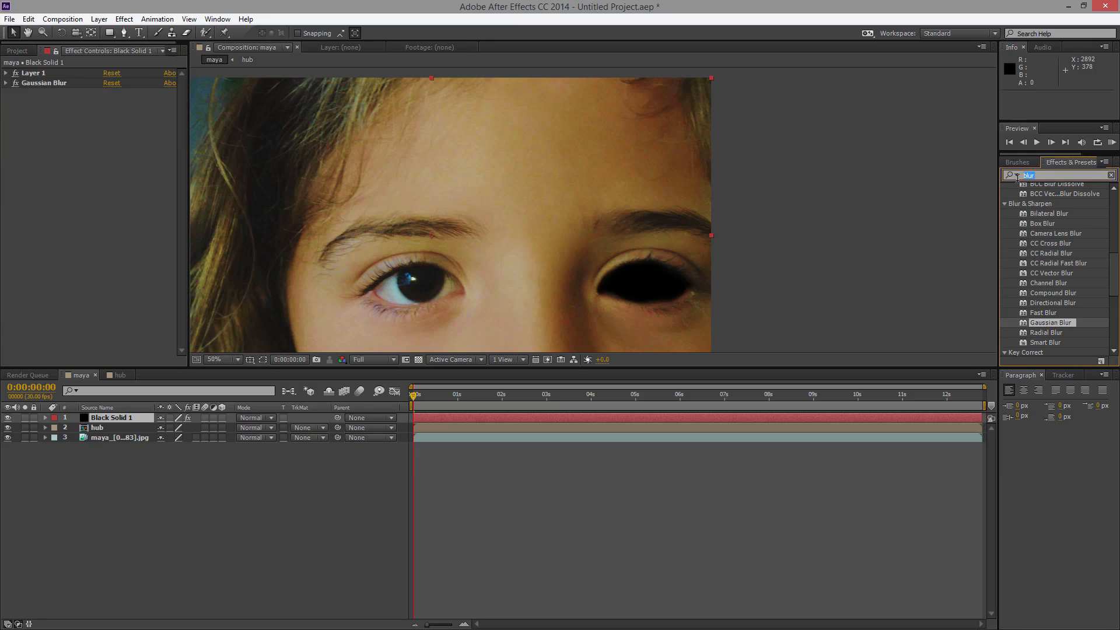
pyautogui.write('matte')
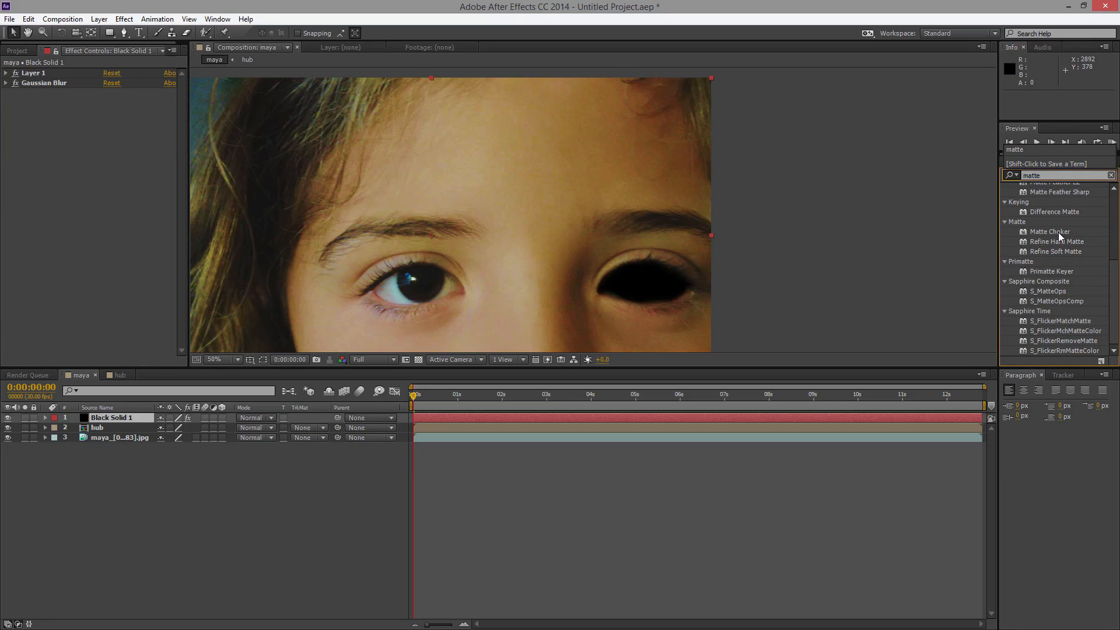
pyautogui.moveTo(1058, 233); pyautogui.dragTo(651, 290)
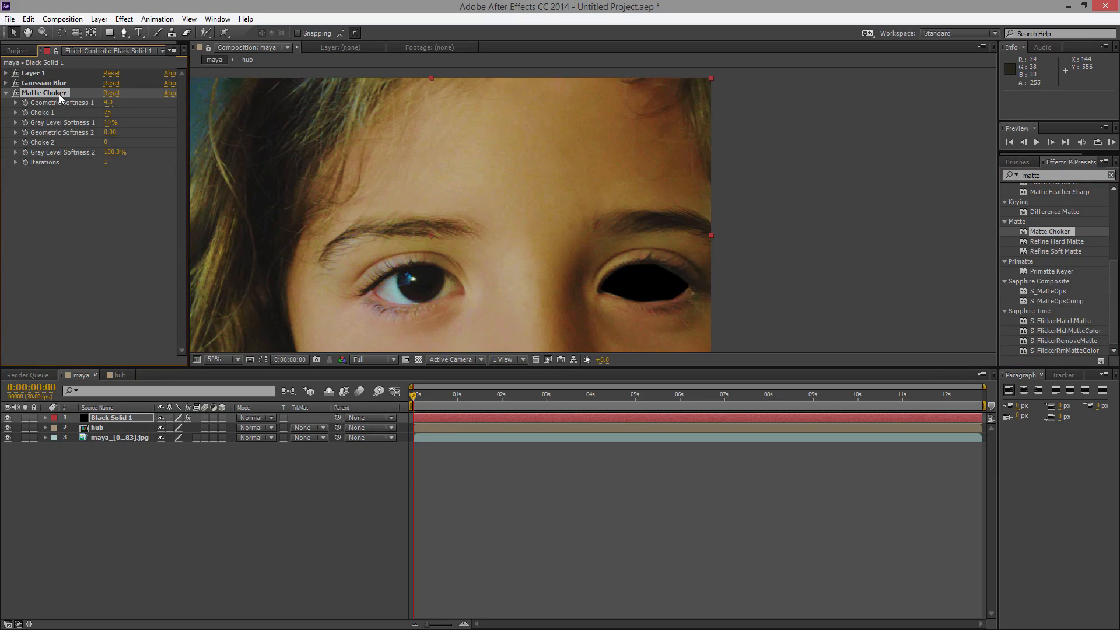
# Step: Set the Matte Choker's Choke 1 to 109 on Black Solid 1 and turn off its Gaussian Blur at 0:00:01:25
pyautogui.moveTo(107, 112); pyautogui.dragTo(127, 109)
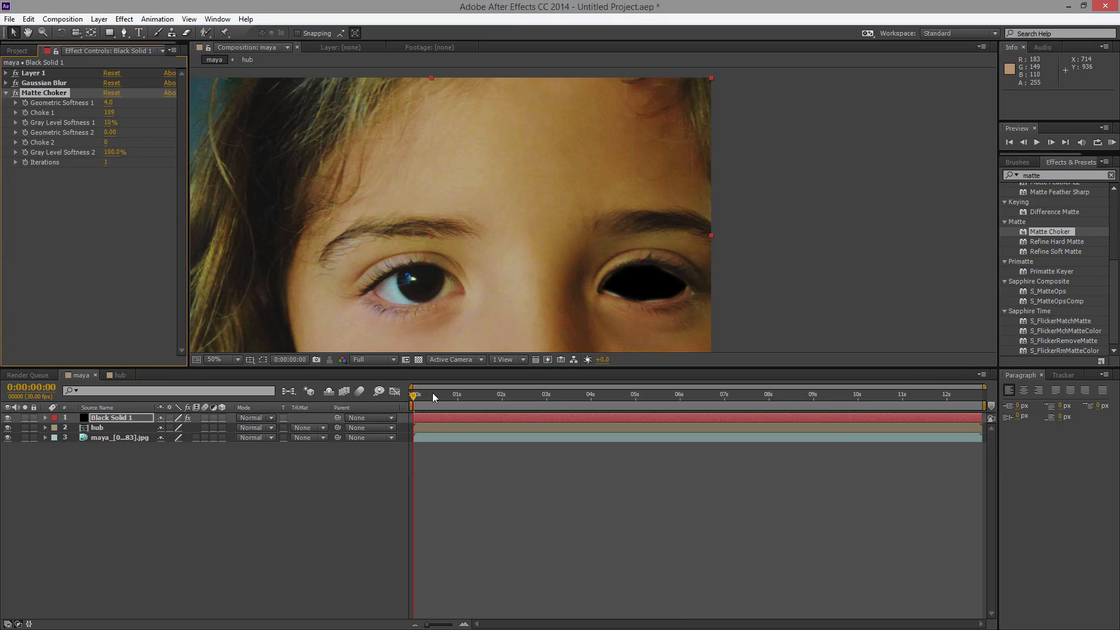
pyautogui.moveTo(432, 393); pyautogui.dragTo(498, 394)
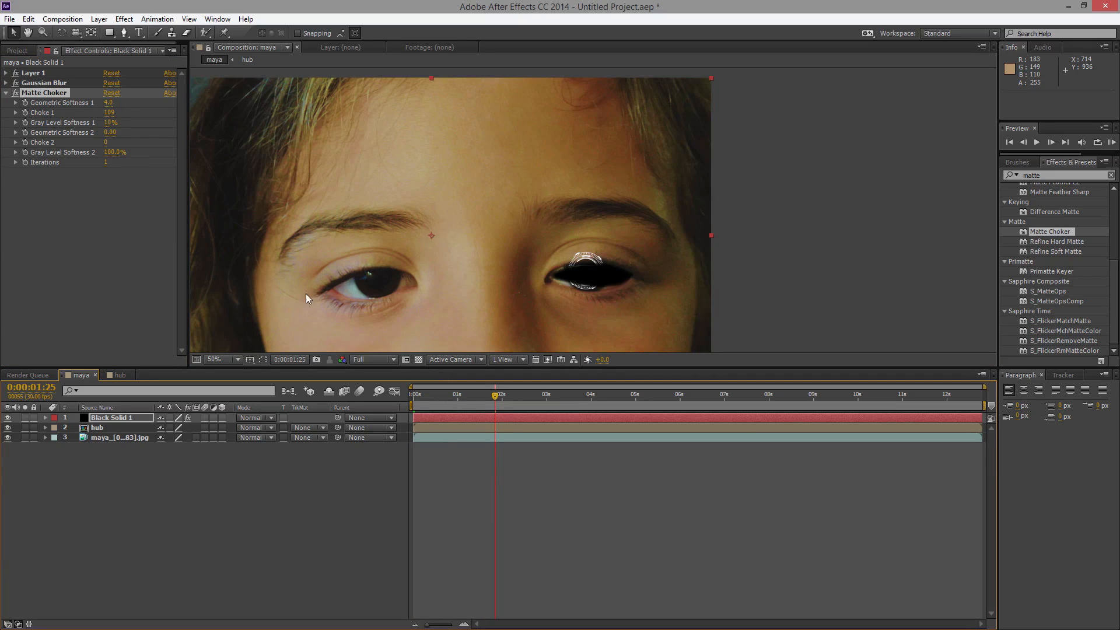
pyautogui.moveTo(114, 118); pyautogui.dragTo(147, 117)
pyautogui.hotkey('ctrl', 'z')
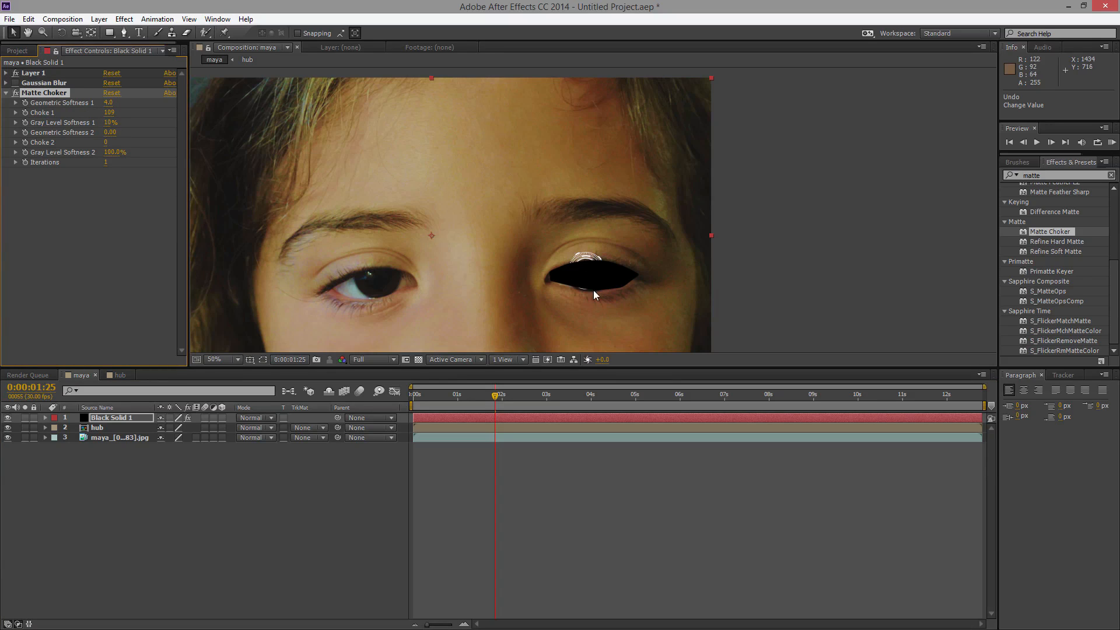
pyautogui.click(324, 427)
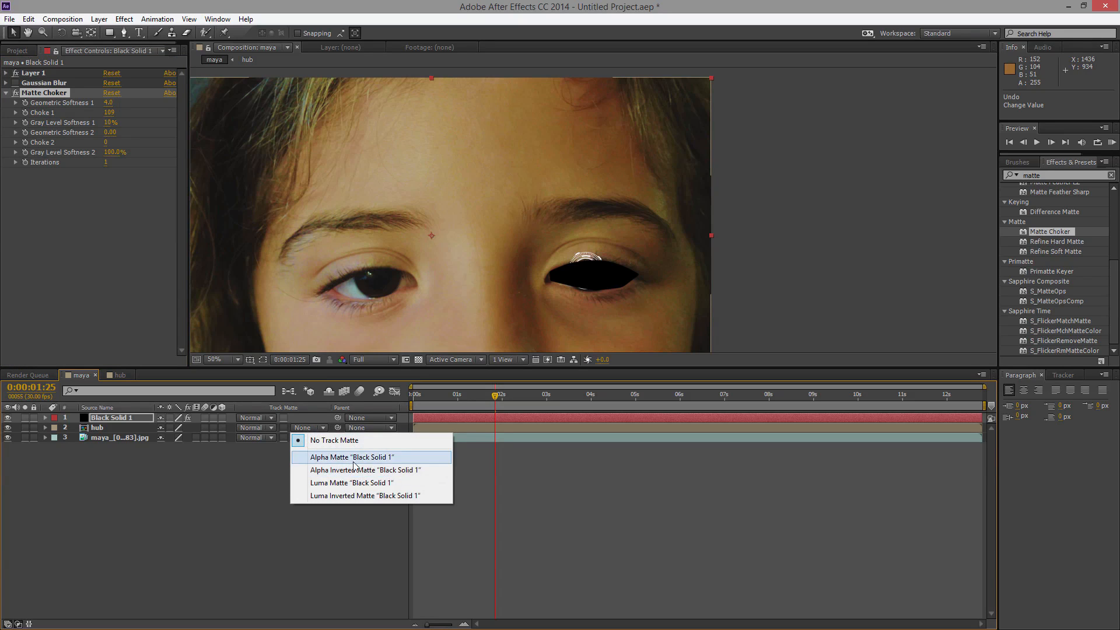
pyautogui.click(368, 481)
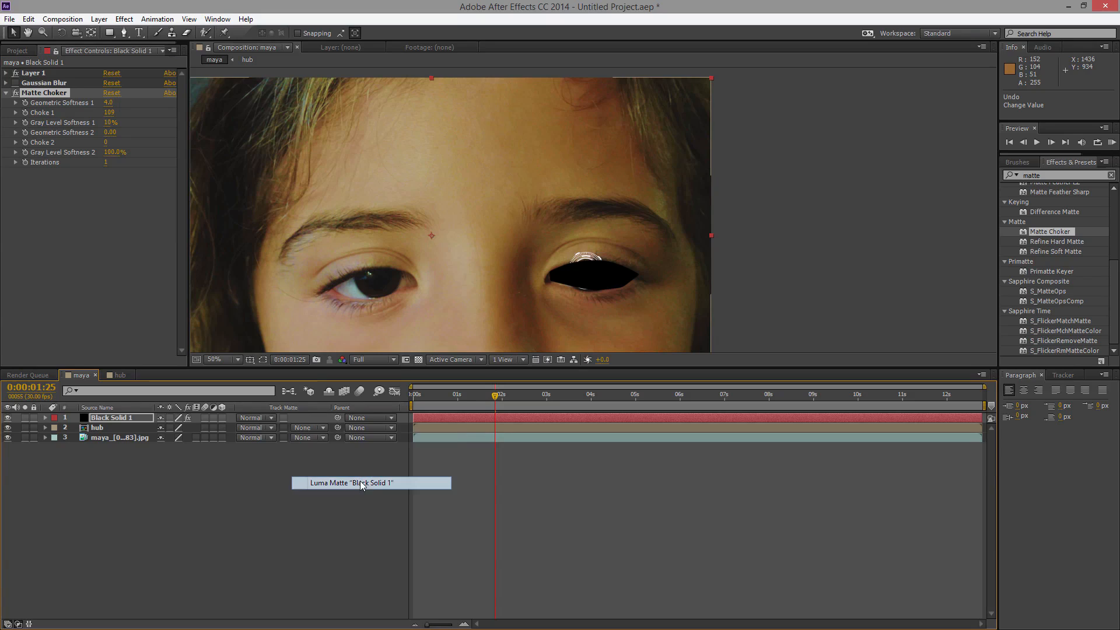
pyautogui.hotkey('ctrl', 'z')
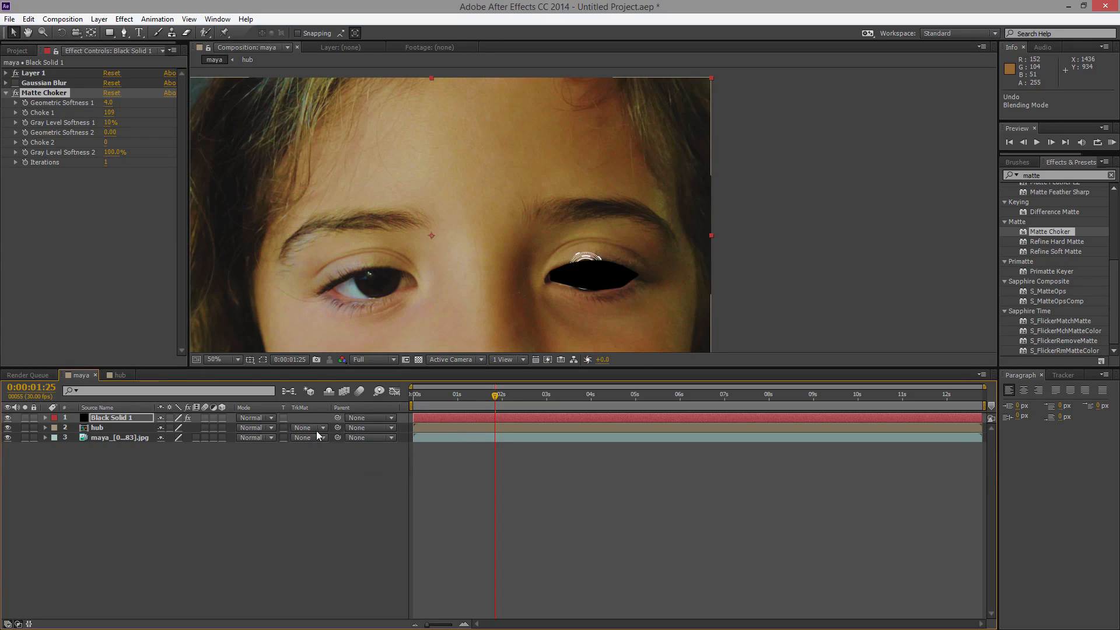
# Step: Set the hub layer's track matte to Alpha Matte "Black Solid 1"
pyautogui.click(316, 429)
pyautogui.click(363, 459)
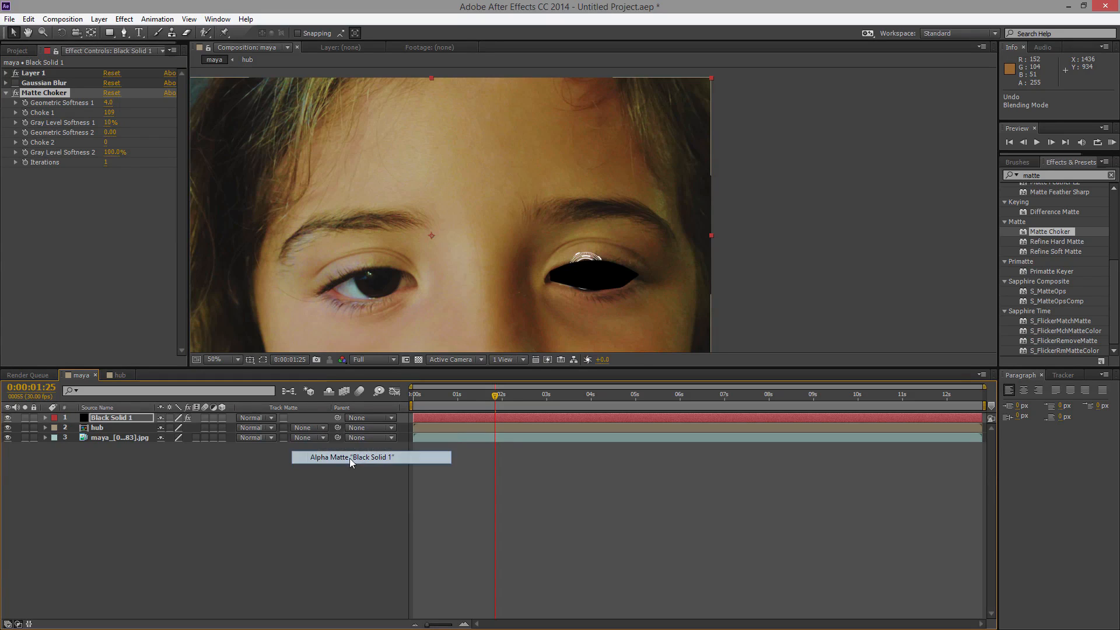
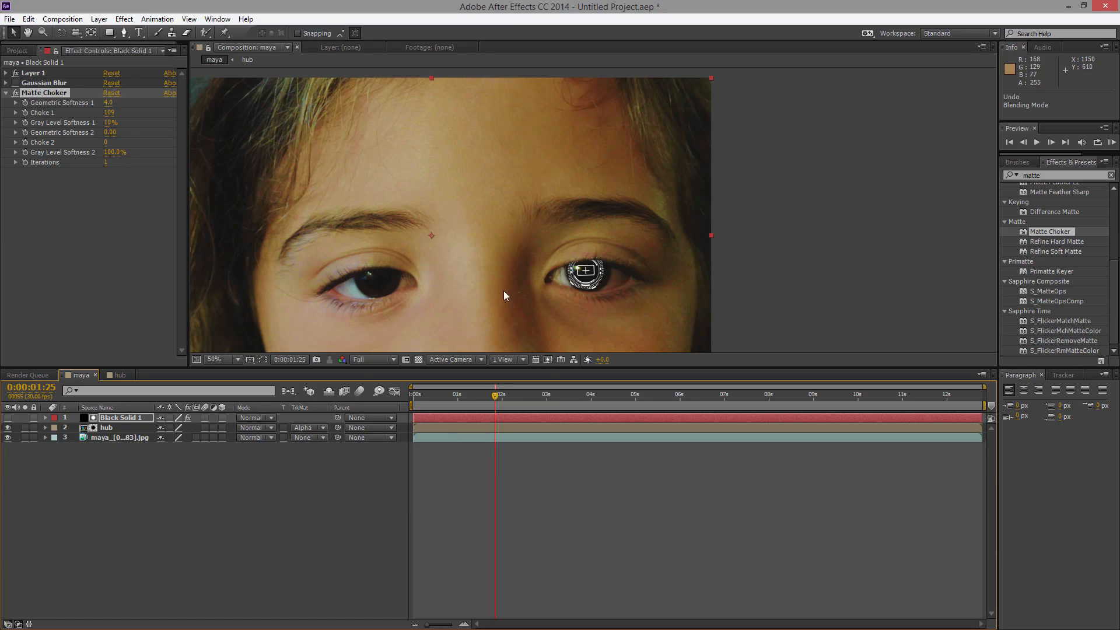
# Step: Re-enable the Gaussian Blur on Black Solid 1 and reduce its blurriness to about 13
pyautogui.click(15, 83)
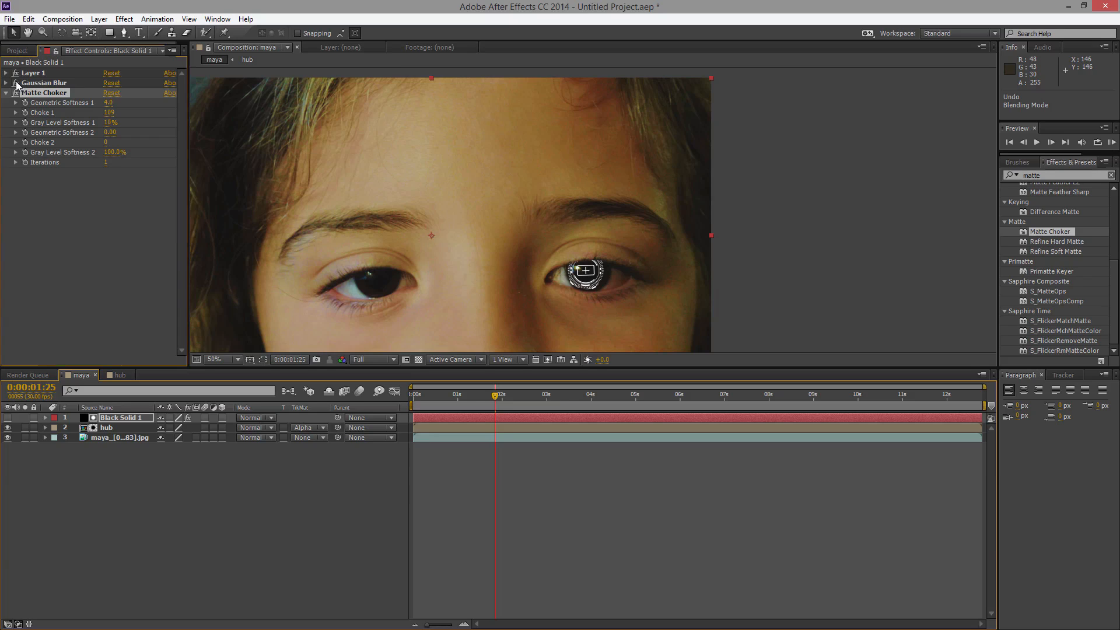
pyautogui.click(6, 83)
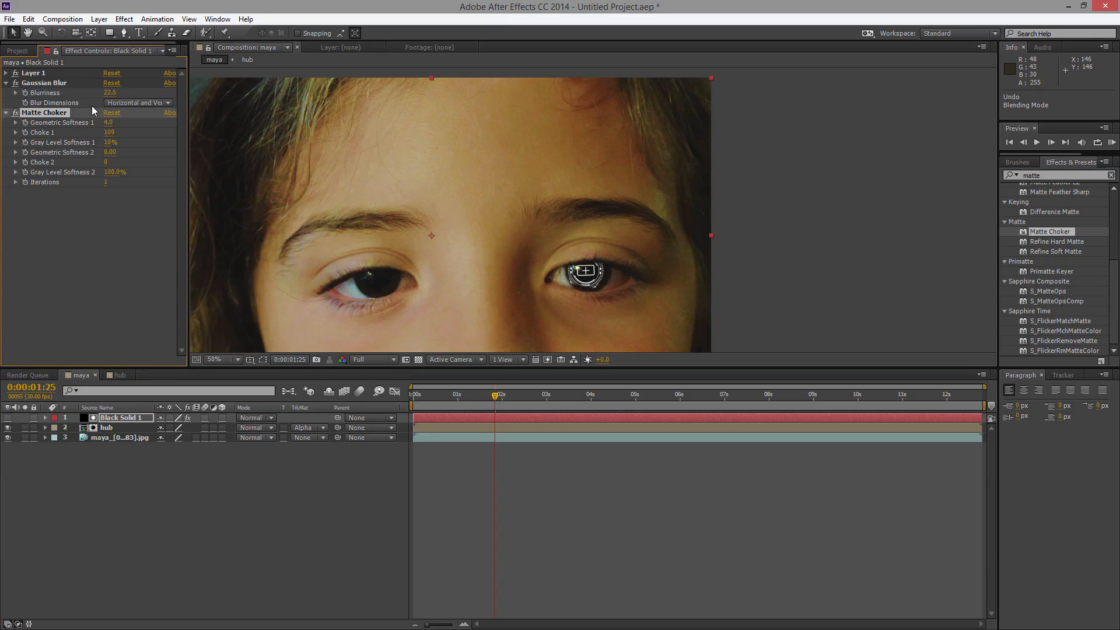
pyautogui.click(98, 94)
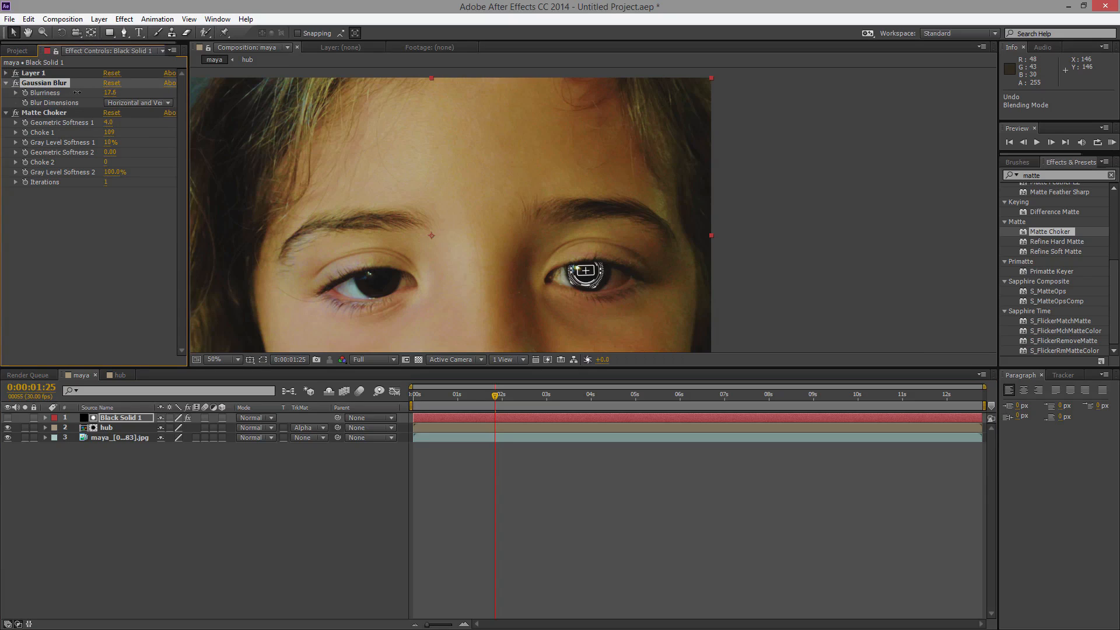
pyautogui.click(716, 257)
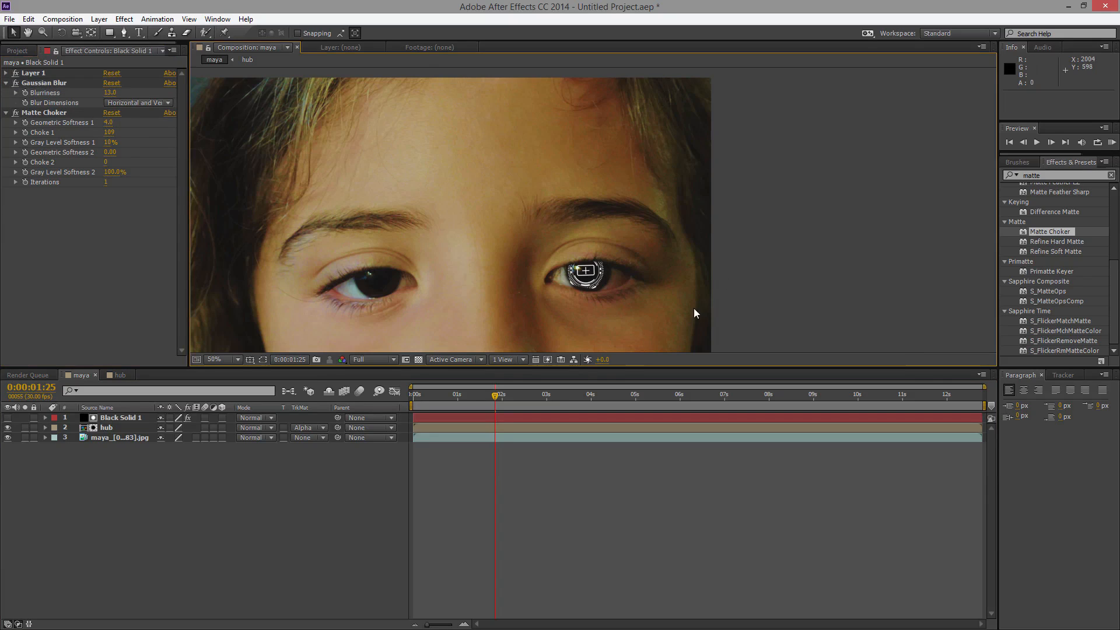
# Step: Apply CC Force Motion Blur to the hub layer at 0:00:05:22 and set its motion blur samples to 16
pyautogui.moveTo(499, 395); pyautogui.dragTo(613, 402)
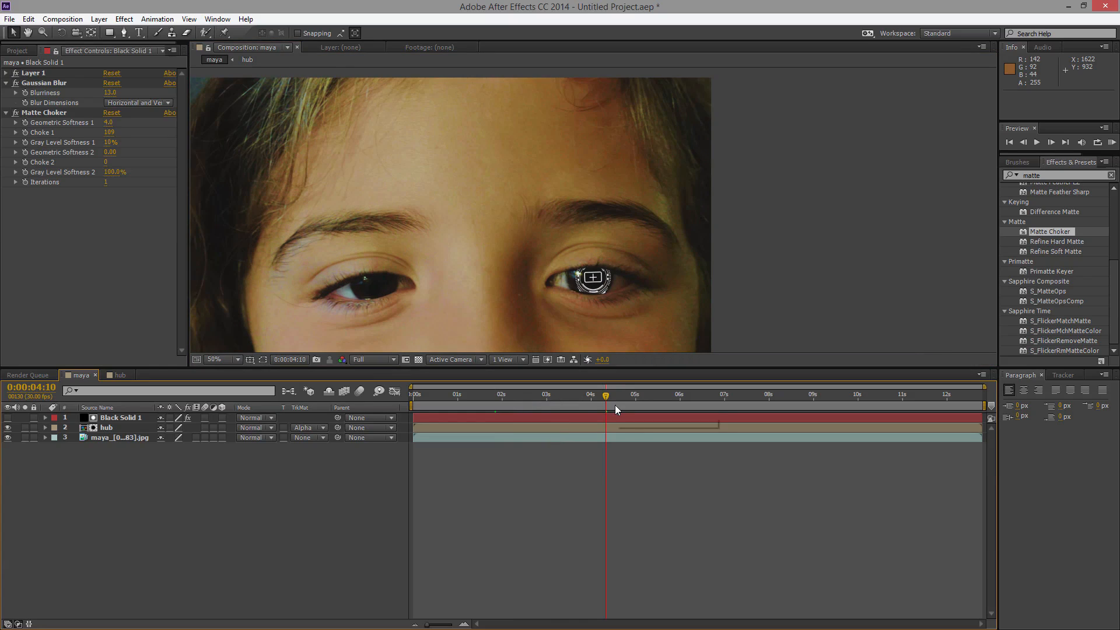
pyautogui.moveTo(611, 402); pyautogui.dragTo(668, 404)
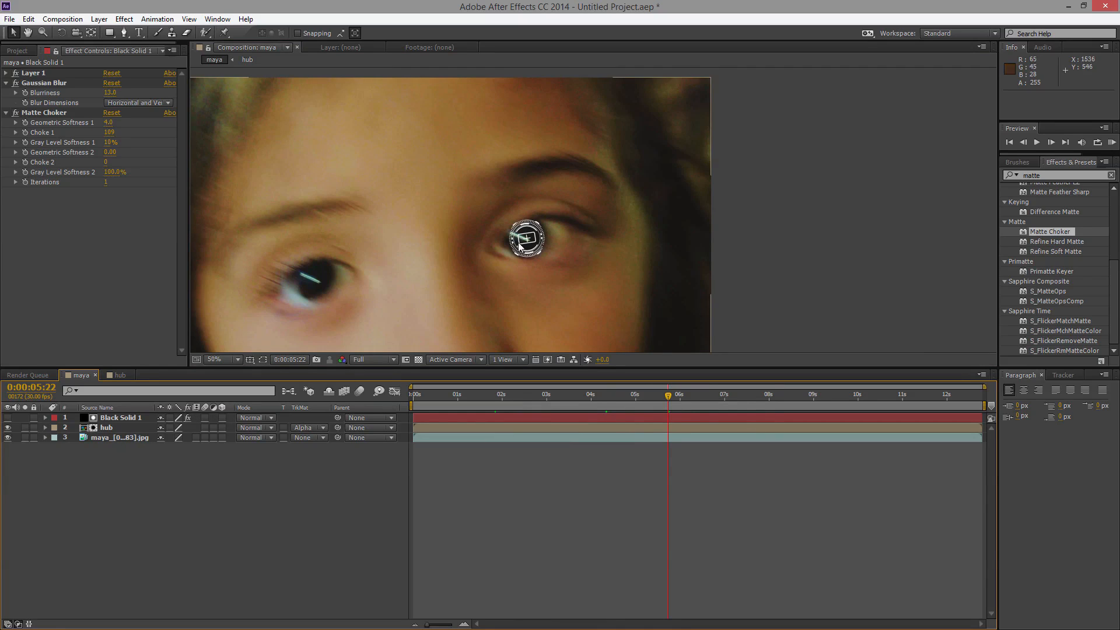
pyautogui.click(125, 429)
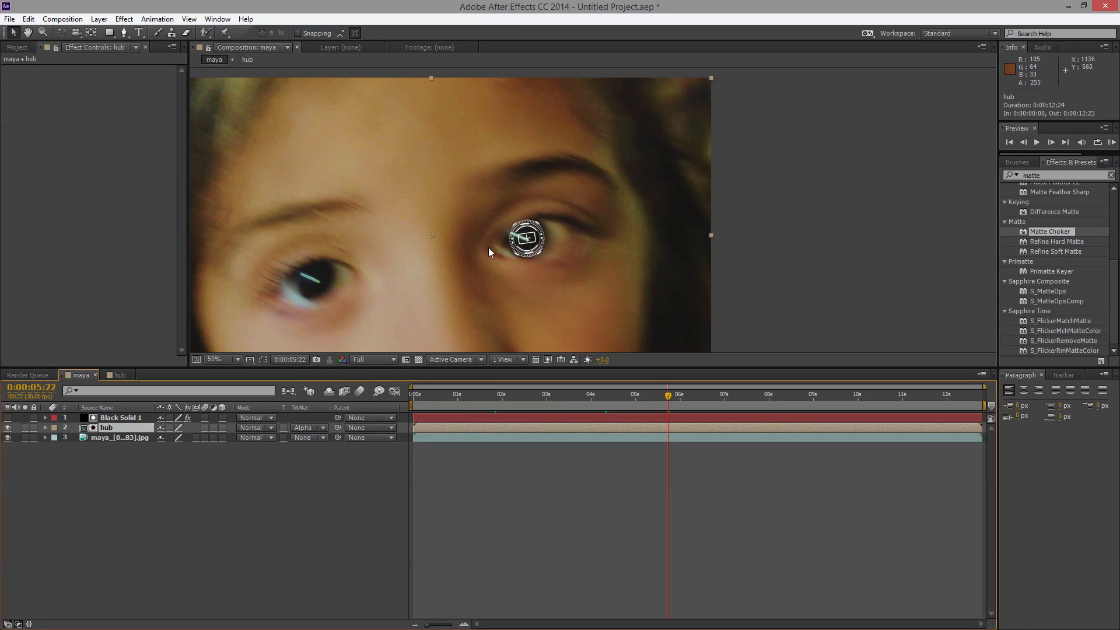
pyautogui.click(1031, 175)
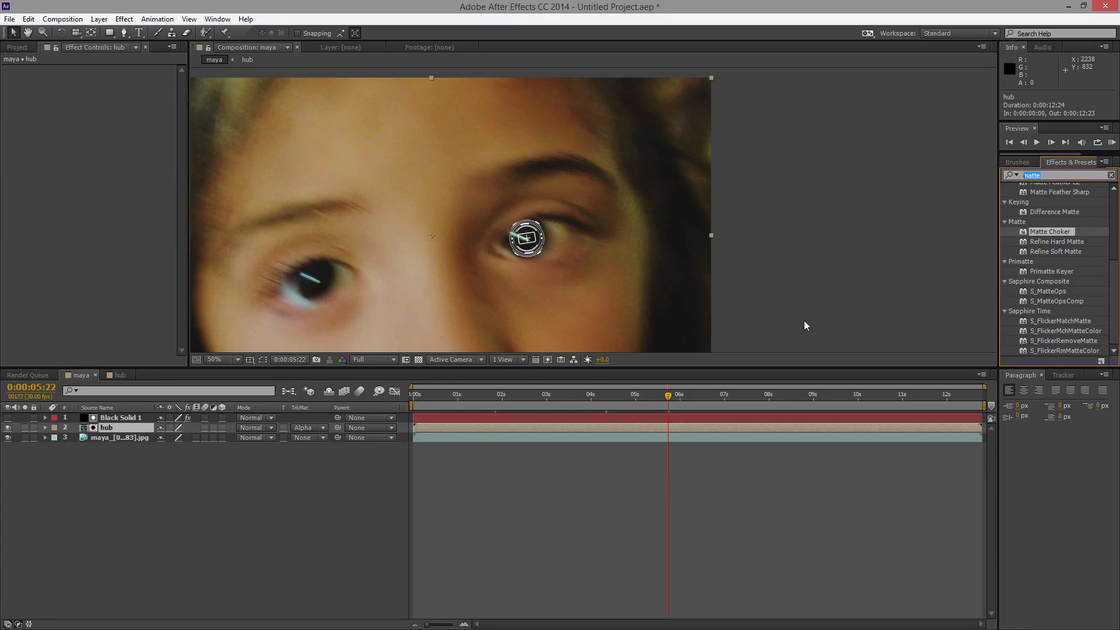
pyautogui.write('force')
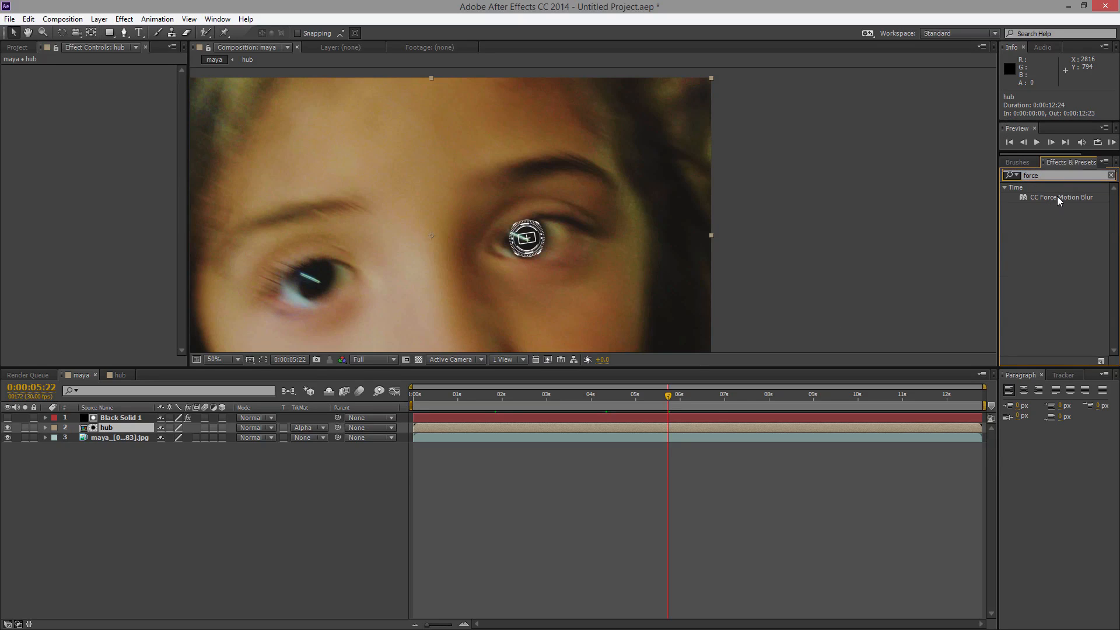
pyautogui.moveTo(1057, 196); pyautogui.dragTo(92, 429)
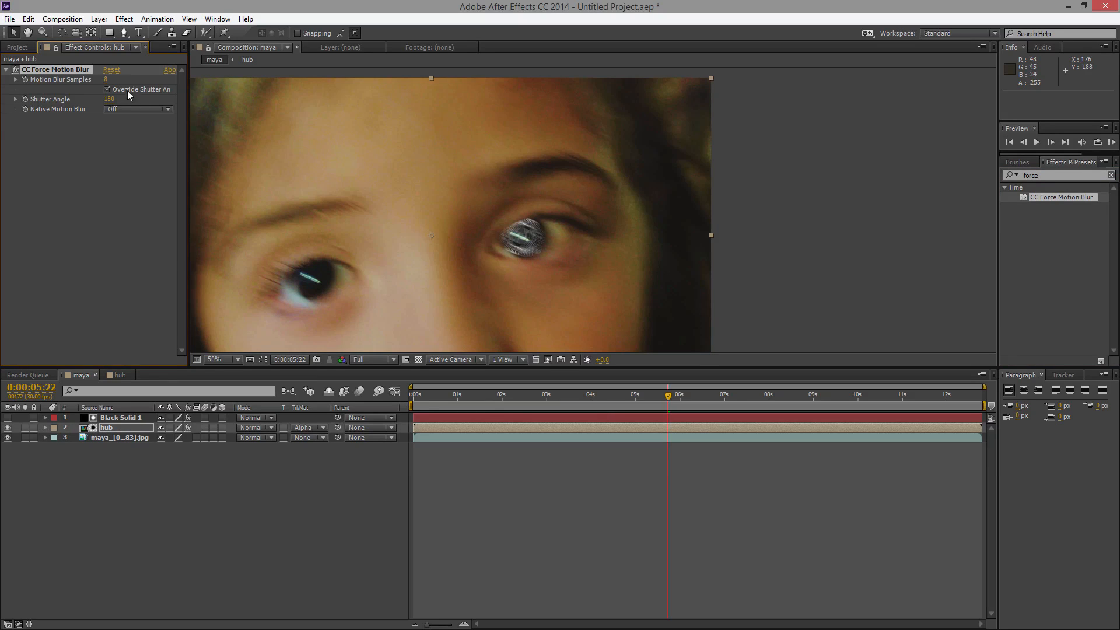
pyautogui.click(108, 80)
pyautogui.write('16')
pyautogui.press('Return')
pyautogui.click(621, 464)
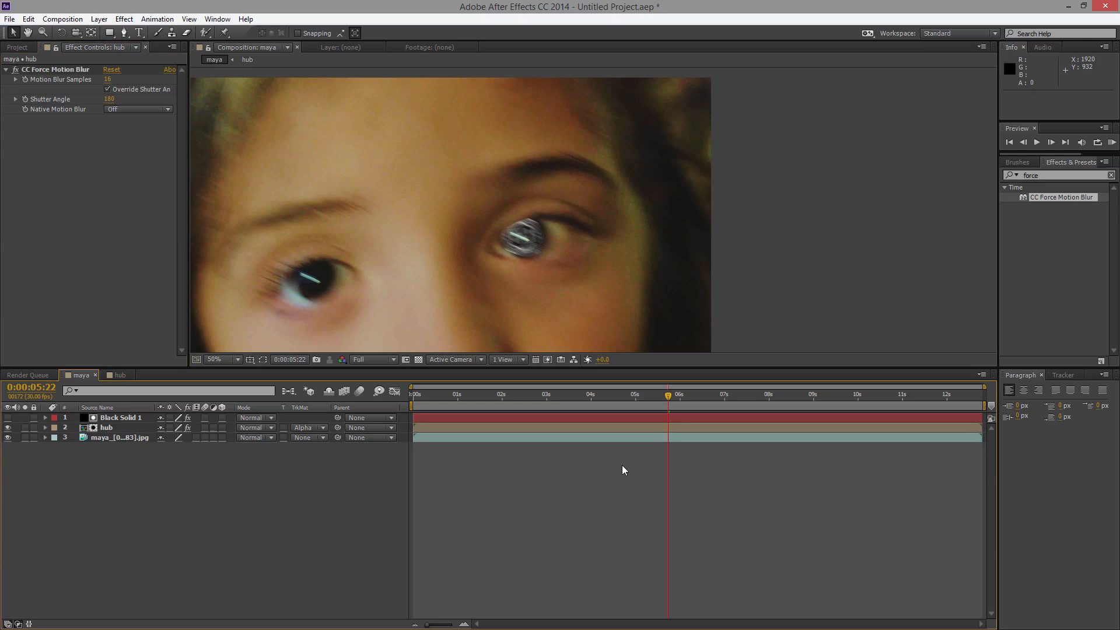
# Step: Open the hub composition at 0:00:03:11, show the maya footage layer and reveal the HUD layer's anchor point keyframes
pyautogui.click(667, 400)
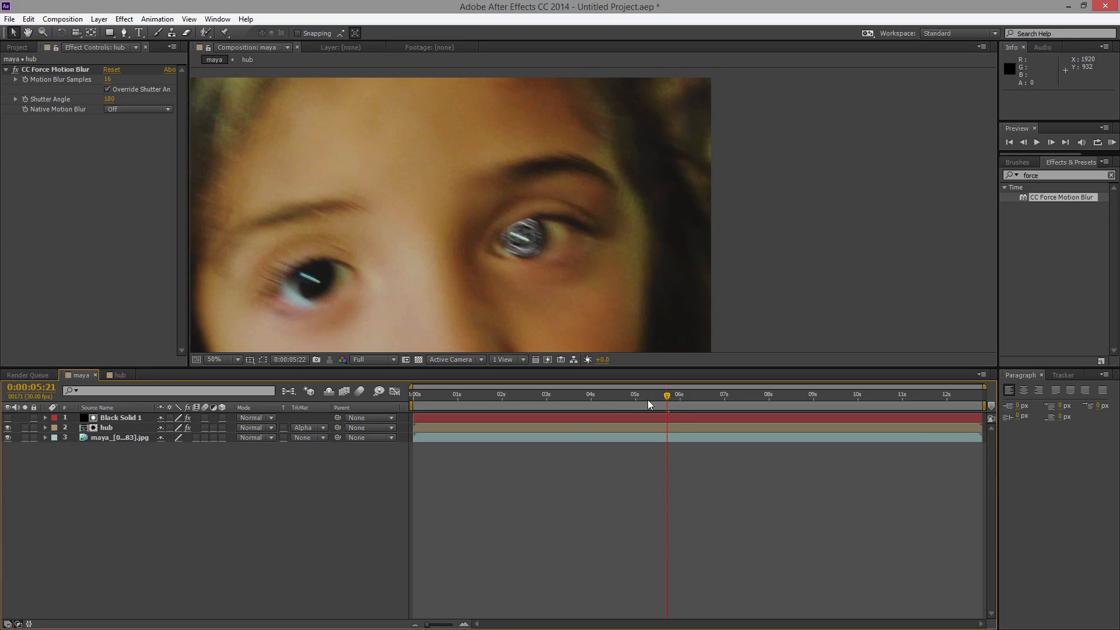
pyautogui.moveTo(647, 400); pyautogui.dragTo(562, 411)
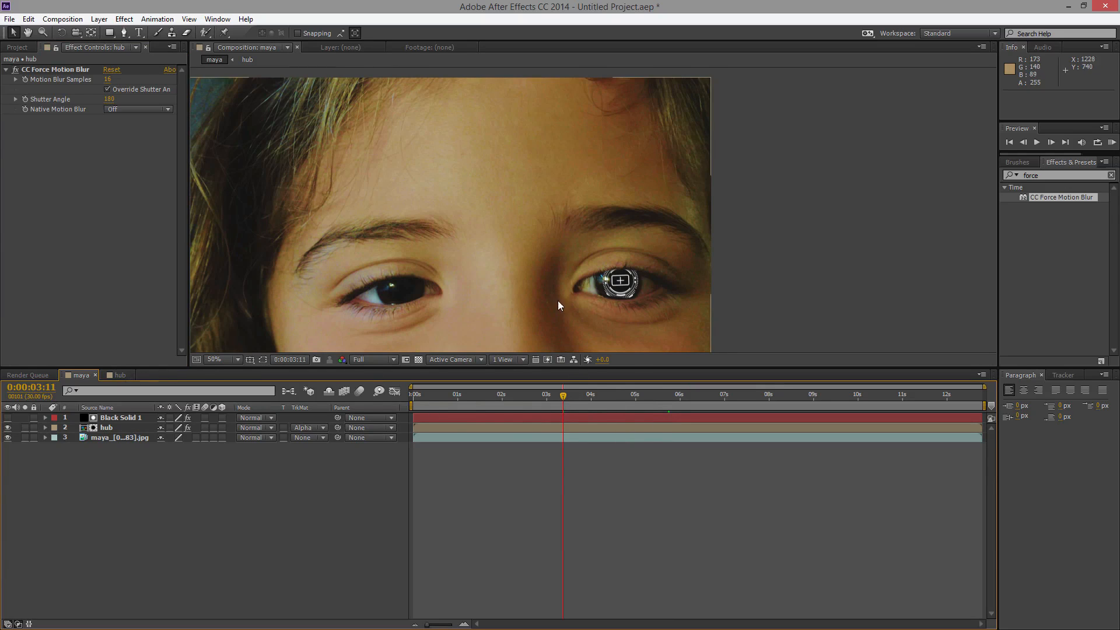
pyautogui.click(123, 375)
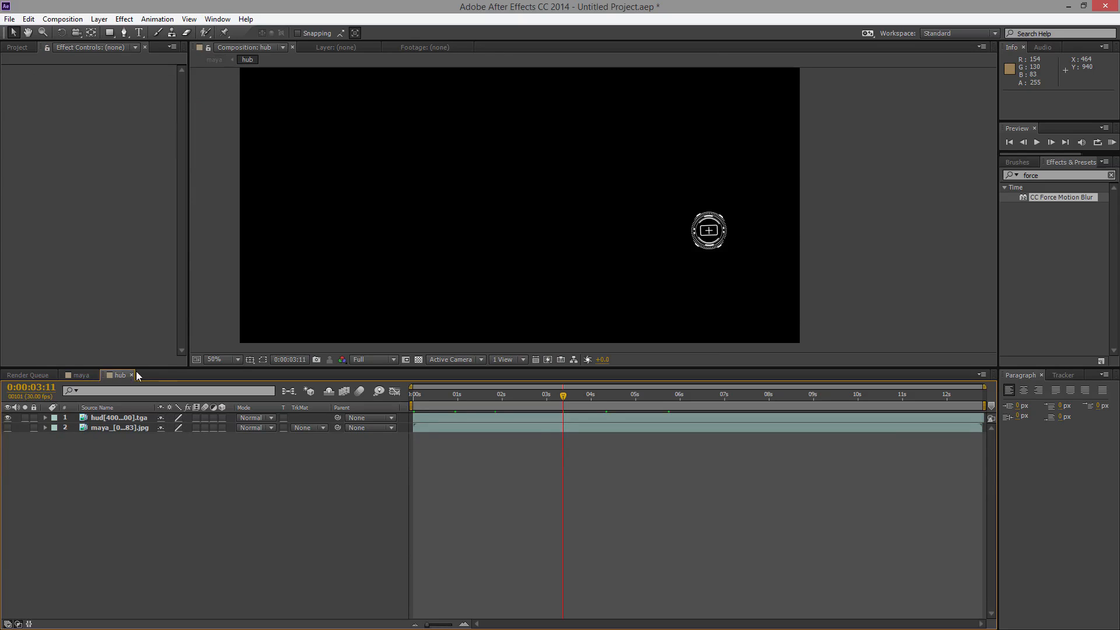
pyautogui.click(7, 428)
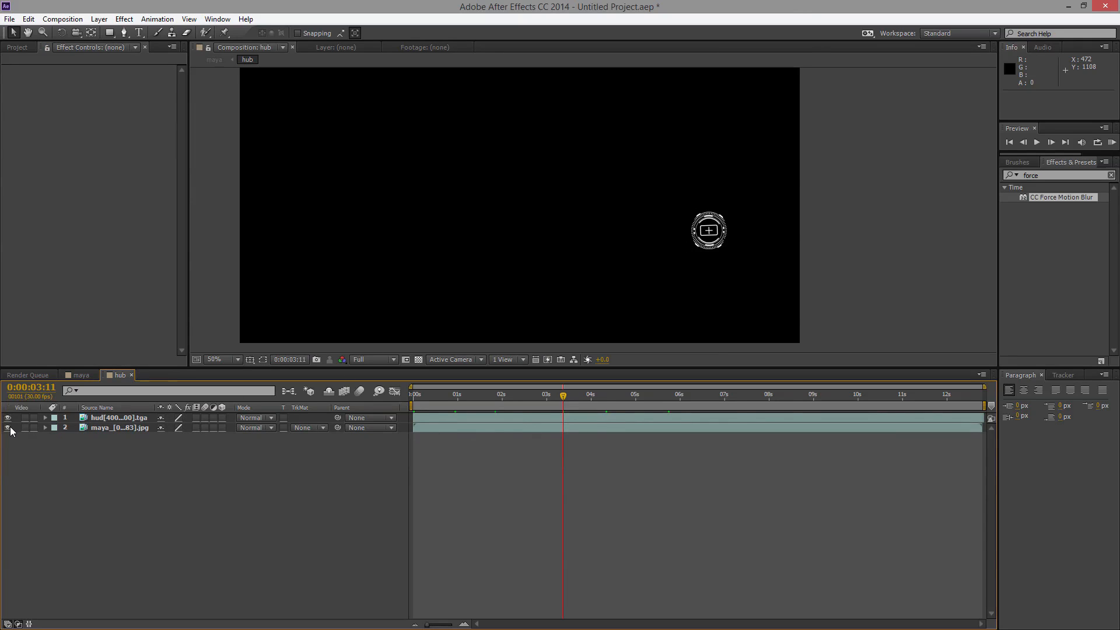
pyautogui.click(99, 418)
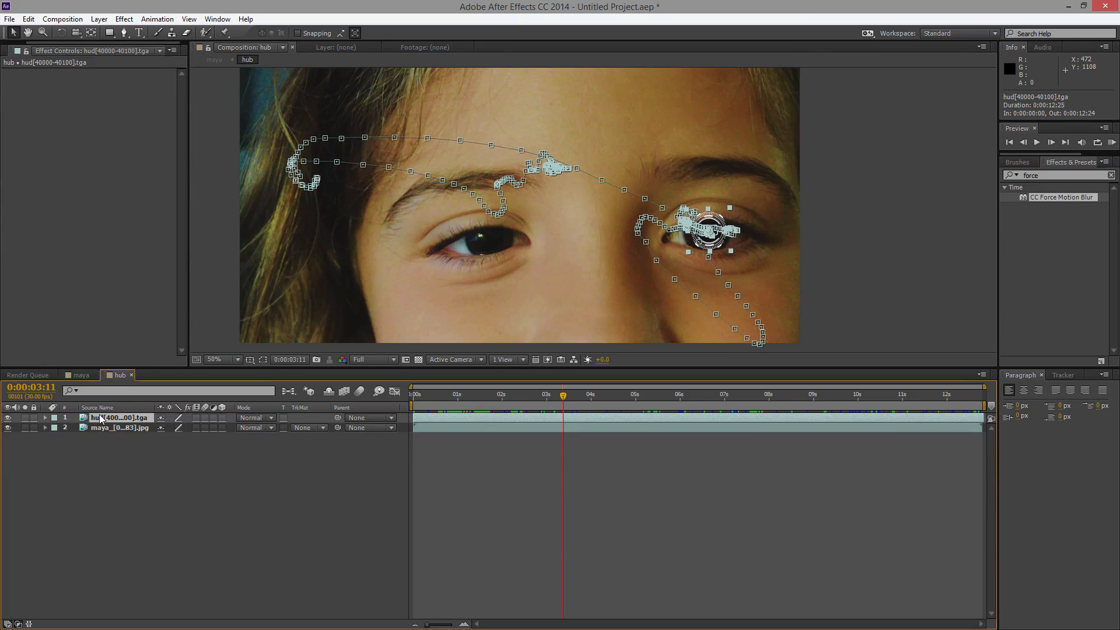
pyautogui.press('a')
pyautogui.doubleClick(100, 418)
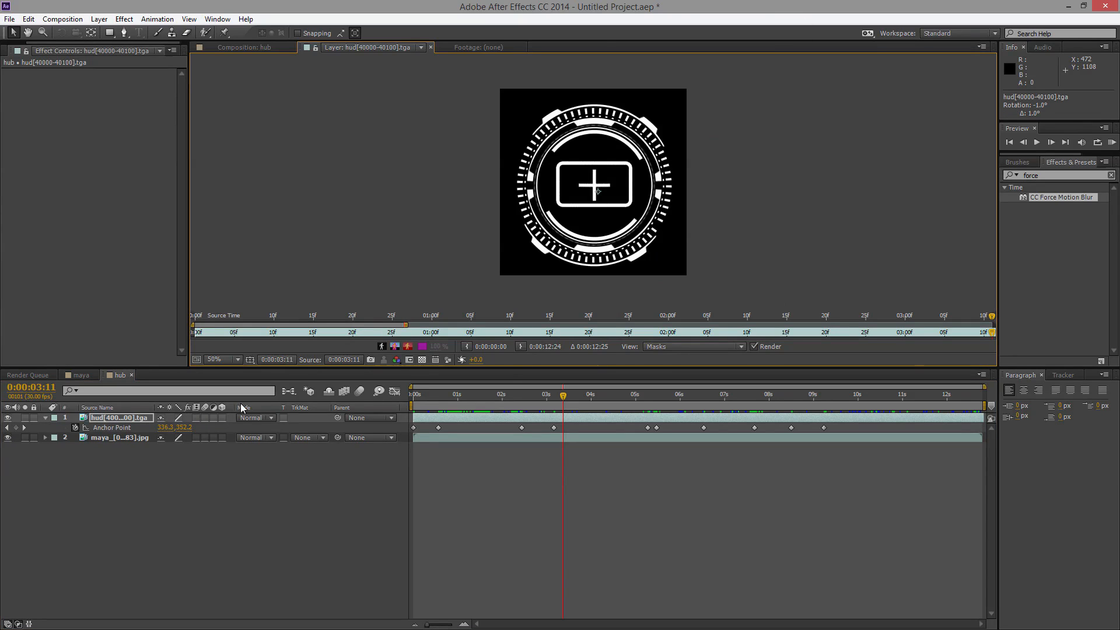
pyautogui.click(246, 48)
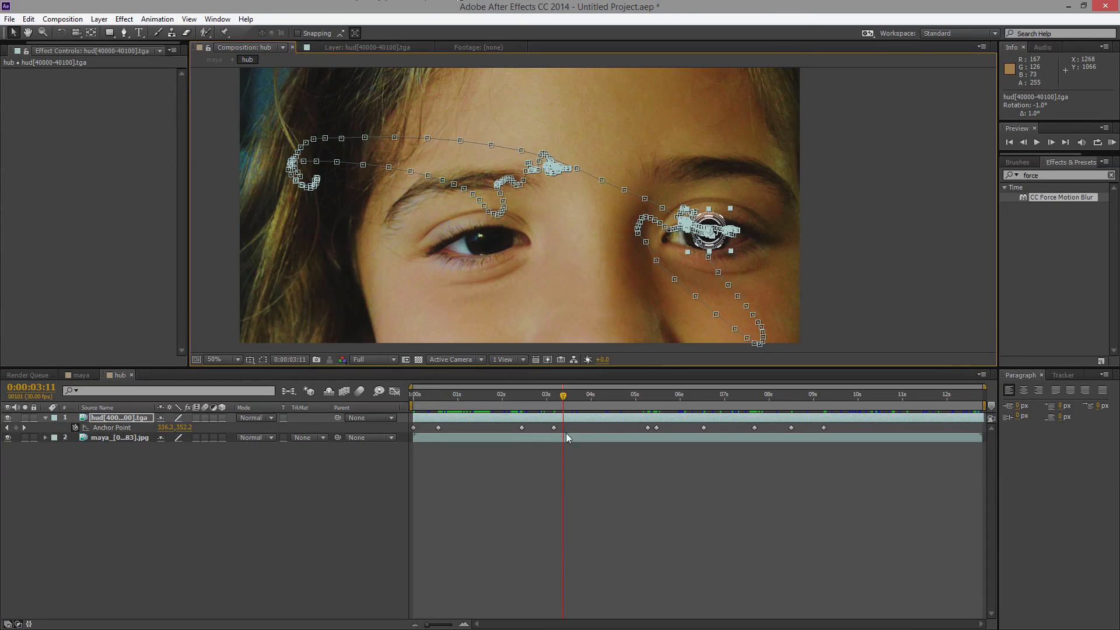
pyautogui.click(526, 464)
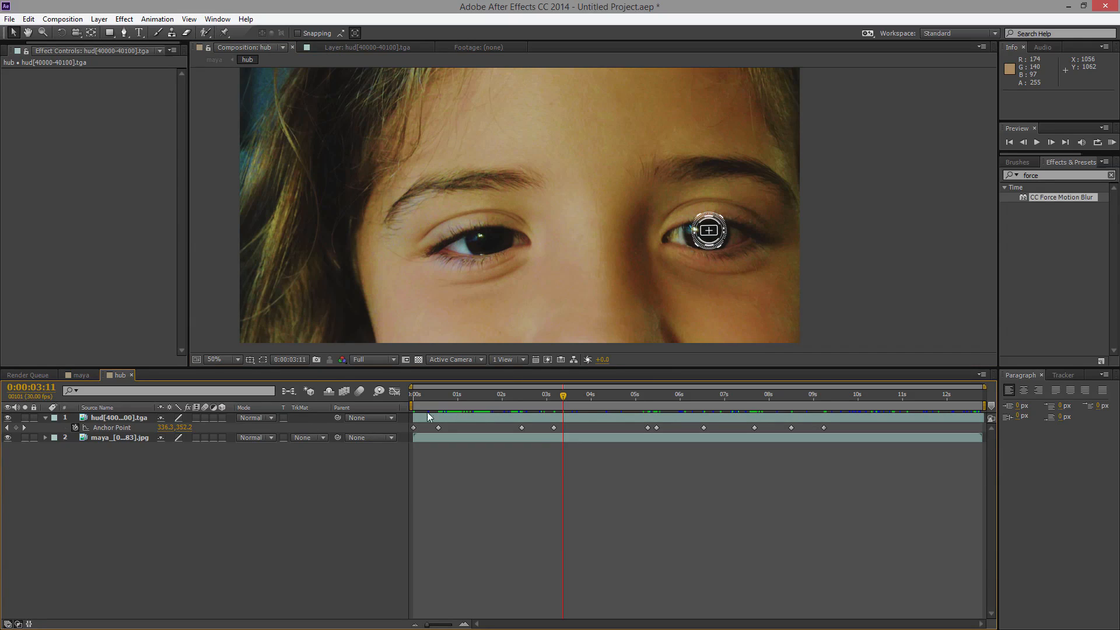
# Step: Keyframe the HUD layer's horizontal anchor point at 365.3 at 0:00:03:11 and at about 376.5 at 0:00:04:11
pyautogui.click(166, 430)
pyautogui.moveTo(166, 430); pyautogui.dragTo(181, 427)
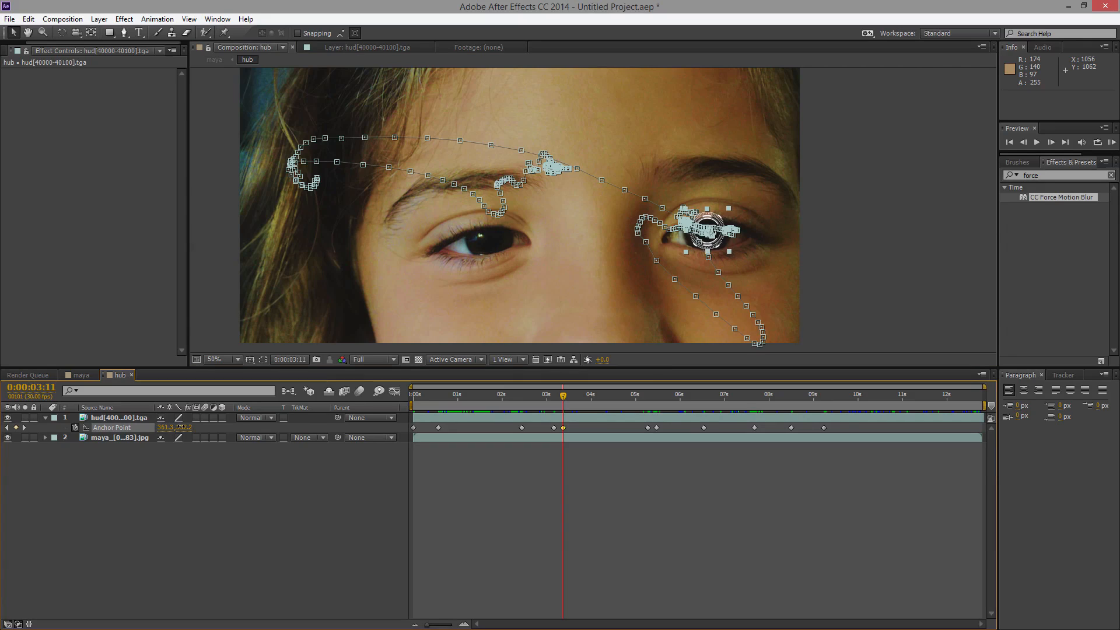
pyautogui.click(245, 491)
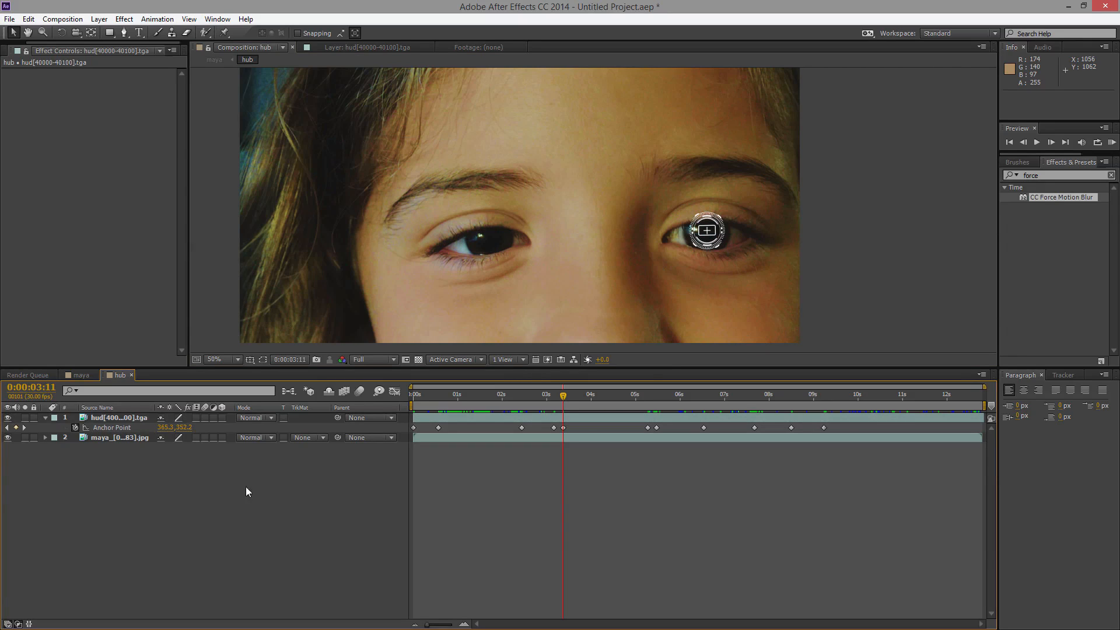
pyautogui.moveTo(563, 398); pyautogui.dragTo(607, 404)
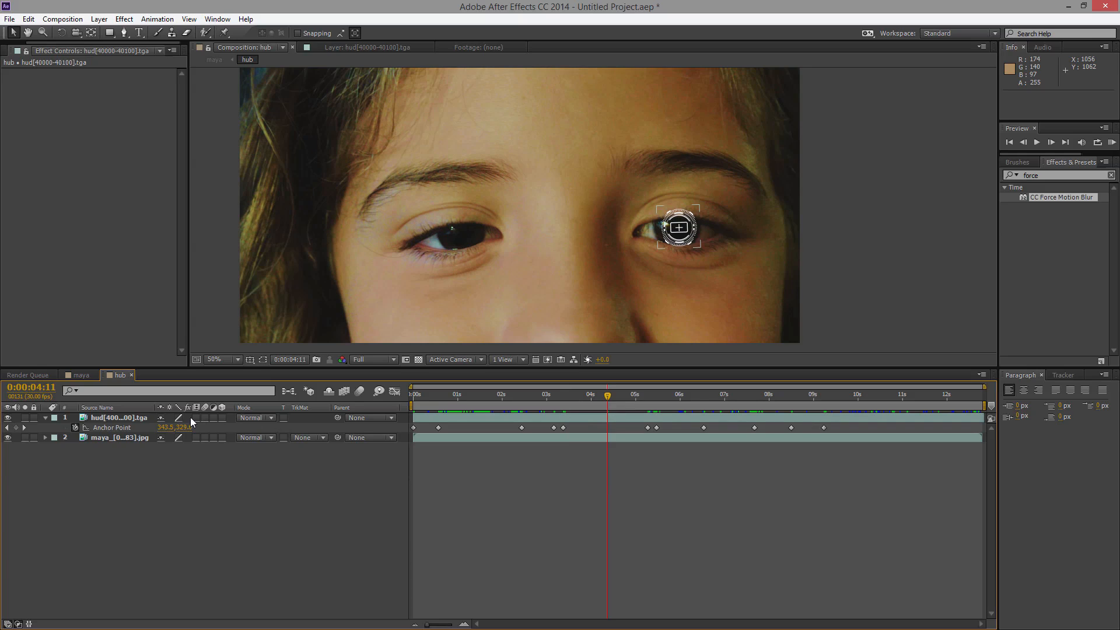
pyautogui.moveTo(165, 427); pyautogui.dragTo(187, 427)
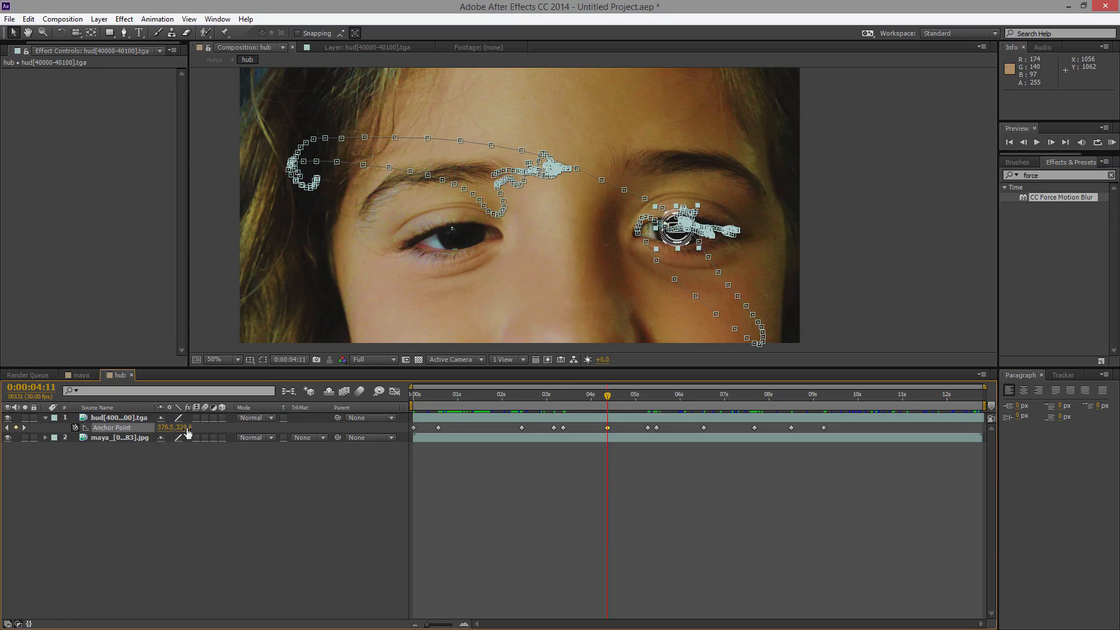
pyautogui.click(187, 500)
# Step: Hide the maya footage layer in the hub composition and return to the maya composition at 0:00:04:25
pyautogui.moveTo(608, 397); pyautogui.dragTo(629, 397)
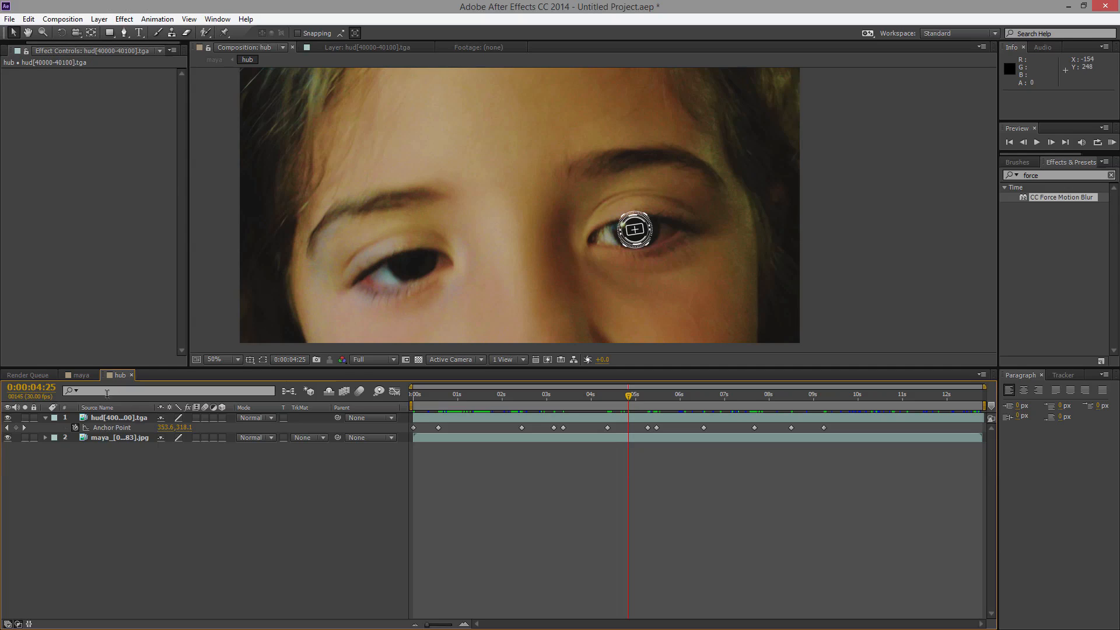
pyautogui.click(8, 437)
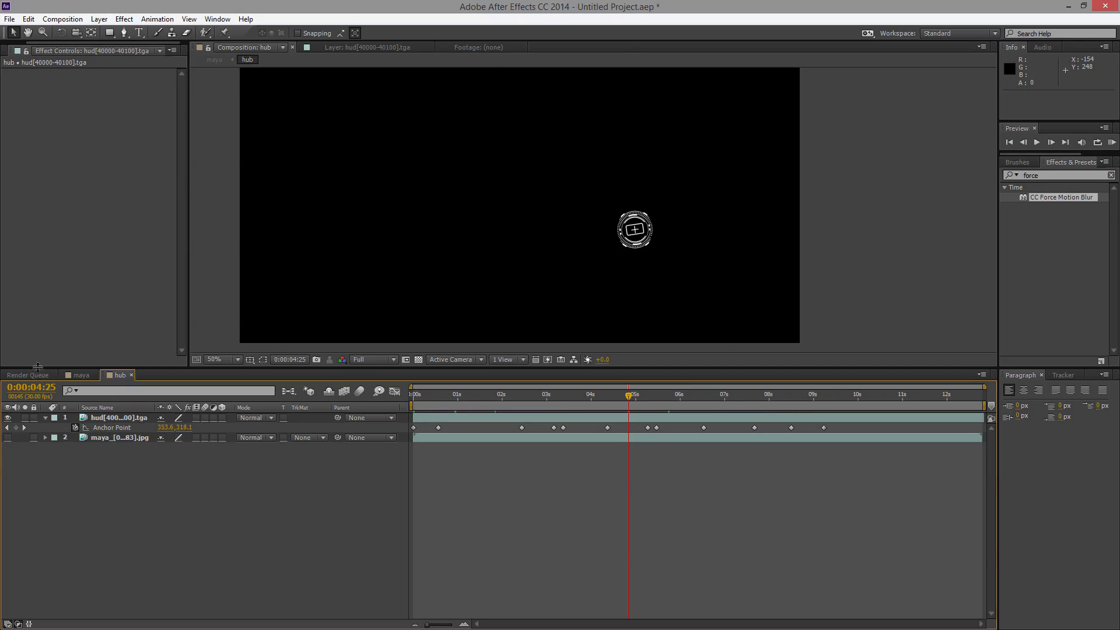
pyautogui.click(80, 375)
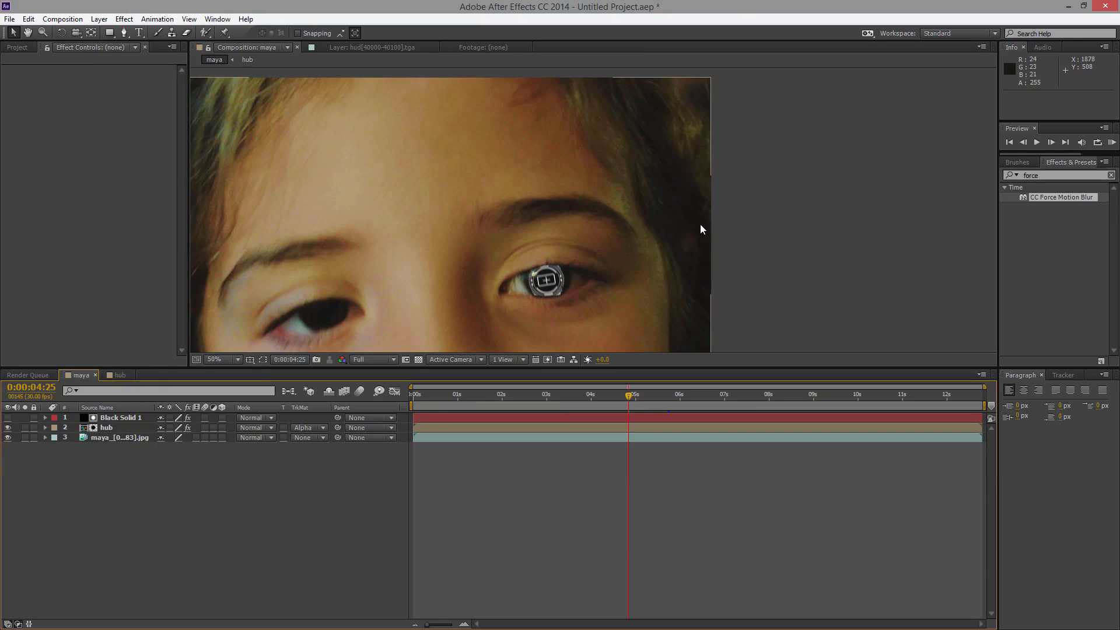
pyautogui.moveTo(734, 220); pyautogui.dragTo(772, 208)
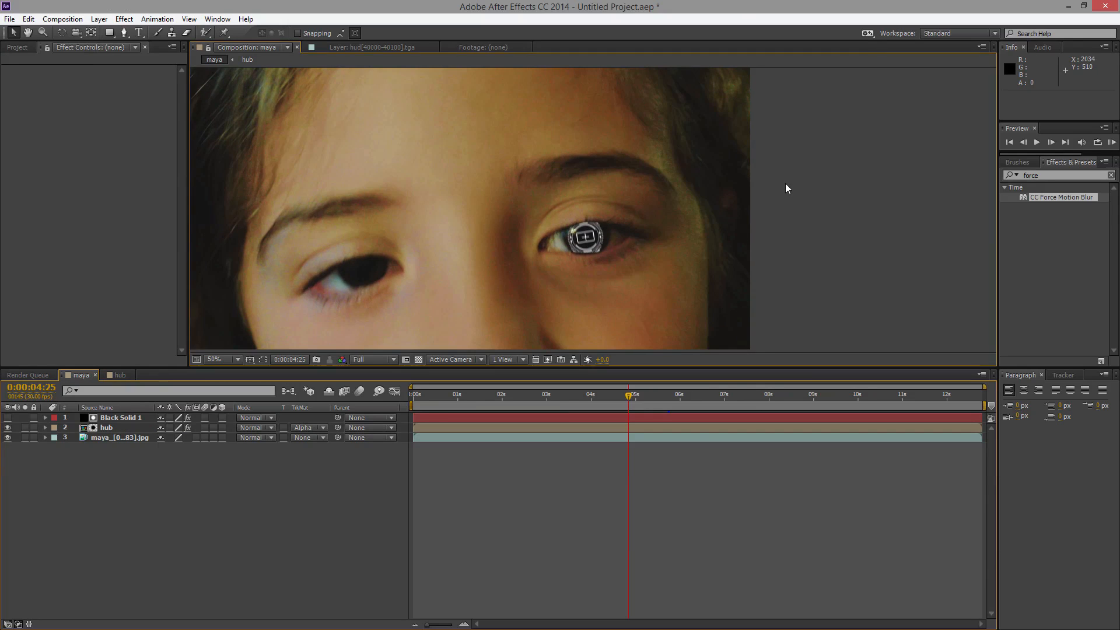
# Step: Turn off CC Force Motion Blur on the hub layer and apply the Tint effect to it
pyautogui.moveTo(785, 185); pyautogui.dragTo(858, 234)
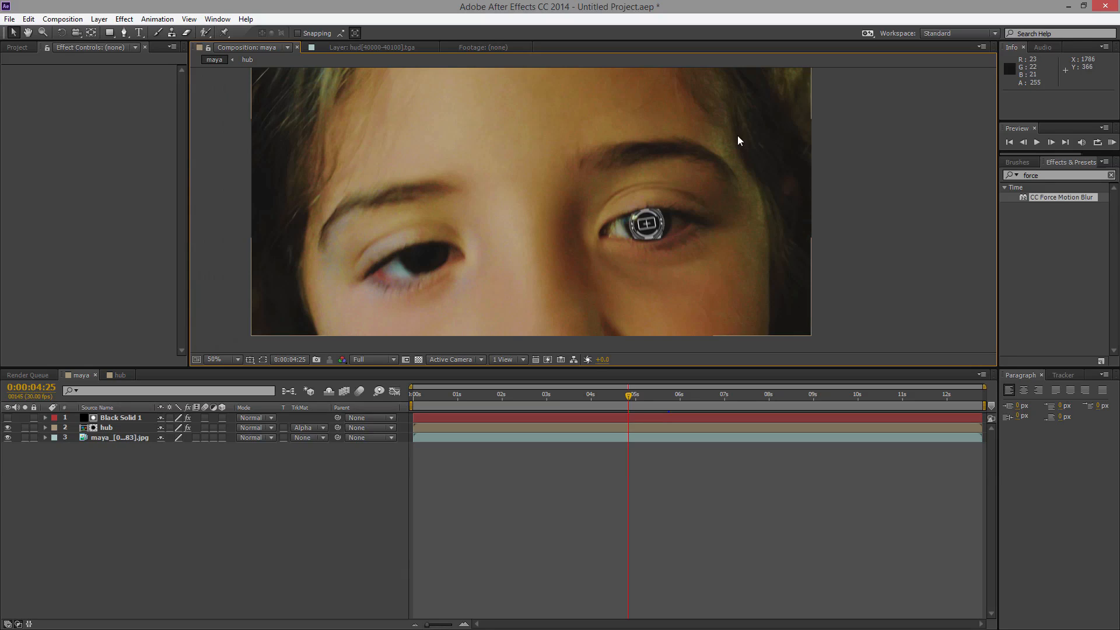
pyautogui.click(121, 418)
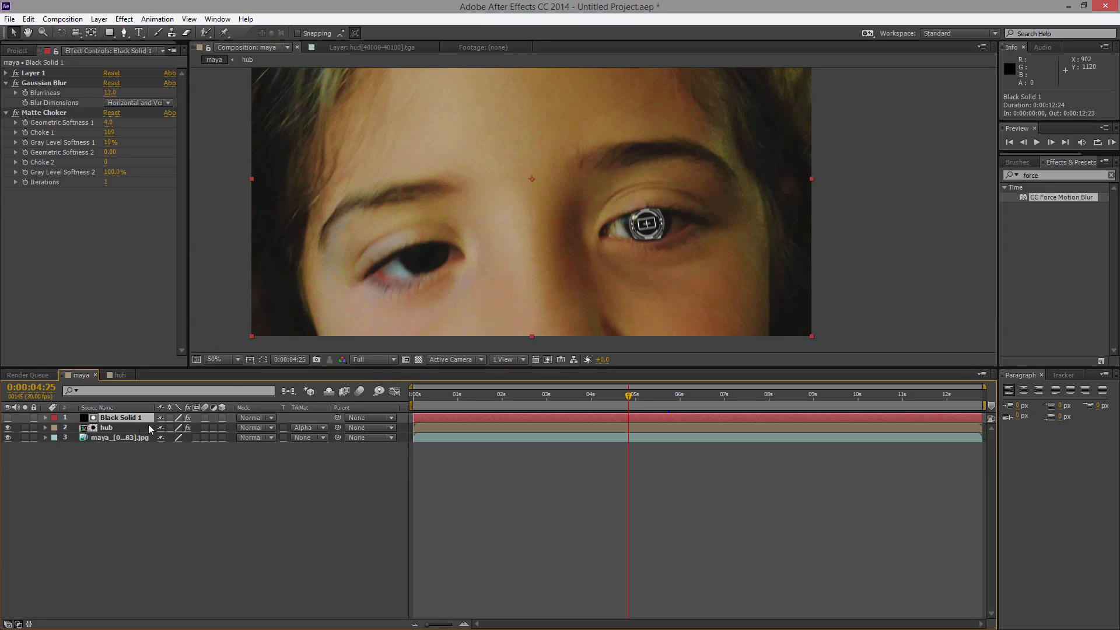
pyautogui.click(106, 428)
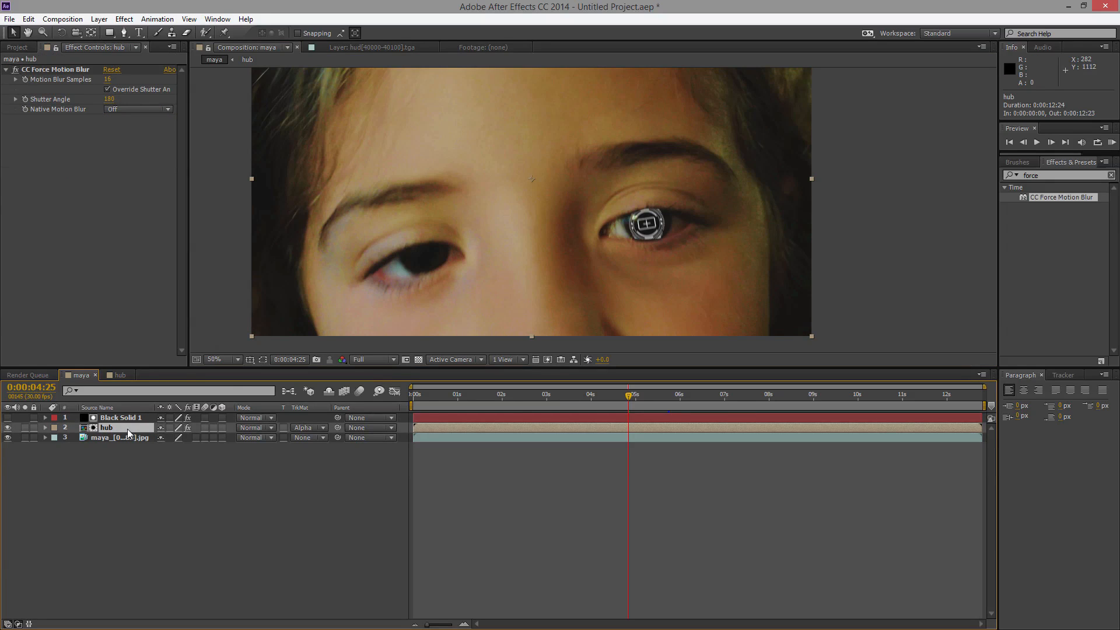
pyautogui.click(6, 69)
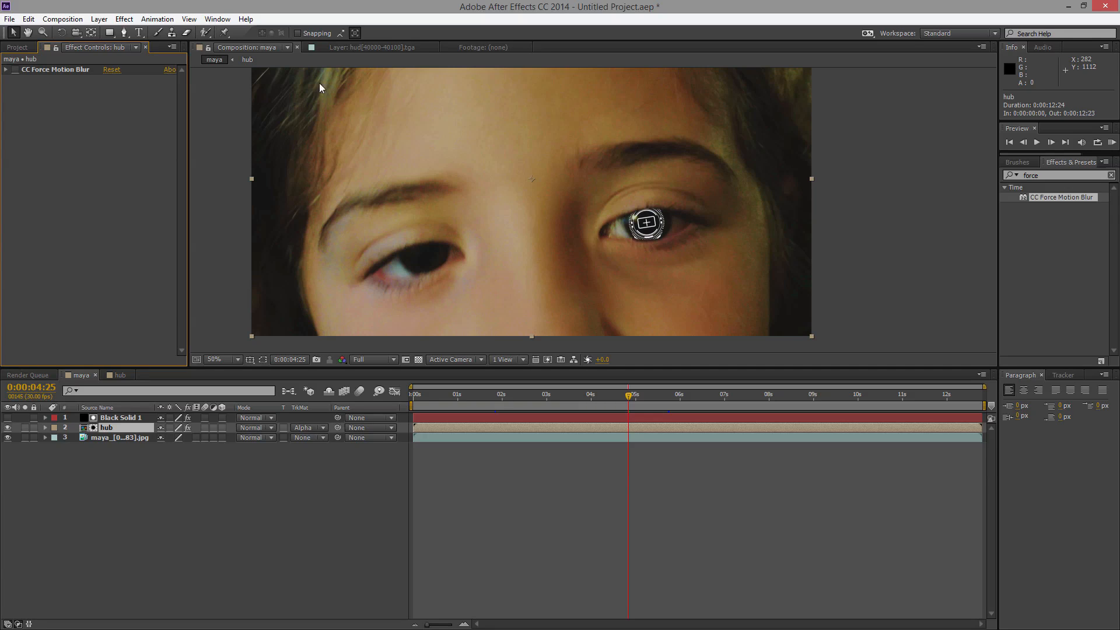
pyautogui.click(1020, 175)
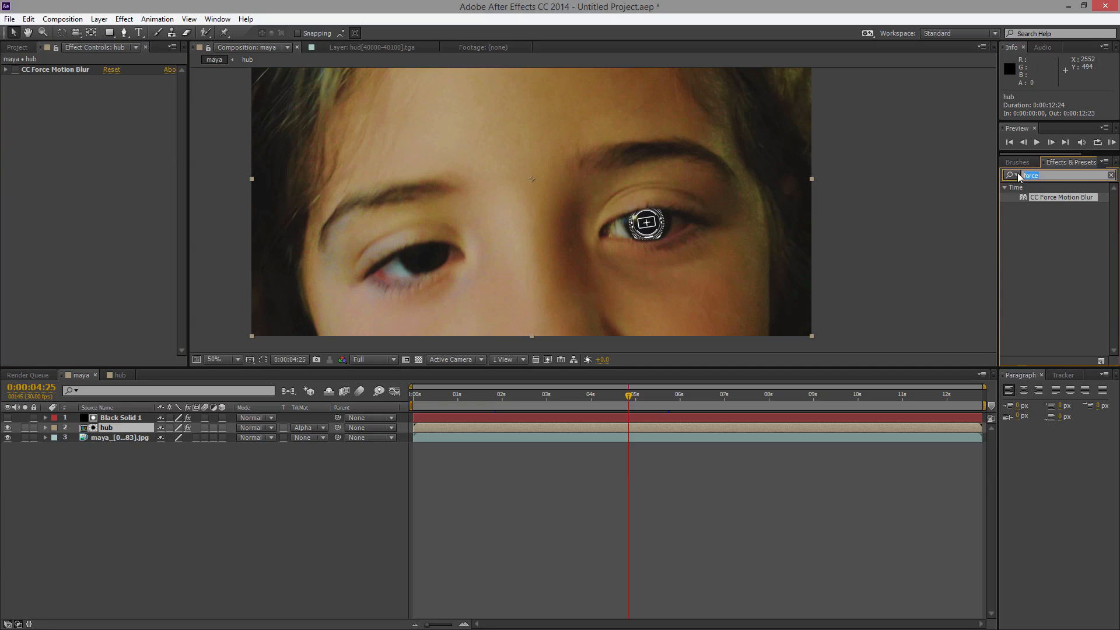
pyautogui.write('tint')
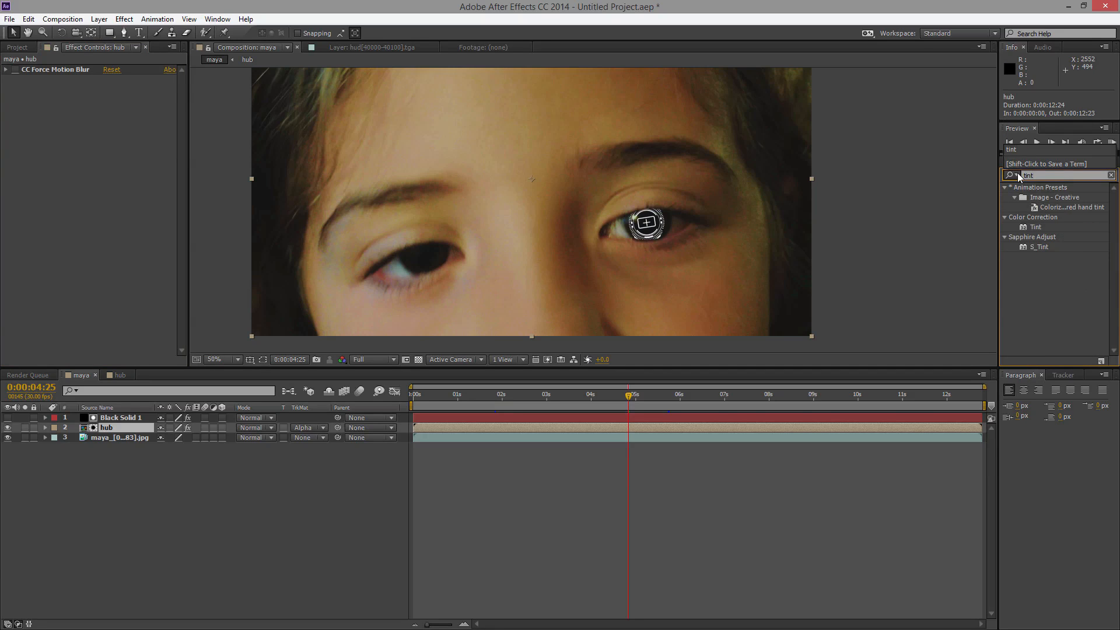
pyautogui.moveTo(1038, 228); pyautogui.dragTo(656, 228)
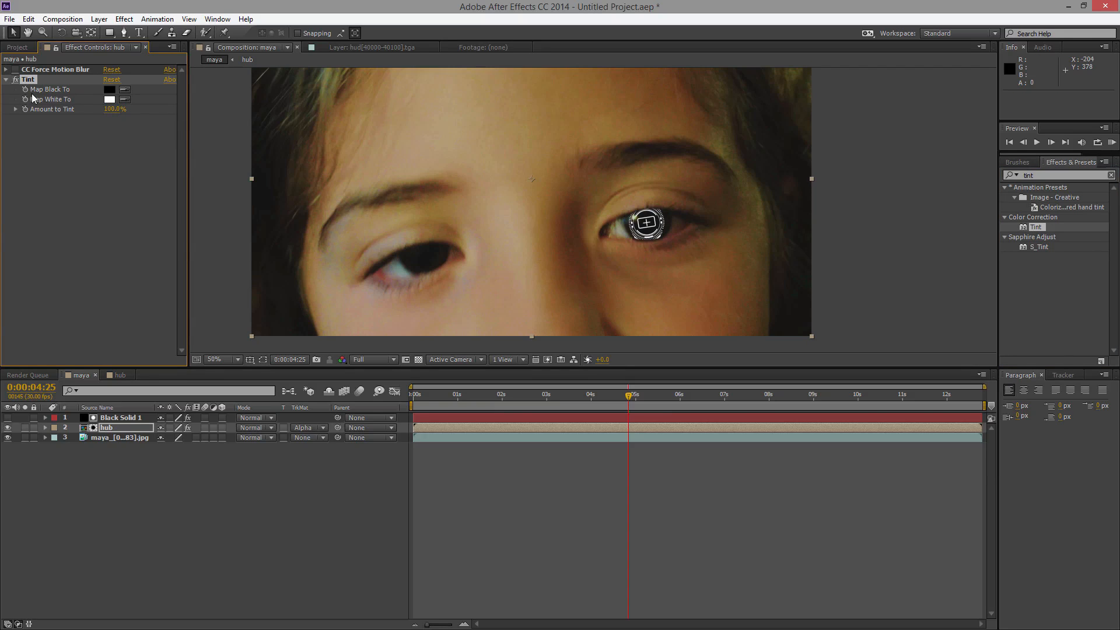
# Step: Set the Tint effect's Map White To colour to pure red, FF0000
pyautogui.click(109, 100)
pyautogui.click(569, 244)
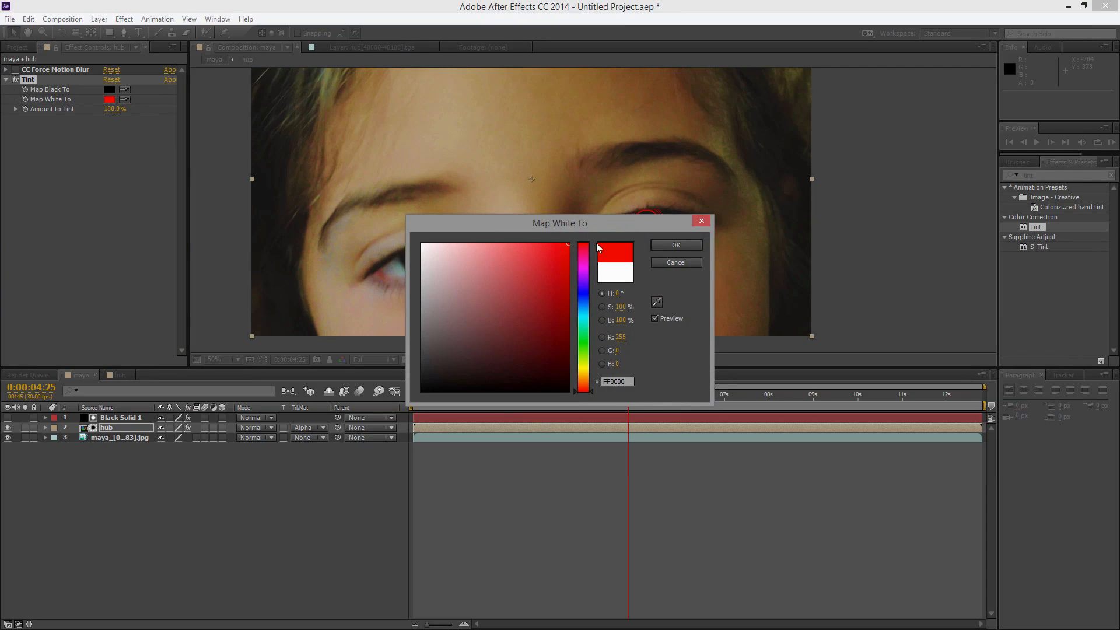
pyautogui.click(676, 245)
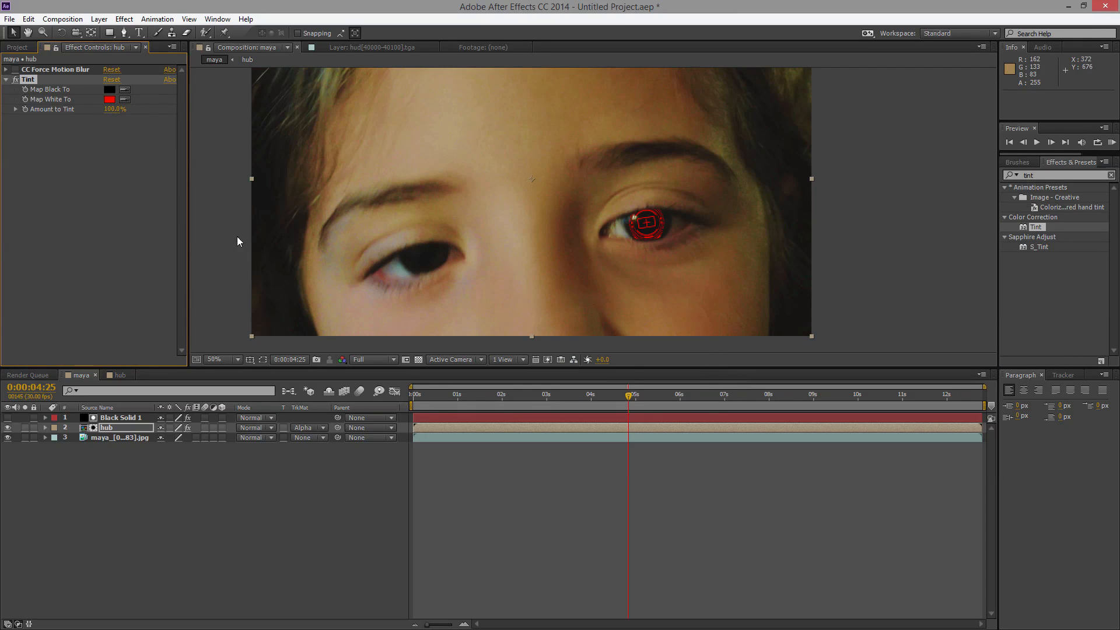
# Step: Set the Tint effect's Map White To colour to a soft blue, 4B73E5, and collapse its settings
pyautogui.click(109, 100)
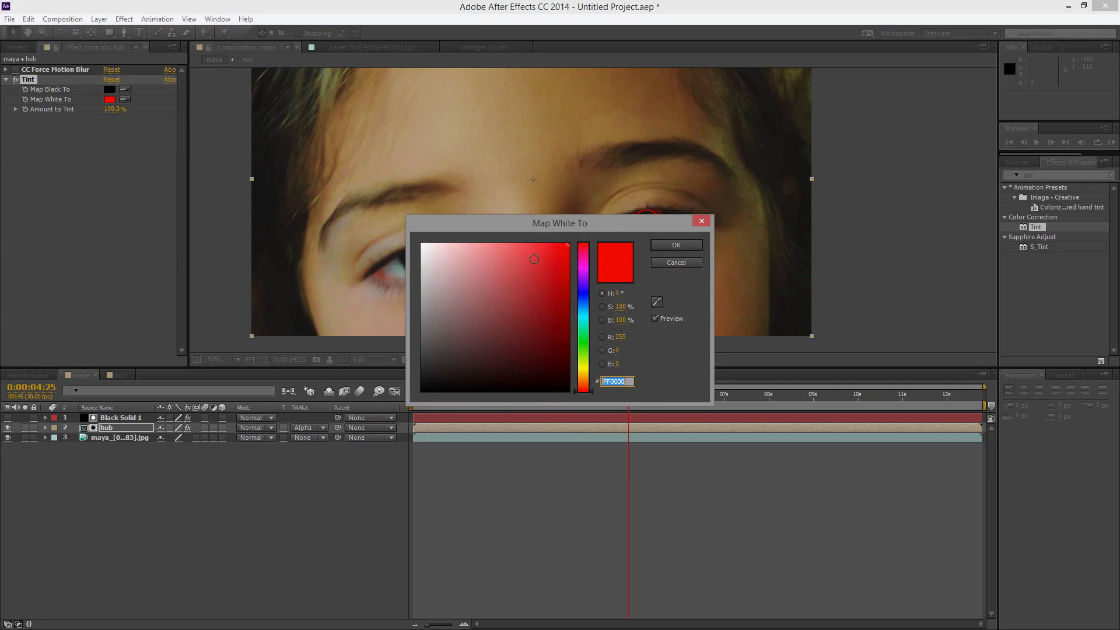
pyautogui.click(583, 300)
pyautogui.click(549, 249)
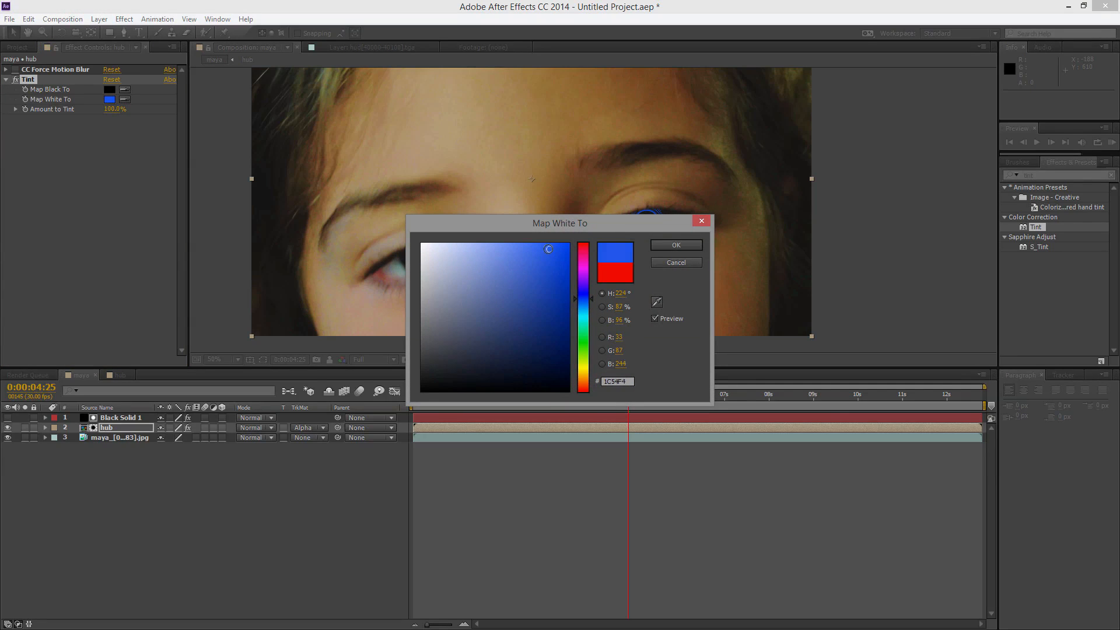
pyautogui.moveTo(548, 249); pyautogui.dragTo(521, 258)
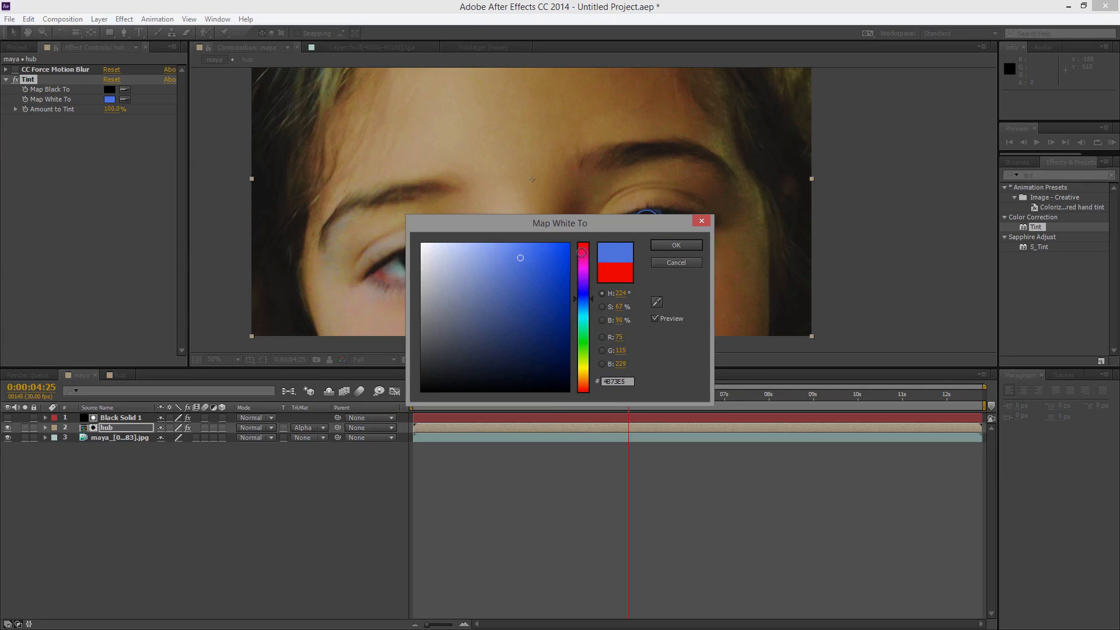
pyautogui.click(675, 245)
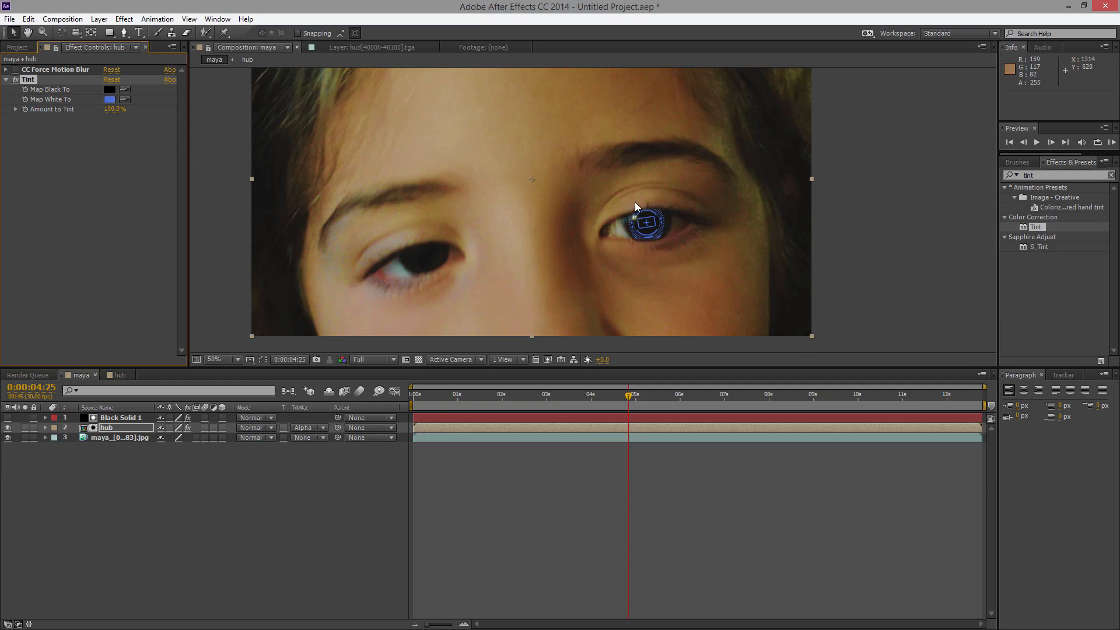
pyautogui.click(7, 80)
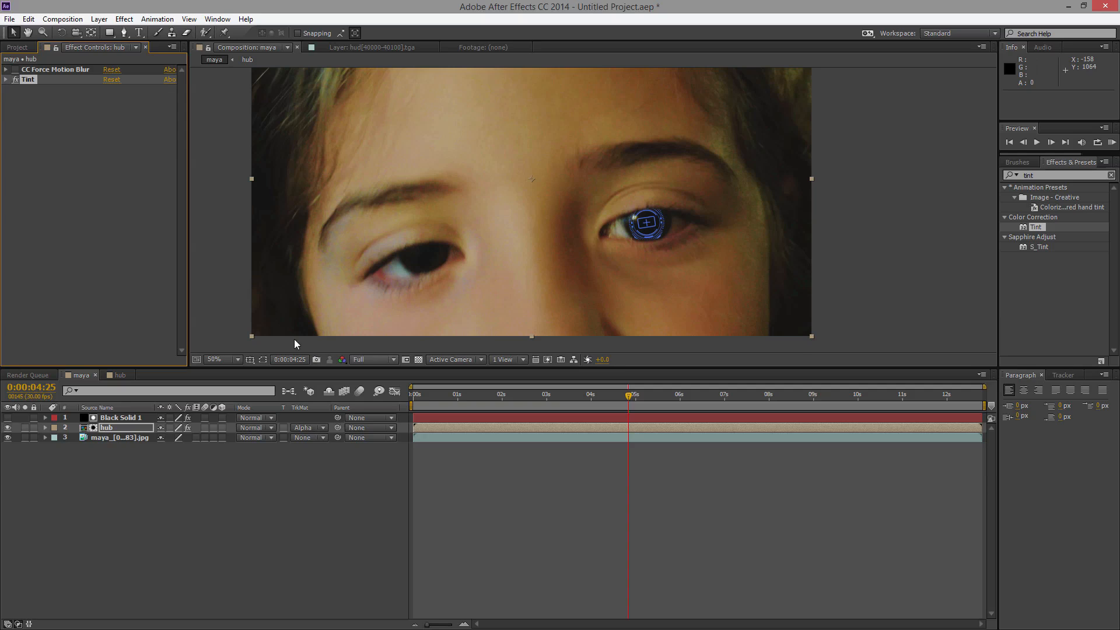
# Step: Apply the Levels effect to the hub layer below Tint
pyautogui.click(123, 175)
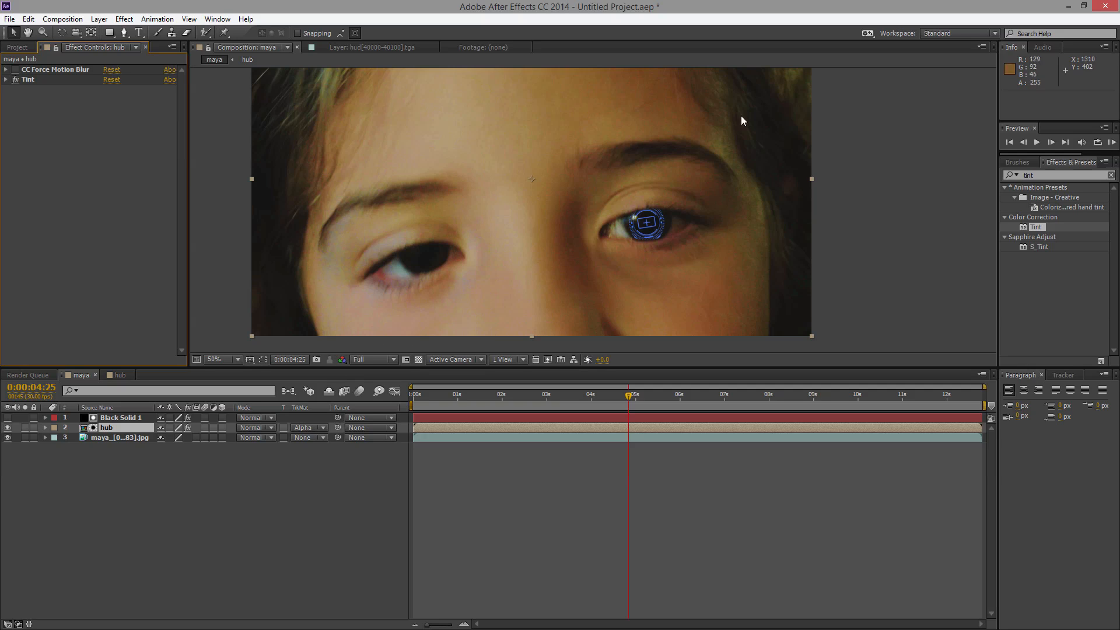
pyautogui.click(1025, 175)
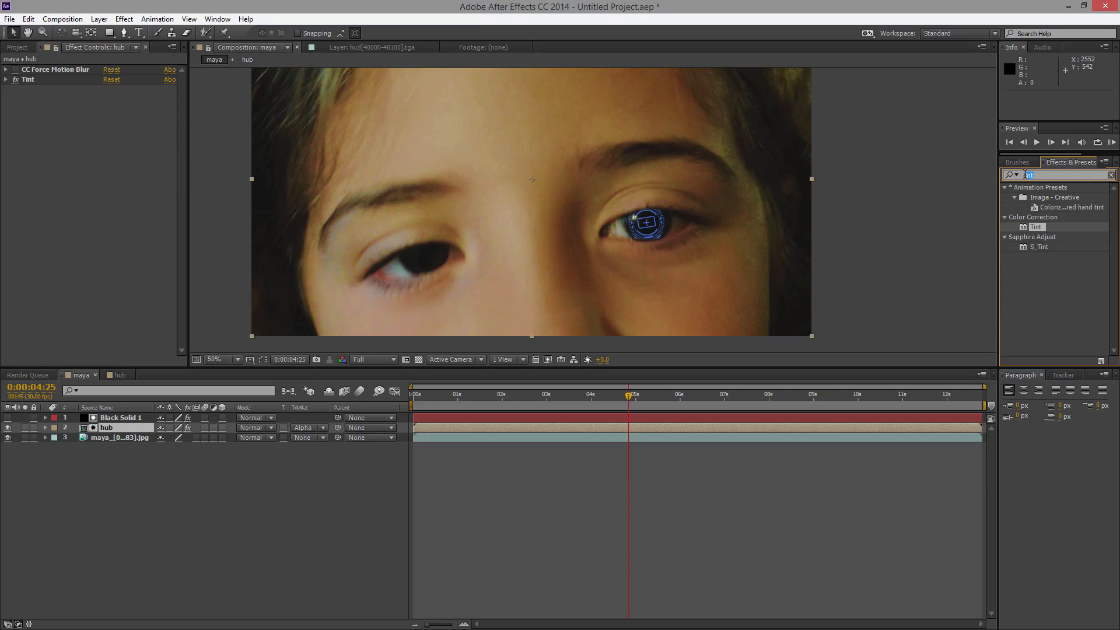
pyautogui.write('level')
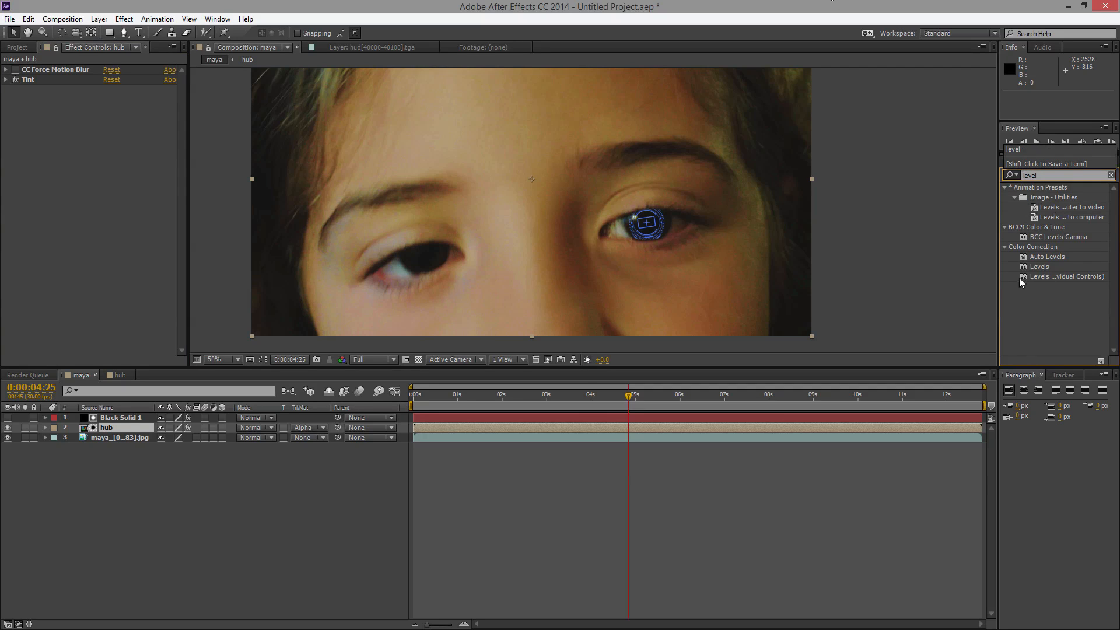
pyautogui.moveTo(1037, 267); pyautogui.dragTo(68, 193)
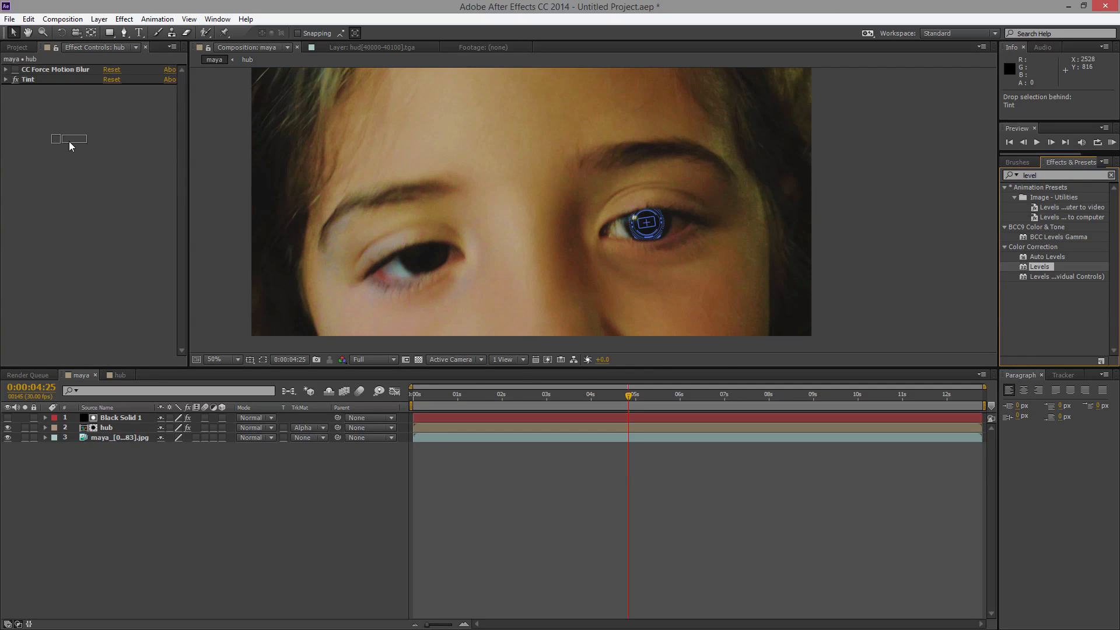
pyautogui.moveTo(69, 141); pyautogui.dragTo(69, 141)
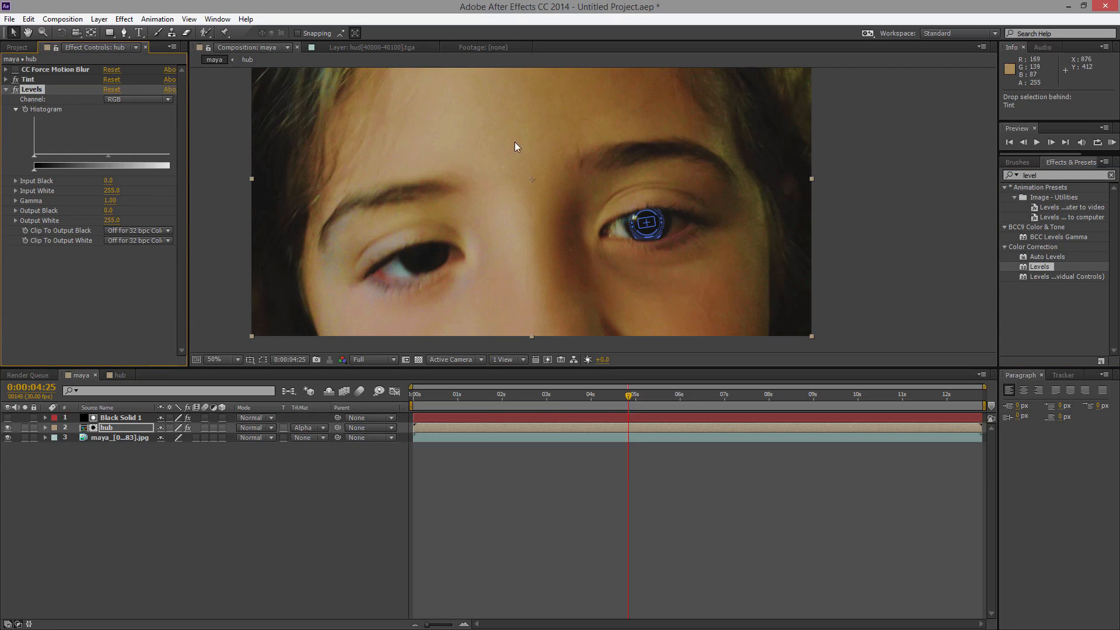
# Step: View the composition's red channel and set the Levels red output black to 61
pyautogui.click(344, 360)
pyautogui.click(374, 394)
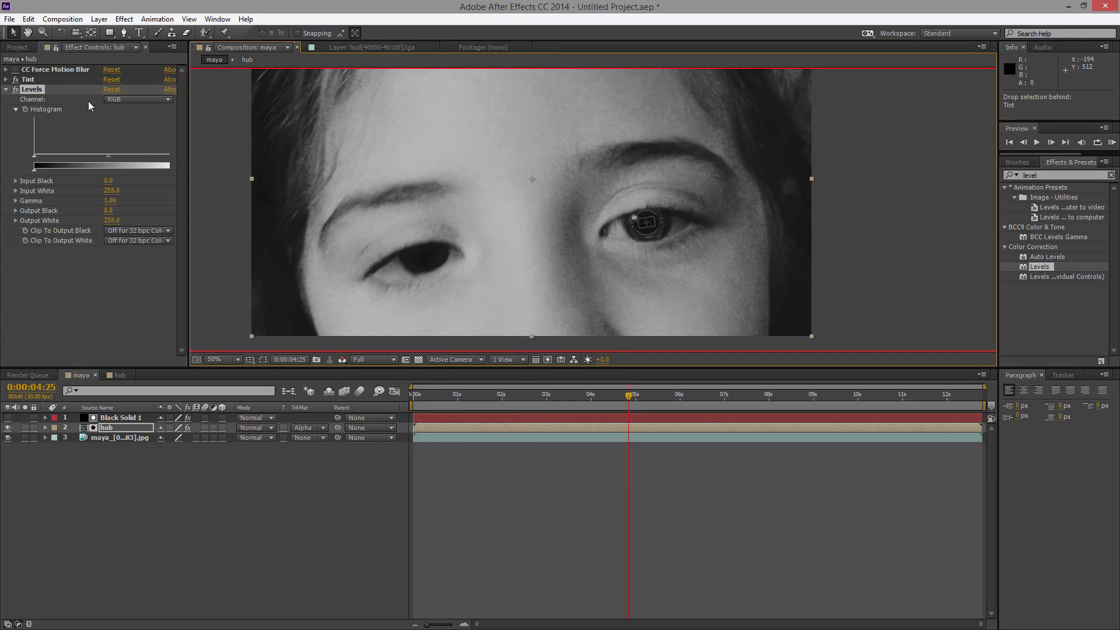
pyautogui.click(150, 103)
pyautogui.click(130, 120)
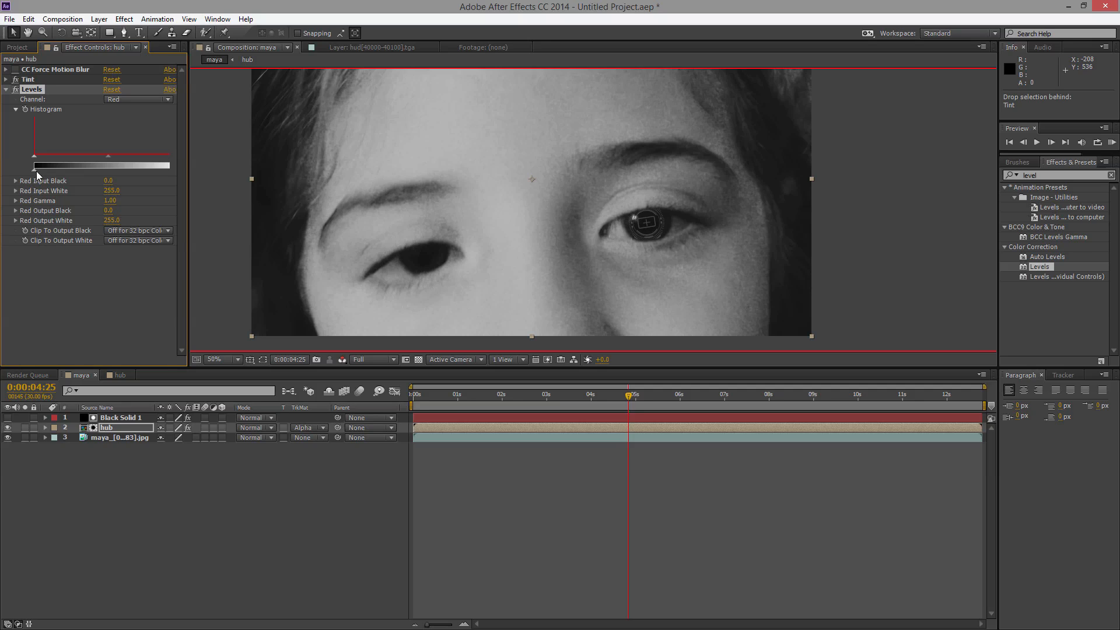
pyautogui.moveTo(36, 170); pyautogui.dragTo(86, 162)
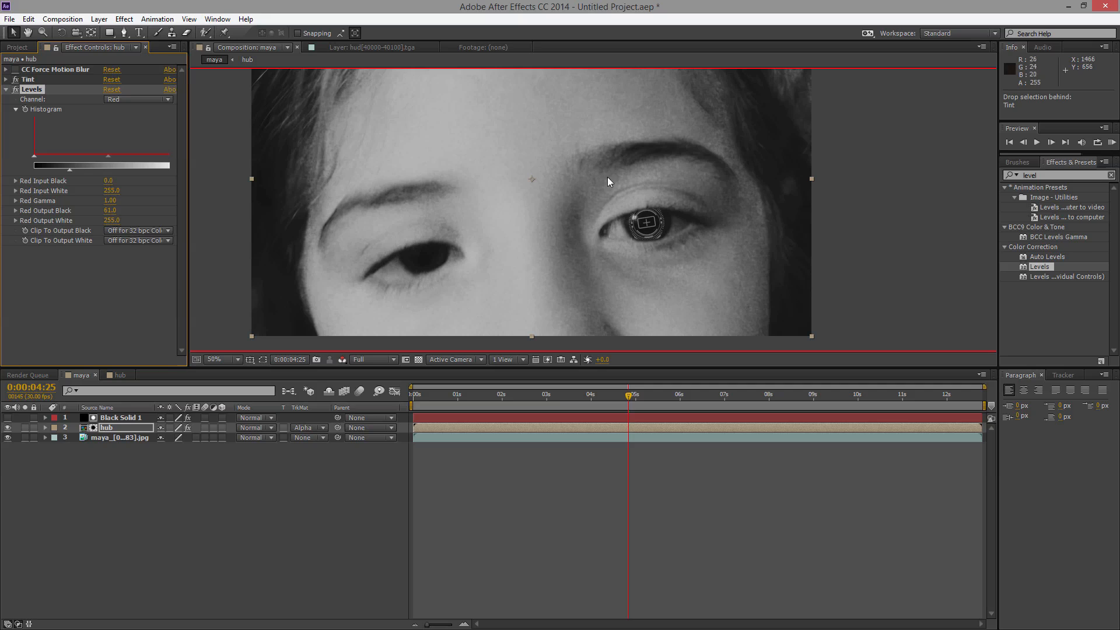
# Step: View the composition's green channel and set the Levels green gamma to 0.58
pyautogui.click(343, 359)
pyautogui.click(366, 404)
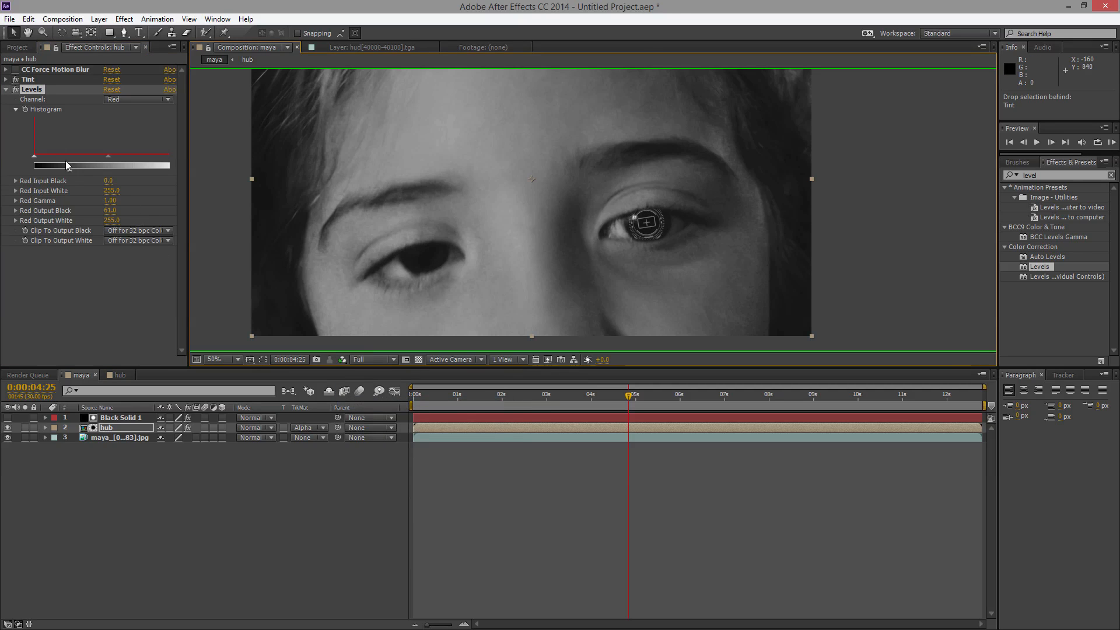
pyautogui.click(135, 99)
pyautogui.click(132, 138)
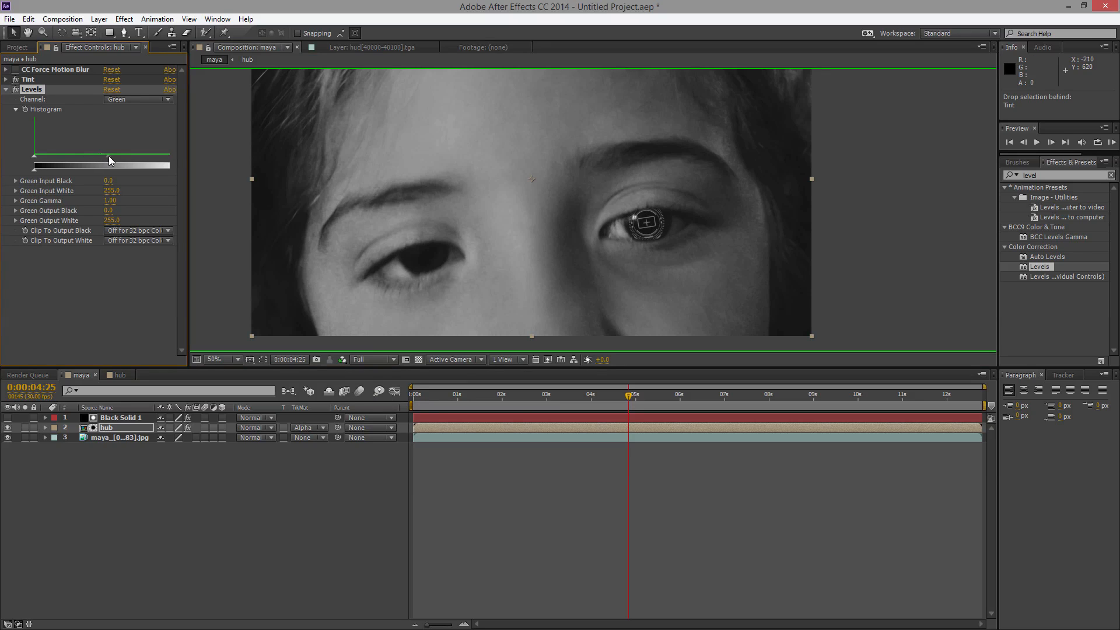
pyautogui.moveTo(97, 157); pyautogui.dragTo(114, 163)
# Step: View the blue channel and set the Levels blue output black to 86, gamma to 0.58 and input black to 211.6
pyautogui.click(342, 361)
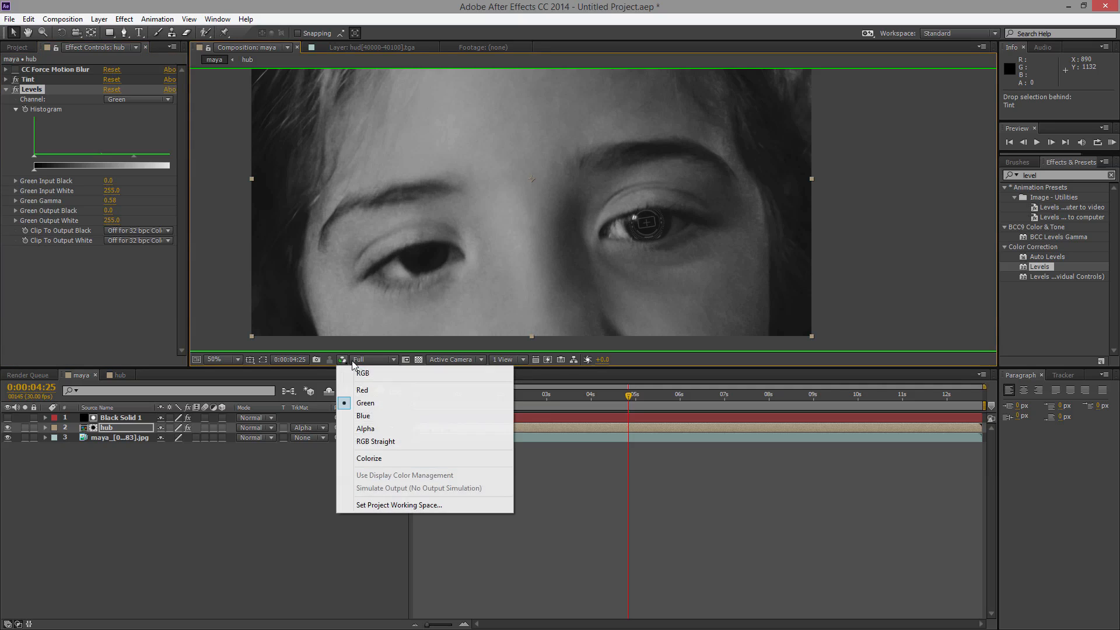
pyautogui.click(361, 402)
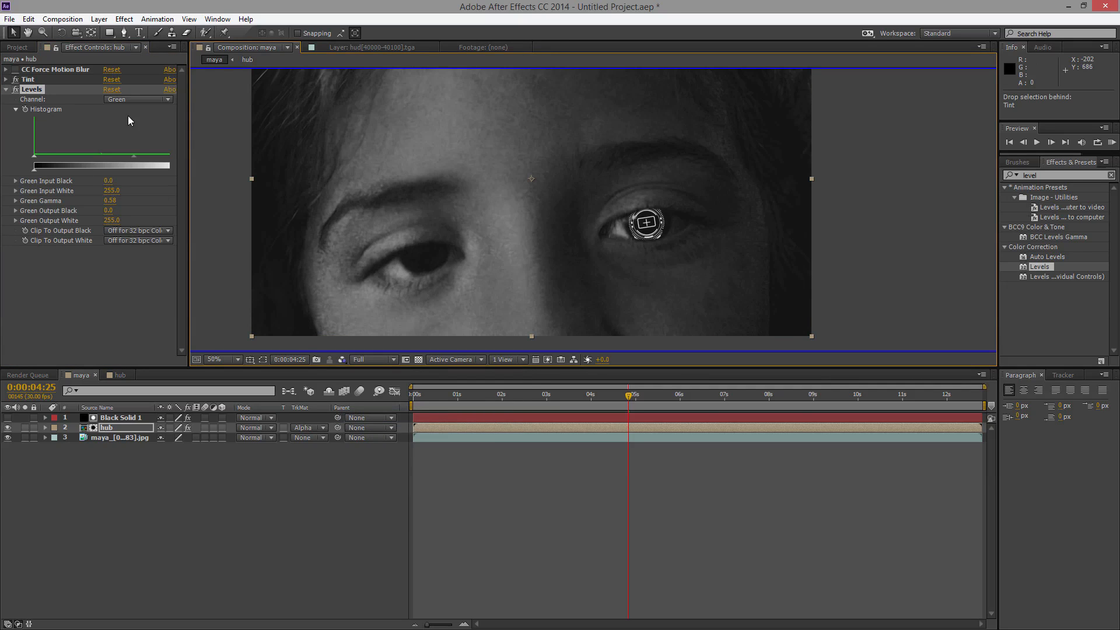
pyautogui.click(131, 99)
pyautogui.click(131, 150)
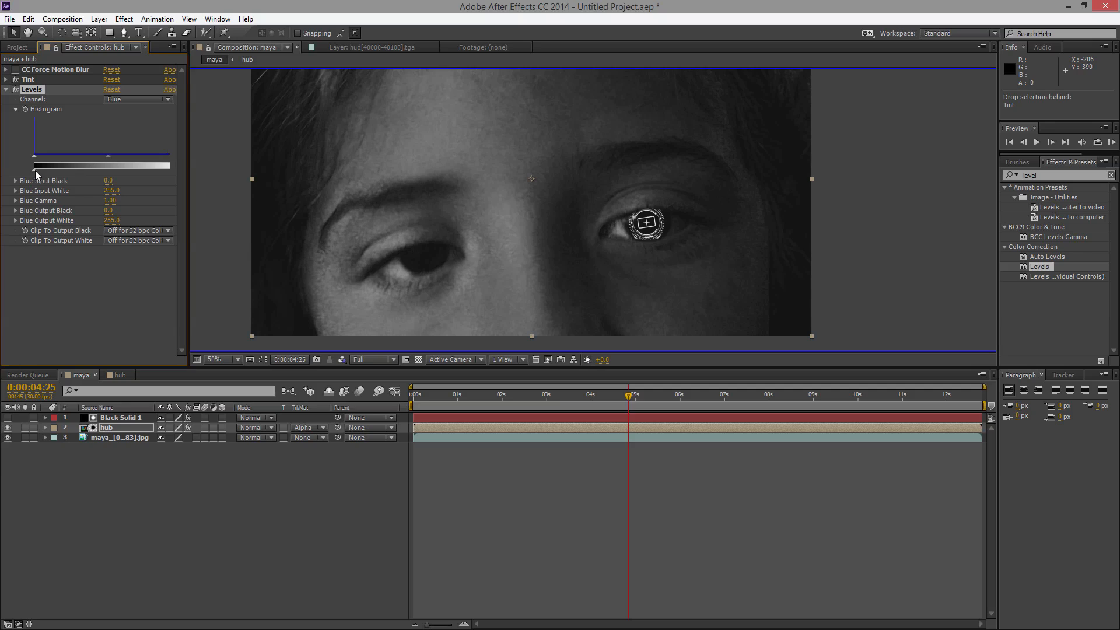
pyautogui.moveTo(37, 170)
pyautogui.mouseDown()
pyautogui.moveTo(58, 169)
pyautogui.moveTo(47, 170)
pyautogui.mouseUp()
pyautogui.moveTo(73, 156); pyautogui.dragTo(123, 156)
pyautogui.moveTo(49, 170); pyautogui.dragTo(84, 167)
pyautogui.moveTo(108, 180); pyautogui.dragTo(151, 178)
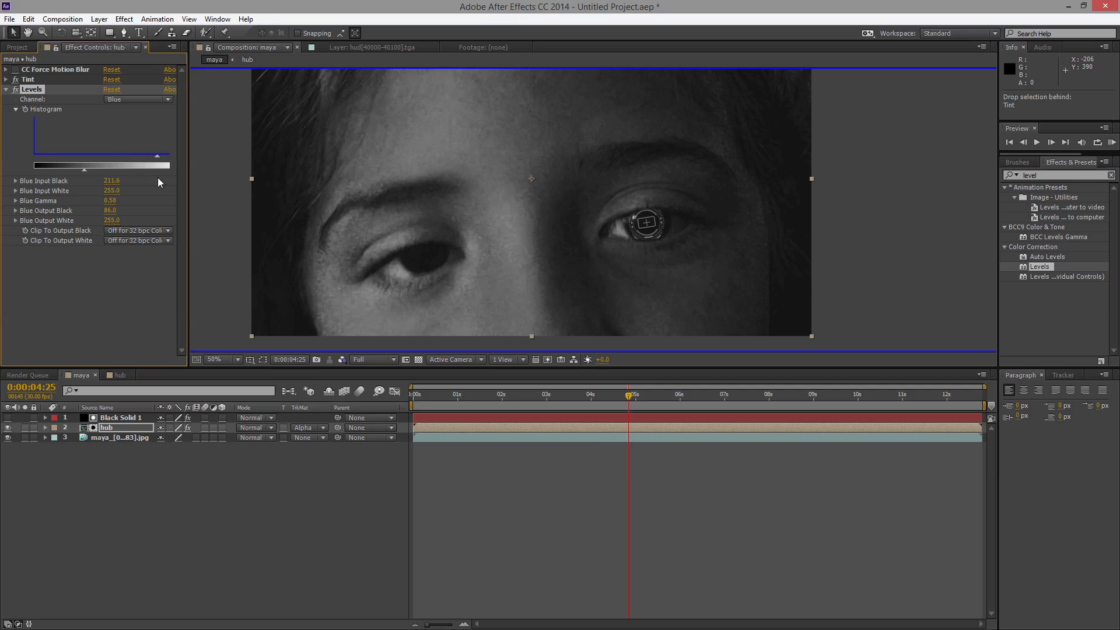
# Step: Return the composition view to RGB and set the Levels blue input black to 109.6
pyautogui.click(342, 360)
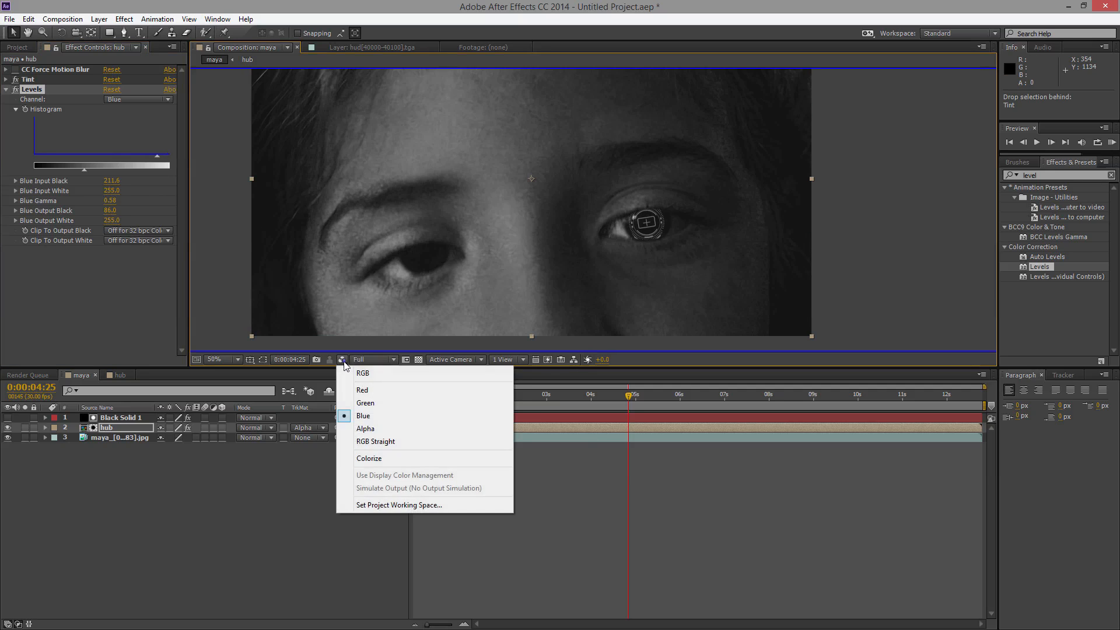
pyautogui.click(363, 373)
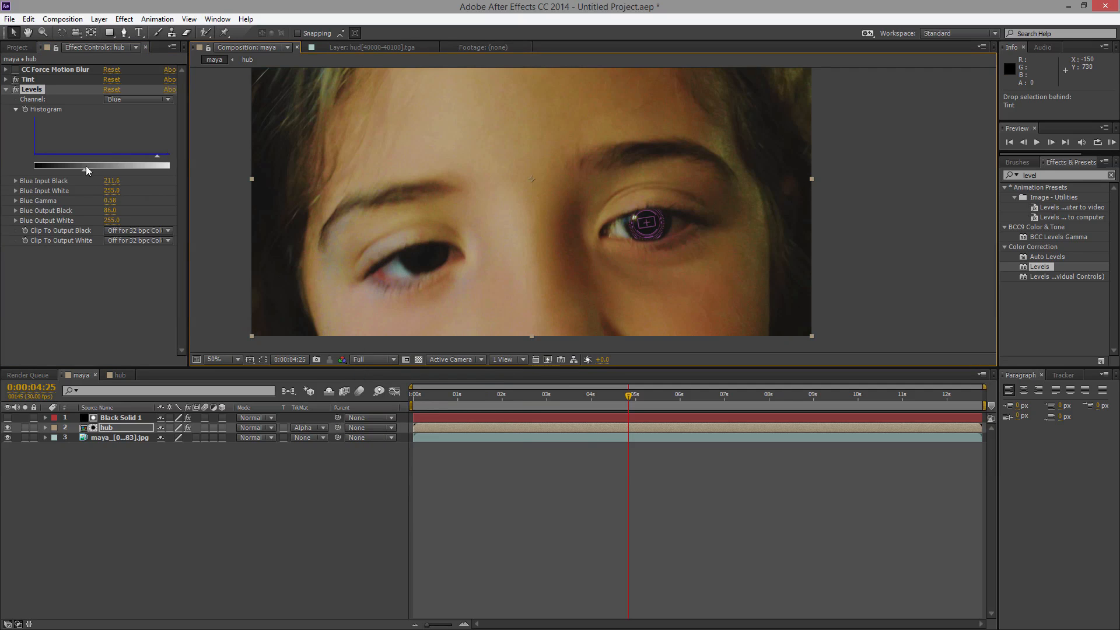
pyautogui.moveTo(111, 181); pyautogui.dragTo(92, 187)
pyautogui.moveTo(97, 187); pyautogui.dragTo(86, 186)
# Step: Turn CC Force Motion Blur back on for the hub layer and collapse the Levels settings
pyautogui.press(',')
pyautogui.press(',')
pyautogui.press(',')
pyautogui.press(',')
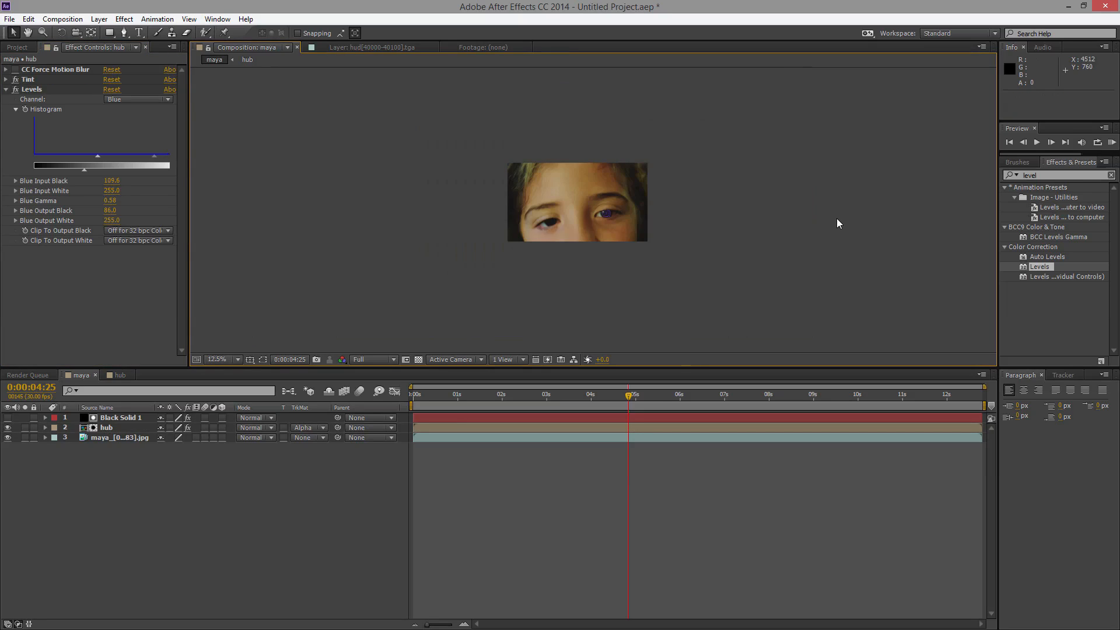
pyautogui.press('.')
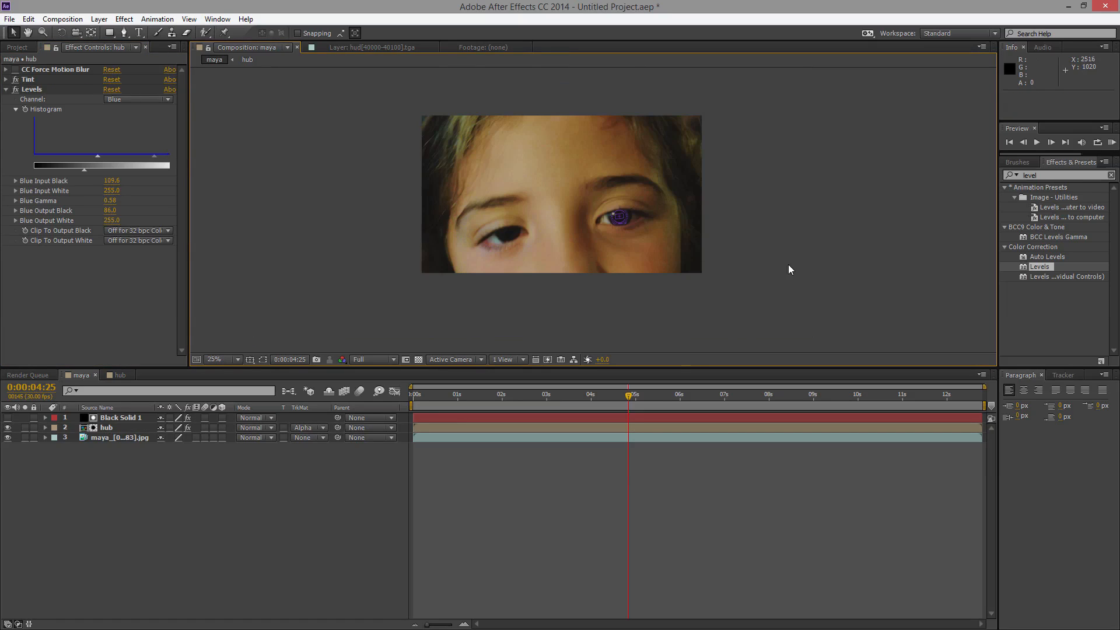
pyautogui.click(16, 71)
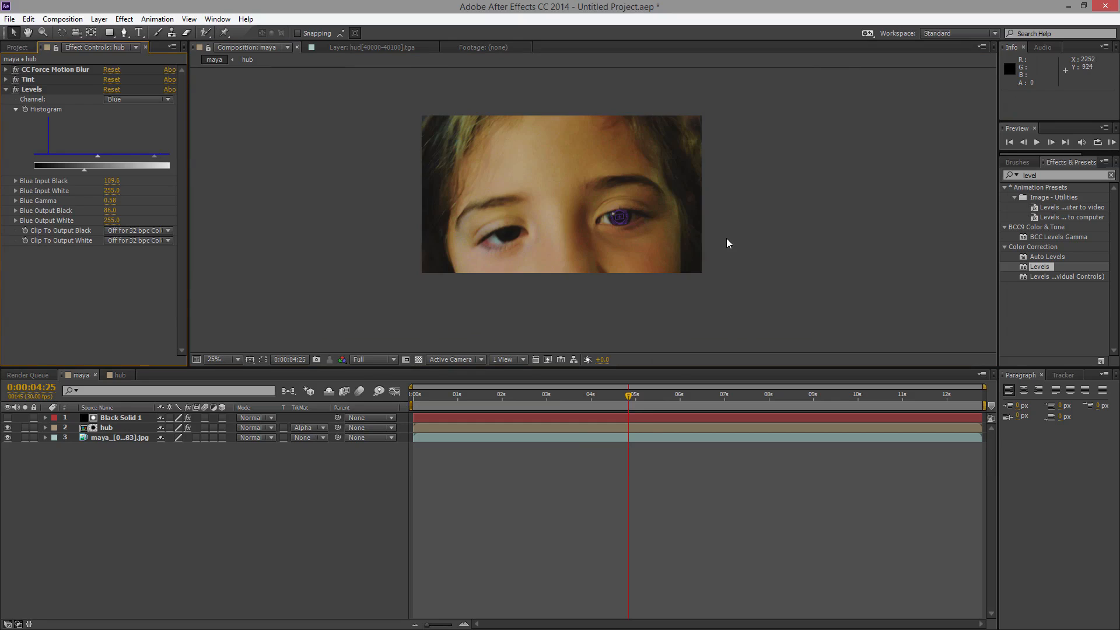
pyautogui.press('.')
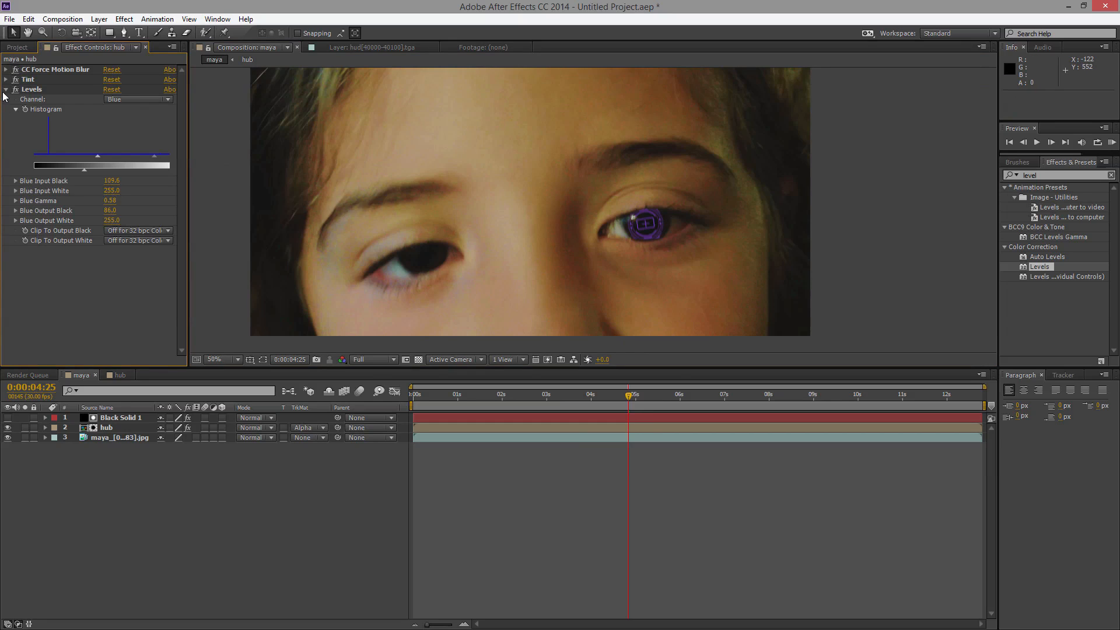
pyautogui.click(5, 89)
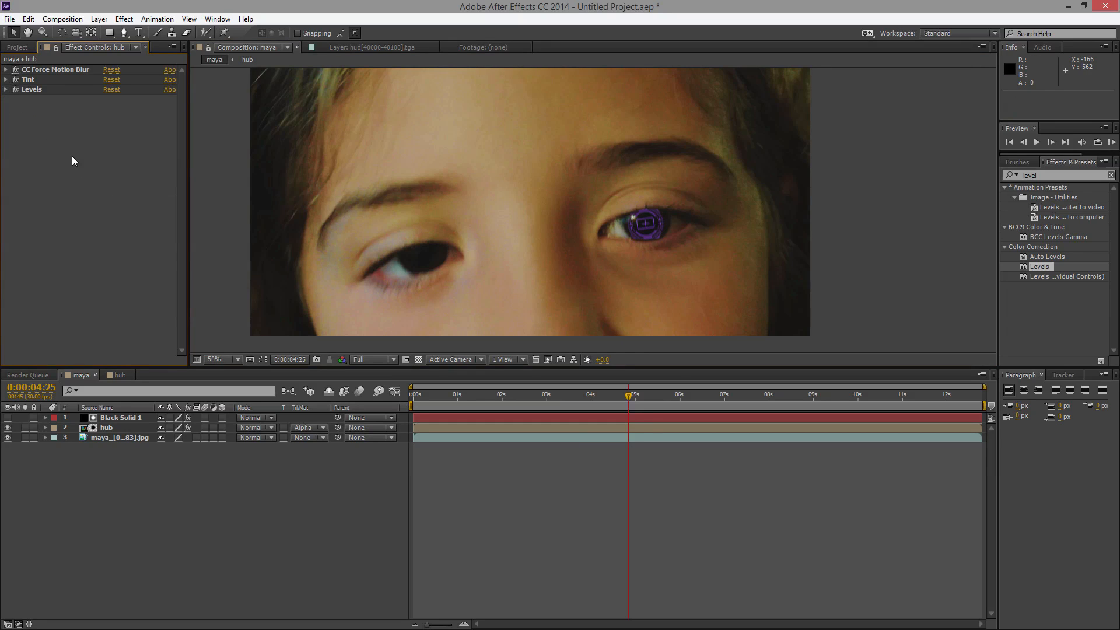
# Step: Search the effects for blur, try BCC Gaussian Blur on the hub layer and remove it again
pyautogui.press('Tab')
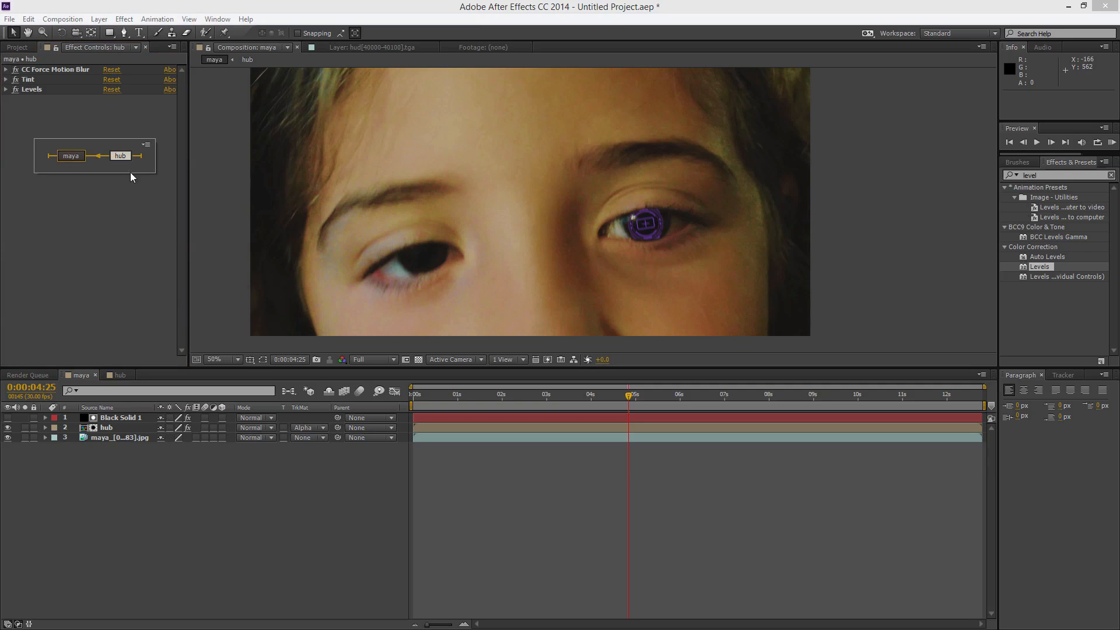
pyautogui.click(351, 215)
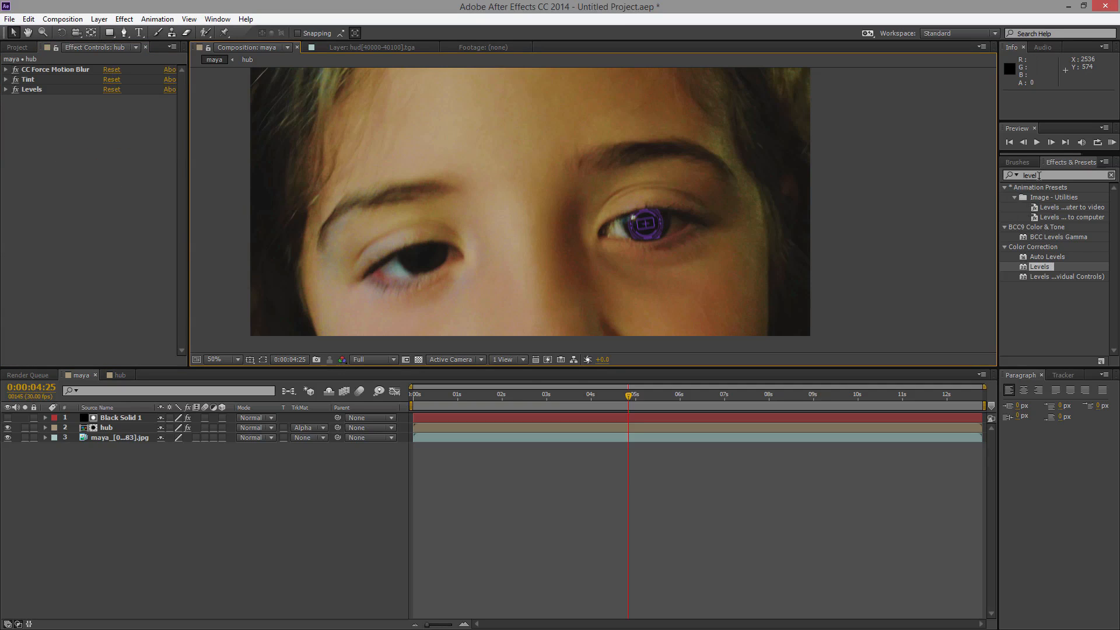
pyautogui.click(1021, 175)
pyautogui.write('blur')
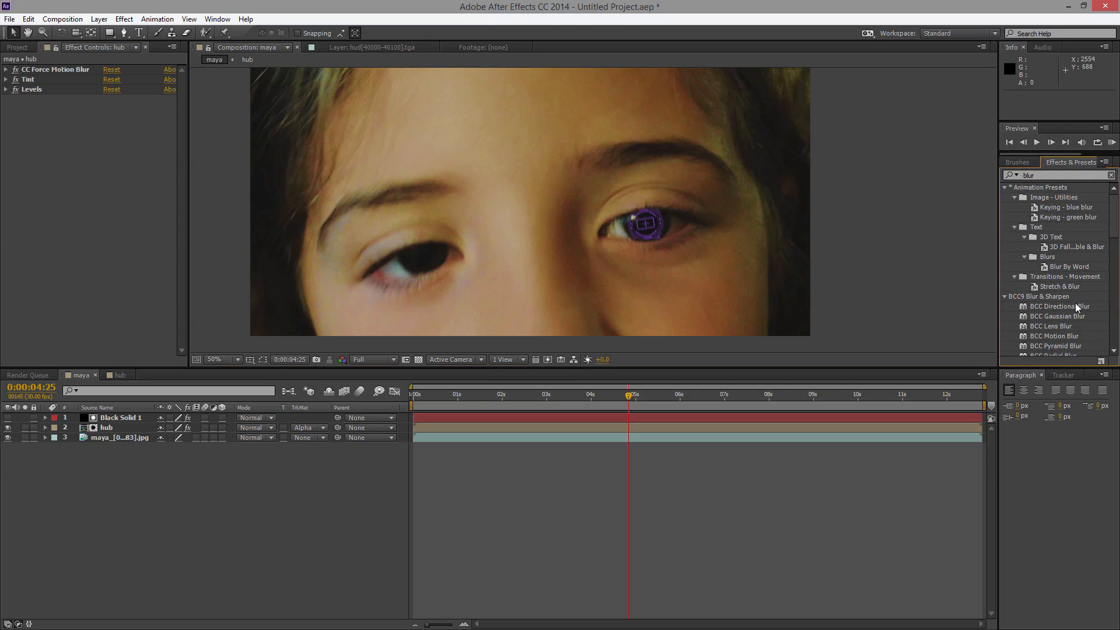
pyautogui.moveTo(1060, 316); pyautogui.dragTo(646, 225)
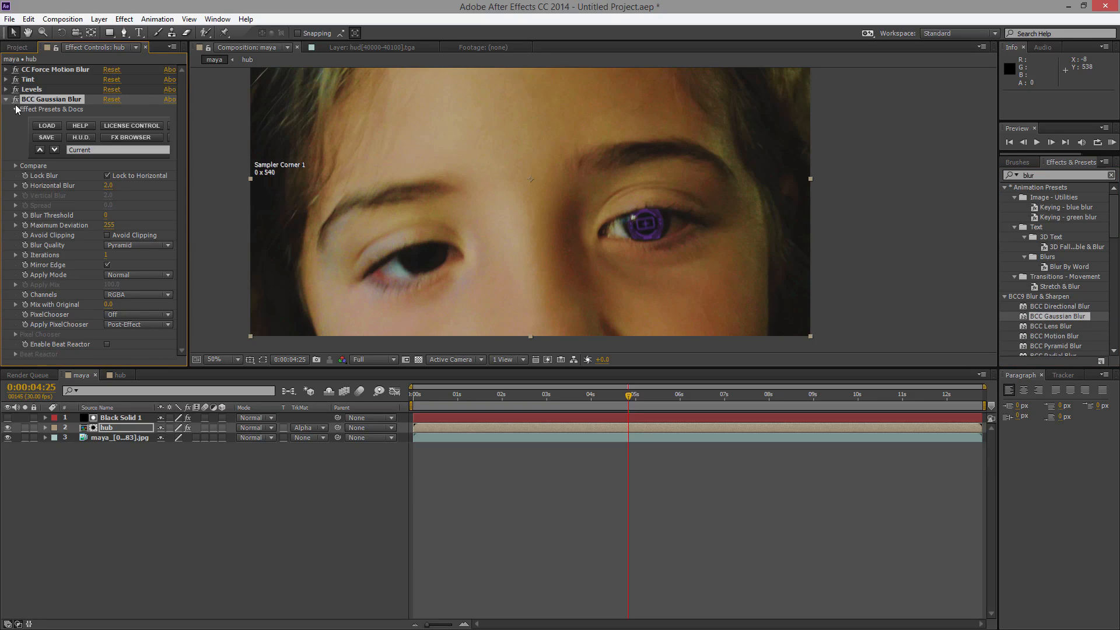
pyautogui.press('Delete')
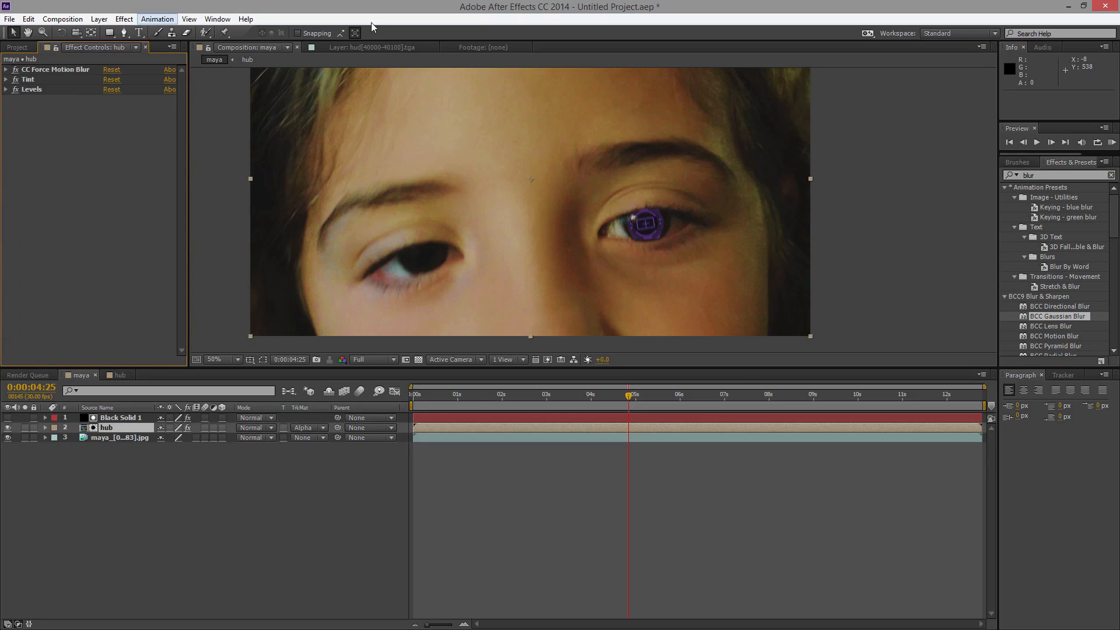
# Step: Apply the Blur & Sharpen Gaussian Blur to the hub layer with Blurriness 1.0
pyautogui.moveTo(1110, 223); pyautogui.dragTo(1117, 334)
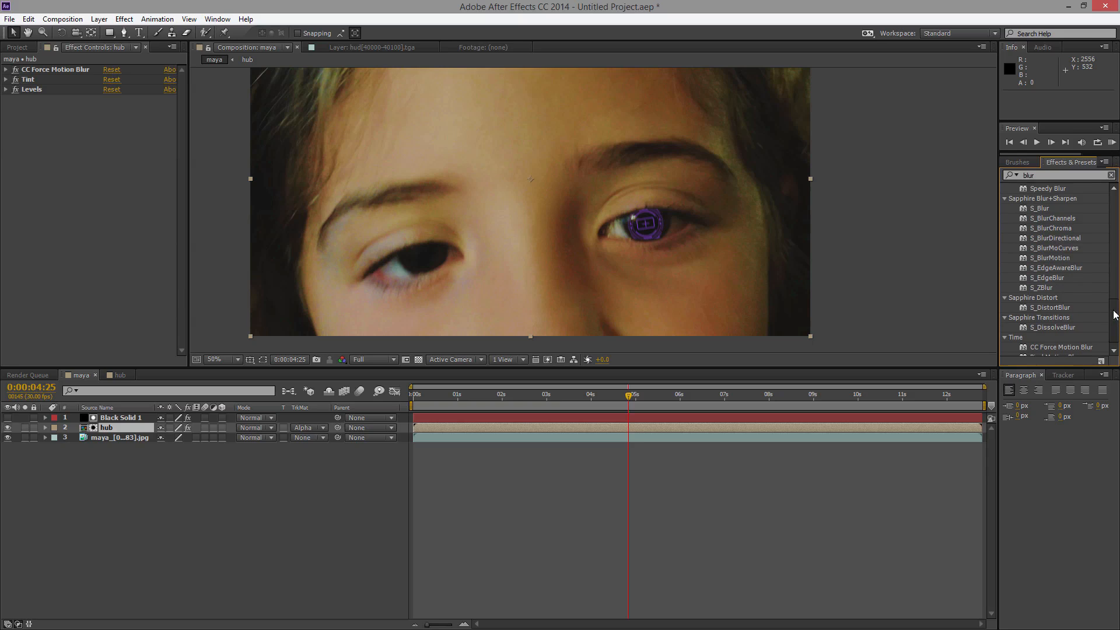
pyautogui.moveTo(1114, 334); pyautogui.dragTo(1113, 286)
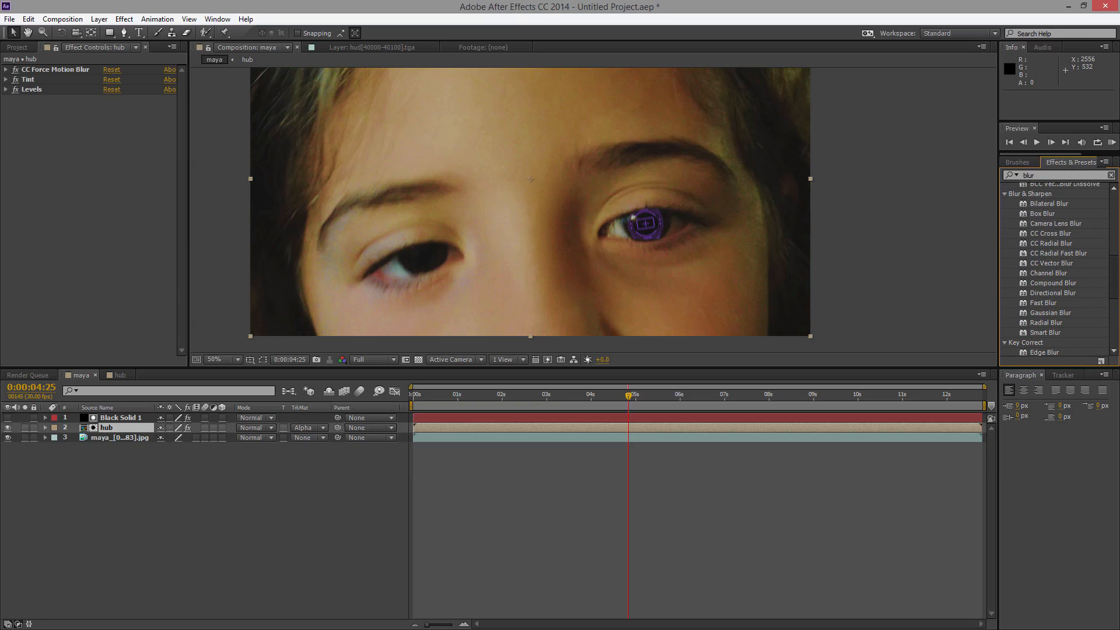
pyautogui.moveTo(1050, 313); pyautogui.dragTo(632, 217)
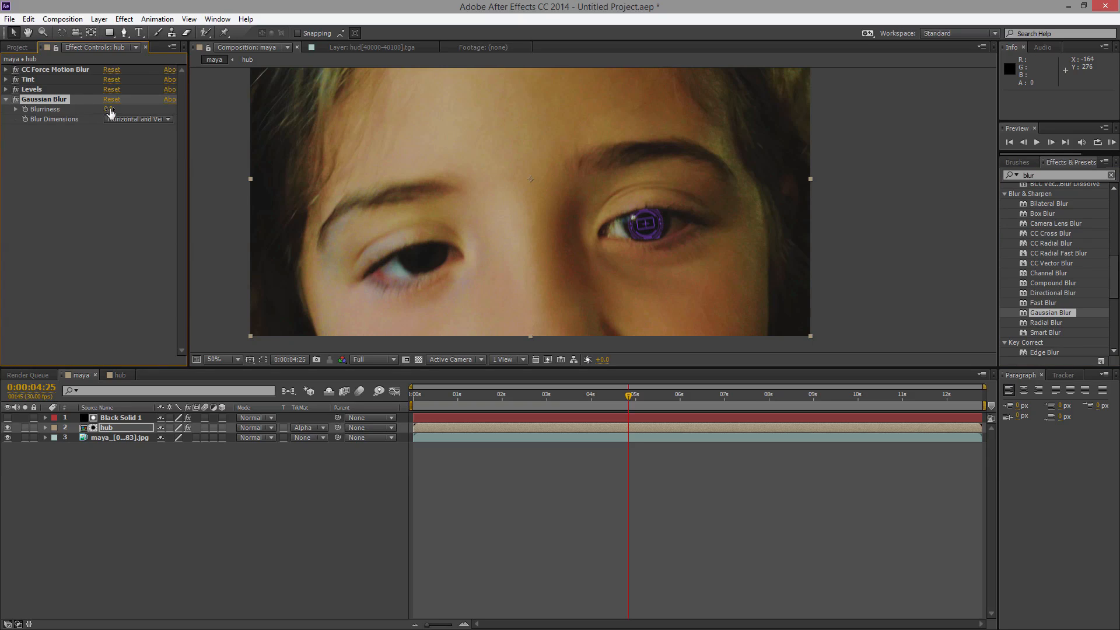
pyautogui.click(110, 109)
pyautogui.press('Return')
pyautogui.click(77, 147)
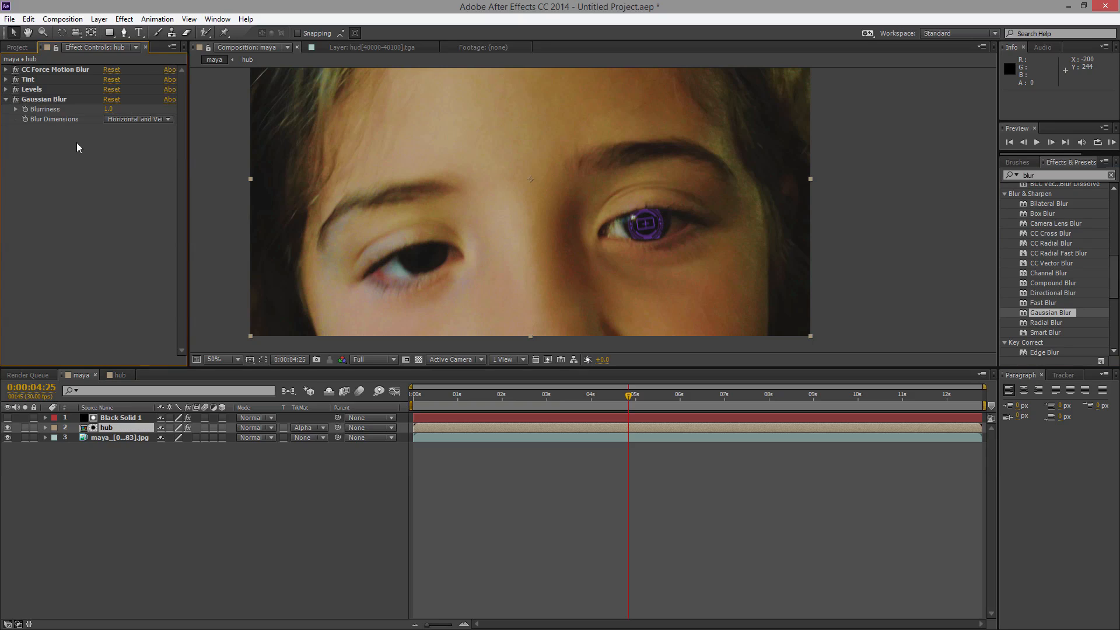
# Step: Search the effects for grain and apply Add Grain to the hub layer
pyautogui.click(1040, 189)
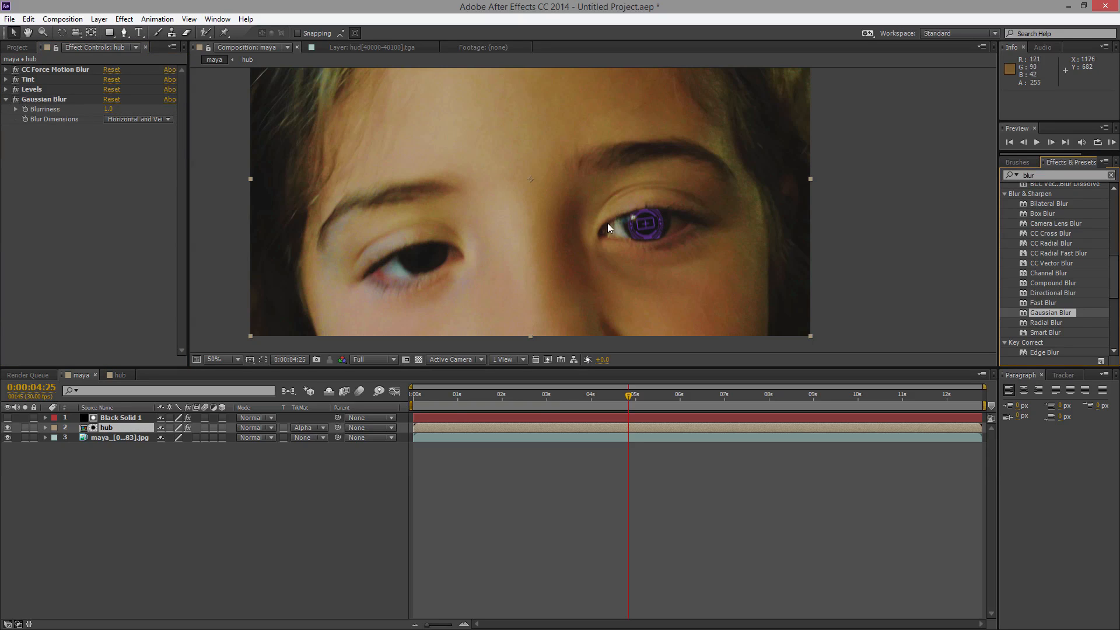
pyautogui.click(1021, 175)
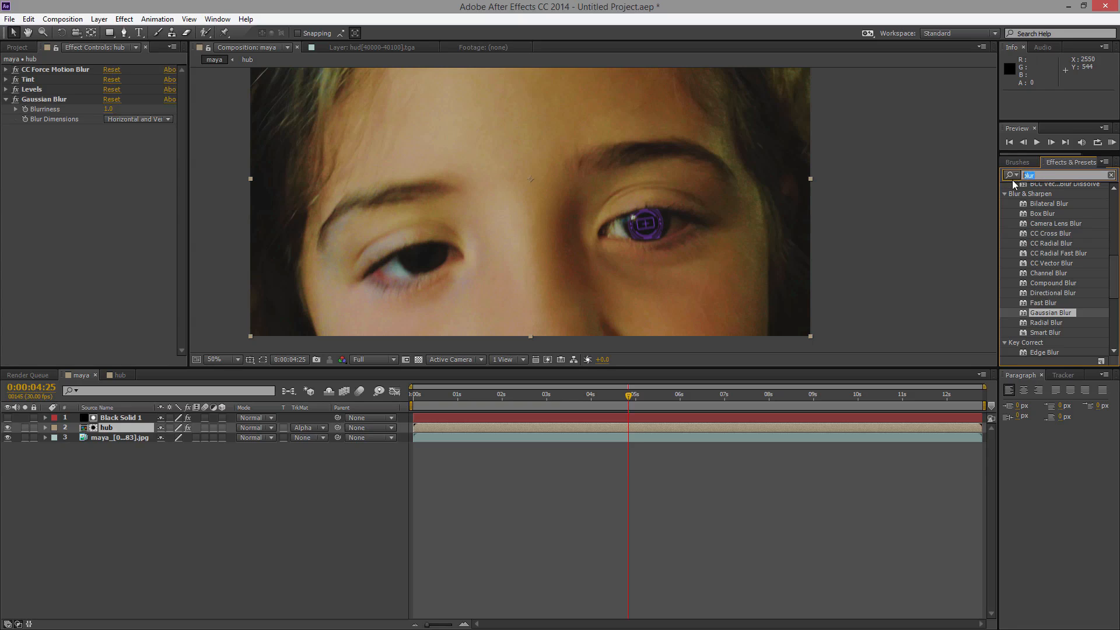
pyautogui.write('grain')
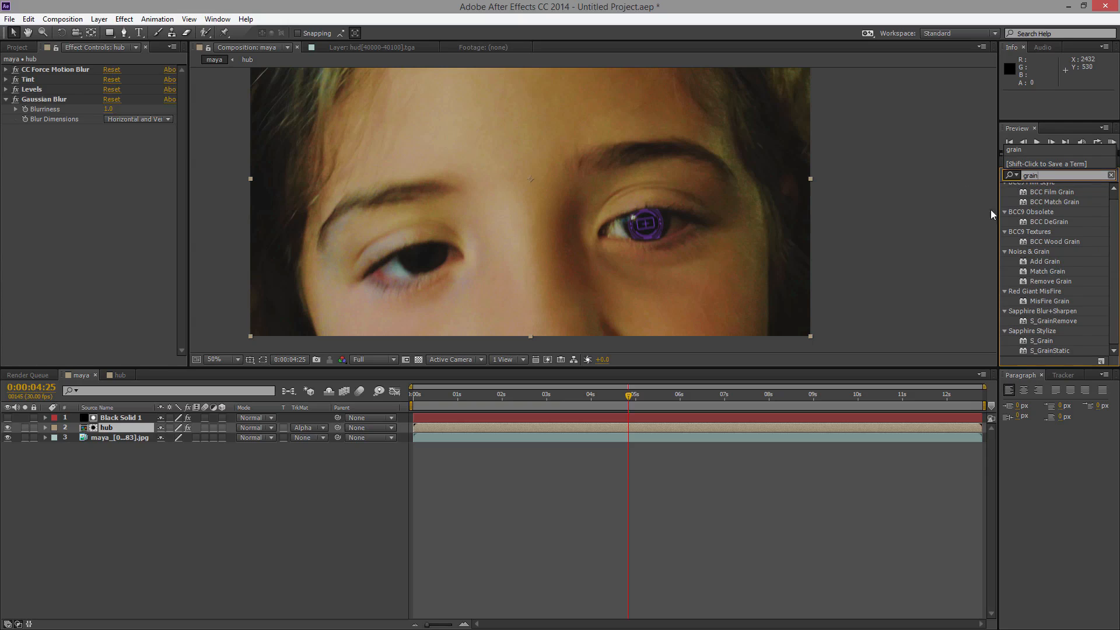
pyautogui.moveTo(1044, 261); pyautogui.dragTo(686, 224)
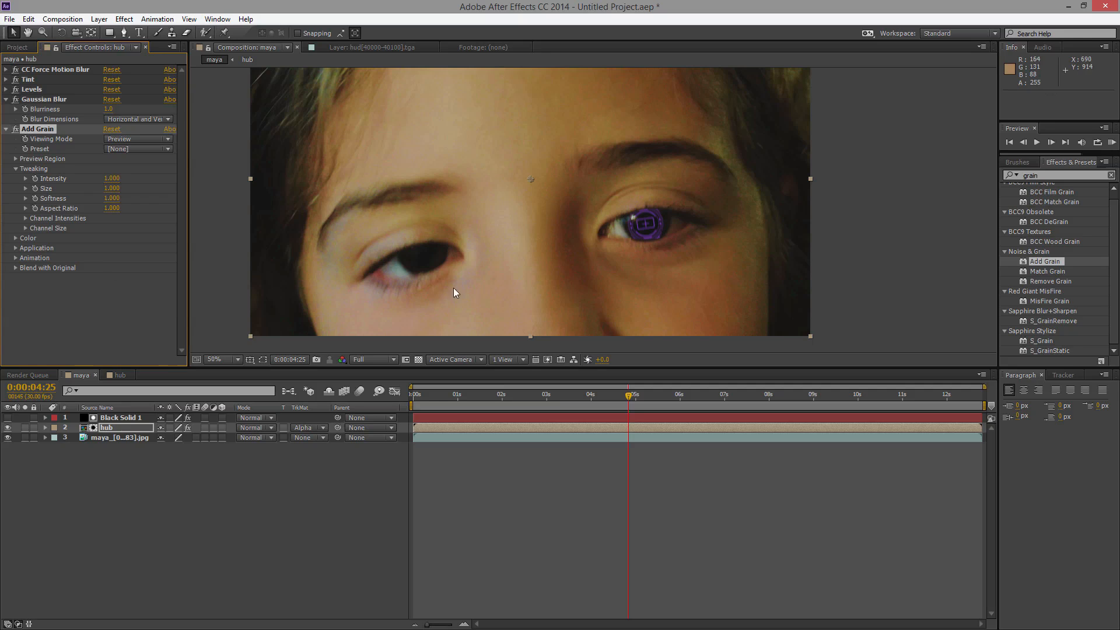
# Step: Try Add Grain with intensity 1.6, size 9.9, softness 1.4 and Final Output viewing mode, and reset the effect
pyautogui.click(720, 236)
pyautogui.scroll(4, 719, 236)
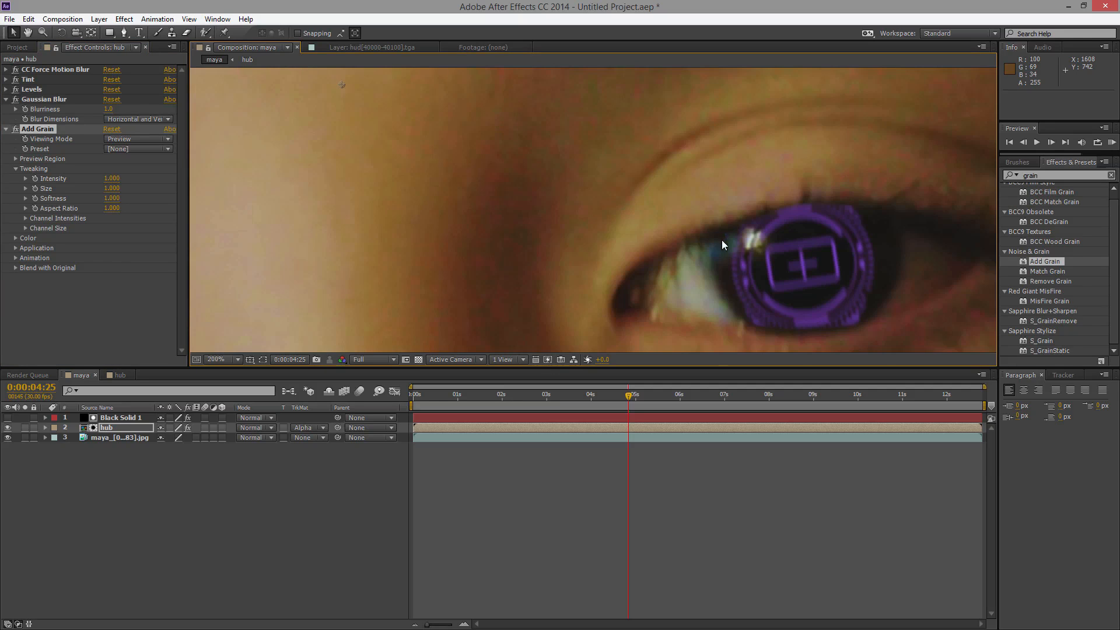
pyautogui.click(17, 133)
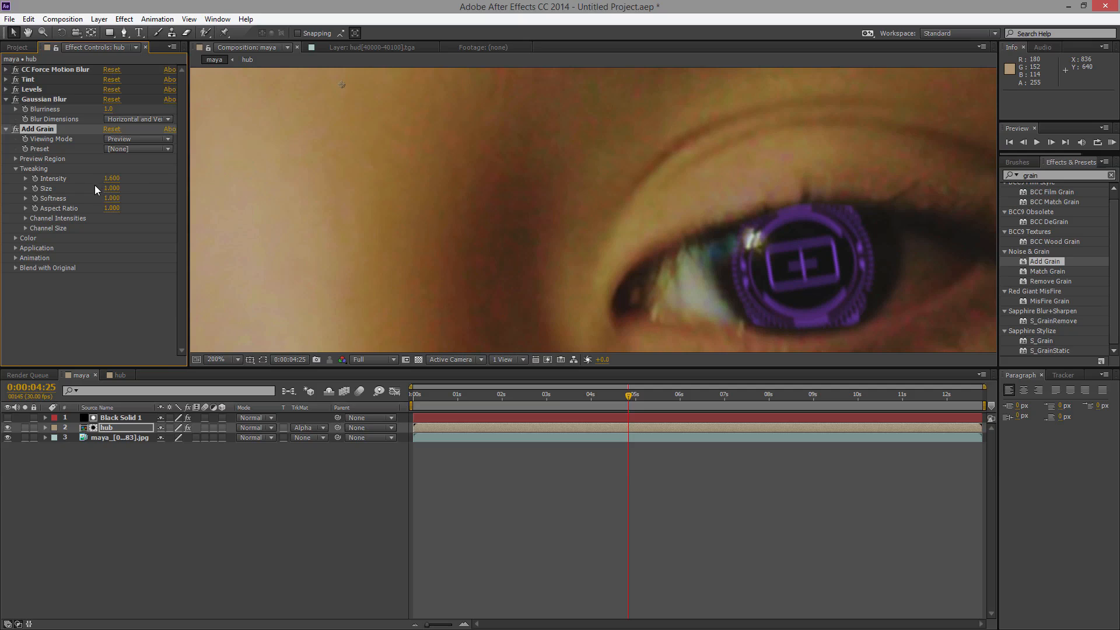
pyautogui.moveTo(111, 189); pyautogui.dragTo(149, 187)
pyautogui.moveTo(112, 188); pyautogui.dragTo(124, 186)
pyautogui.moveTo(224, 187); pyautogui.dragTo(221, 187)
pyautogui.click(134, 140)
pyautogui.click(136, 176)
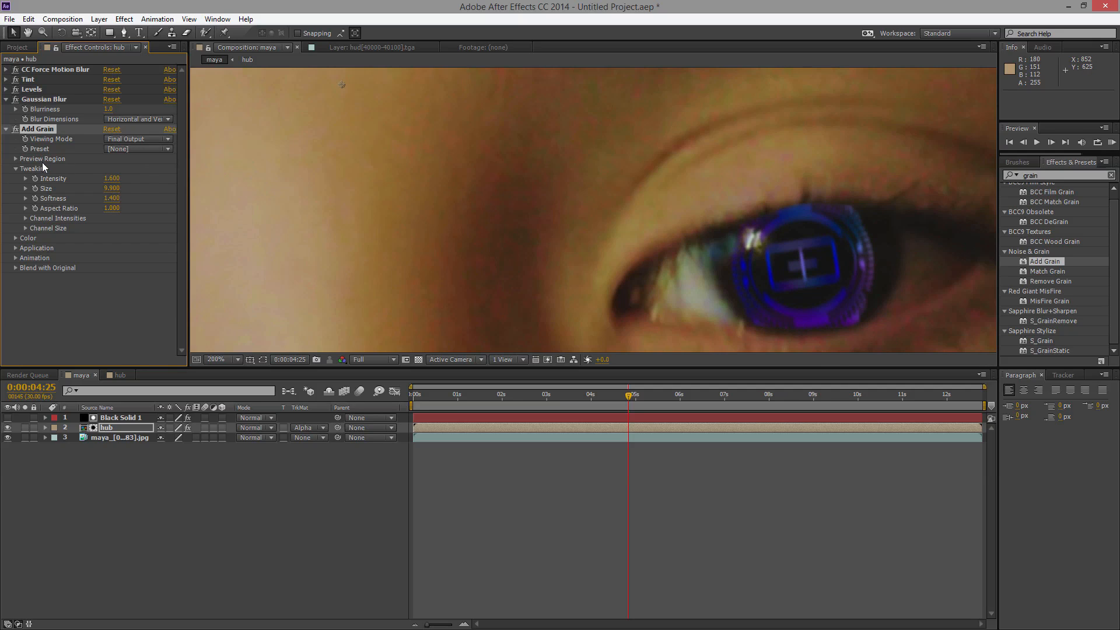
pyautogui.click(113, 131)
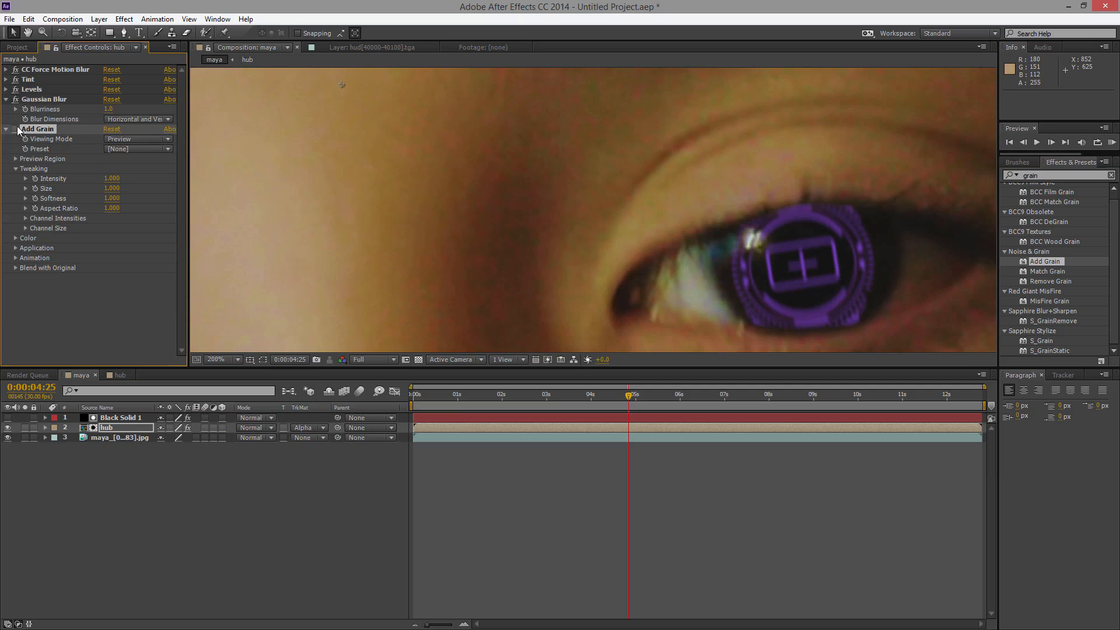
# Step: Set Add Grain to the Final Output viewing mode with size 2.0 and intensity 1.5
pyautogui.click(120, 141)
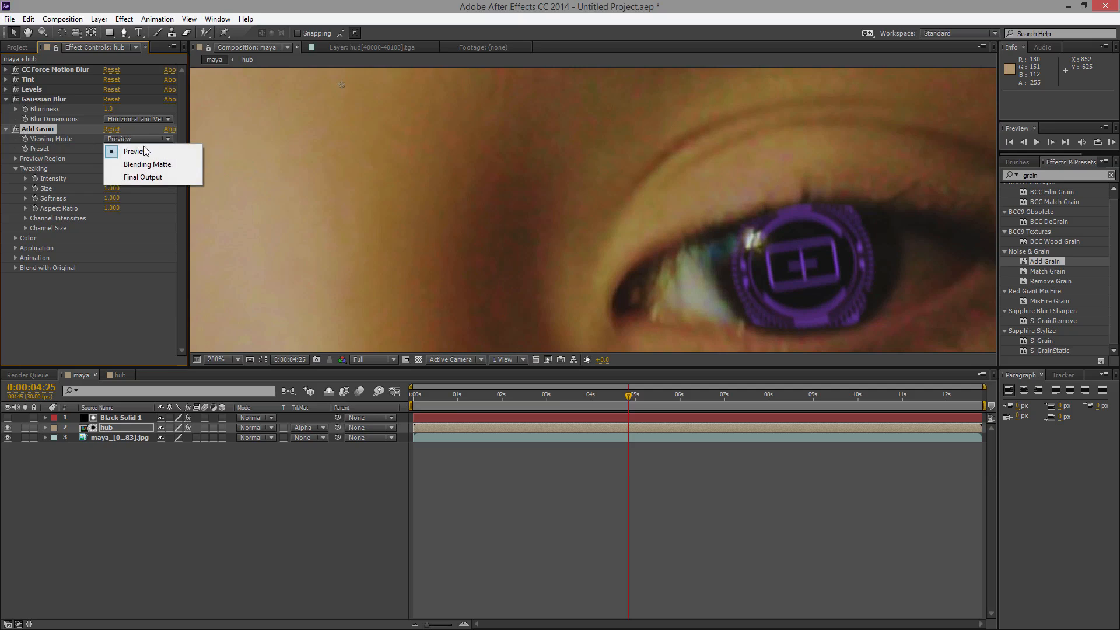
pyautogui.click(134, 179)
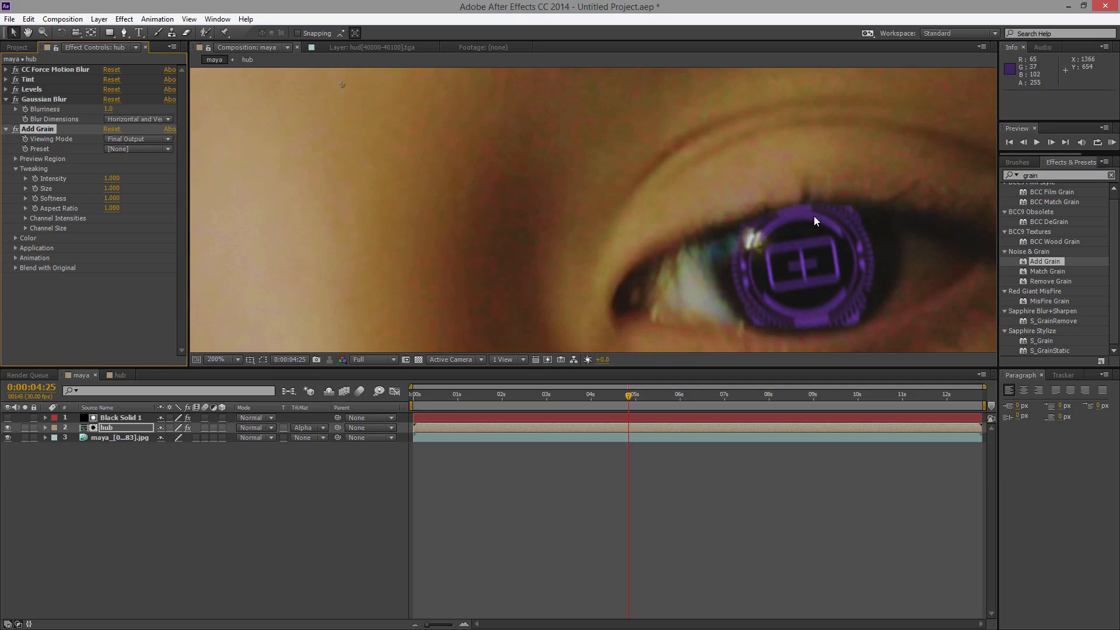
pyautogui.click(110, 190)
pyautogui.press('Return')
pyautogui.click(110, 179)
pyautogui.press('Return')
pyautogui.click(110, 179)
pyautogui.write('1.5')
pyautogui.press('Return')
# Step: Return to the first frame, maximize the composition view and play a RAM preview of the finished composite
pyautogui.scroll(-6, 653, 173)
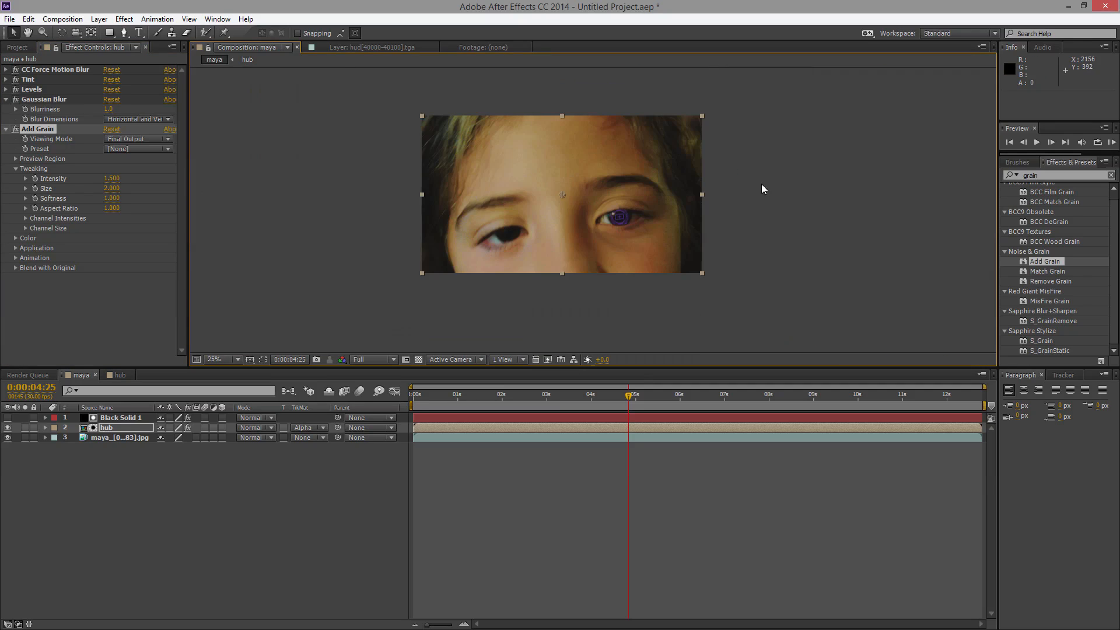
pyautogui.scroll(2, 761, 215)
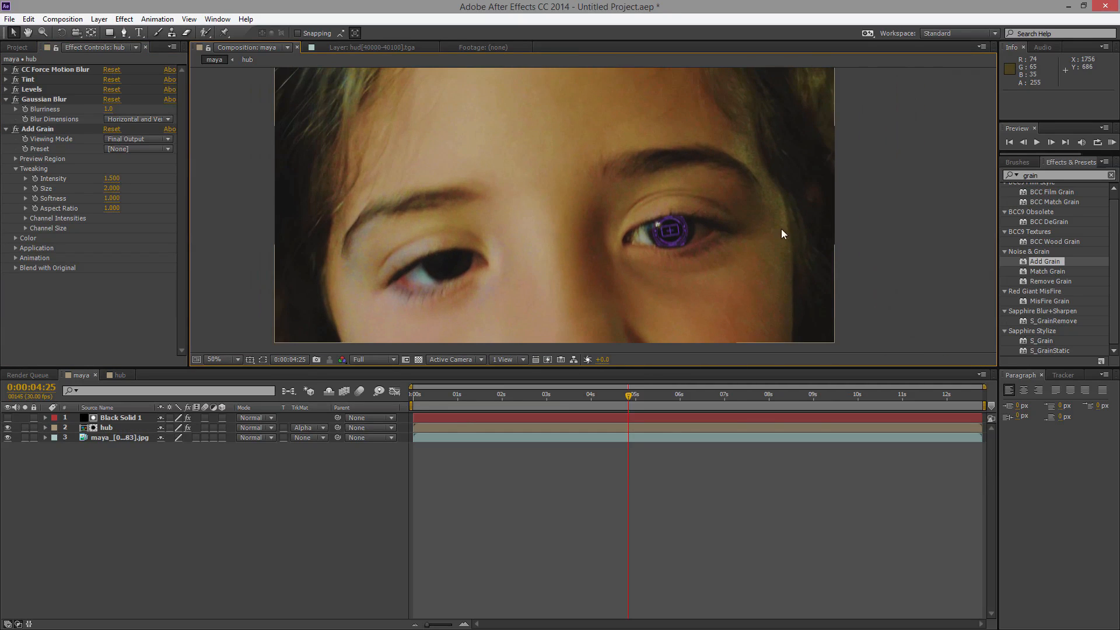
pyautogui.moveTo(629, 397); pyautogui.dragTo(425, 406)
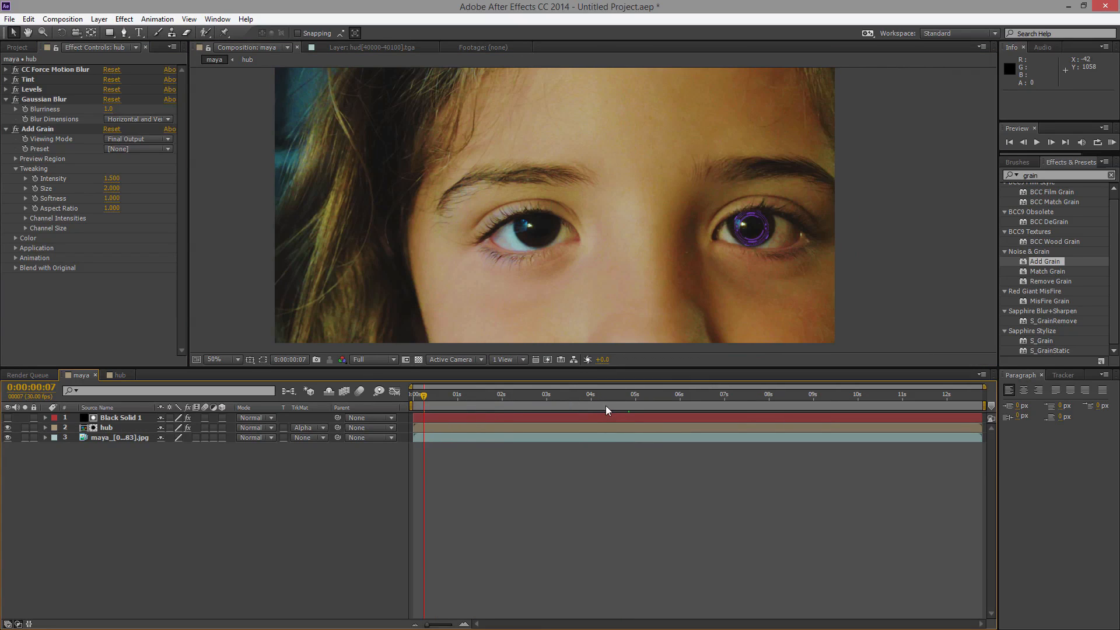
pyautogui.moveTo(428, 398); pyautogui.dragTo(406, 400)
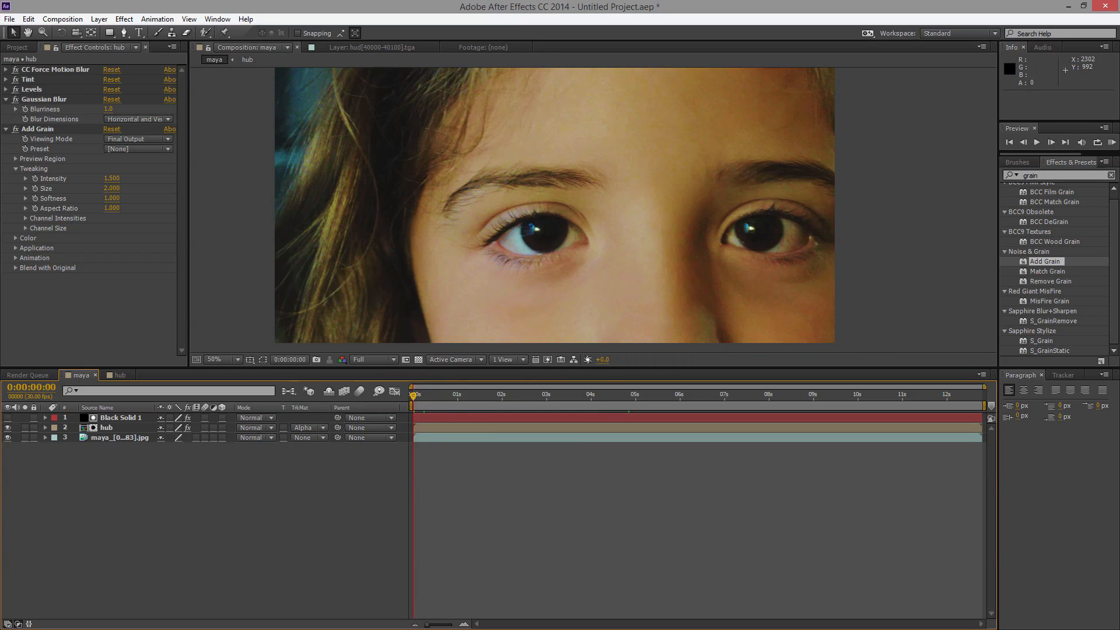
pyautogui.press('`')
pyautogui.scroll(2, 527, 398)
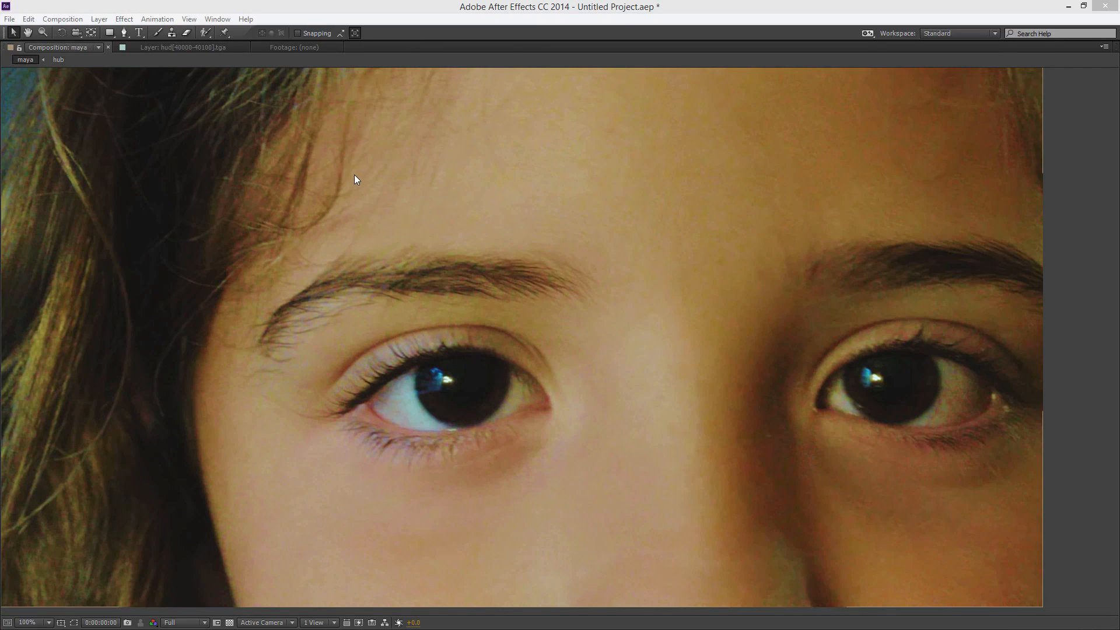
pyautogui.click(465, 246)
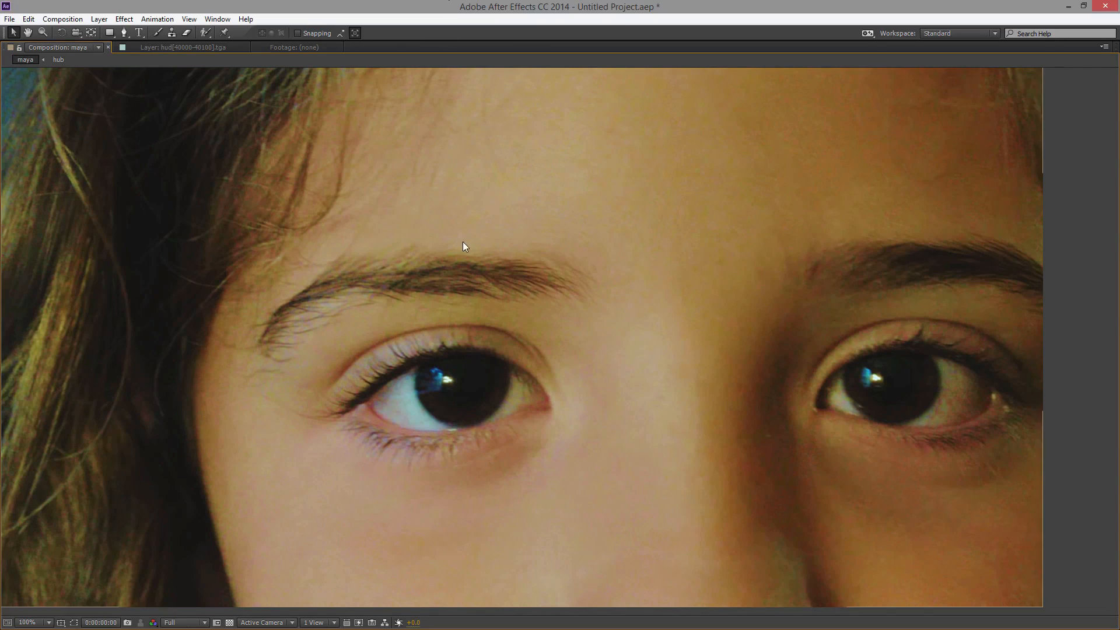
pyautogui.press('KP_0')
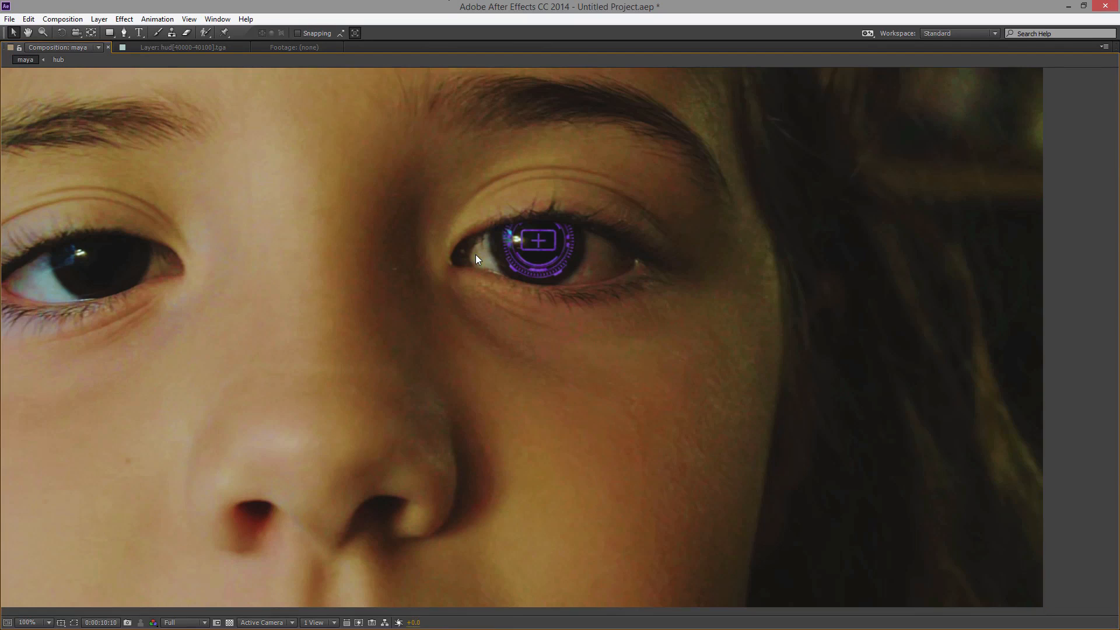